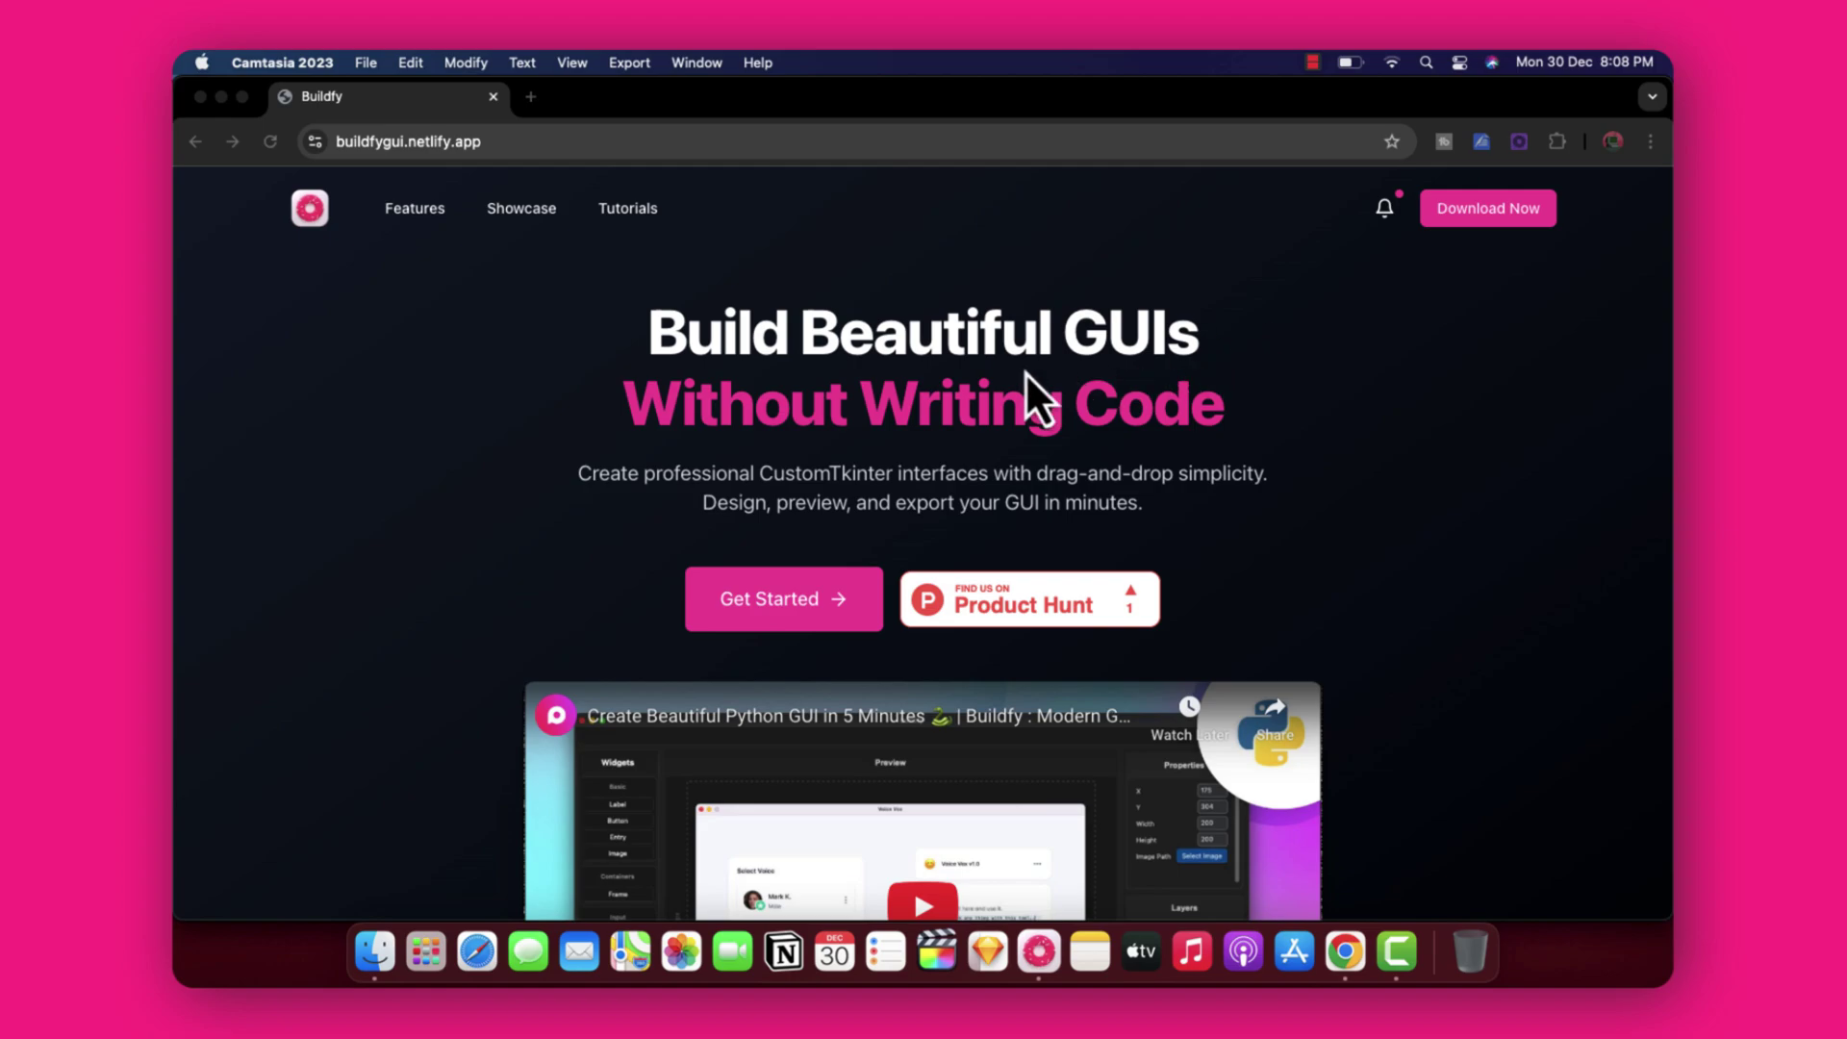
Open the Buildfy product page through the website's Get Started link and examine its description and edition options.
click(427, 482)
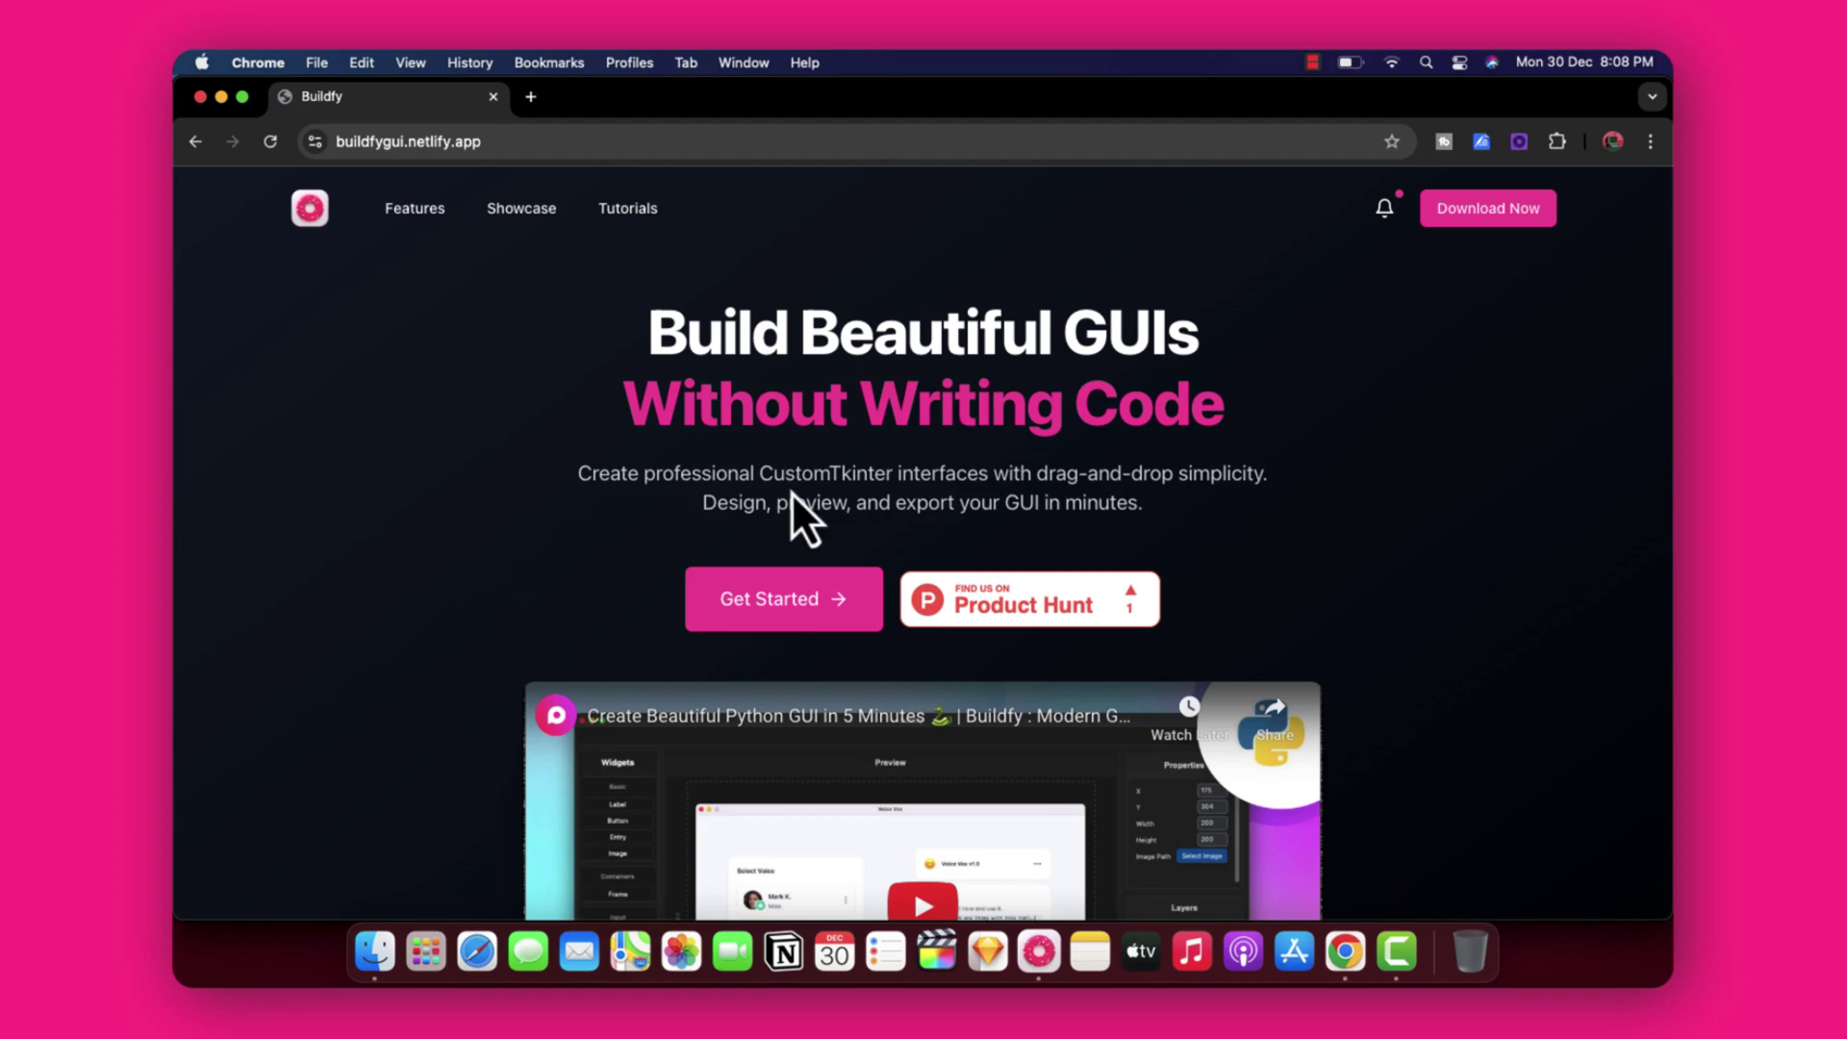
click(741, 621)
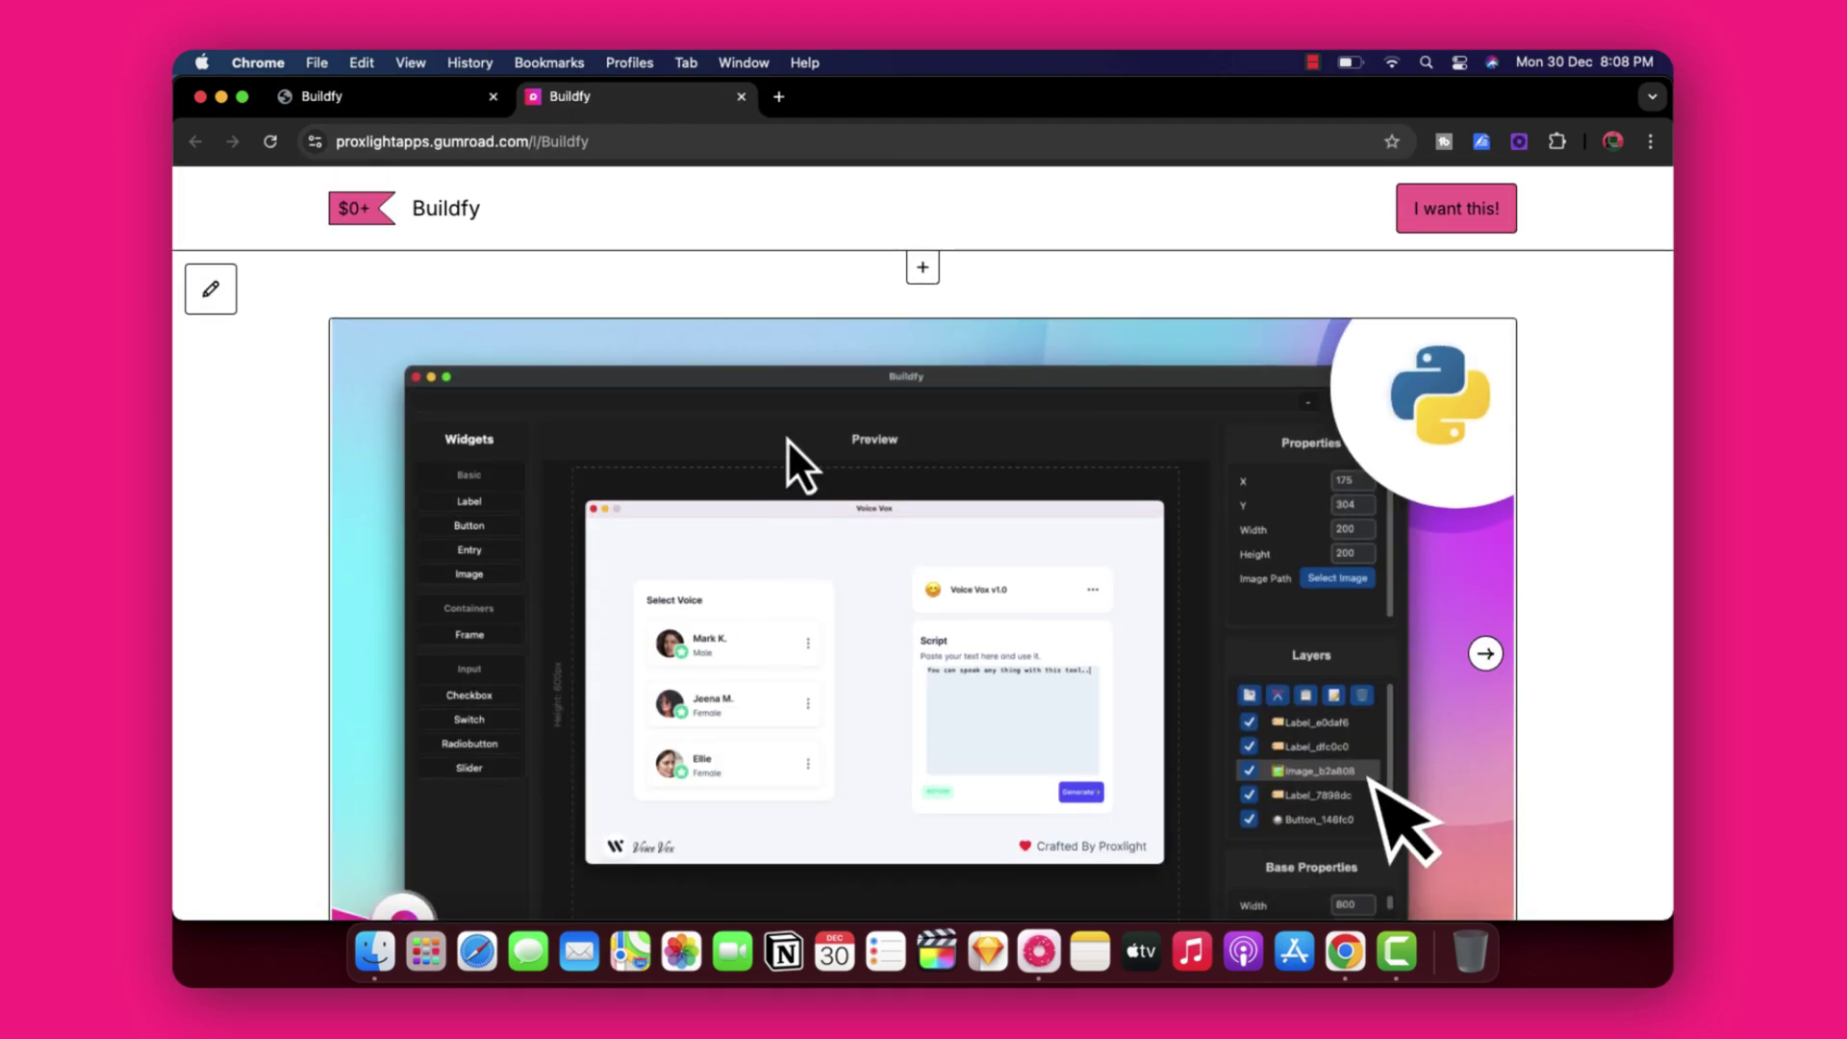
scroll(787, 438, down, 10)
scroll(786, 438, down, 3)
scroll(900, 462, up, 2)
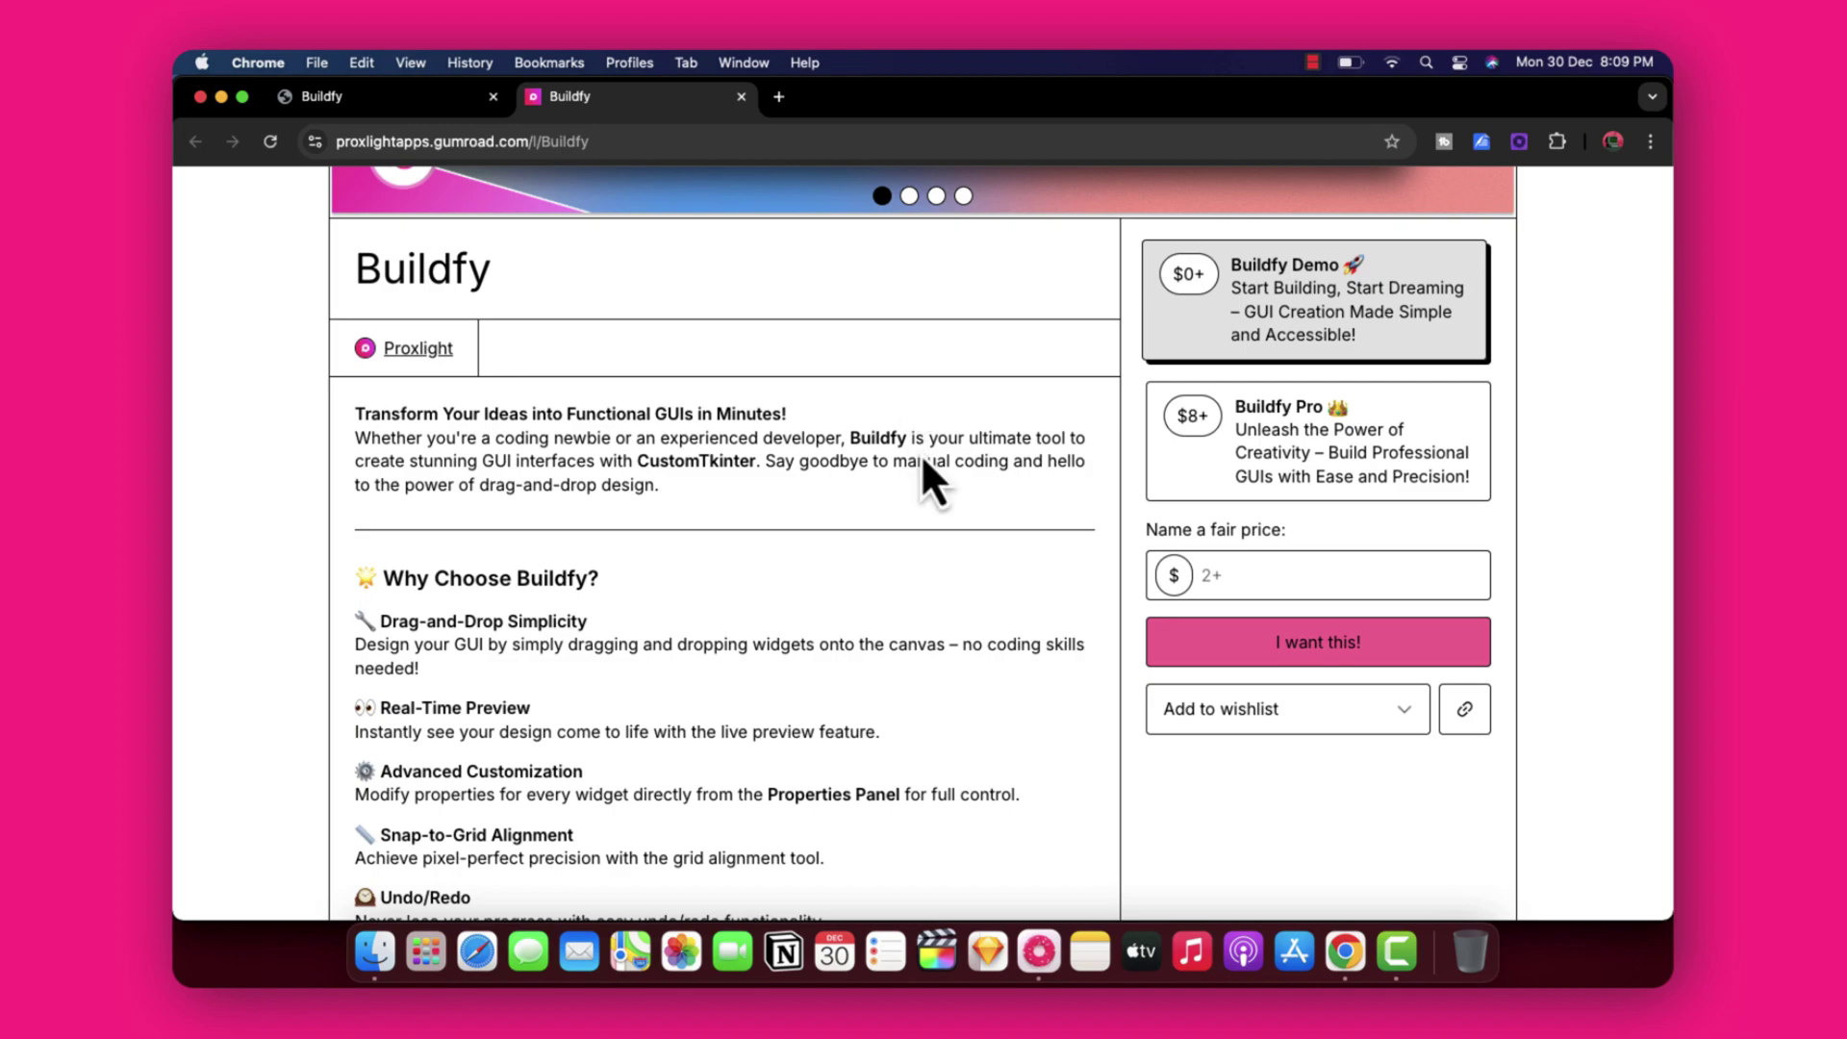
Compare the Pro and Demo editions, choose Buildfy Demo with a price of $0, and proceed to checkout.
click(1305, 445)
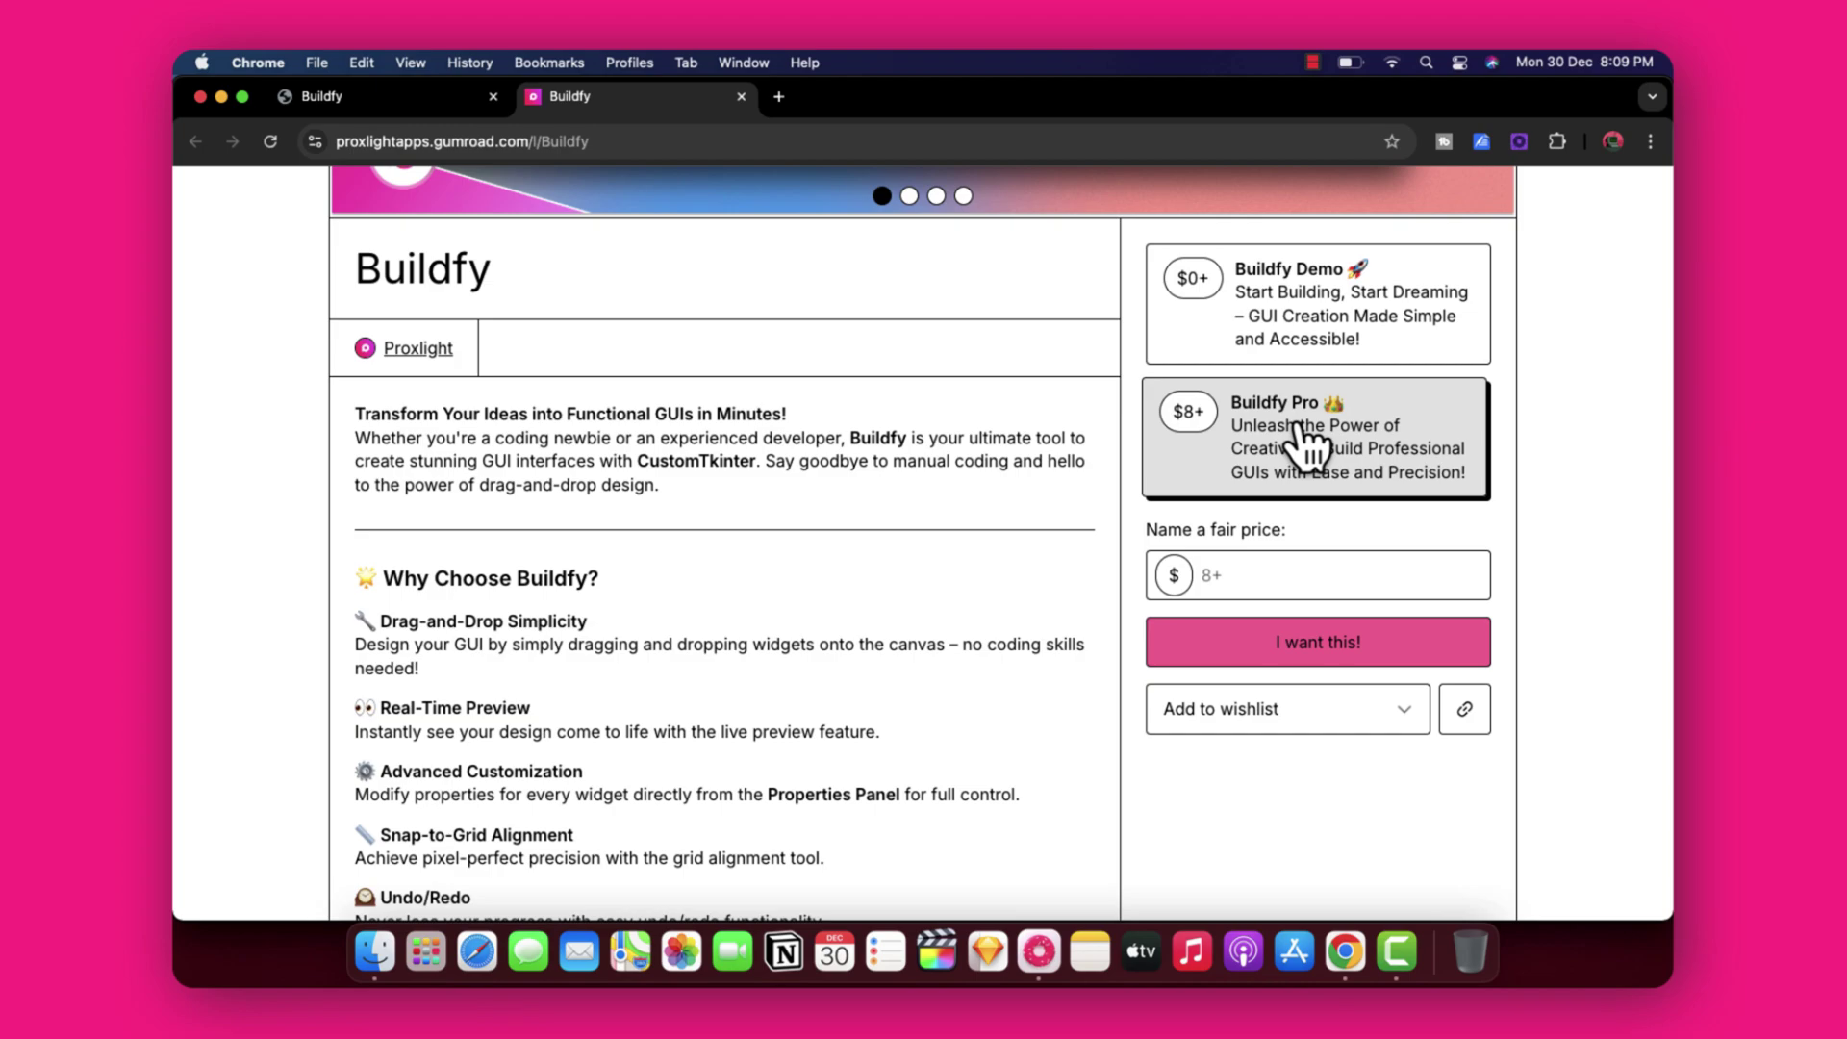
click(1222, 578)
click(1233, 352)
click(1235, 575)
text(0)
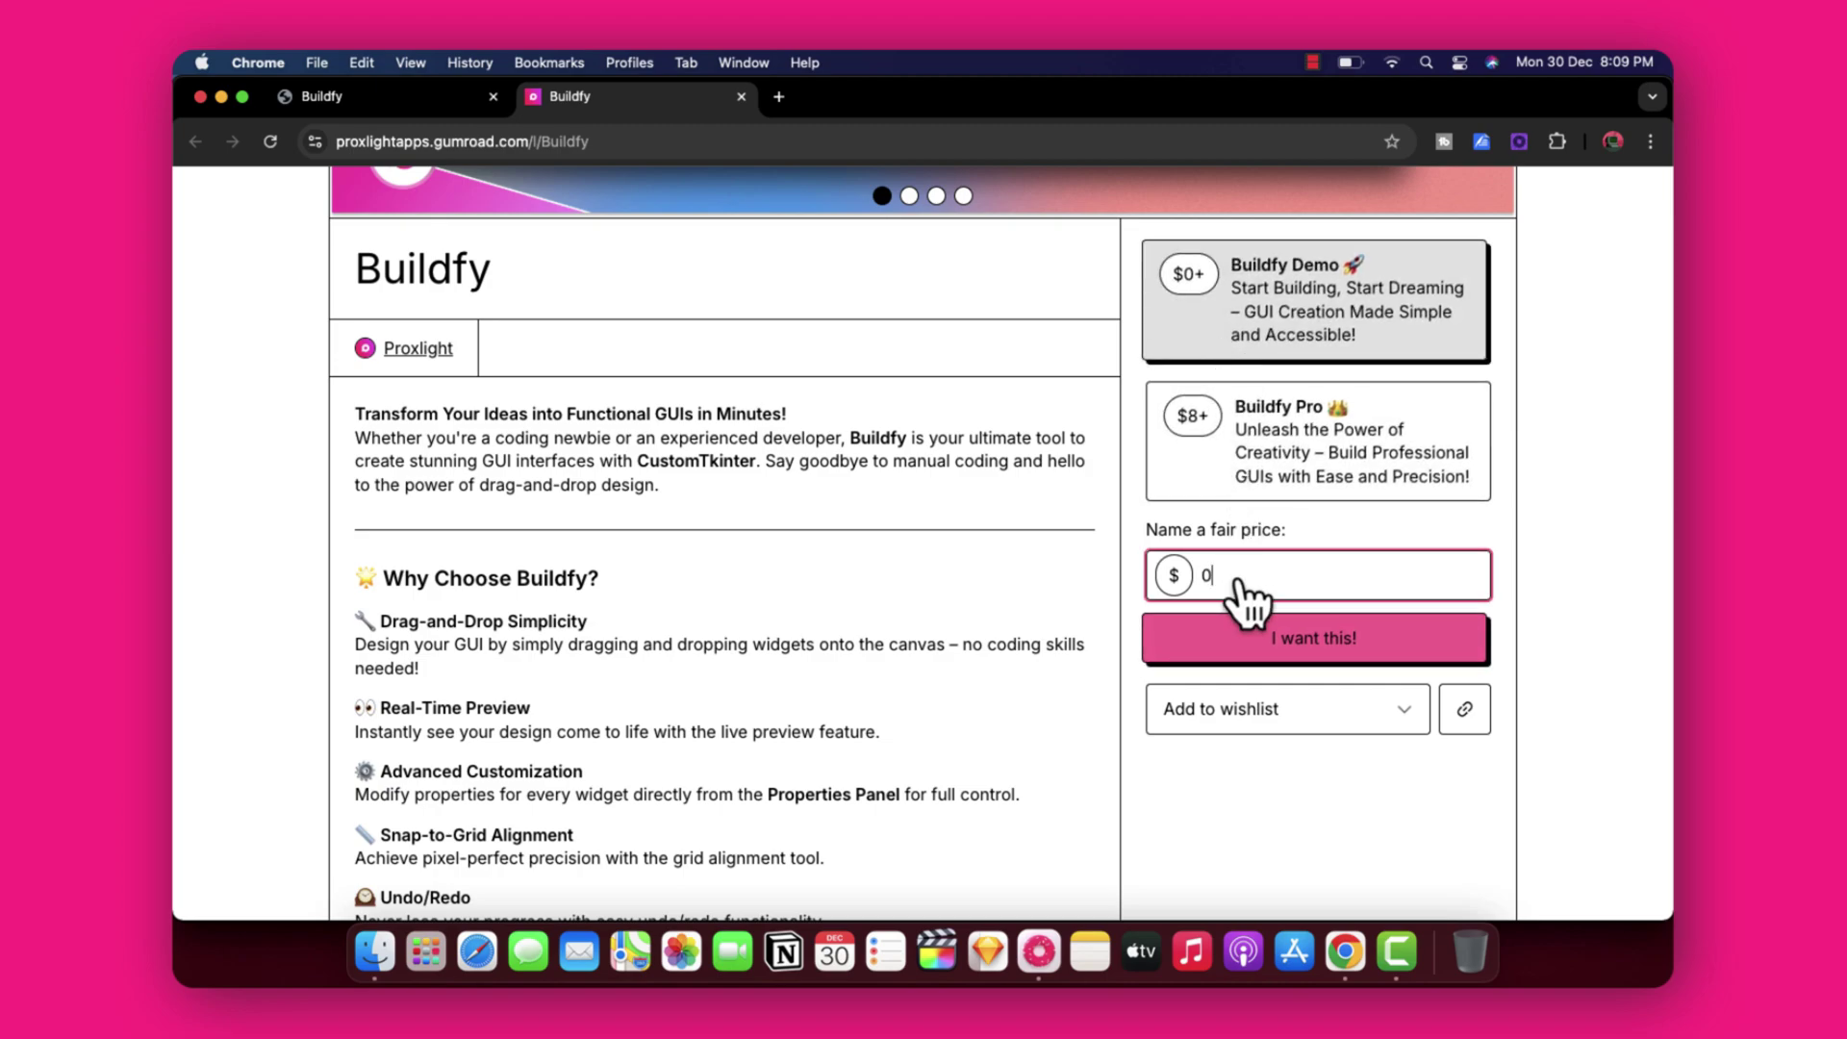
click(1245, 654)
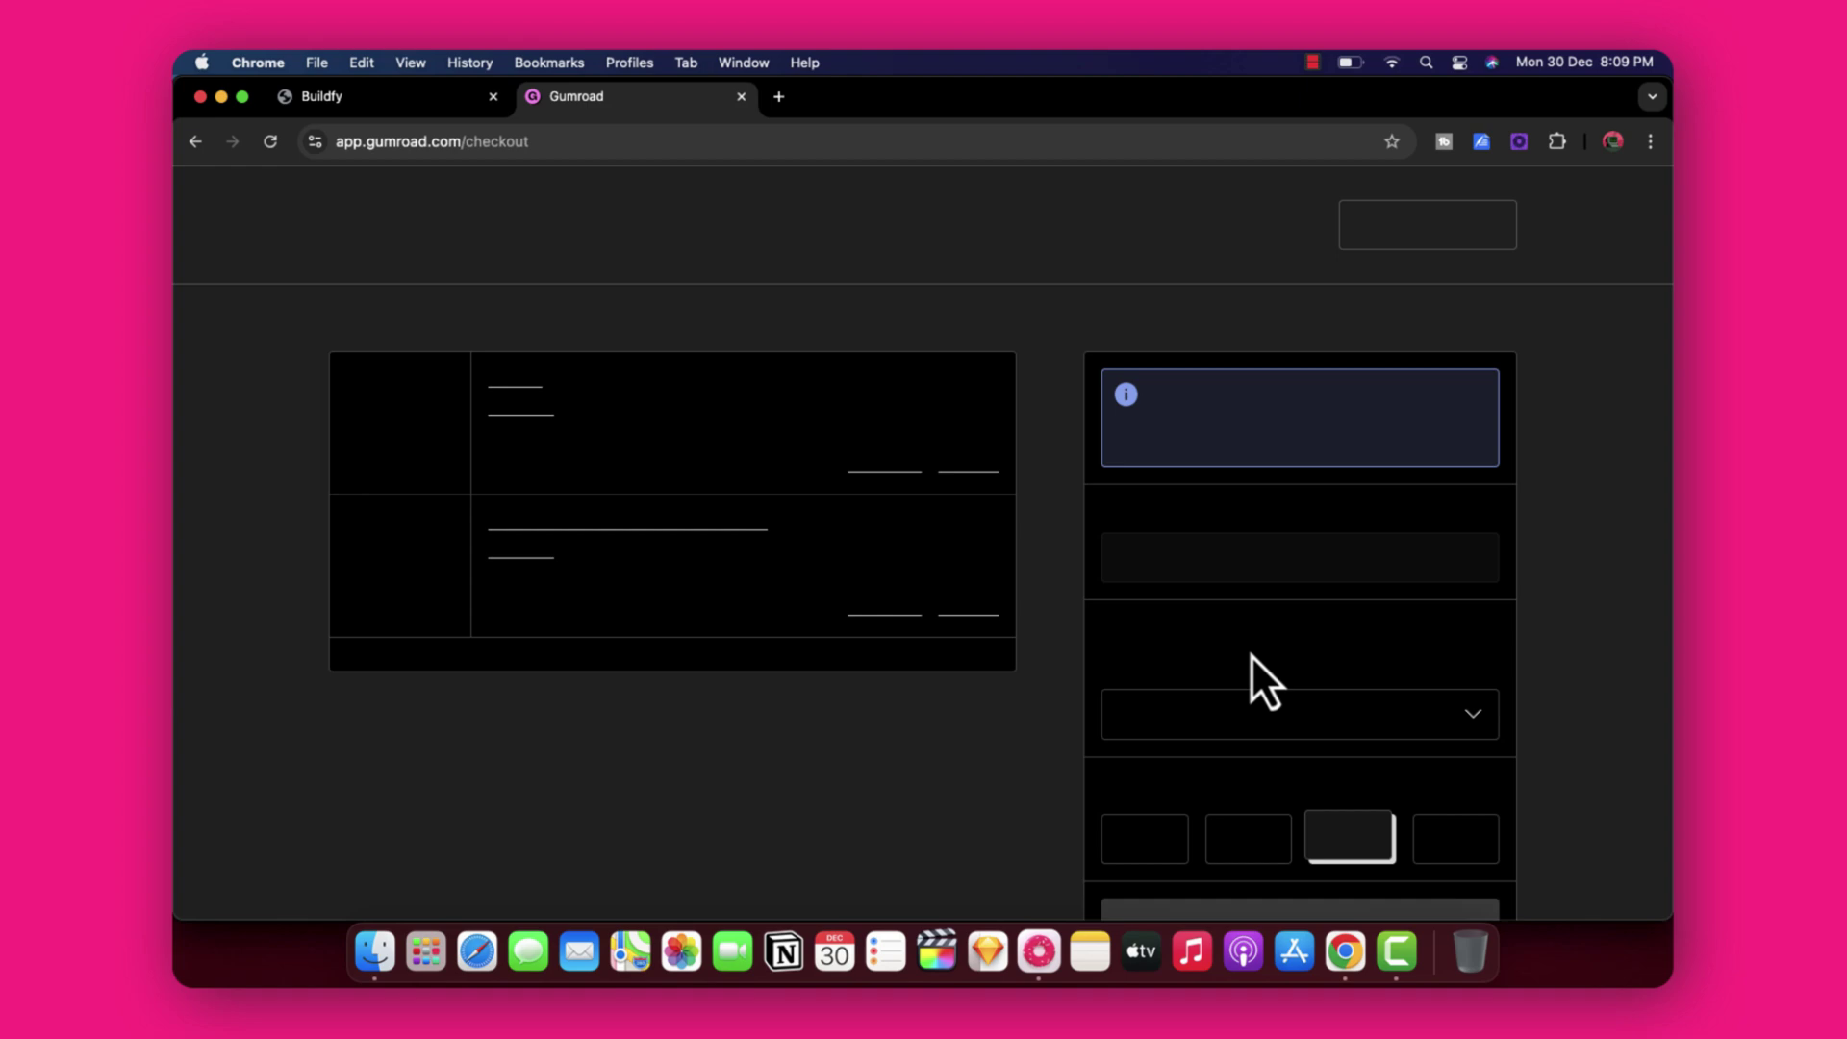
Close the checkout page and minimise the browser to switch to the Buildfy designer.
key(super+w)
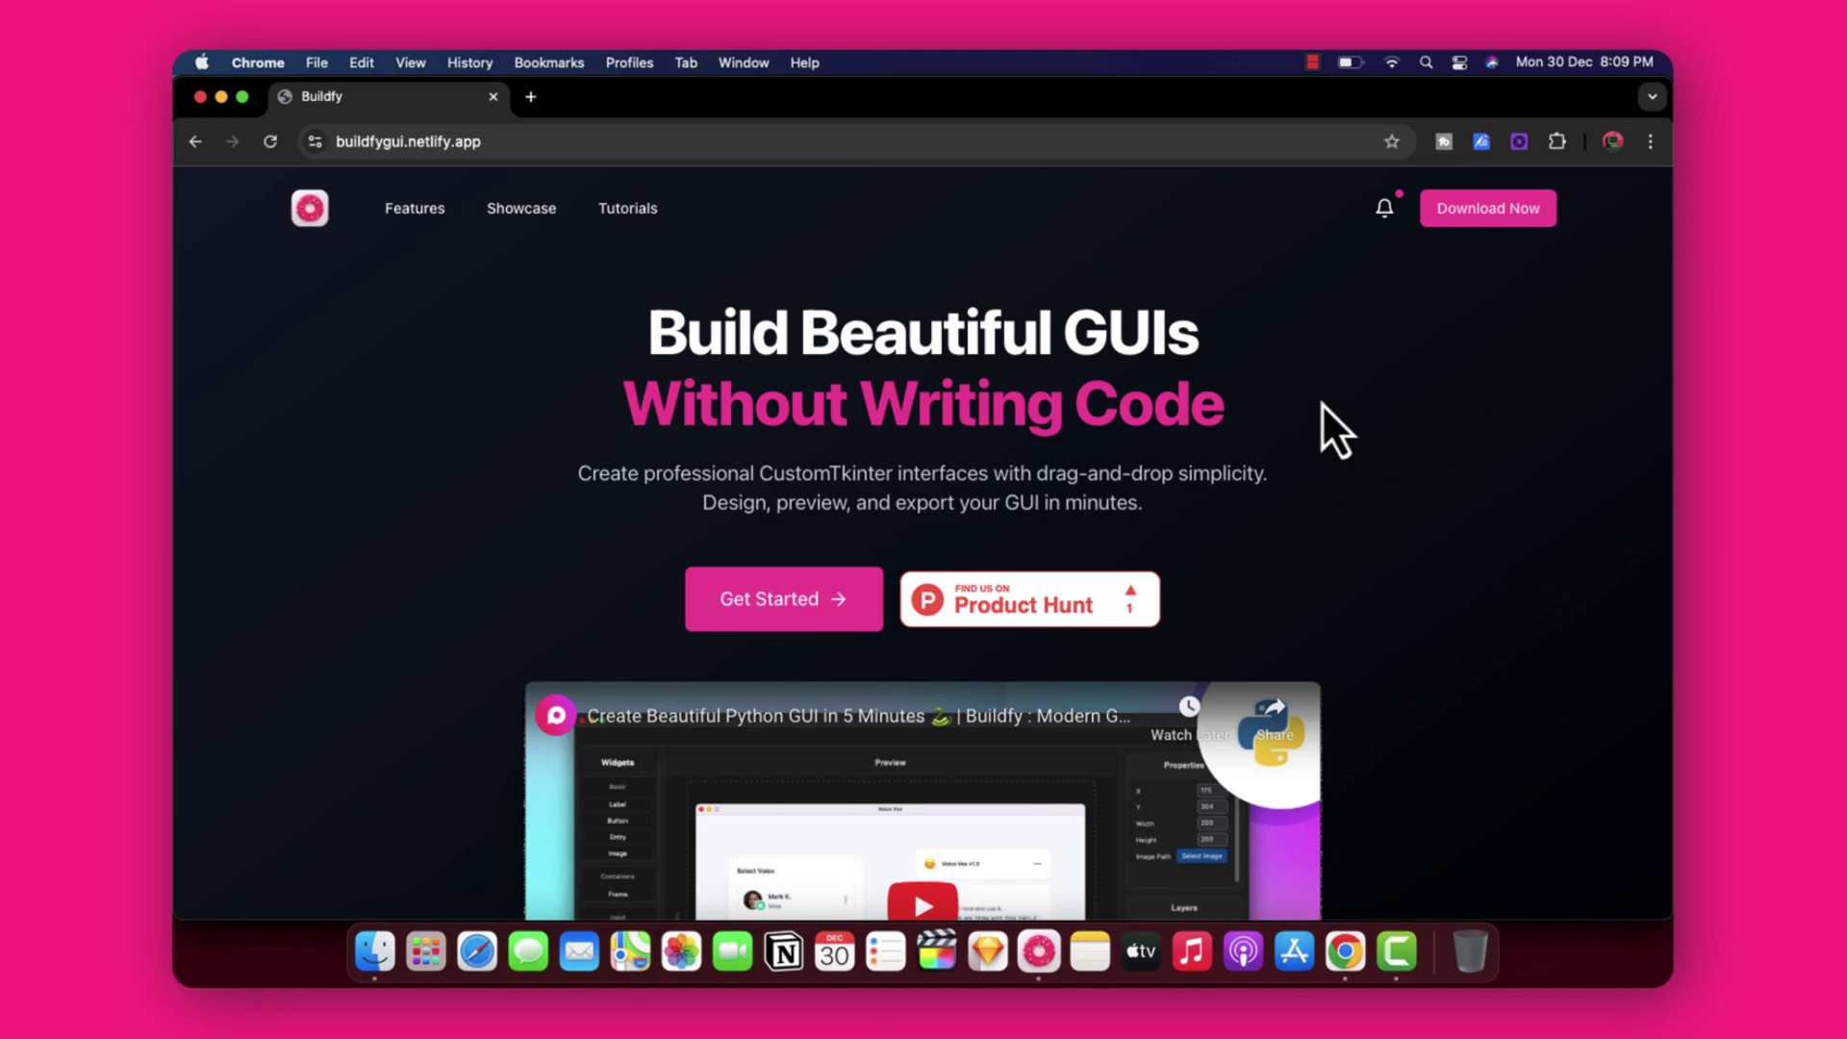
click(223, 99)
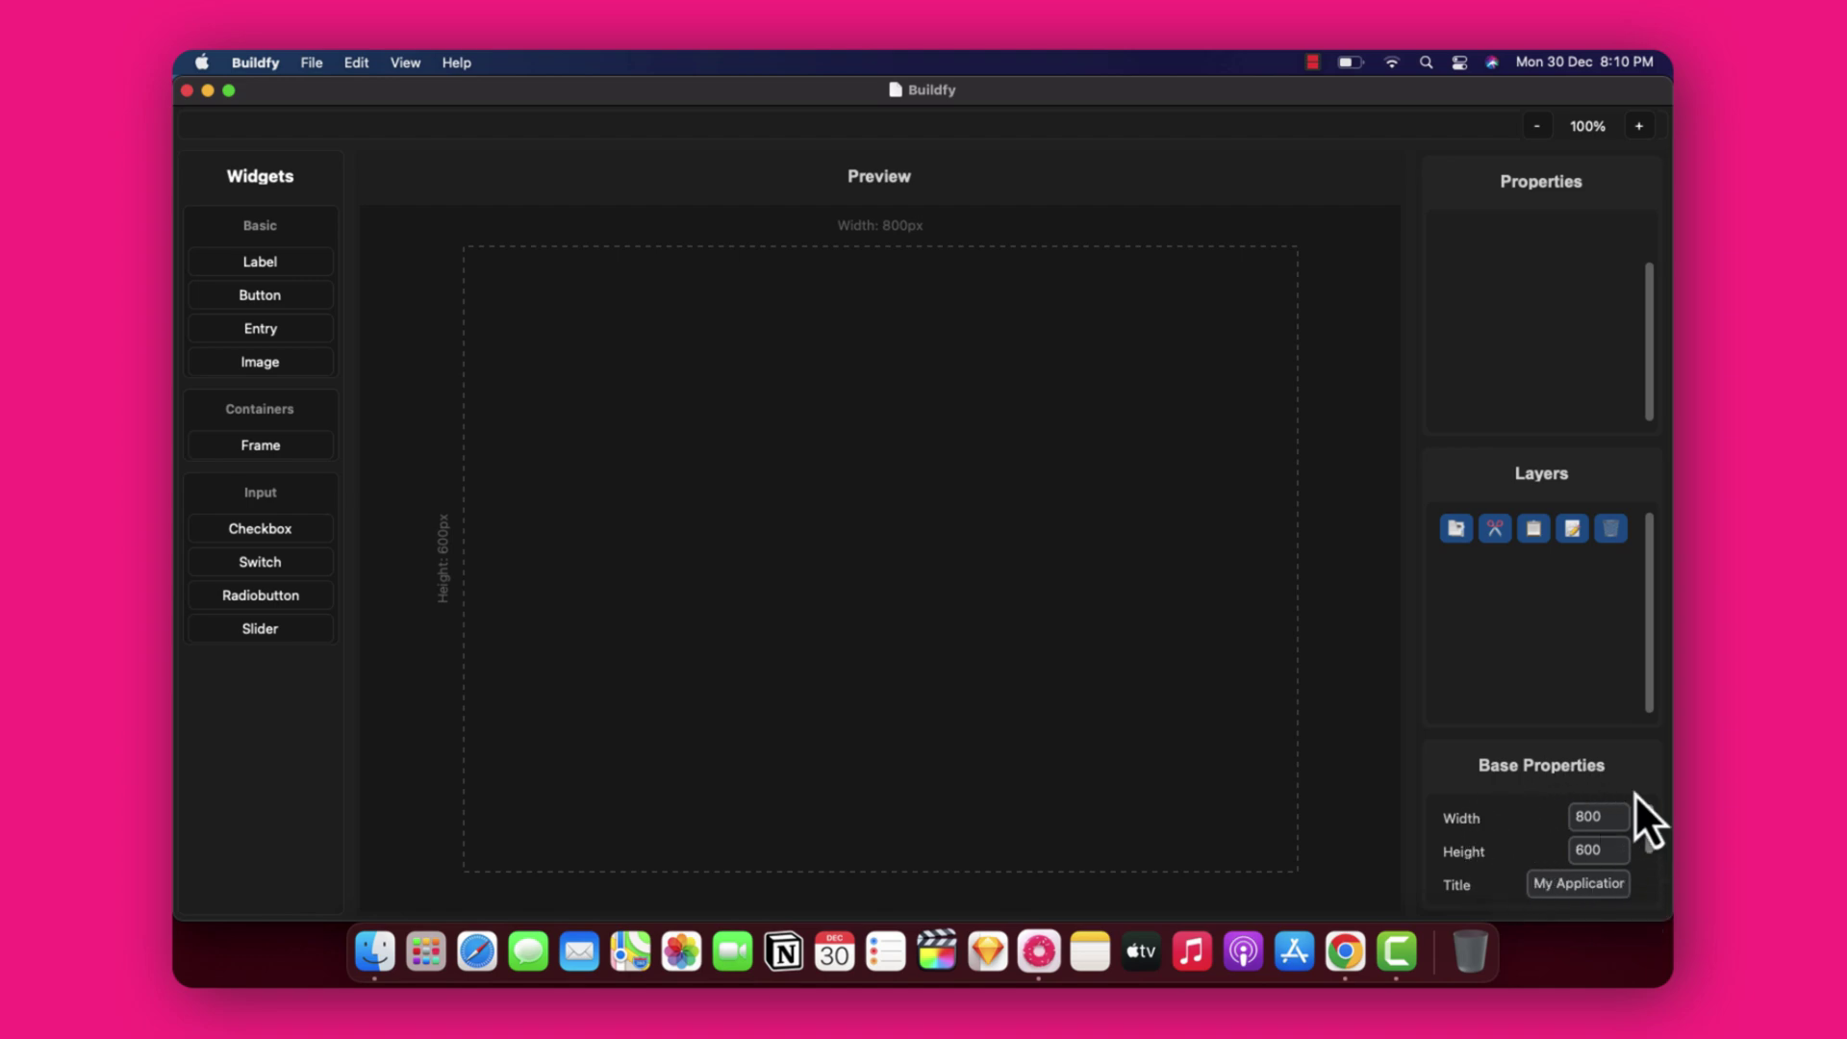
Set the application's title to "Login" in the base properties and review the remaining base settings.
text(Loi)
text(gin)
scroll(1548, 819, down, 2)
scroll(1543, 846, down, 2)
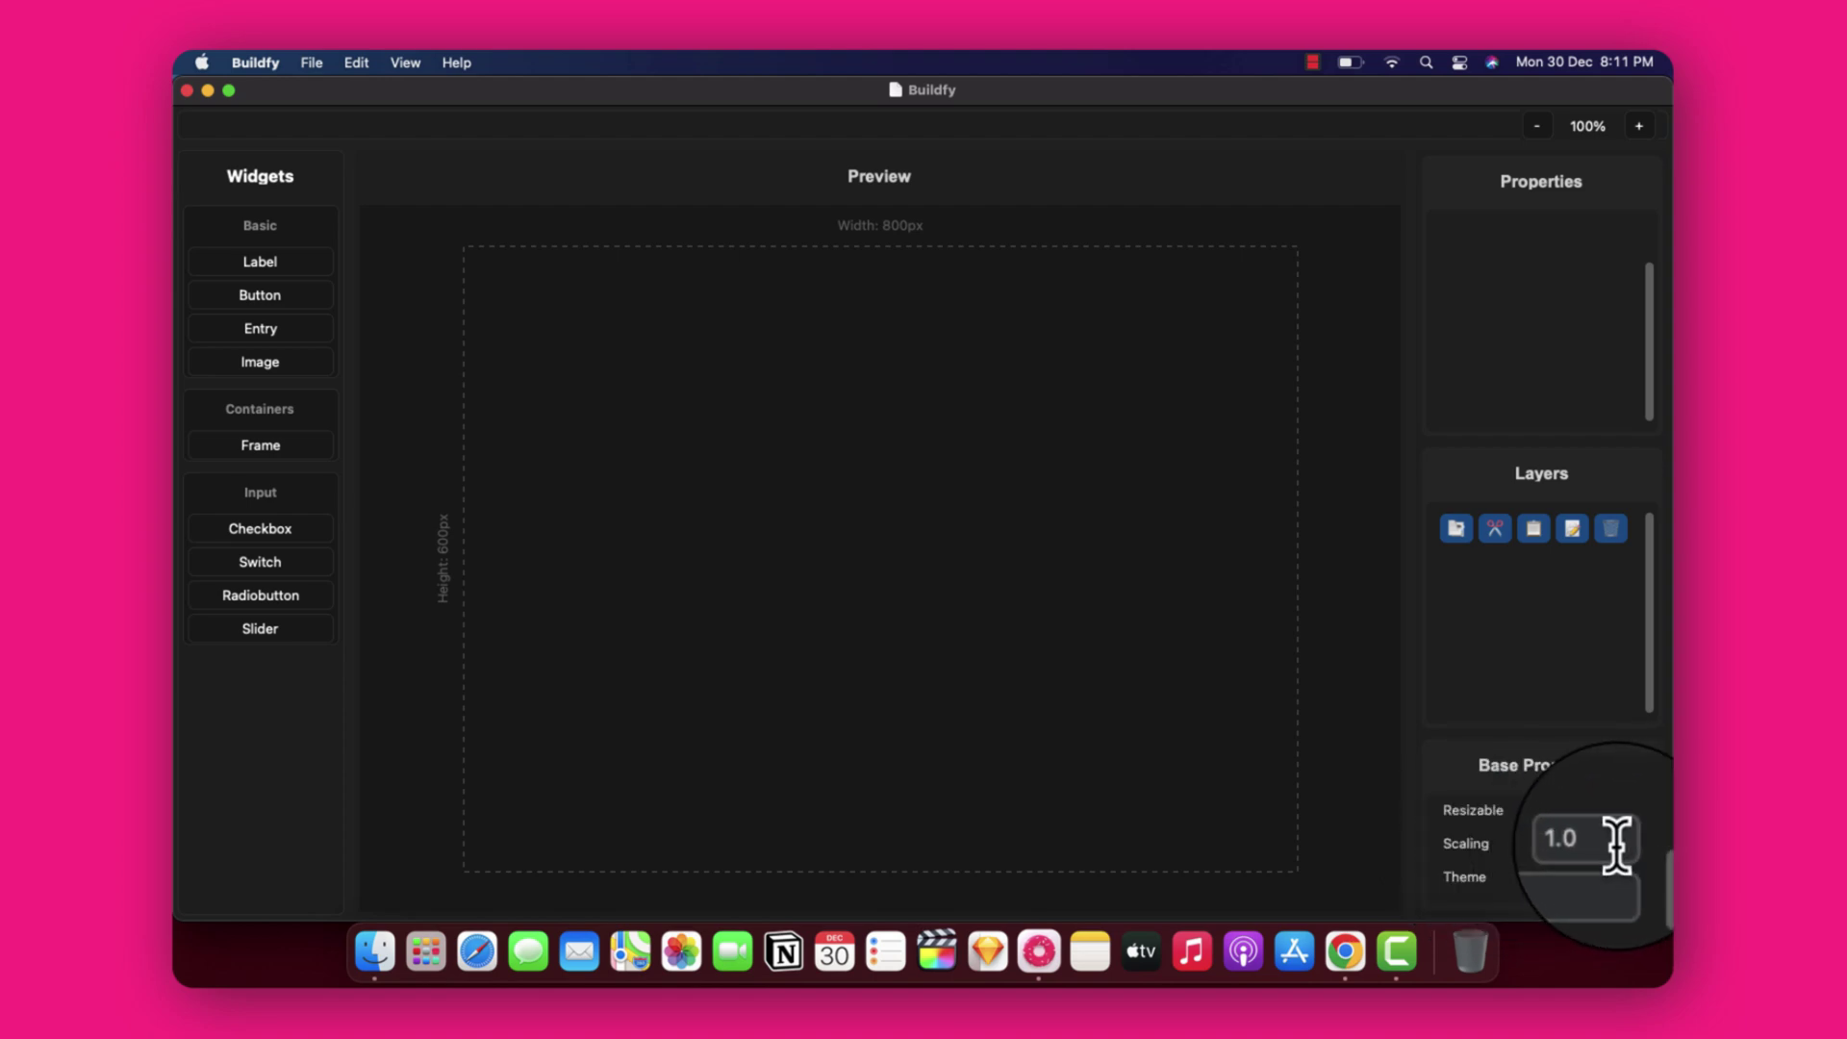
scroll(1573, 863, up, 3)
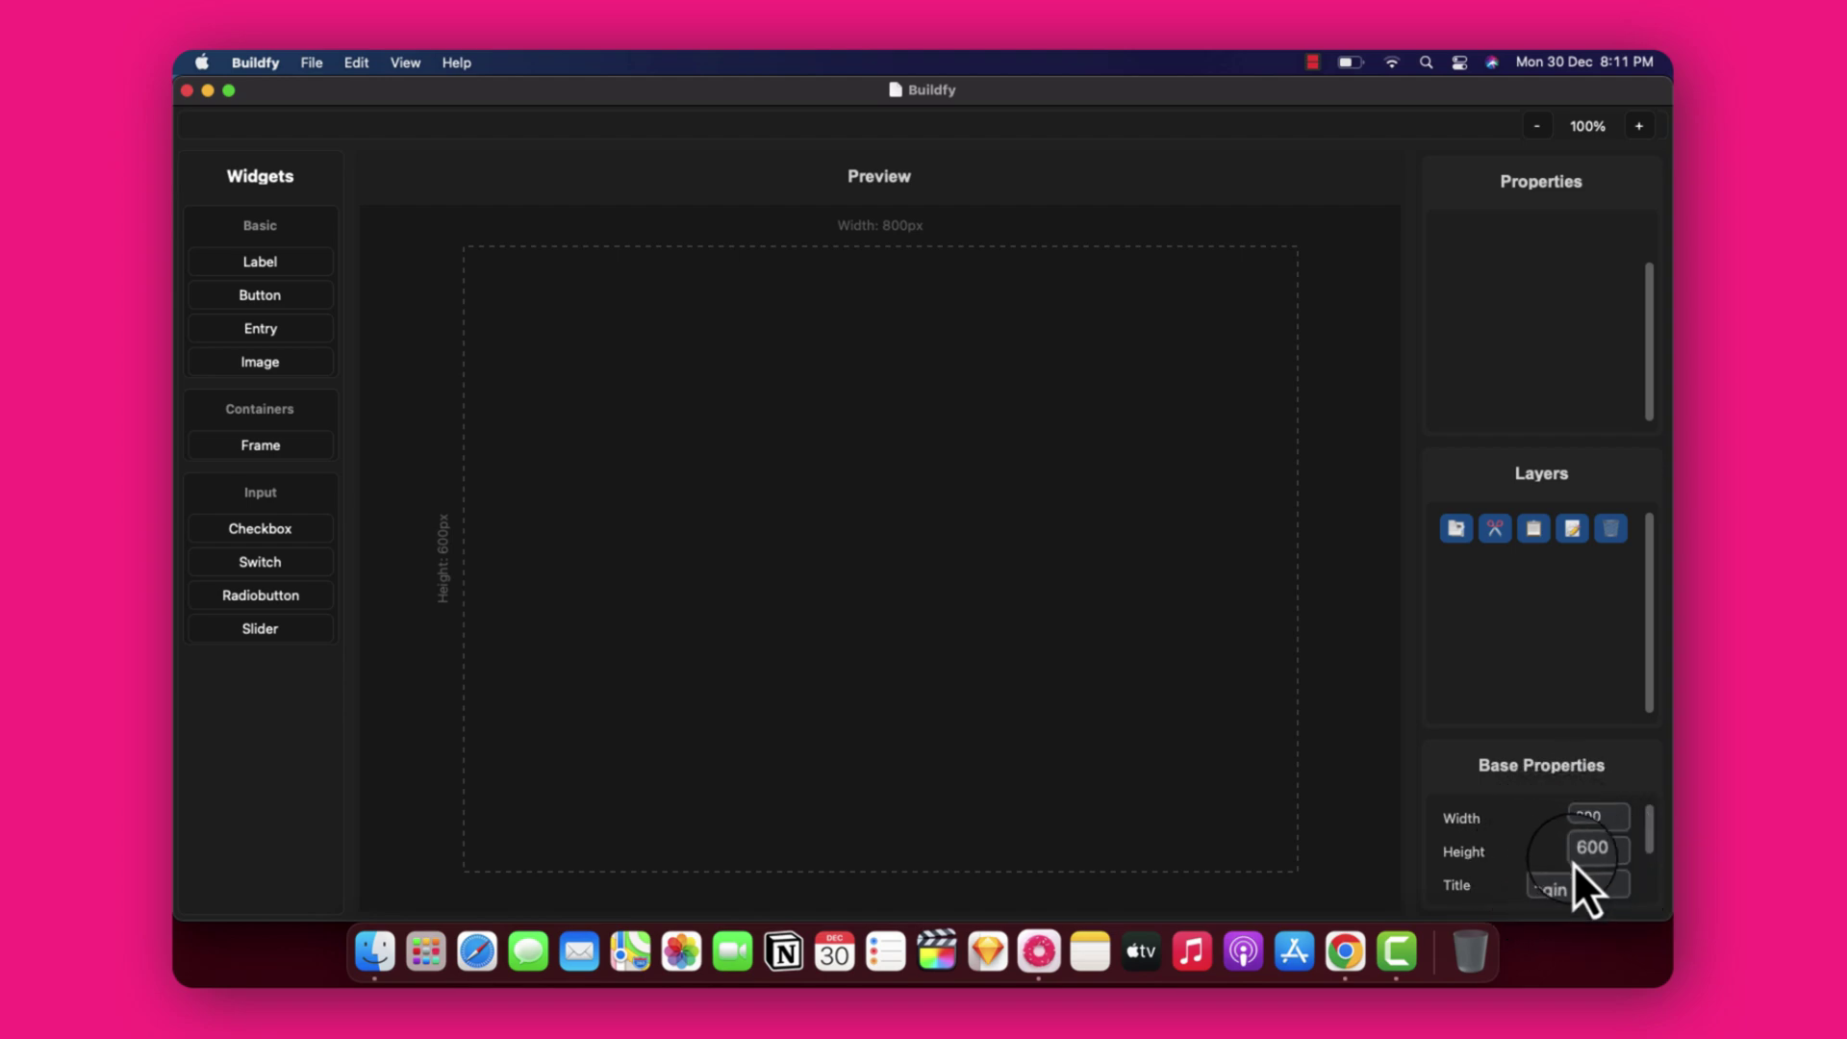
Set the application window's base width to 500 px.
double_click(1603, 816)
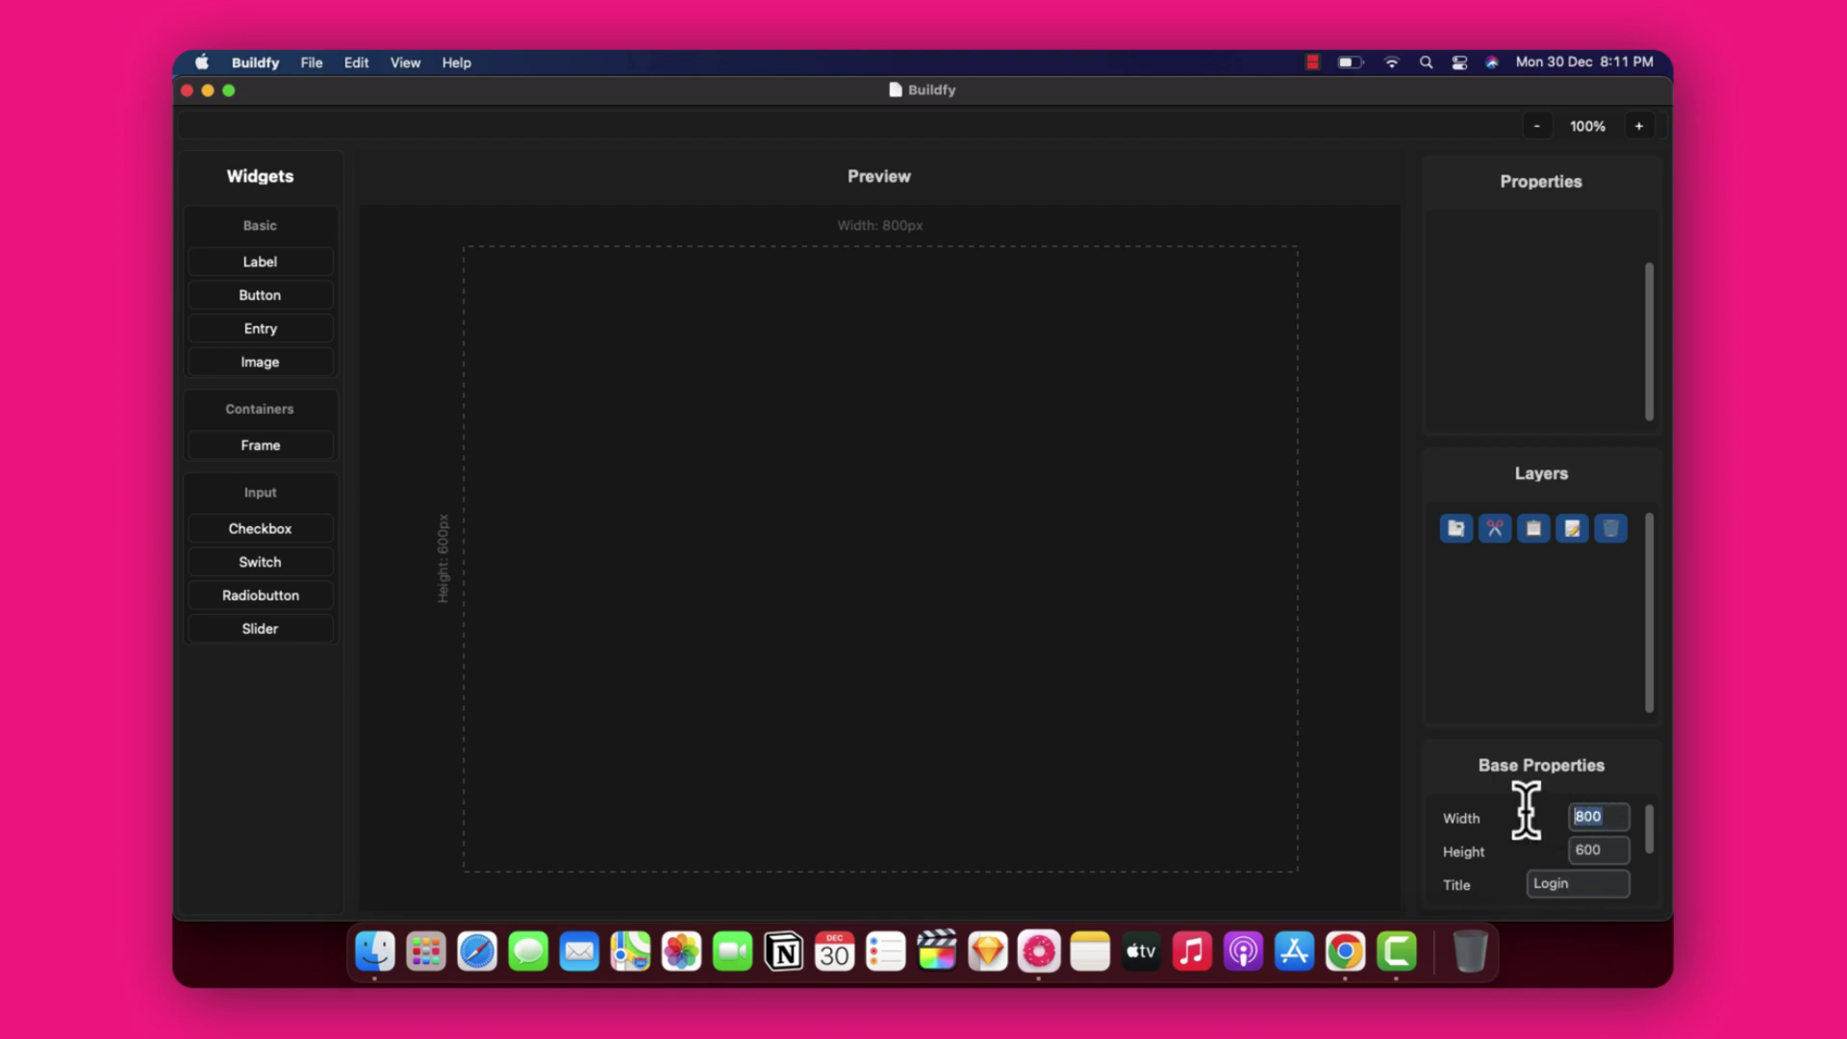
double_click(1587, 849)
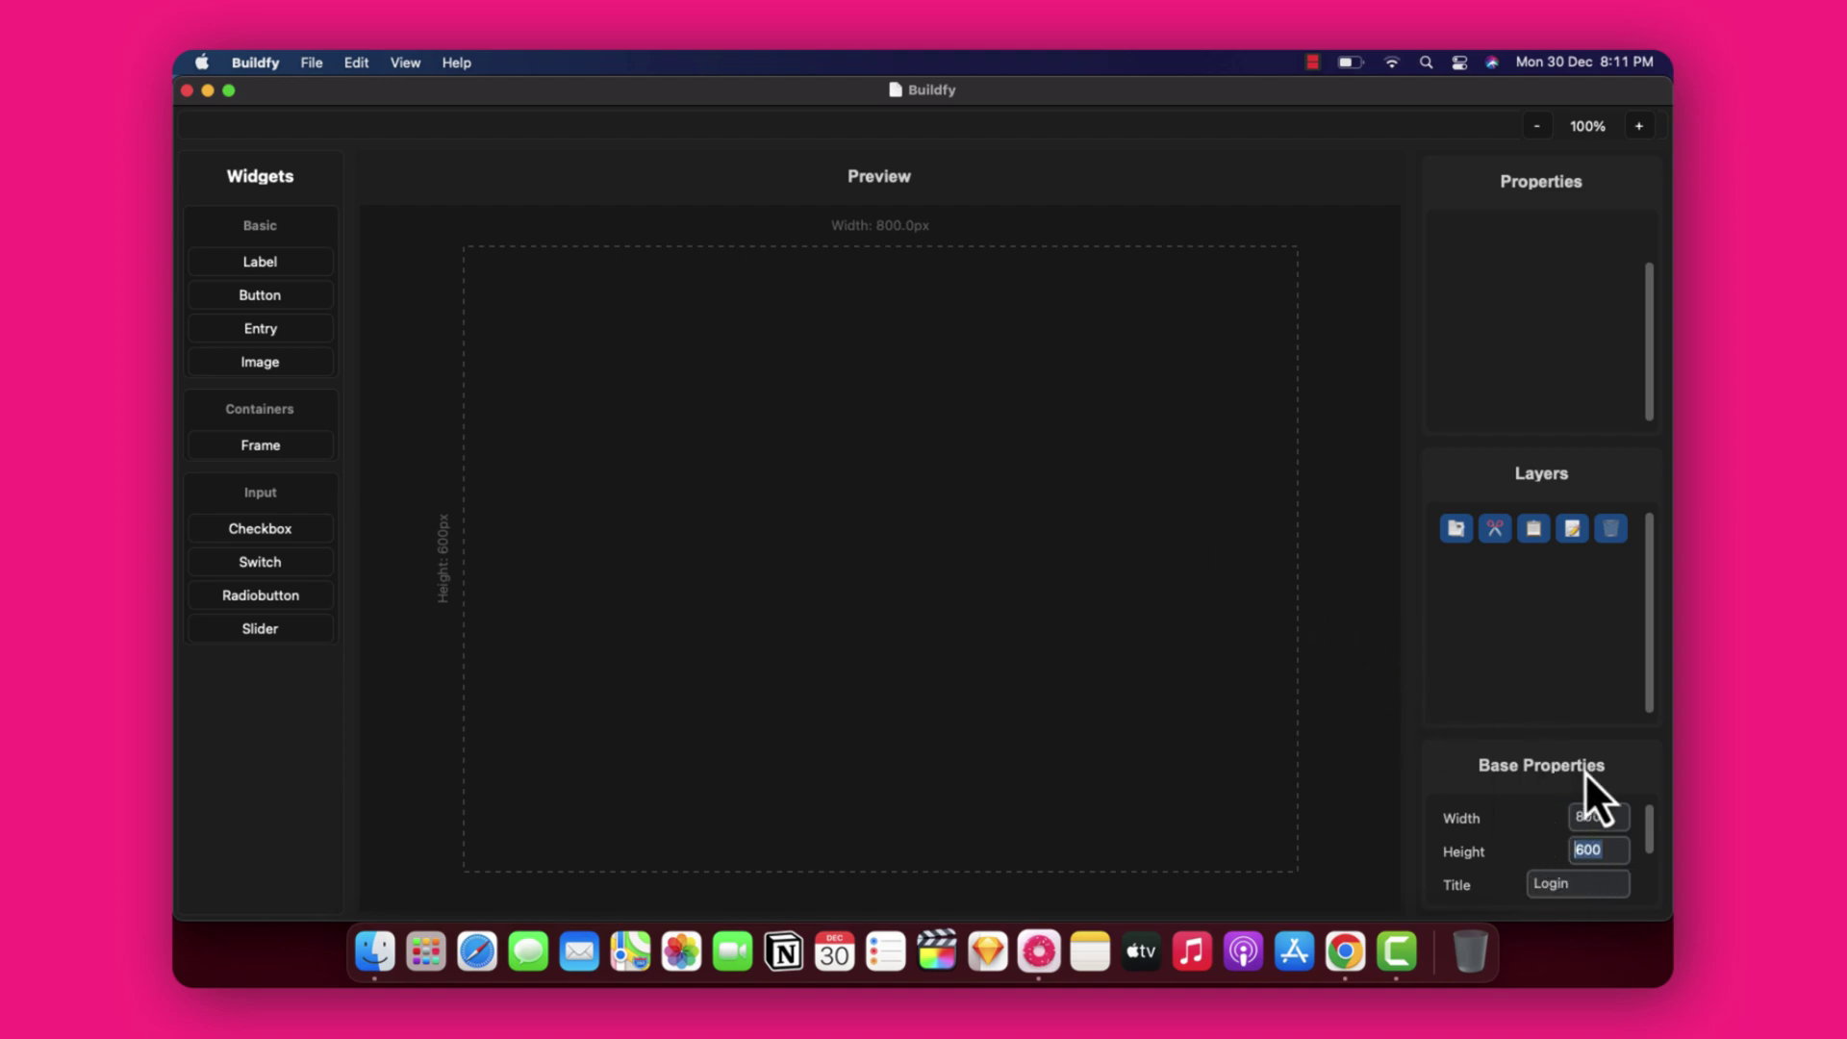
double_click(1597, 816)
text(500)
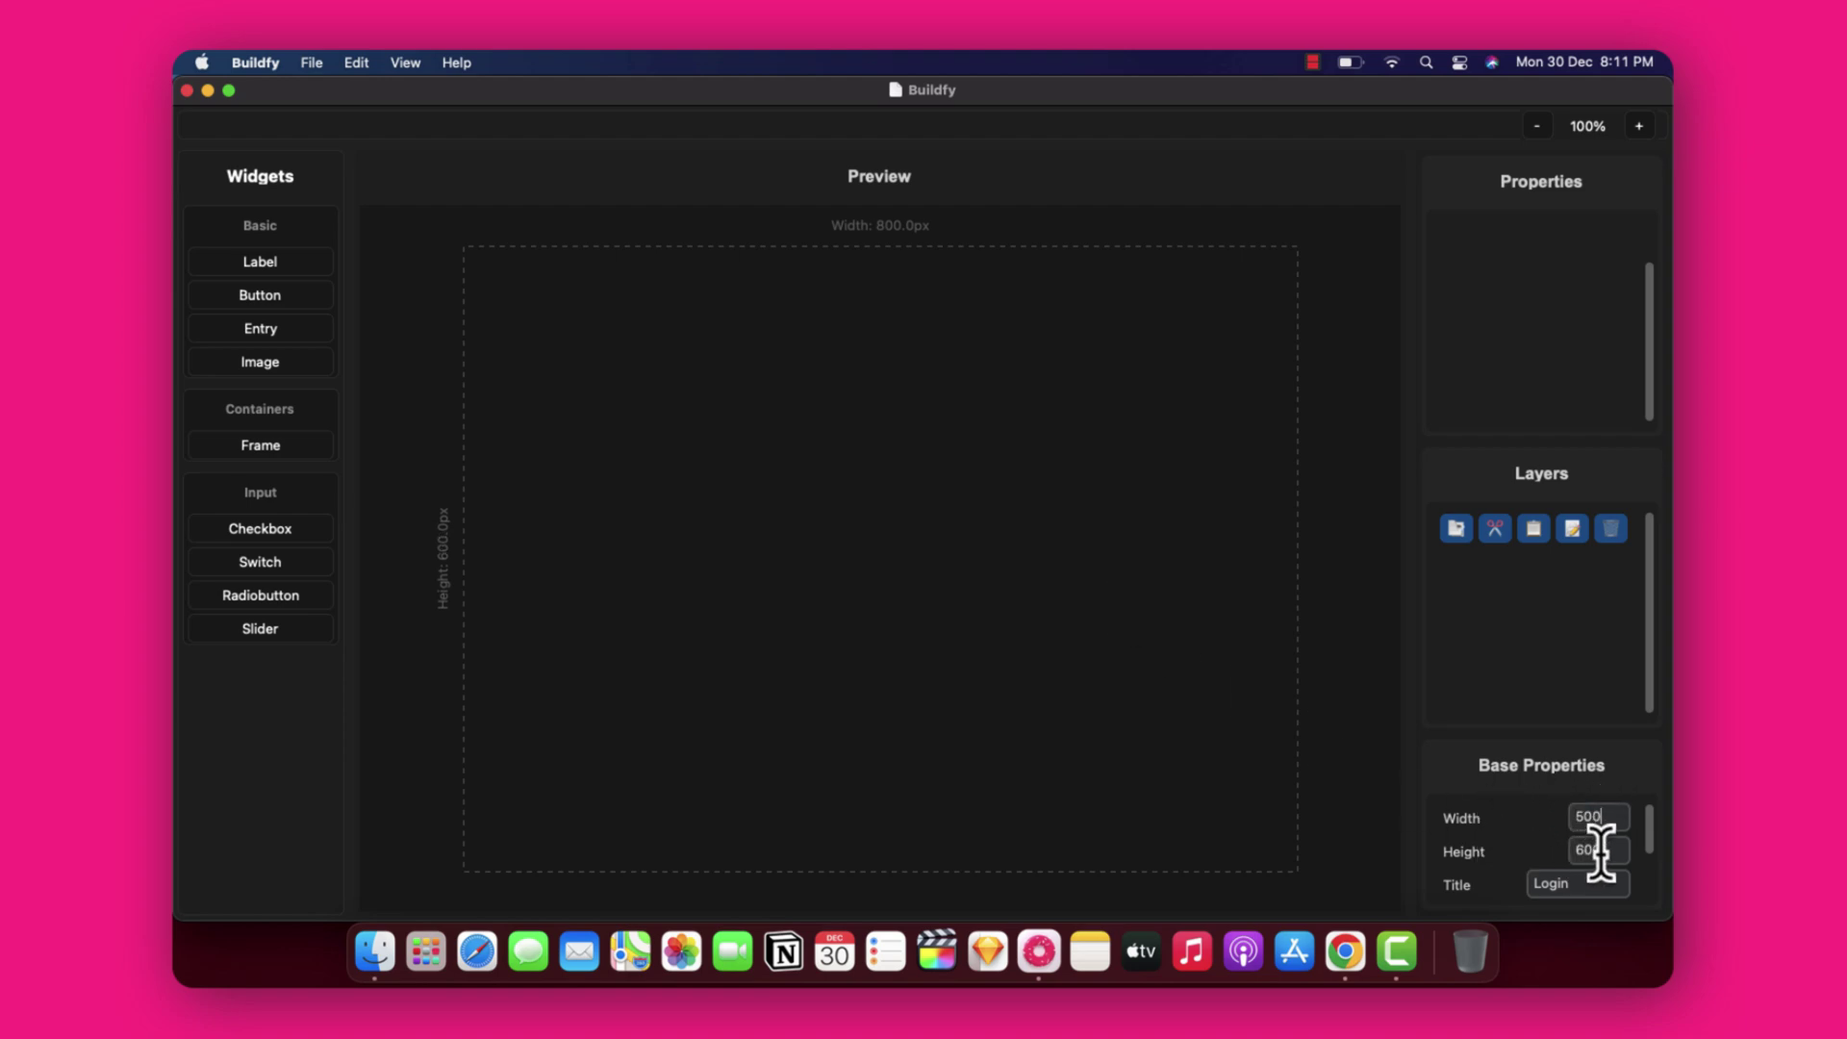
key(Return)
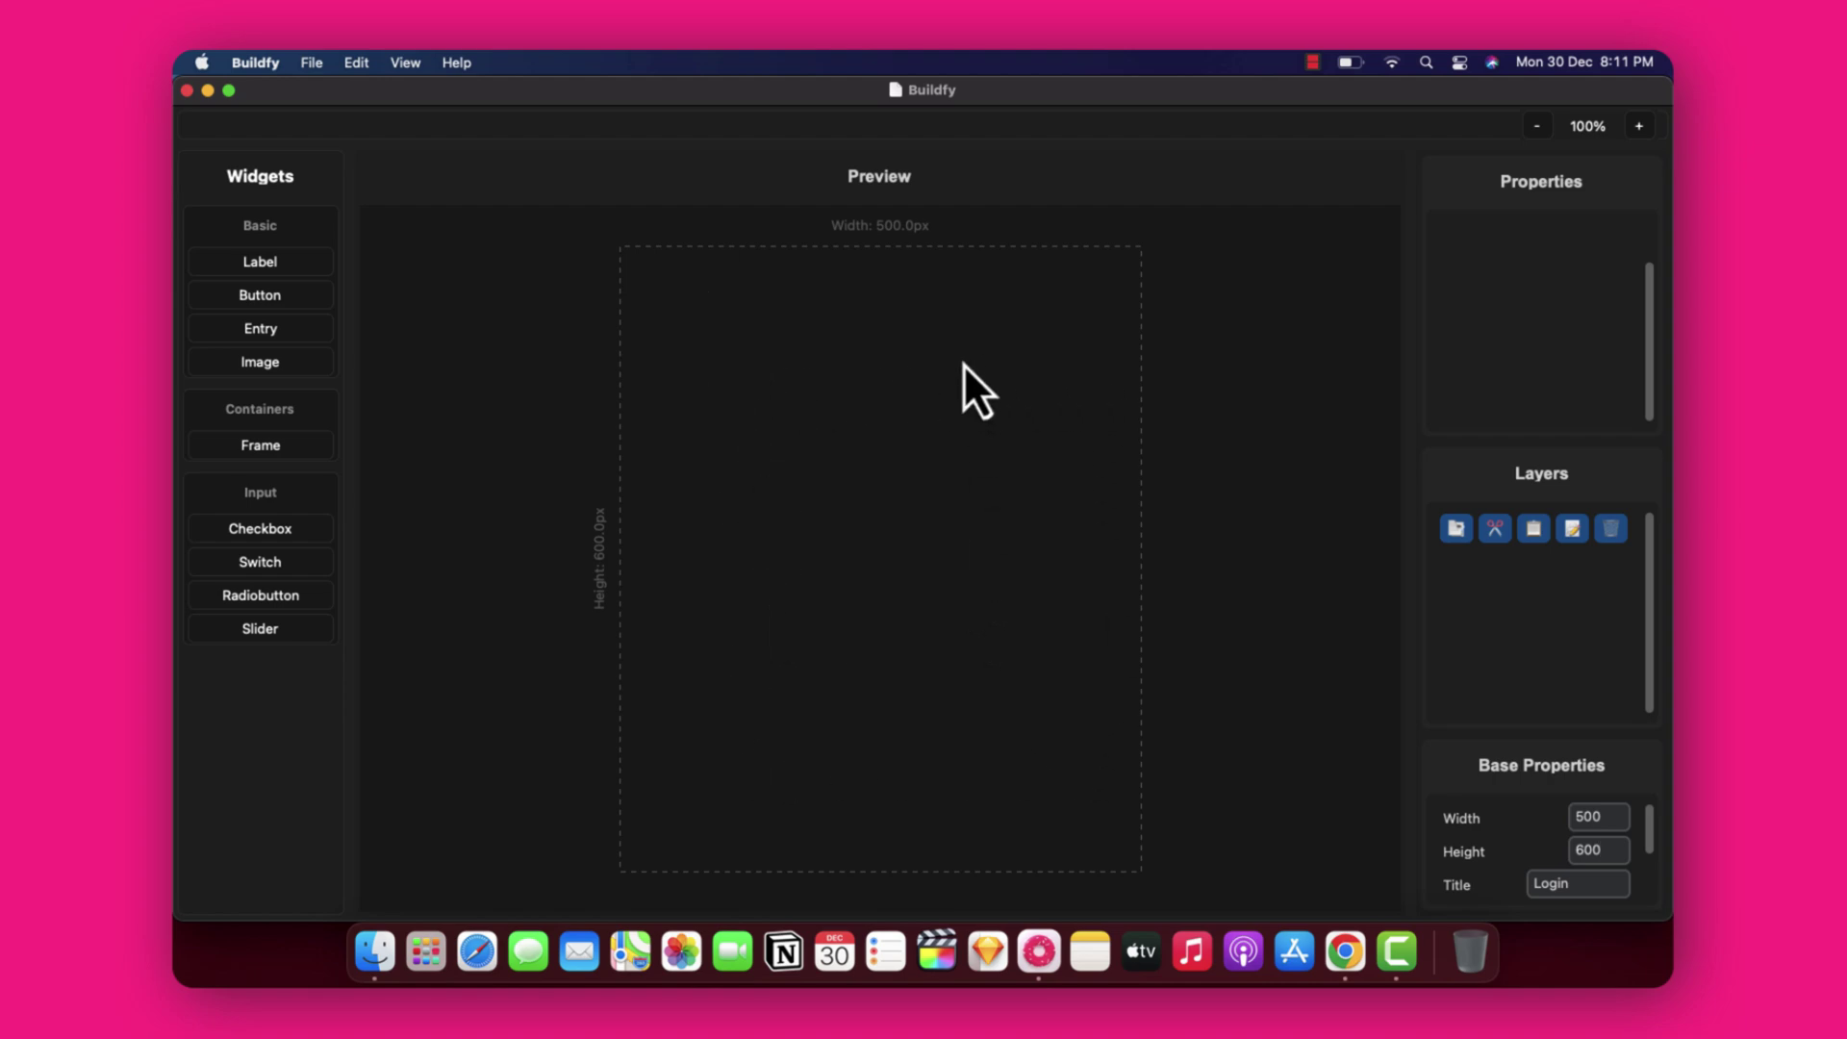
Set the application window's base width back to 800 px, leaving the height as it is.
double_click(1591, 816)
text(800)
click(1604, 849)
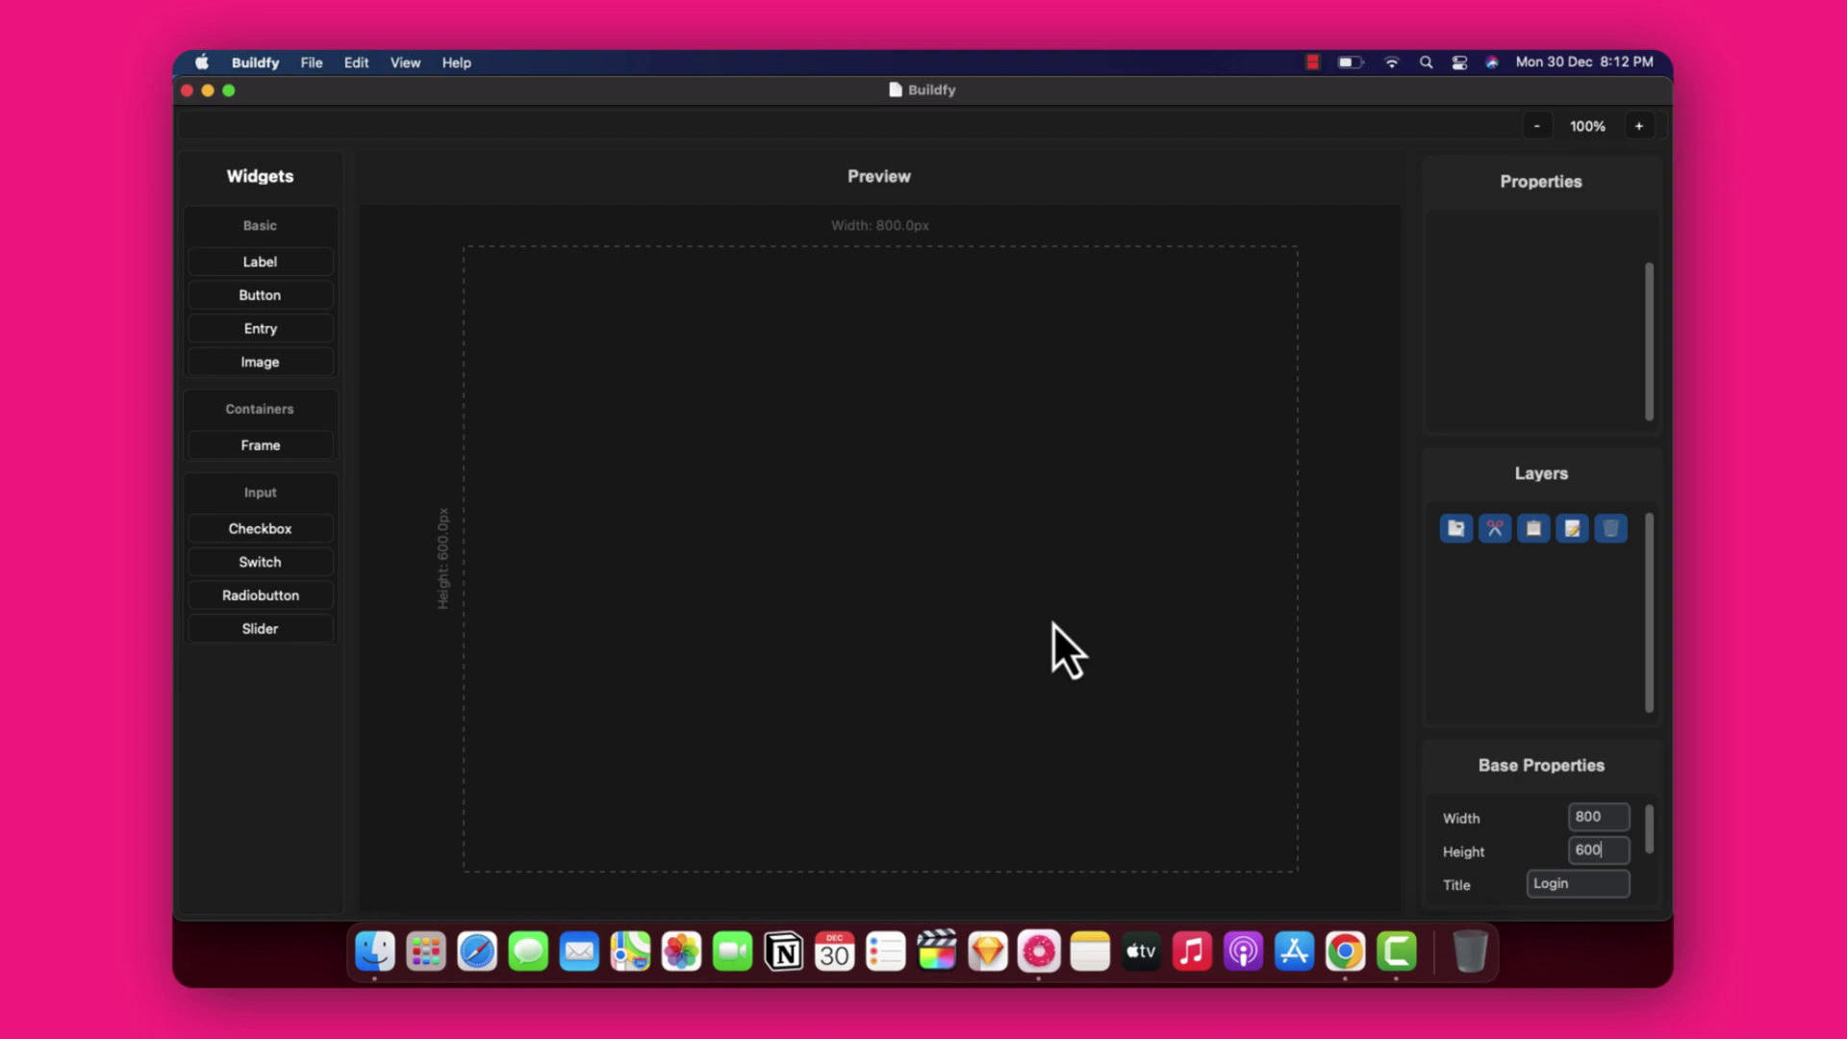
Add a Frame to the preview canvas and move it up near the canvas's upper-left corner.
click(306, 448)
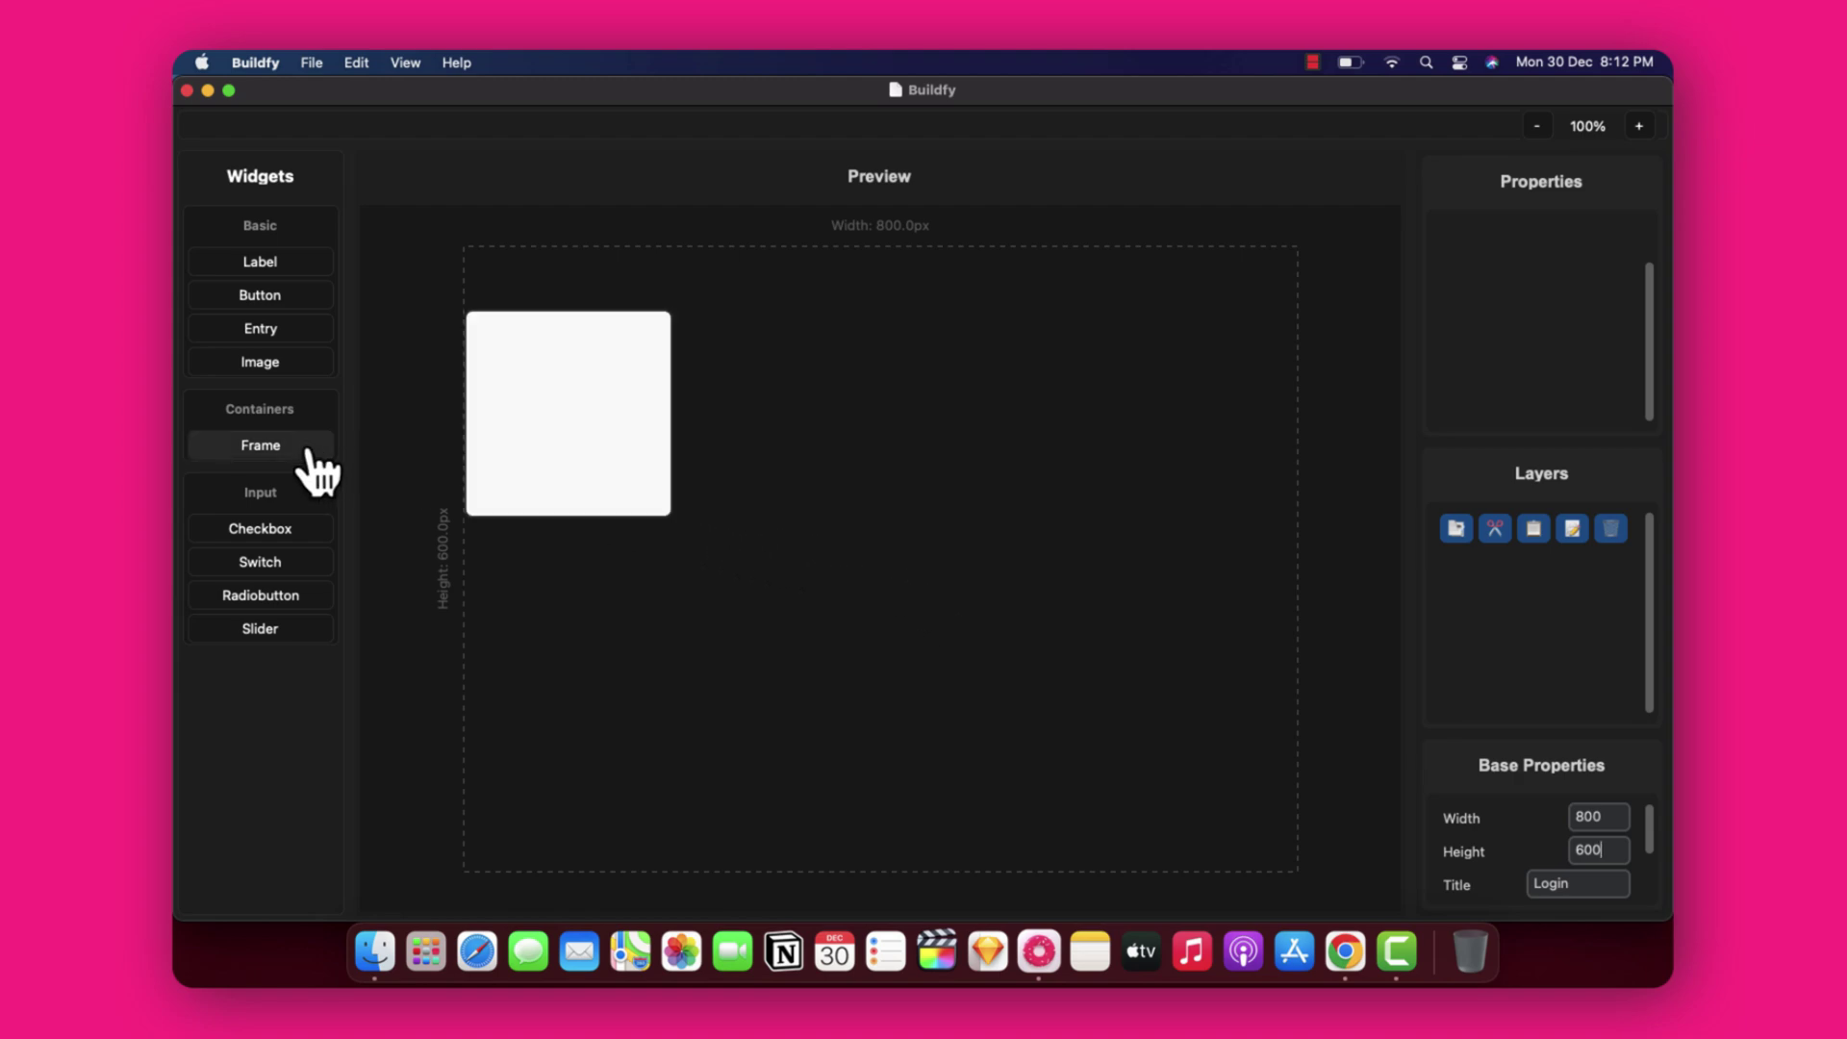
drag(602, 441, 610, 389)
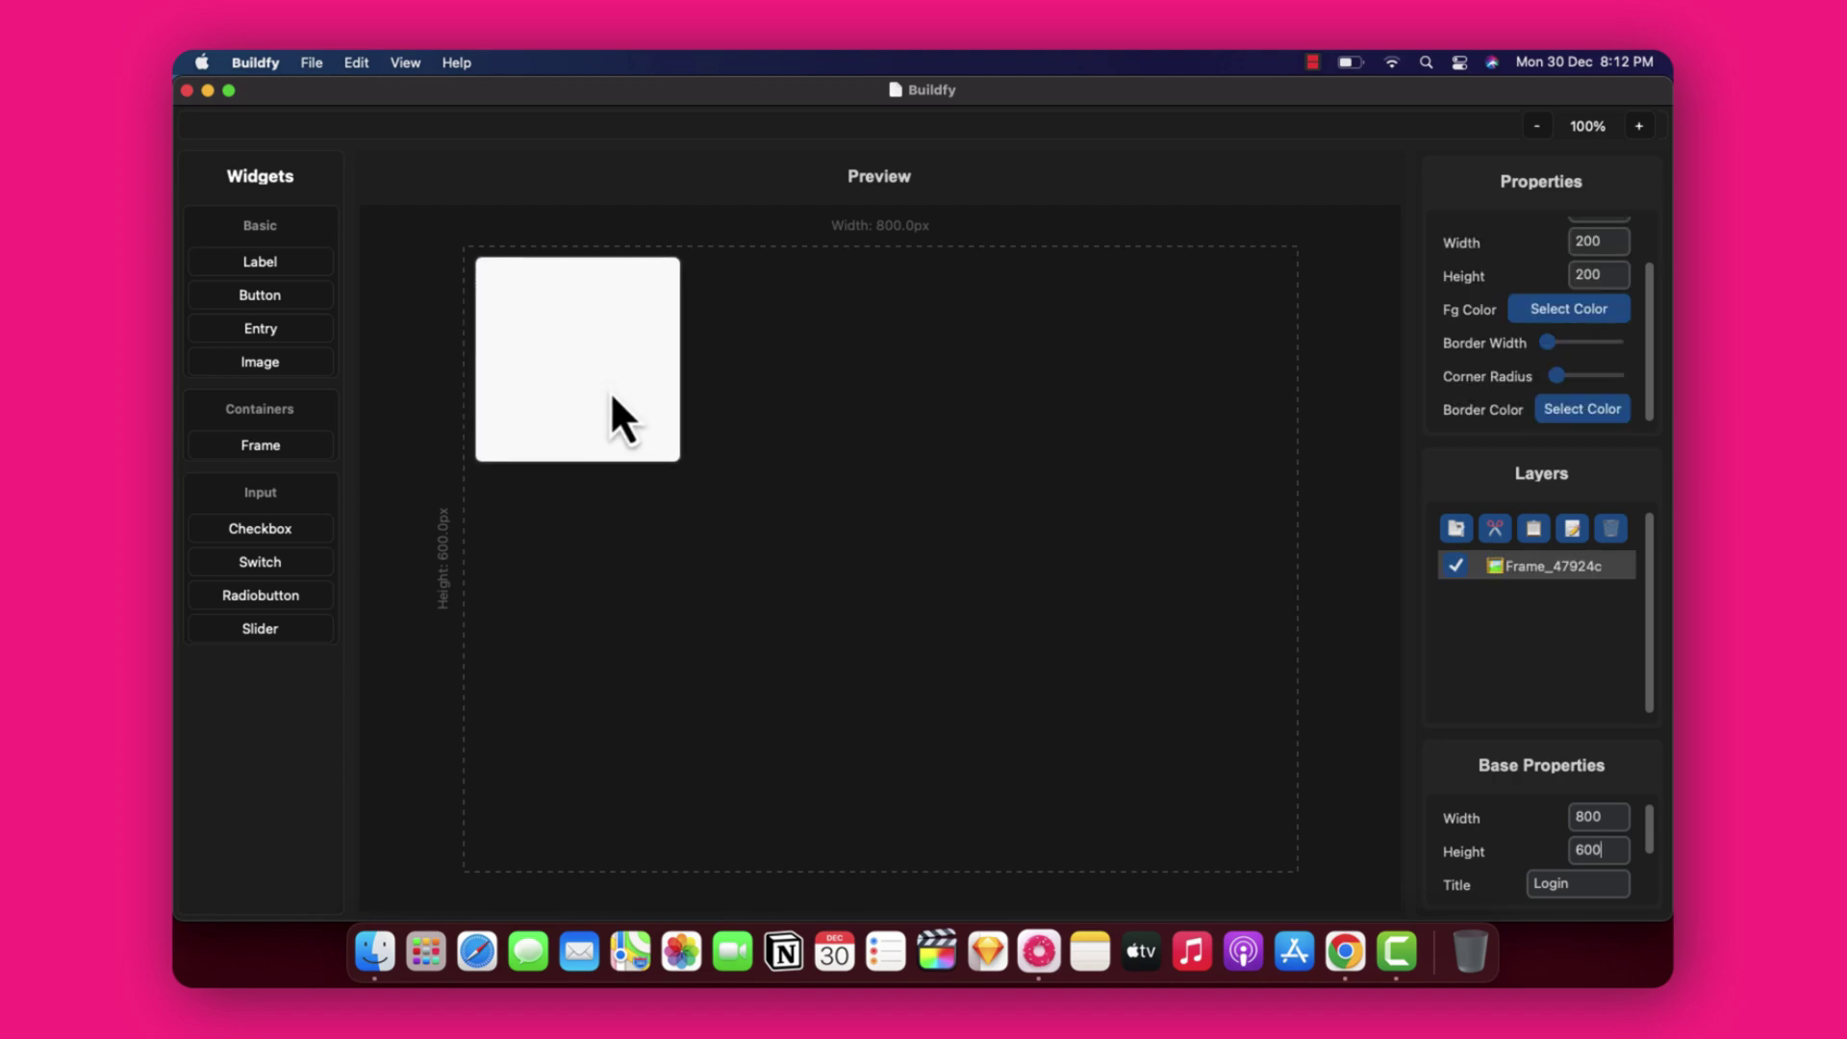
scroll(1582, 341, up, 2)
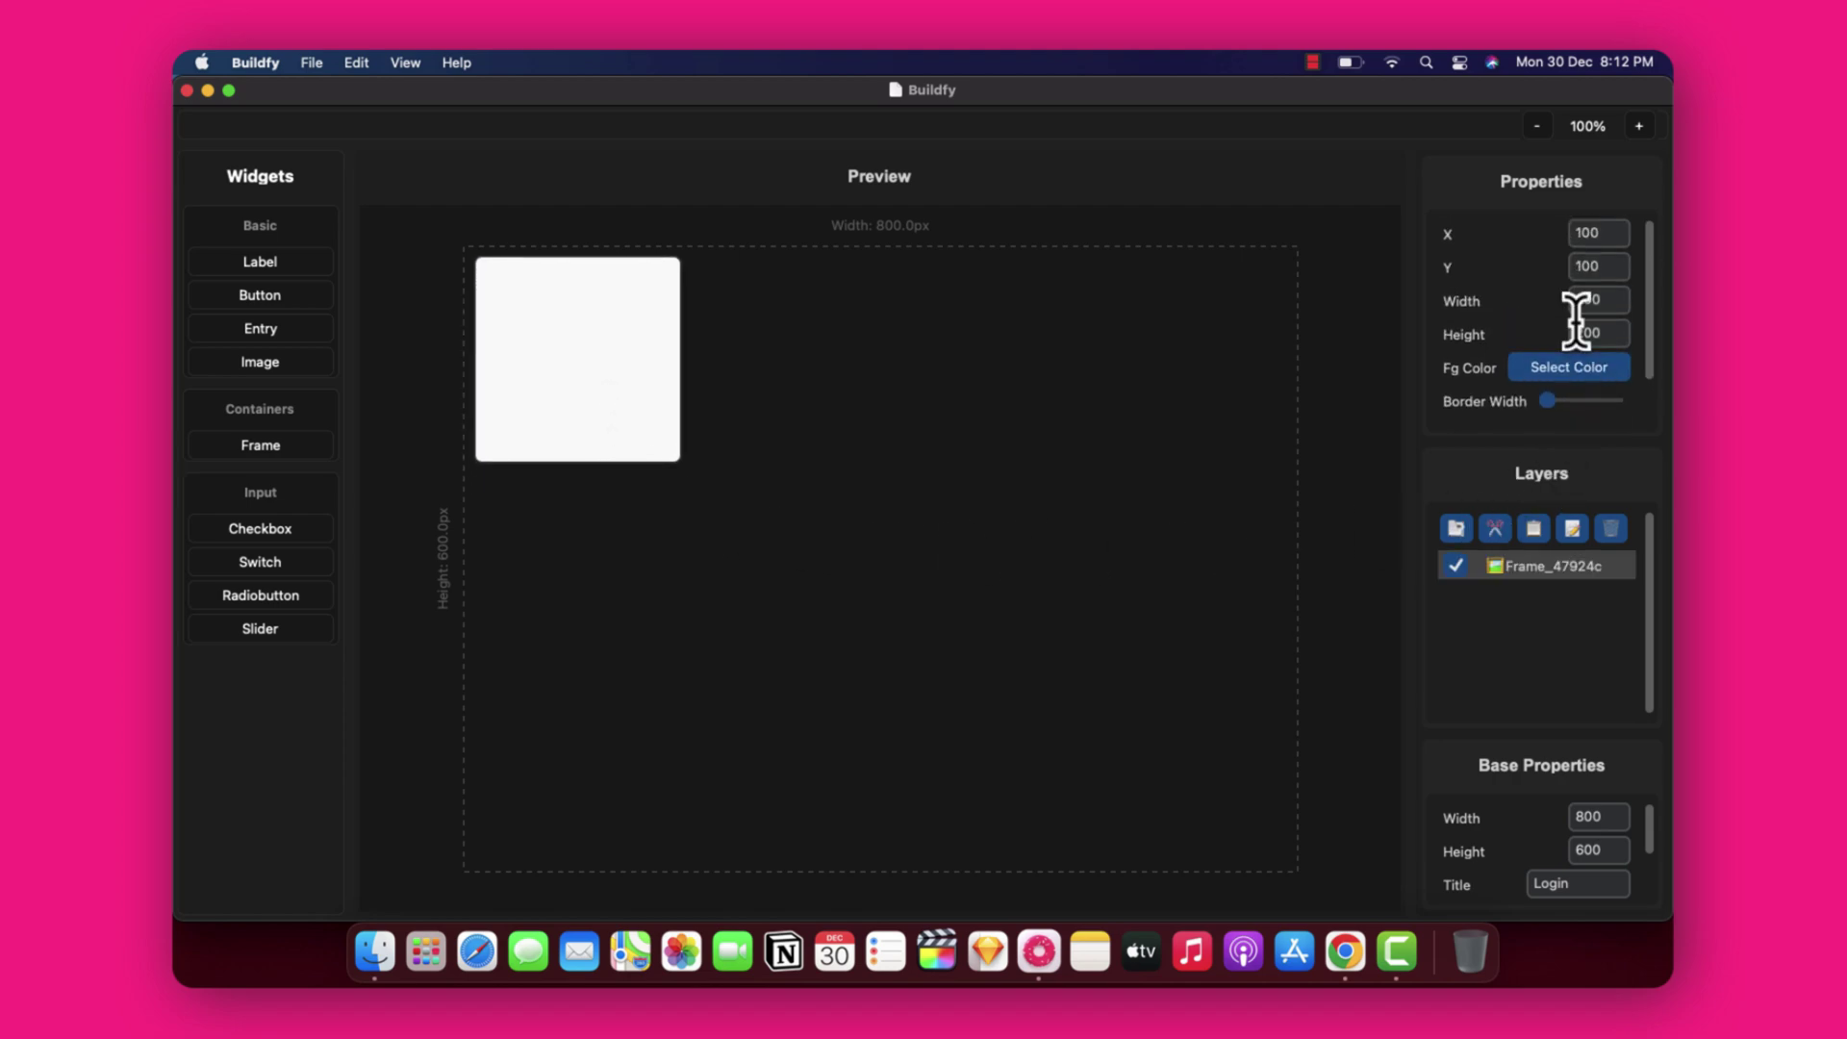
Set the frame's width to 550.
double_click(1608, 300)
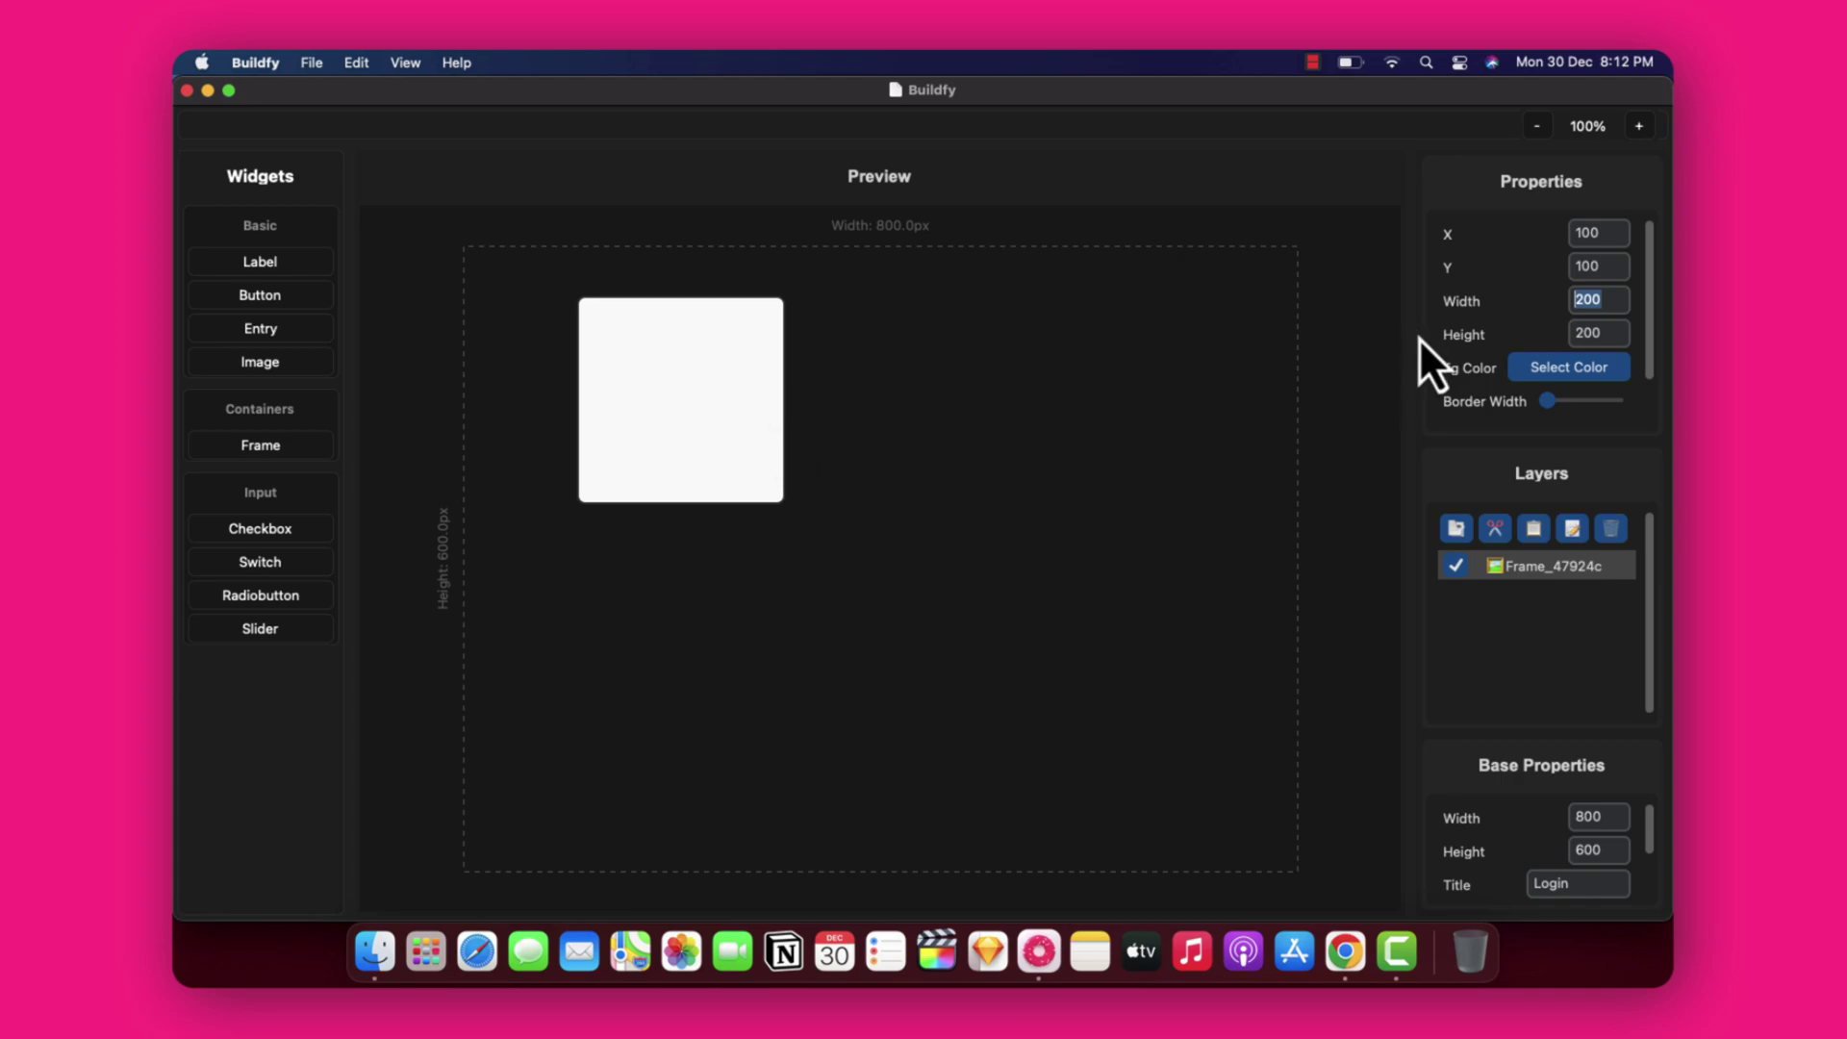
text(550)
key(Return)
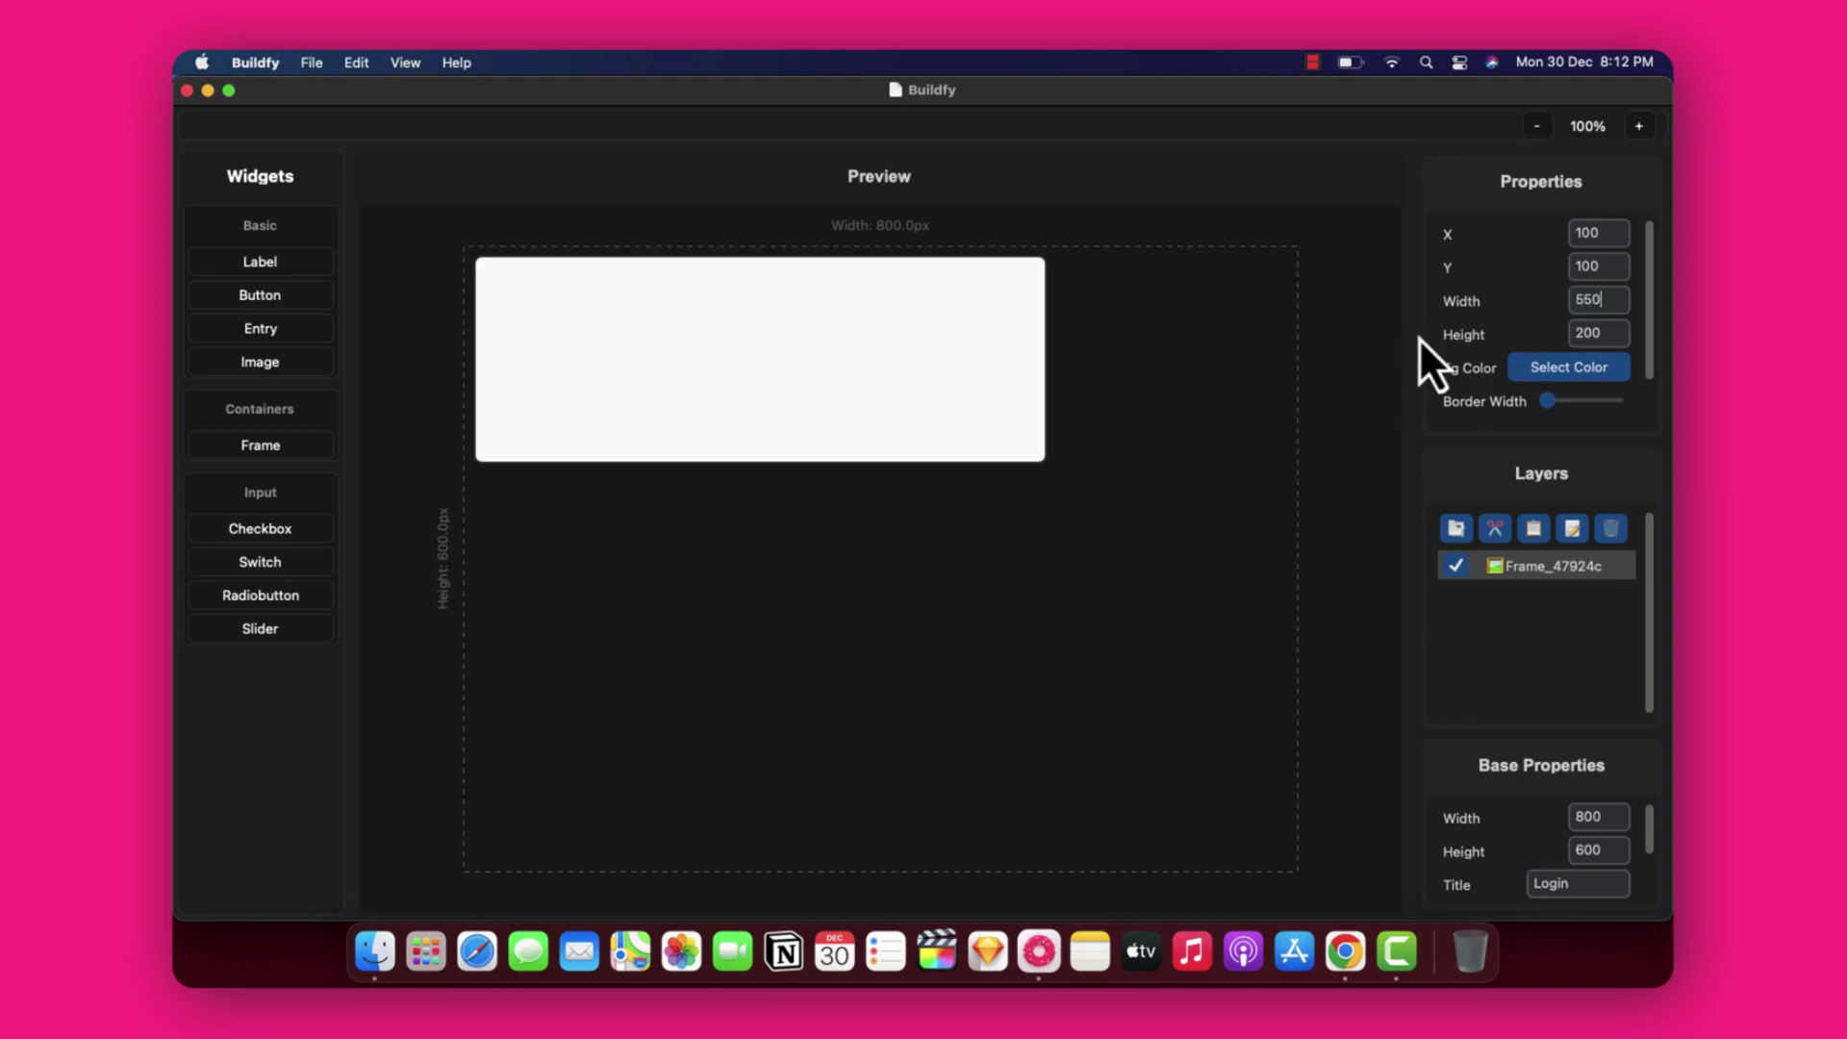
Set the frame's width to 750 and centre it horizontally near the canvas's upper edge.
double_click(1619, 299)
text(750)
key(Return)
drag(994, 306, 991, 331)
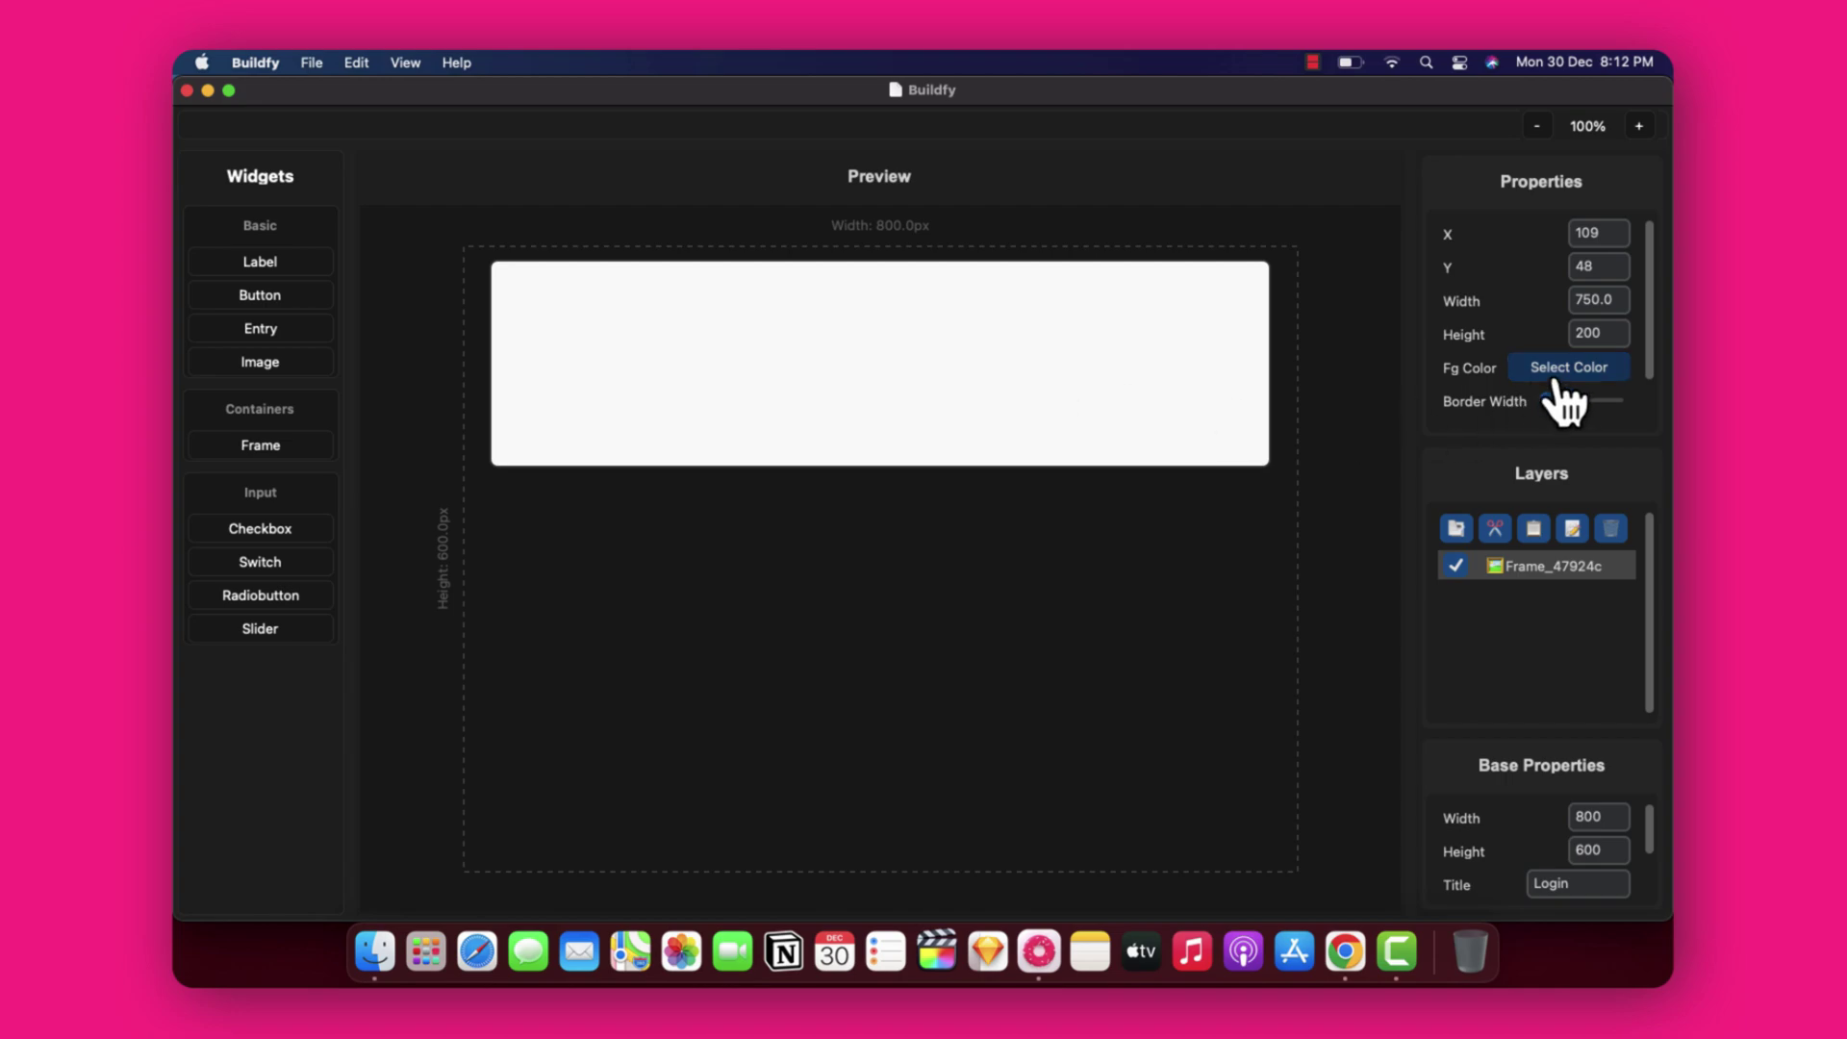
Set the frame's height to 550 and adjust its position within the canvas.
double_click(1599, 332)
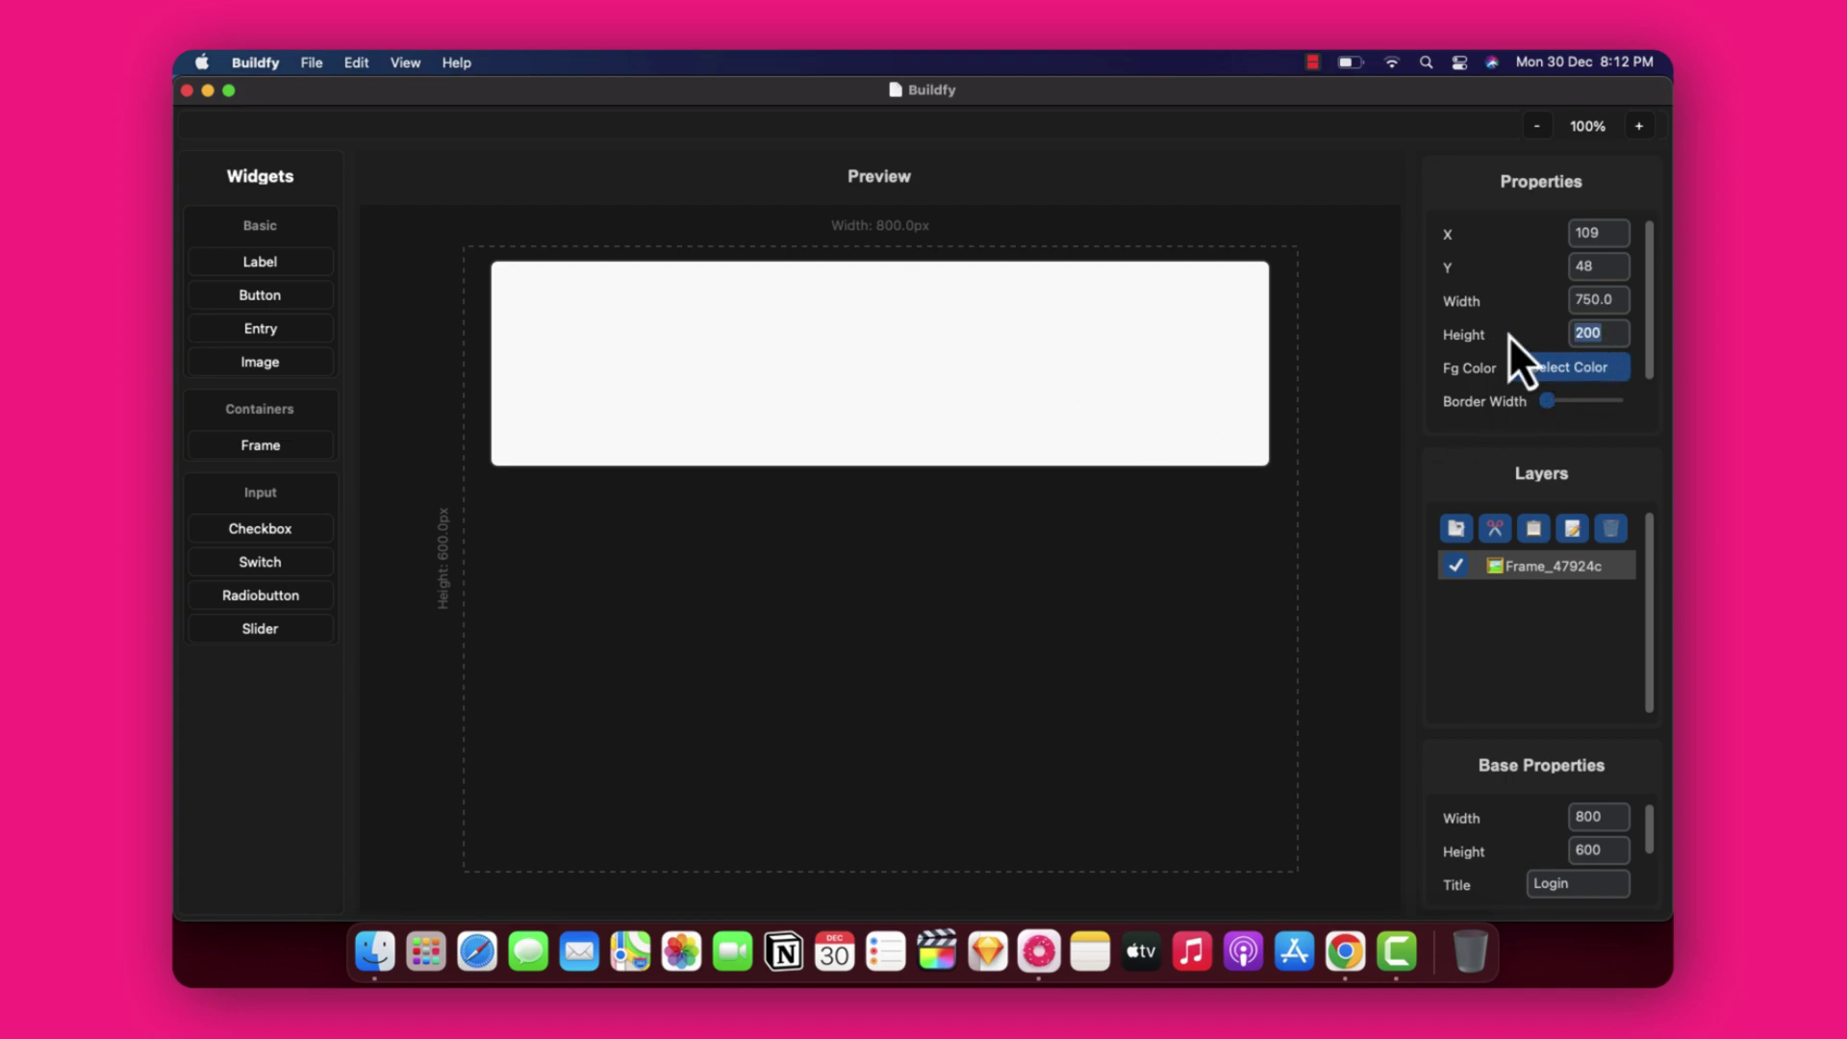
text(550)
key(Return)
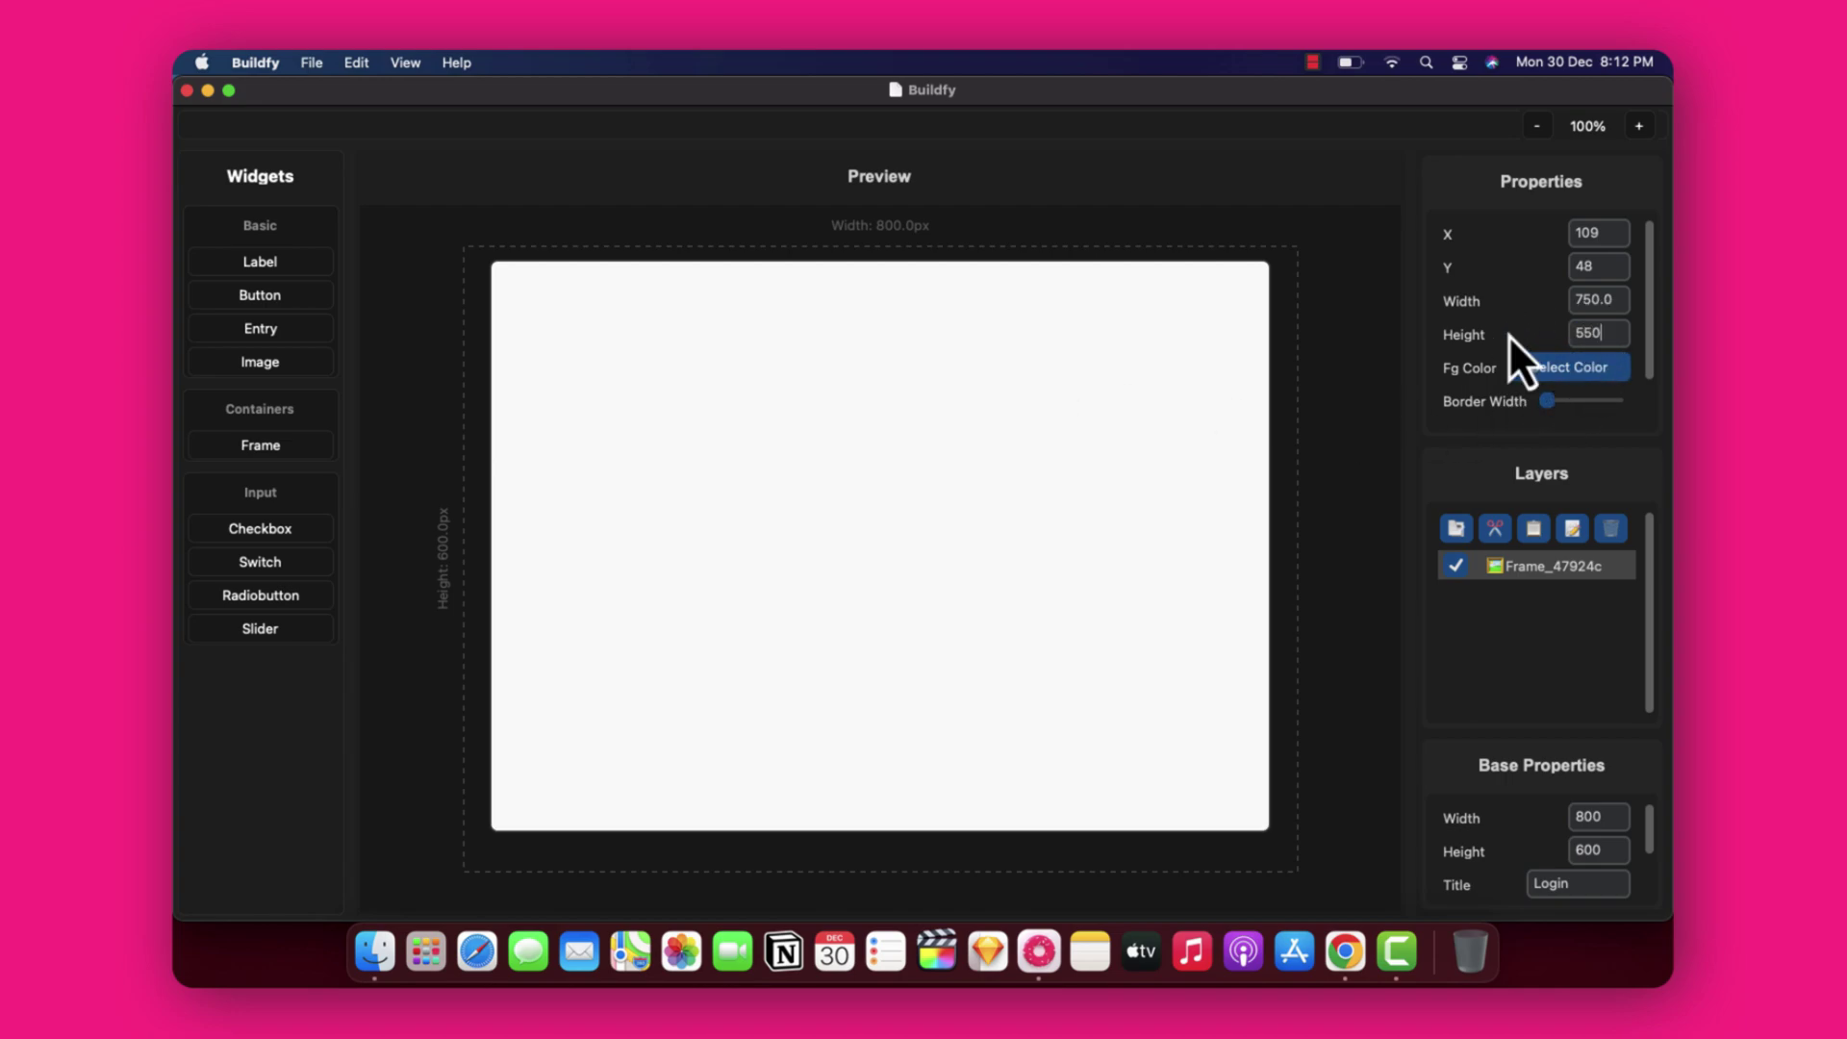
drag(1183, 471, 1163, 475)
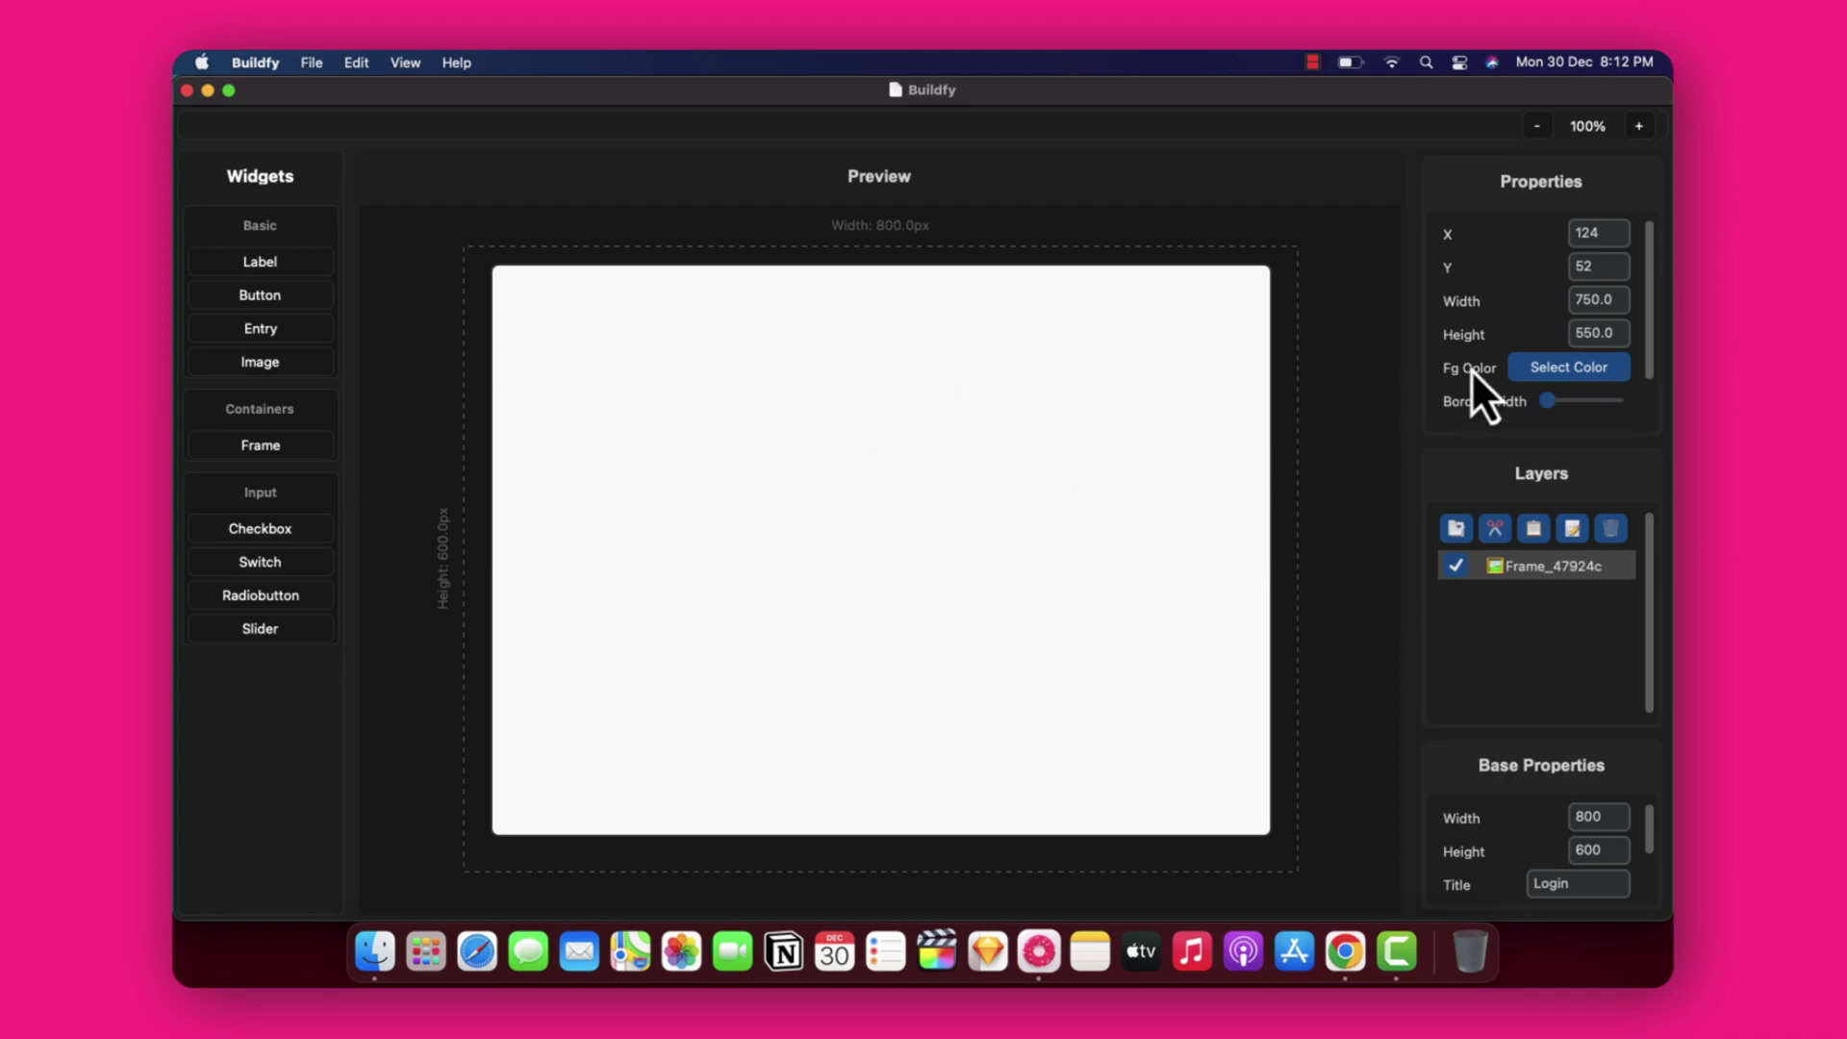
Set the frame's foreground color to a dark indigo.
click(1539, 367)
mouse_move(950, 388)
mouse_down()
mouse_move(891, 429)
mouse_move(931, 406)
mouse_move(891, 446)
mouse_move(945, 447)
mouse_up()
click(990, 524)
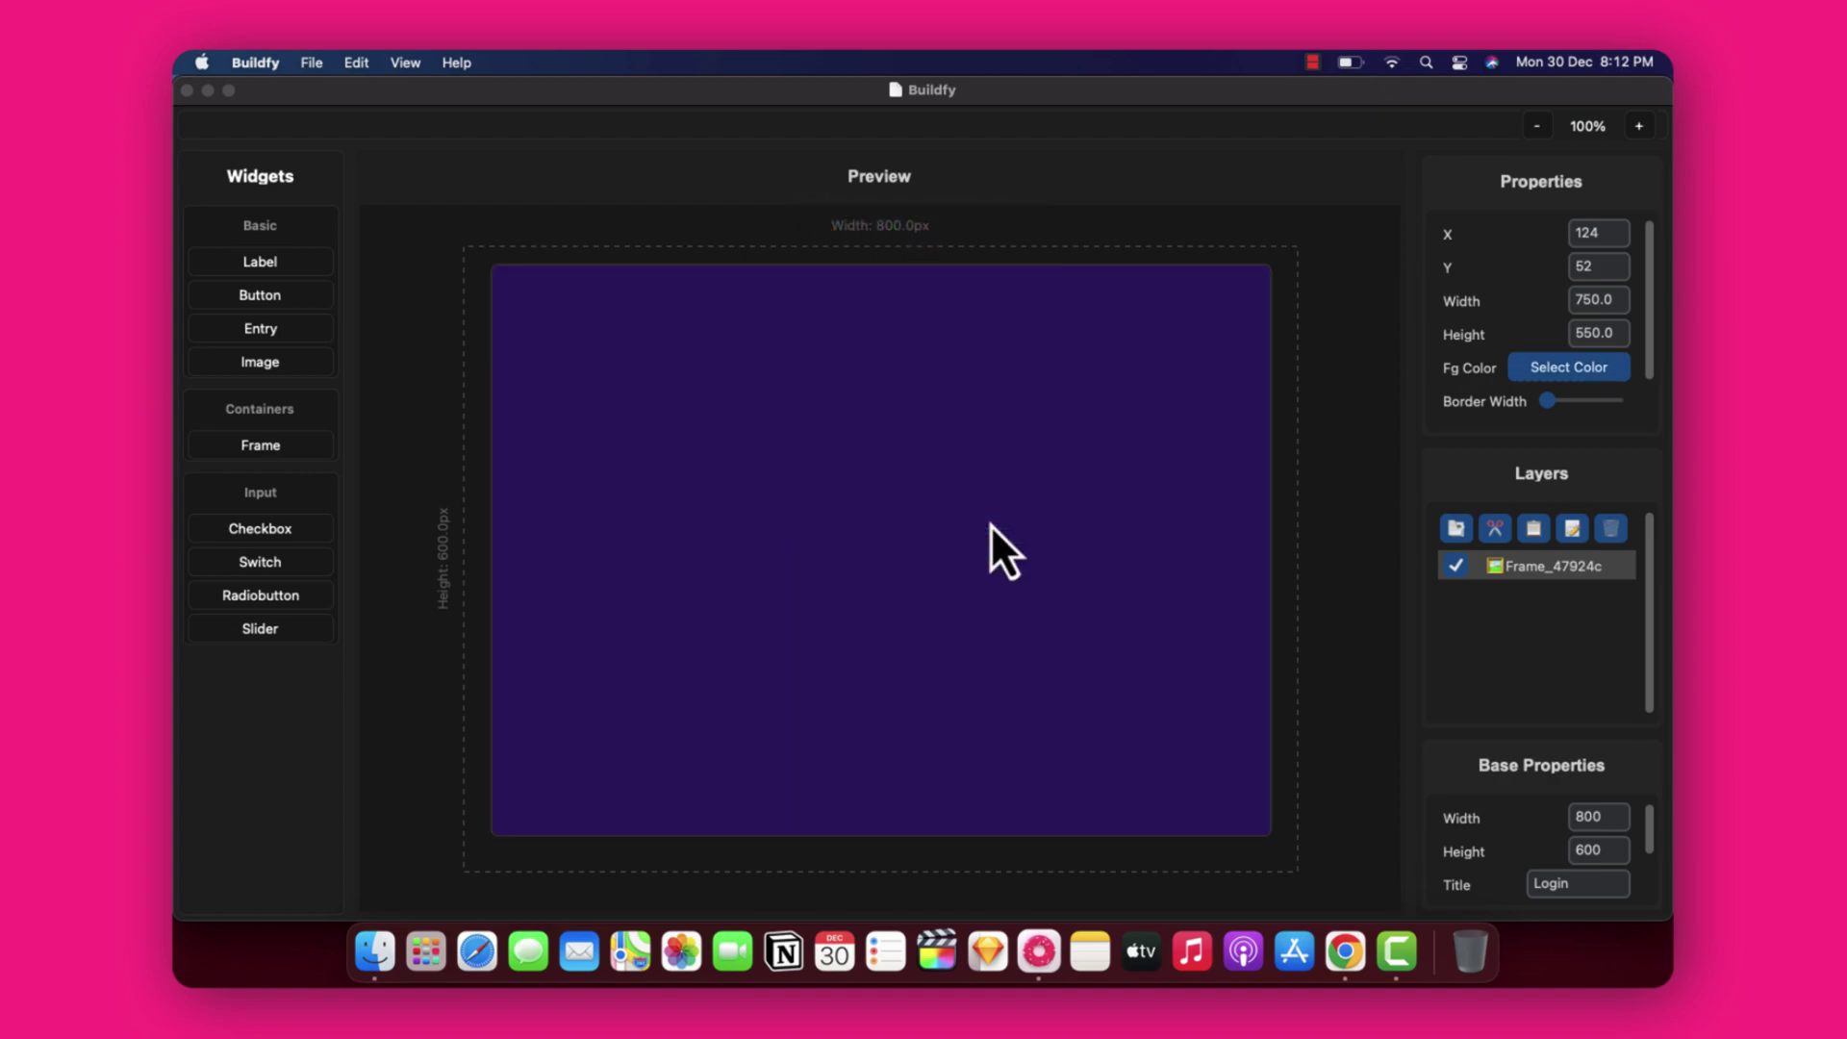
Change the frame's foreground color to a very dark, nearly black purple.
click(1558, 375)
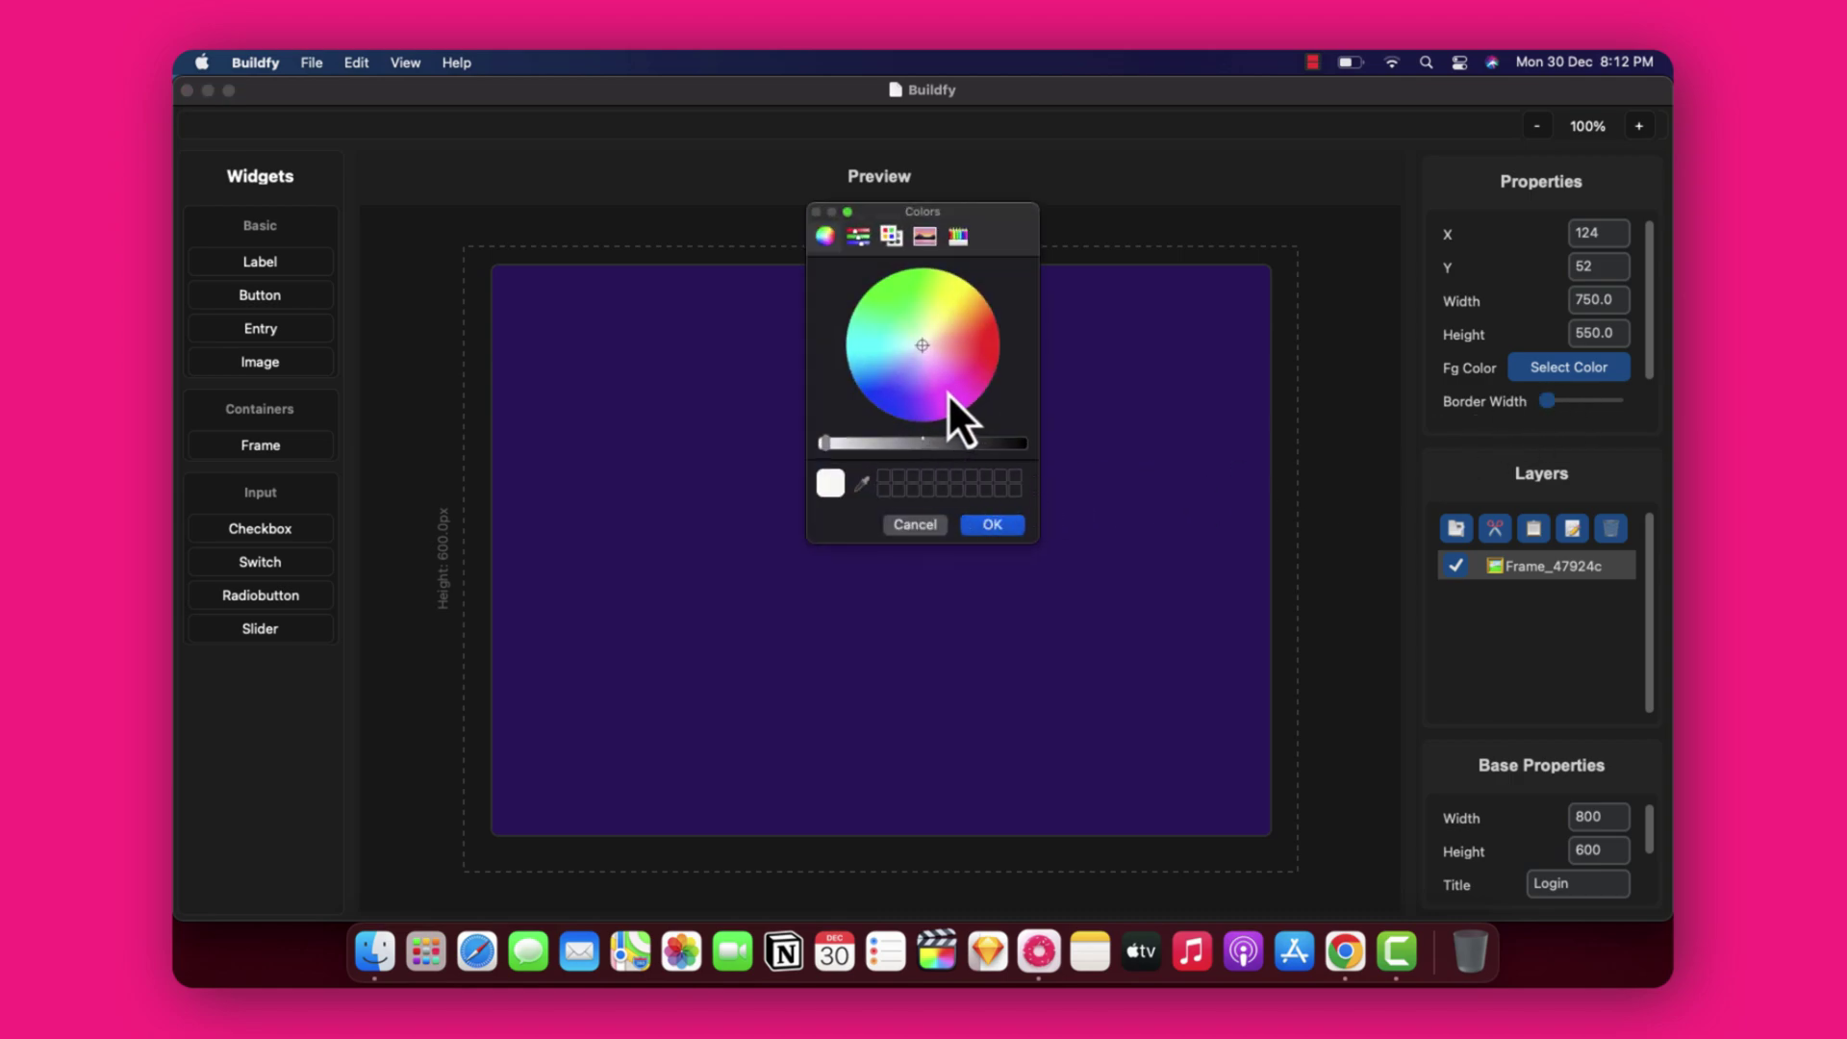
click(924, 403)
drag(944, 448, 990, 446)
click(995, 529)
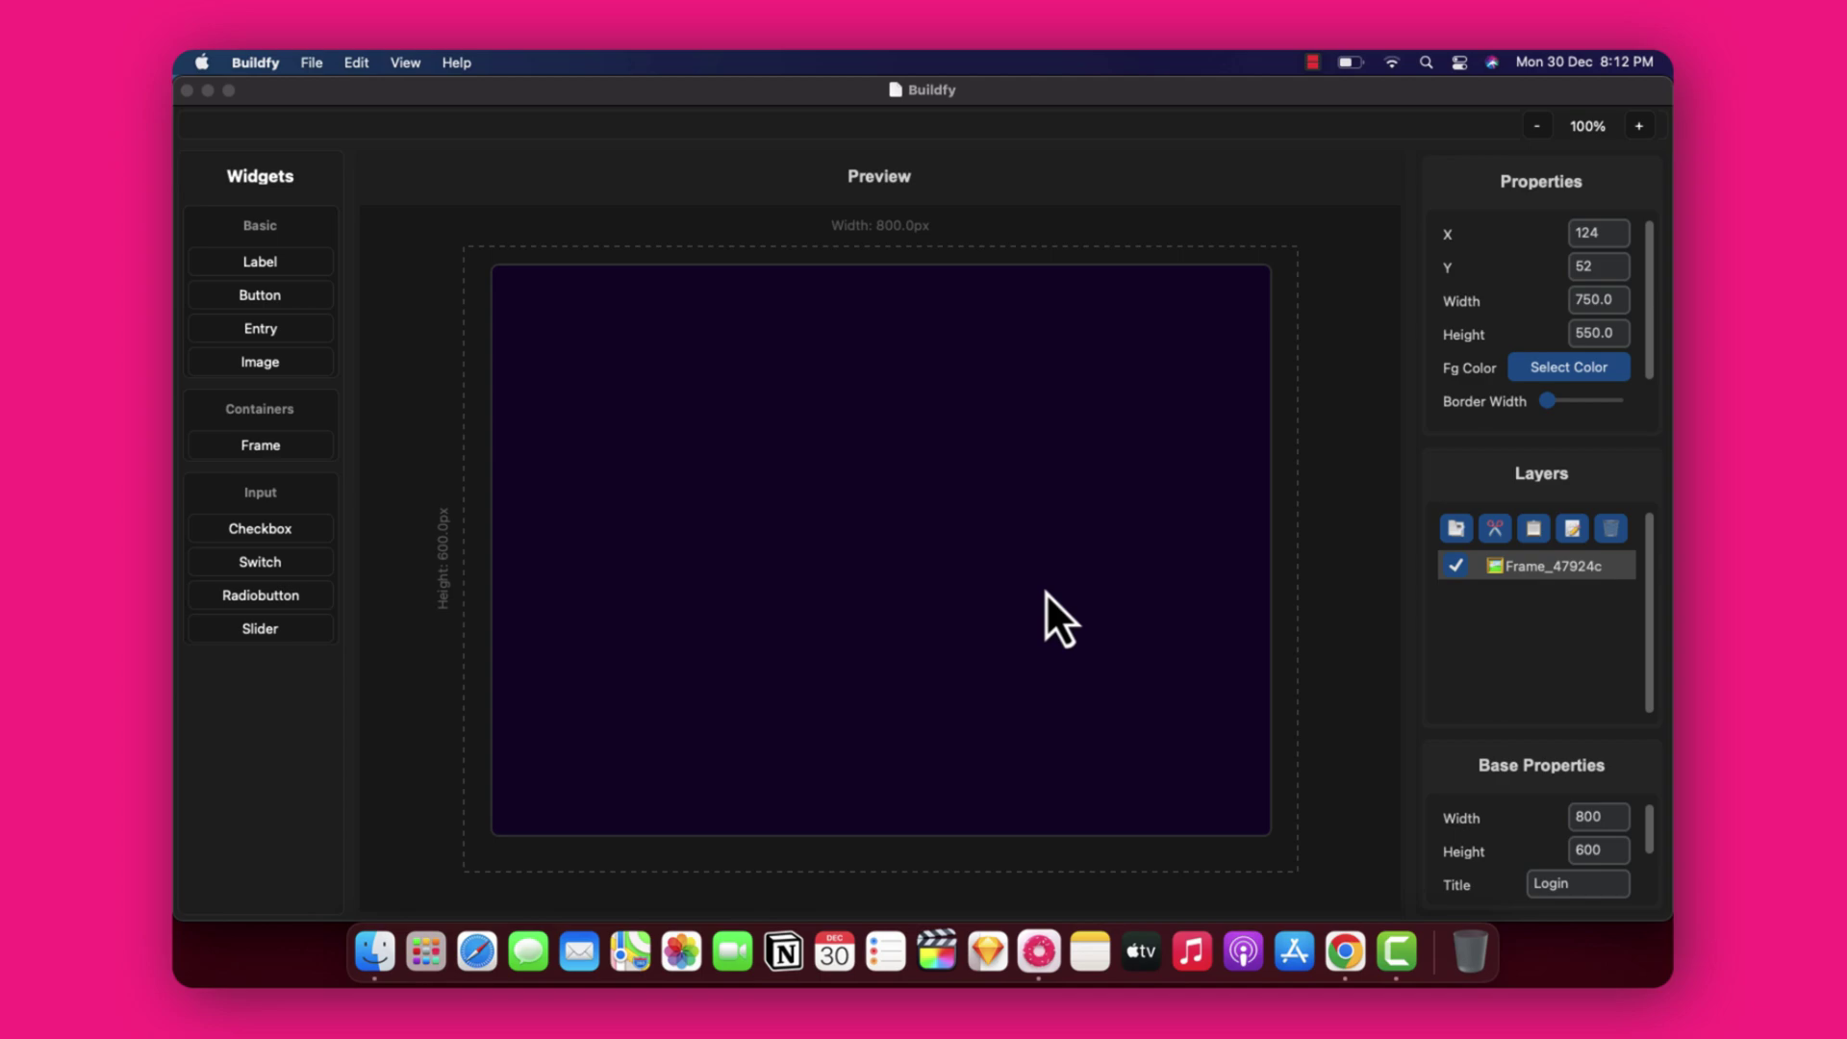
Add a Button widget and place it near the middle of the dark frame.
click(283, 300)
drag(590, 373, 862, 573)
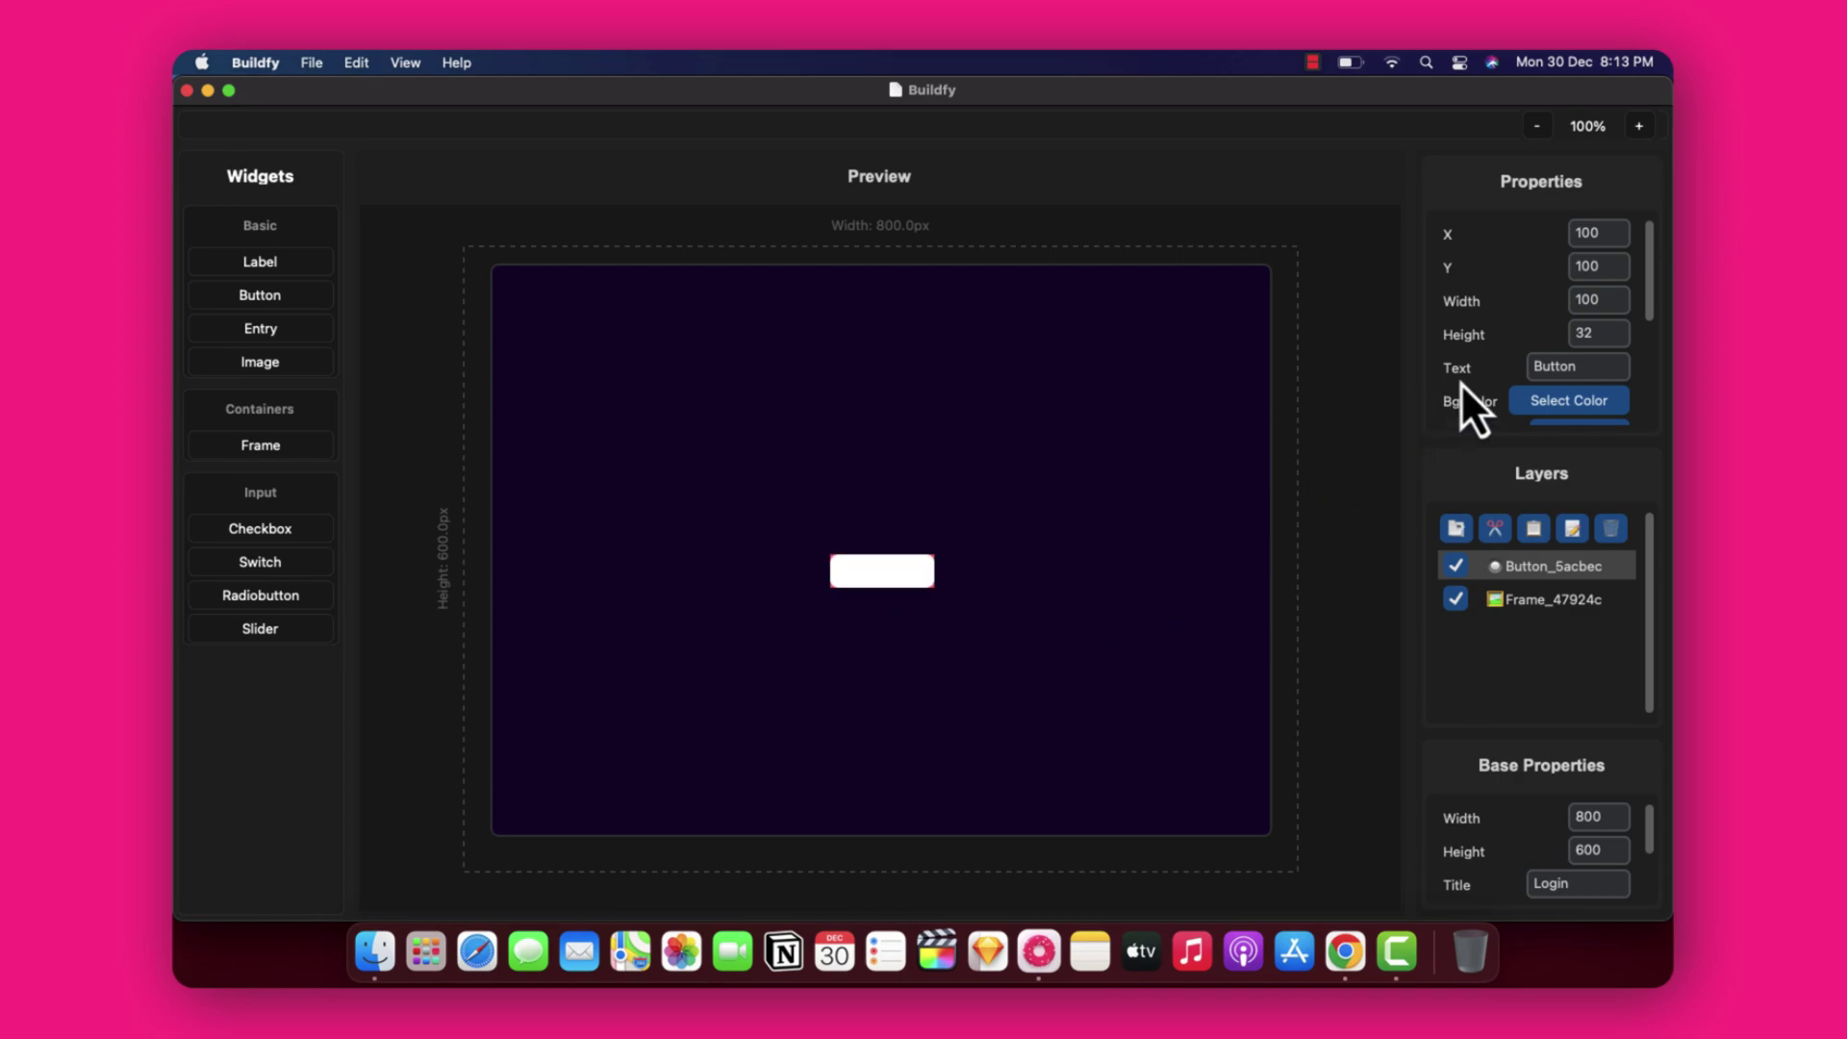
Set the button's foreground color to a bright violet using the color wheel.
scroll(1554, 404, down, 3)
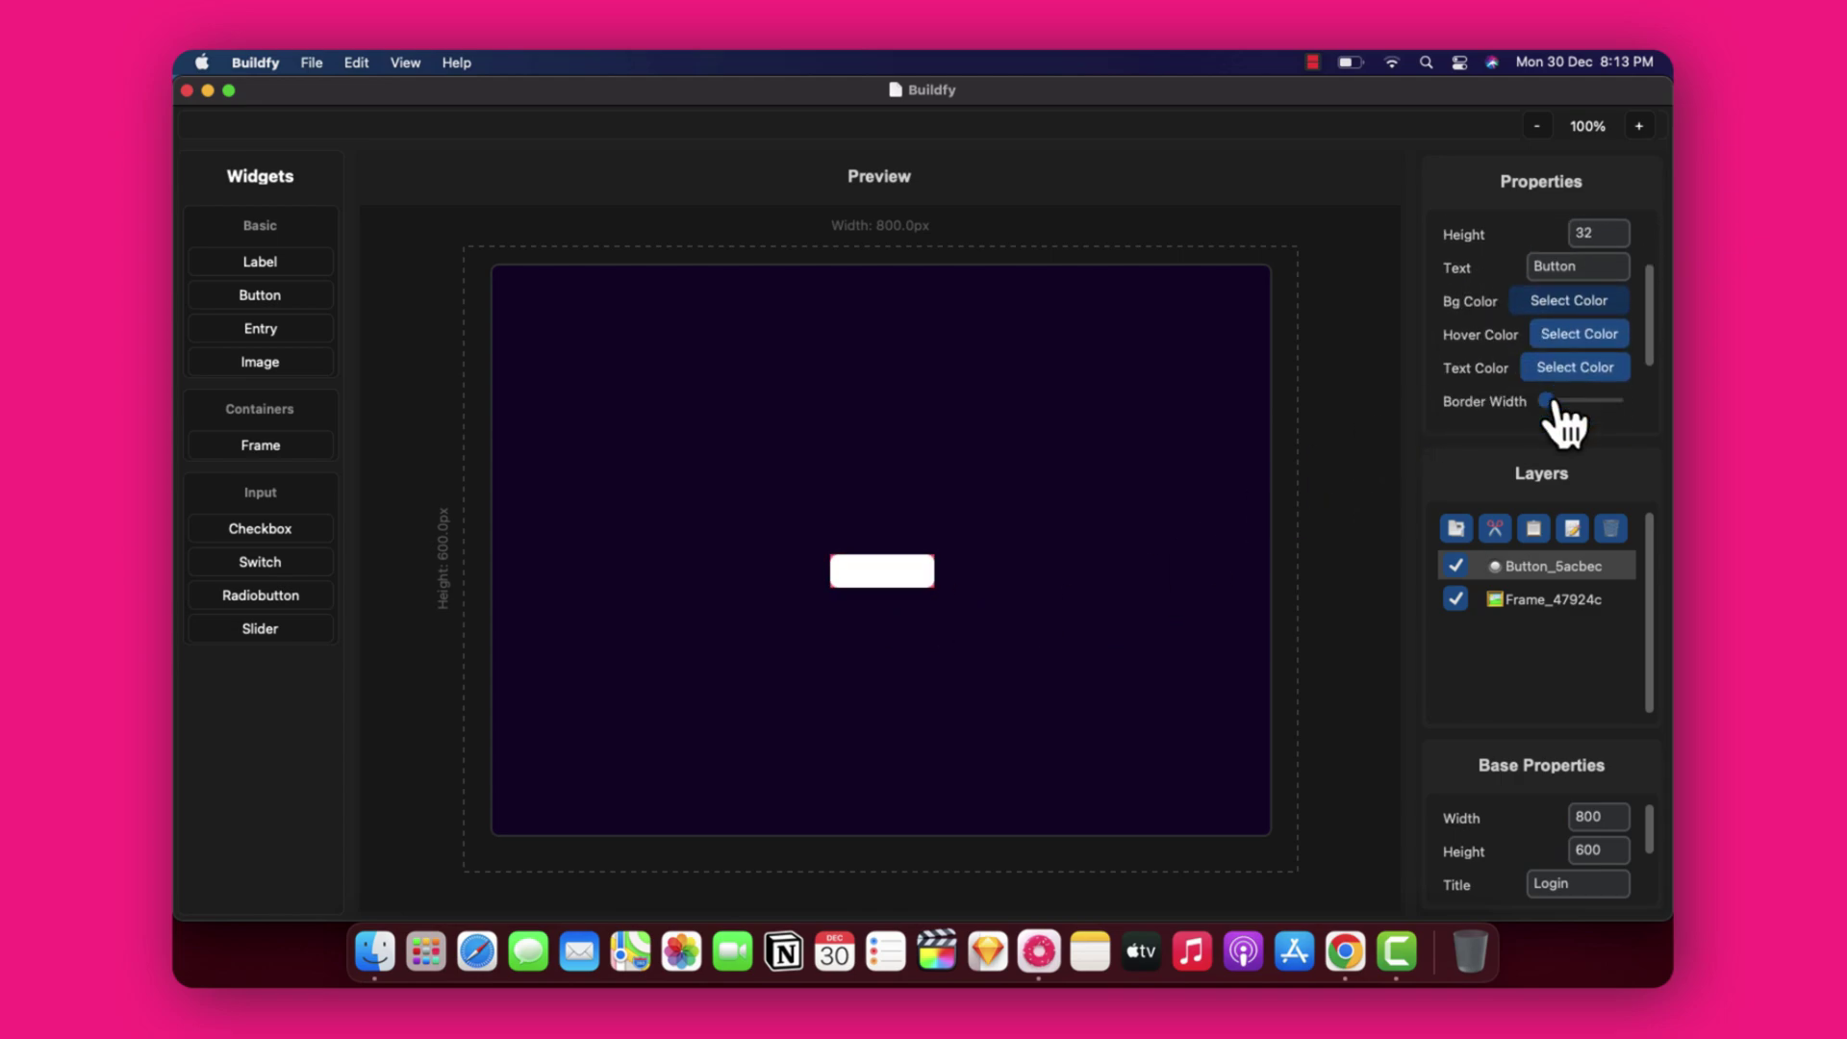
scroll(1510, 373, down, 3)
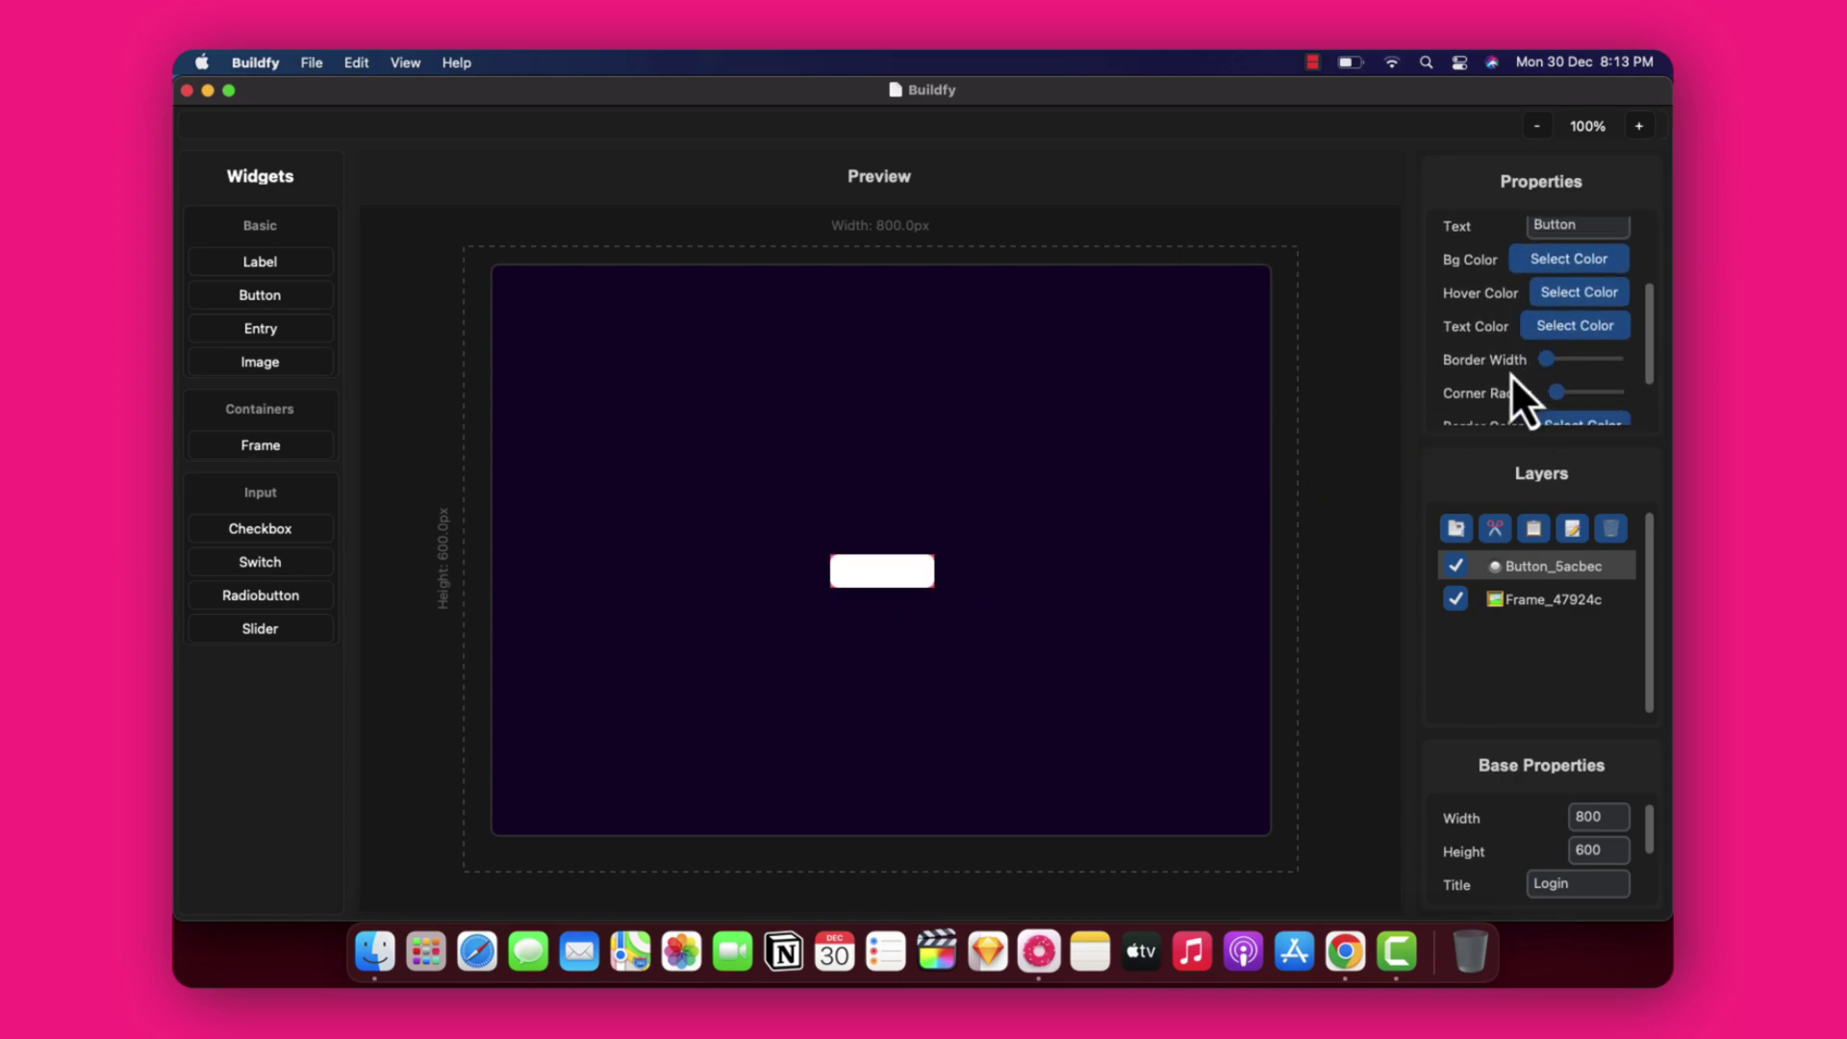
scroll(1510, 373, down, 1)
click(1527, 380)
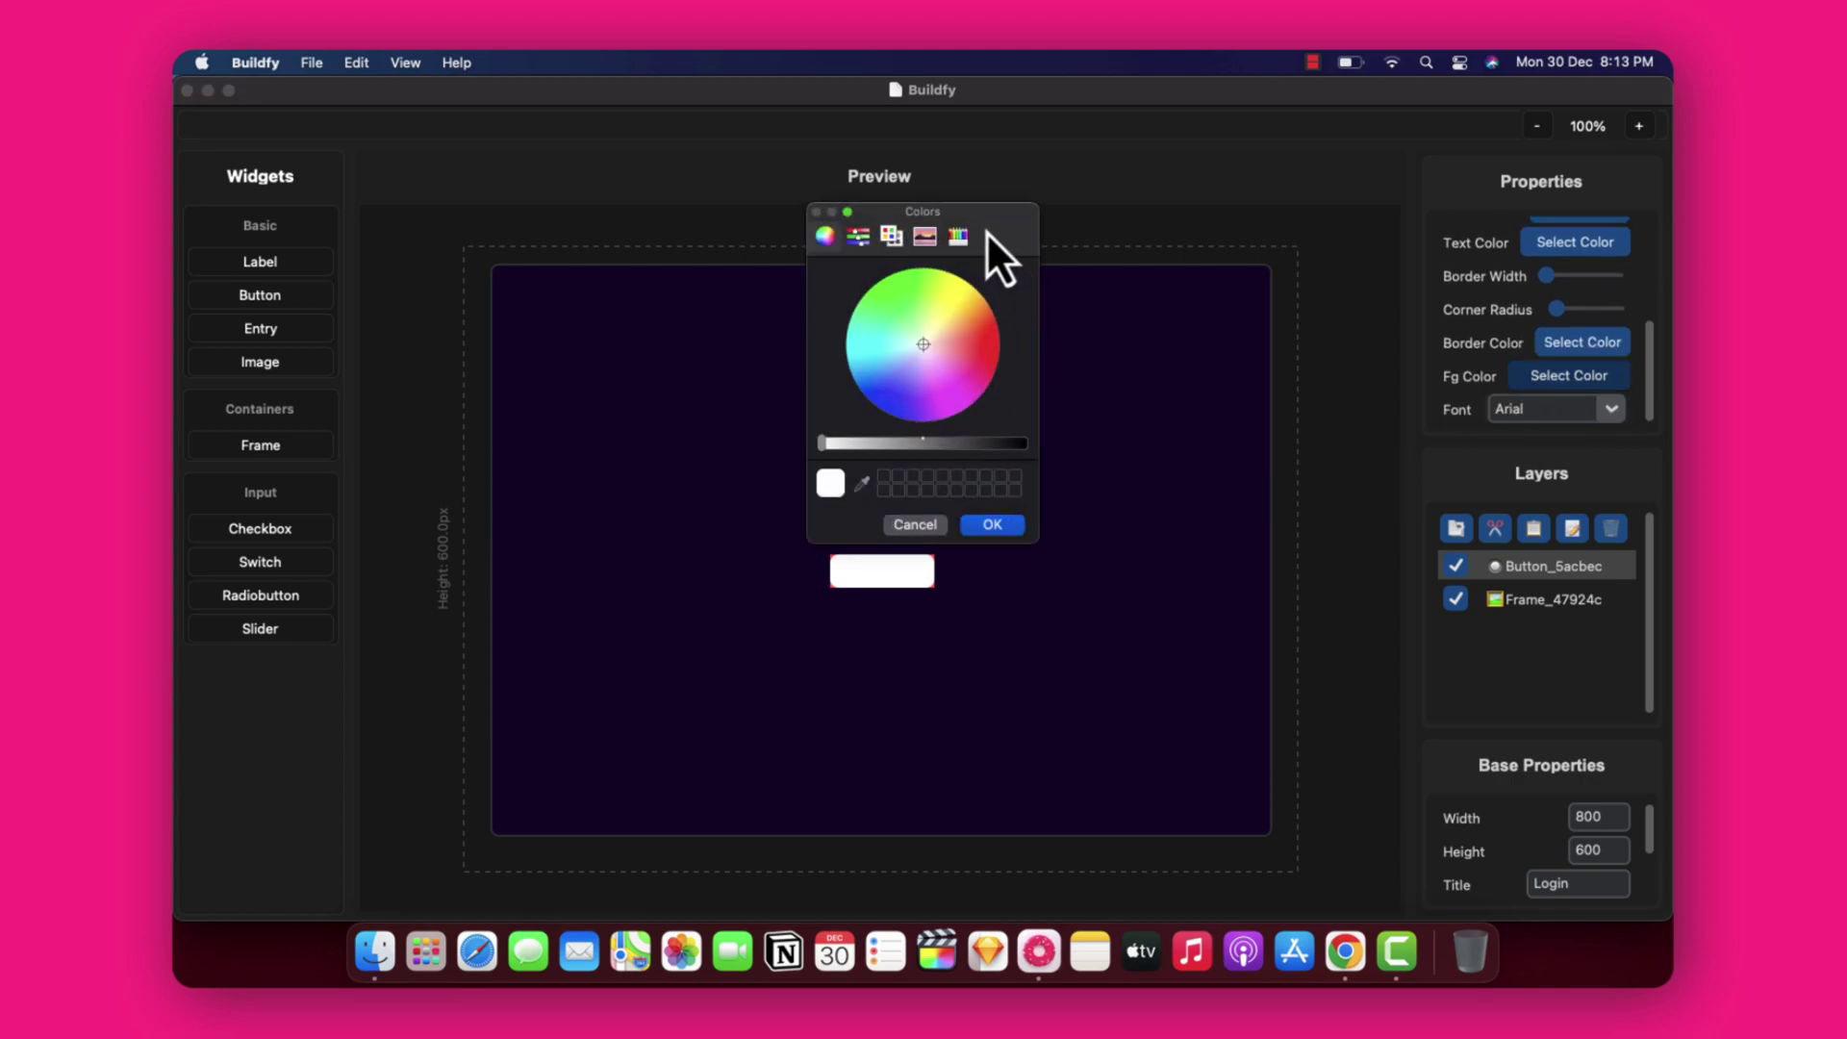
drag(988, 233, 1162, 244)
drag(1058, 424, 1093, 448)
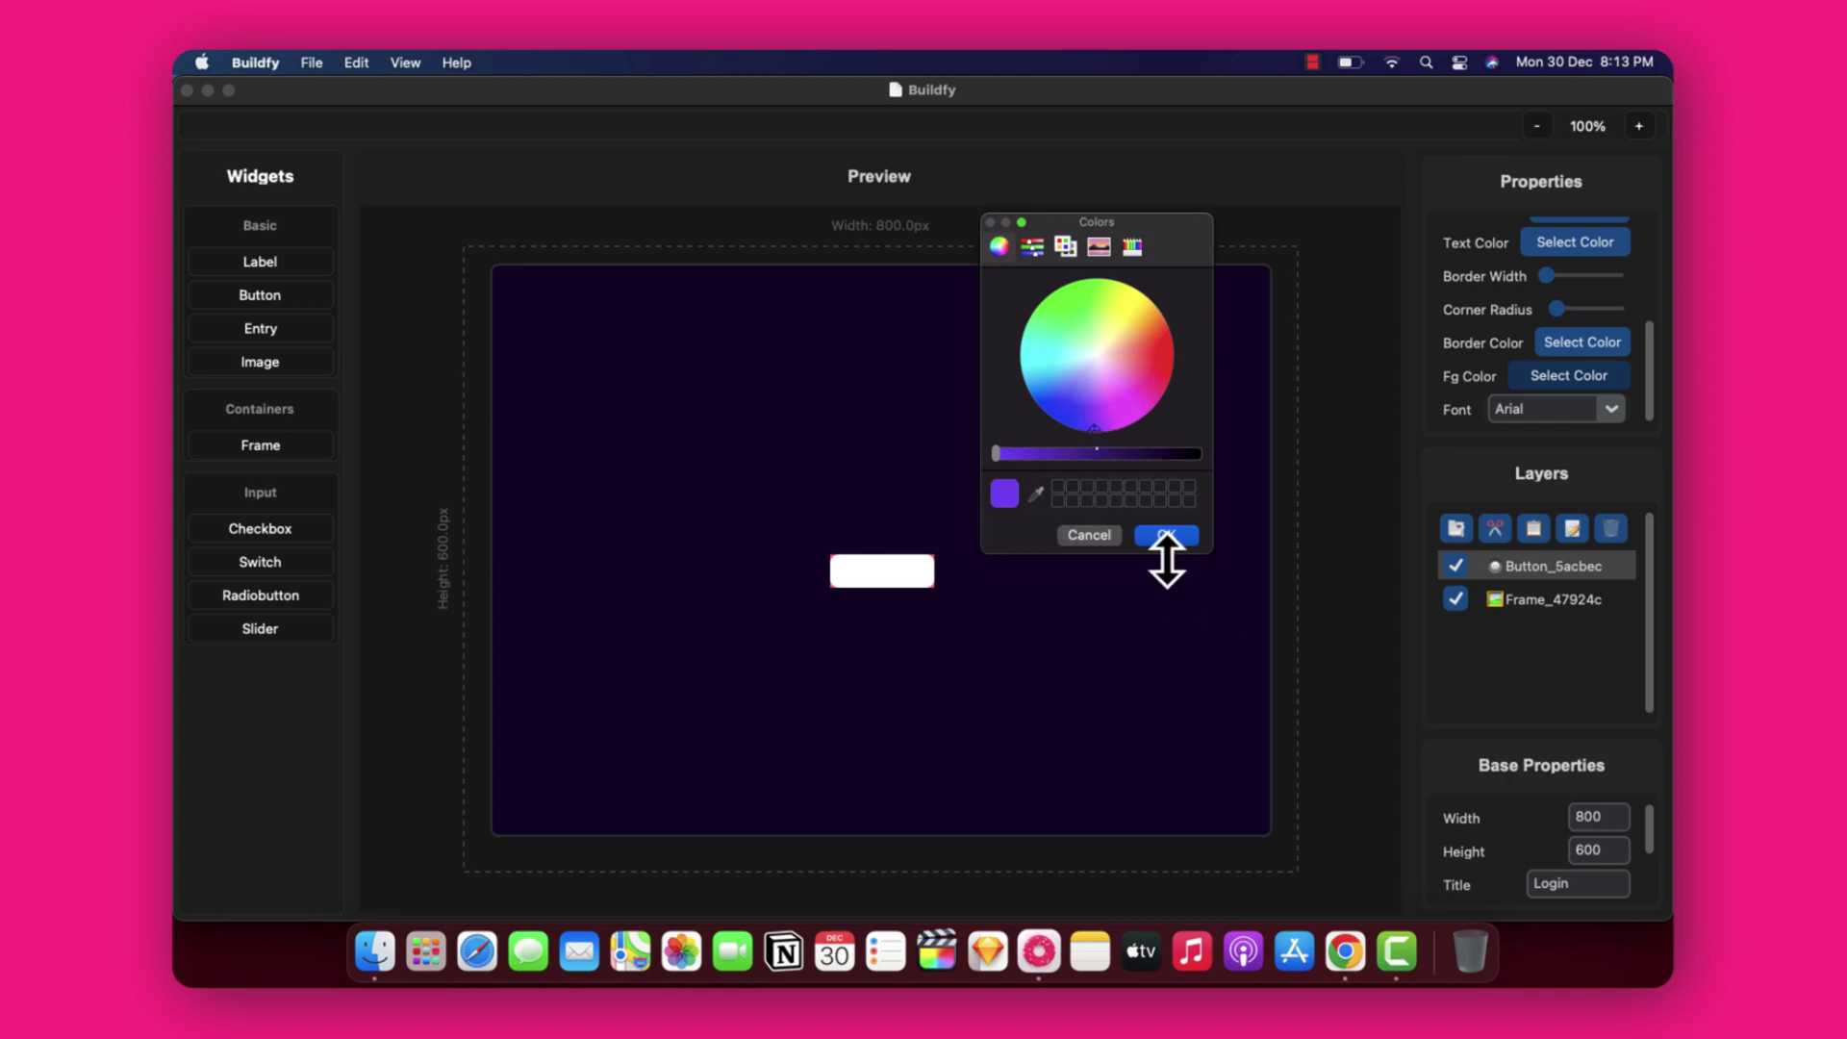
click(1167, 535)
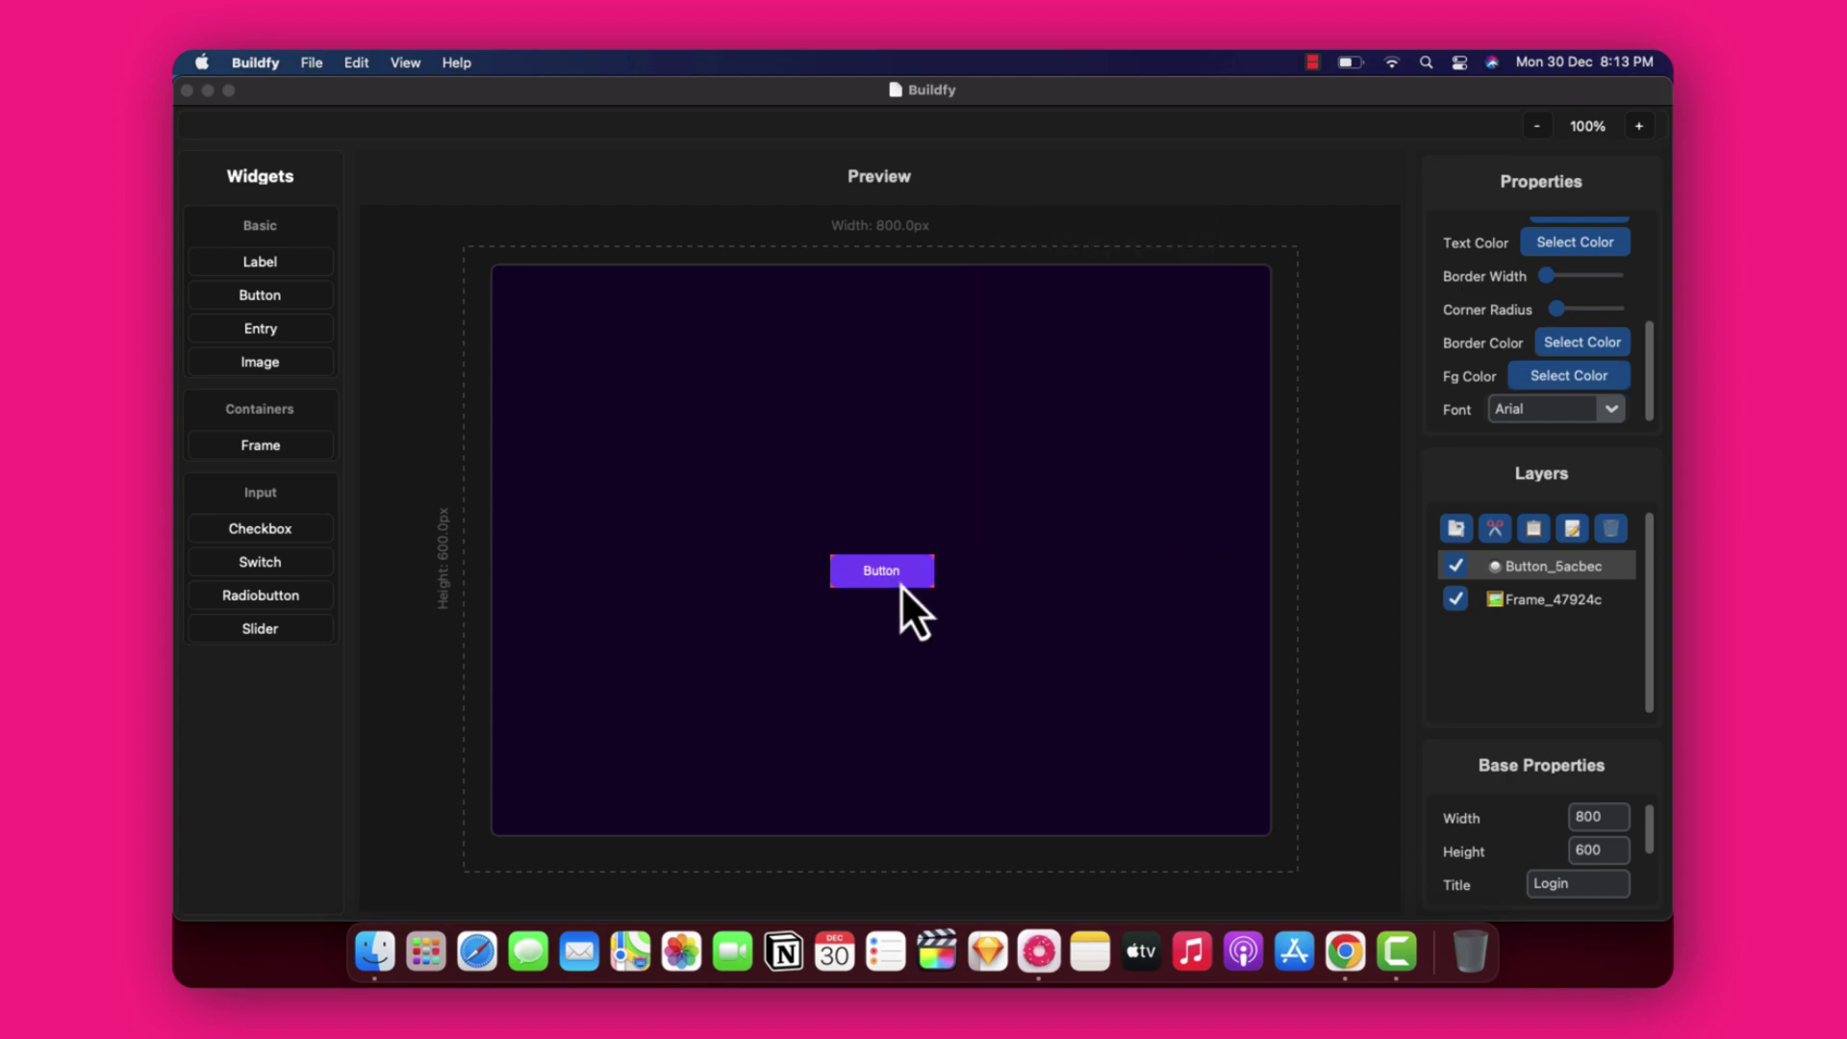
Raise the button's corner radius slightly.
click(937, 562)
click(874, 589)
drag(1554, 315, 1559, 316)
scroll(1546, 393, up, 2)
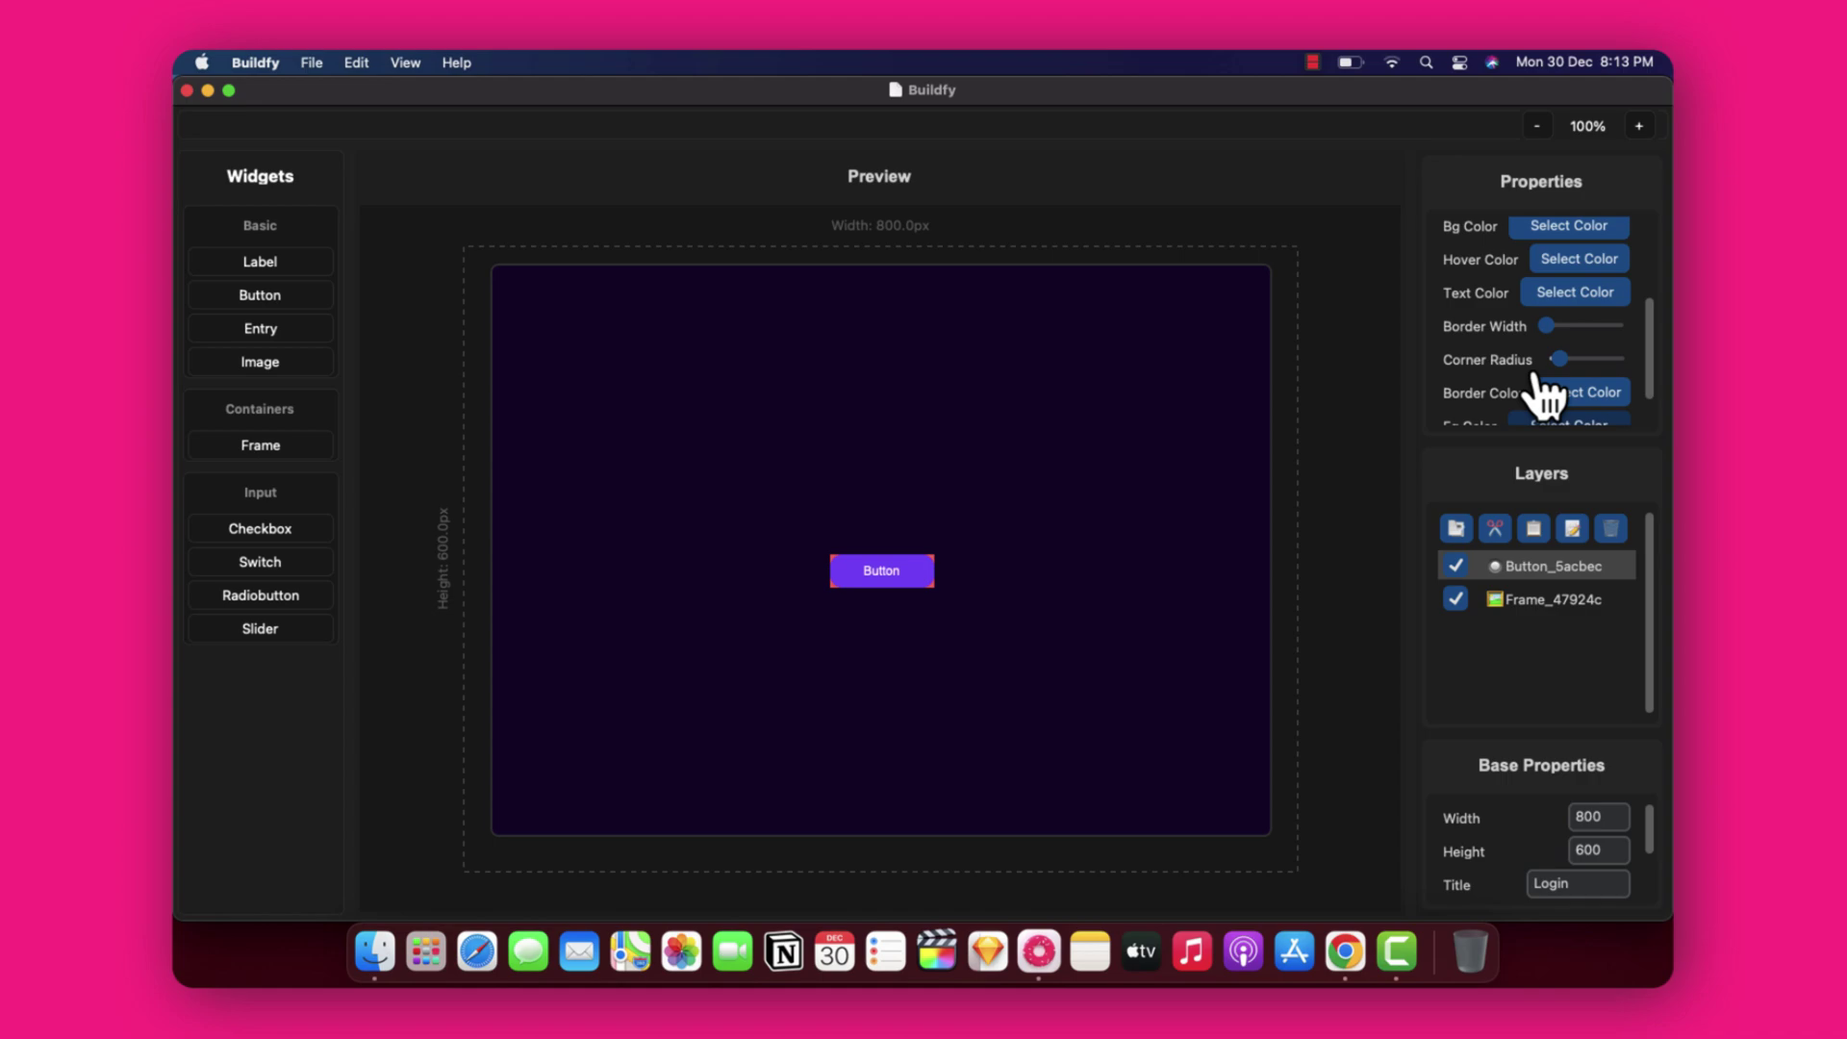
scroll(1546, 392, up, 2)
scroll(1548, 356, down, 1)
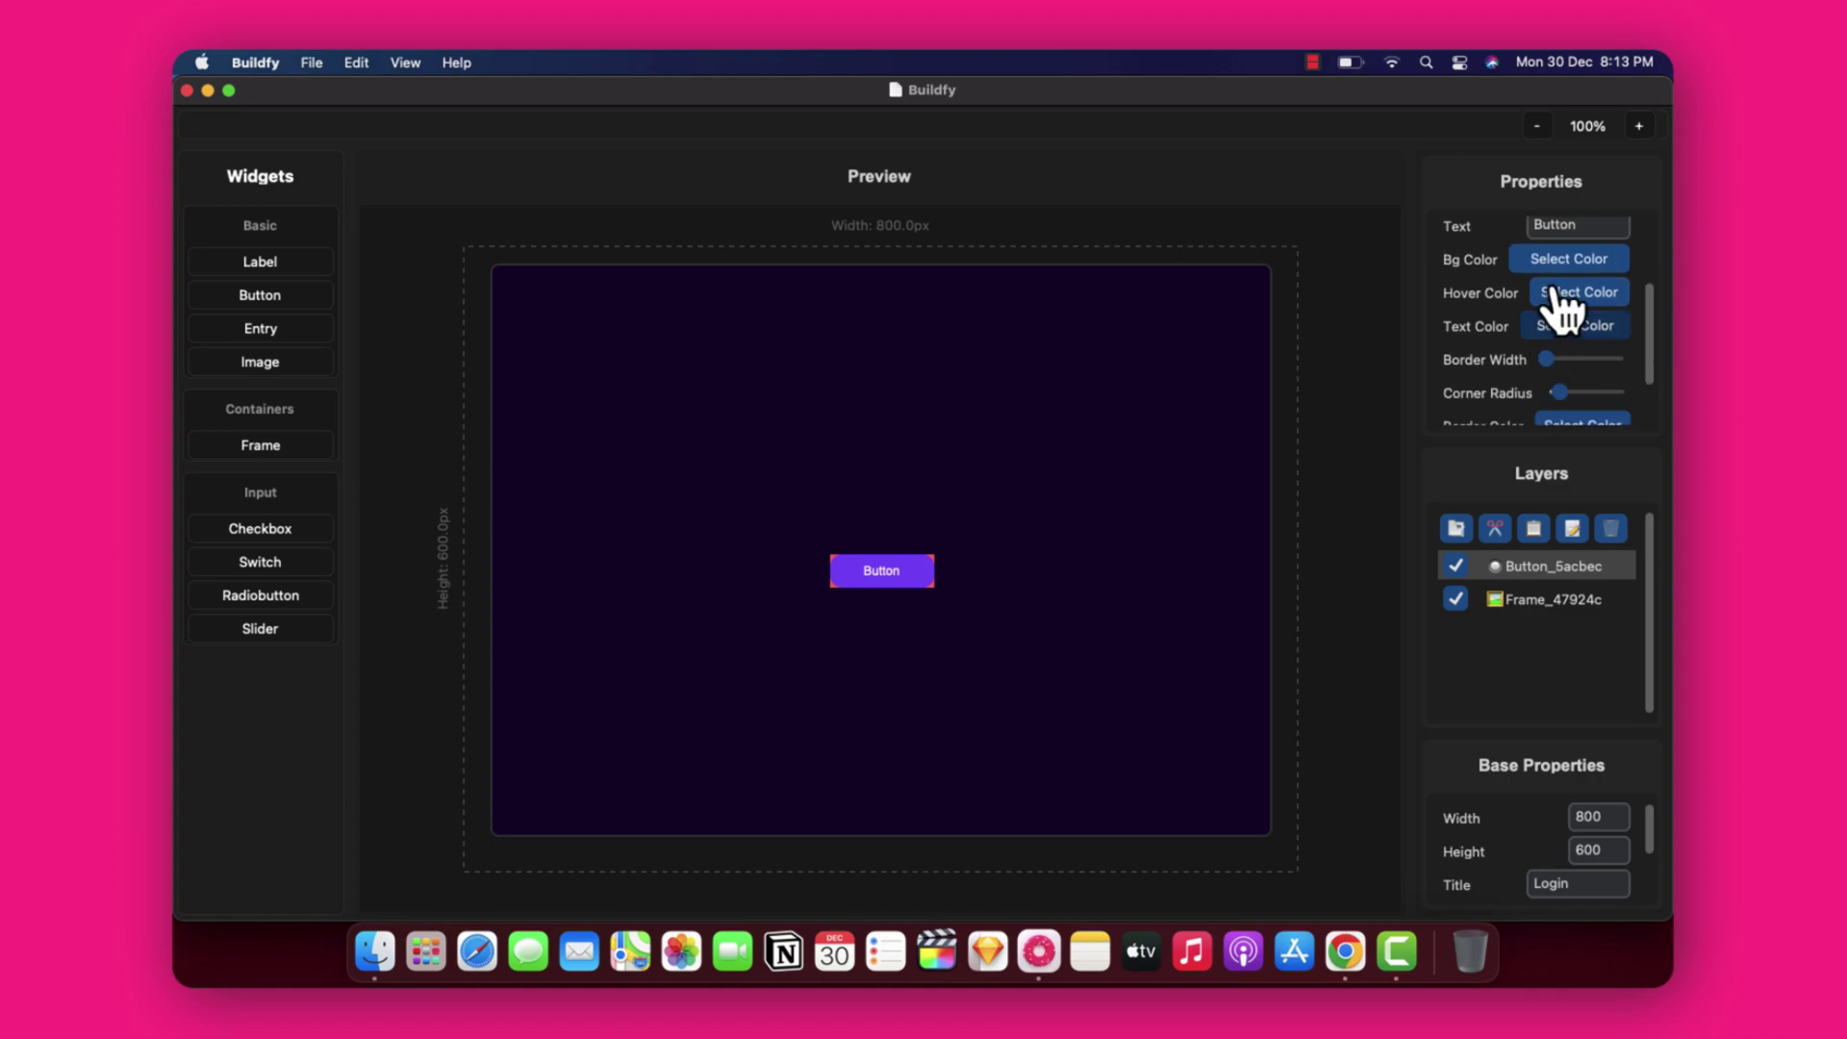
Match the button's background color to the frame's dark purple by sampling it with the eyedropper.
click(1532, 261)
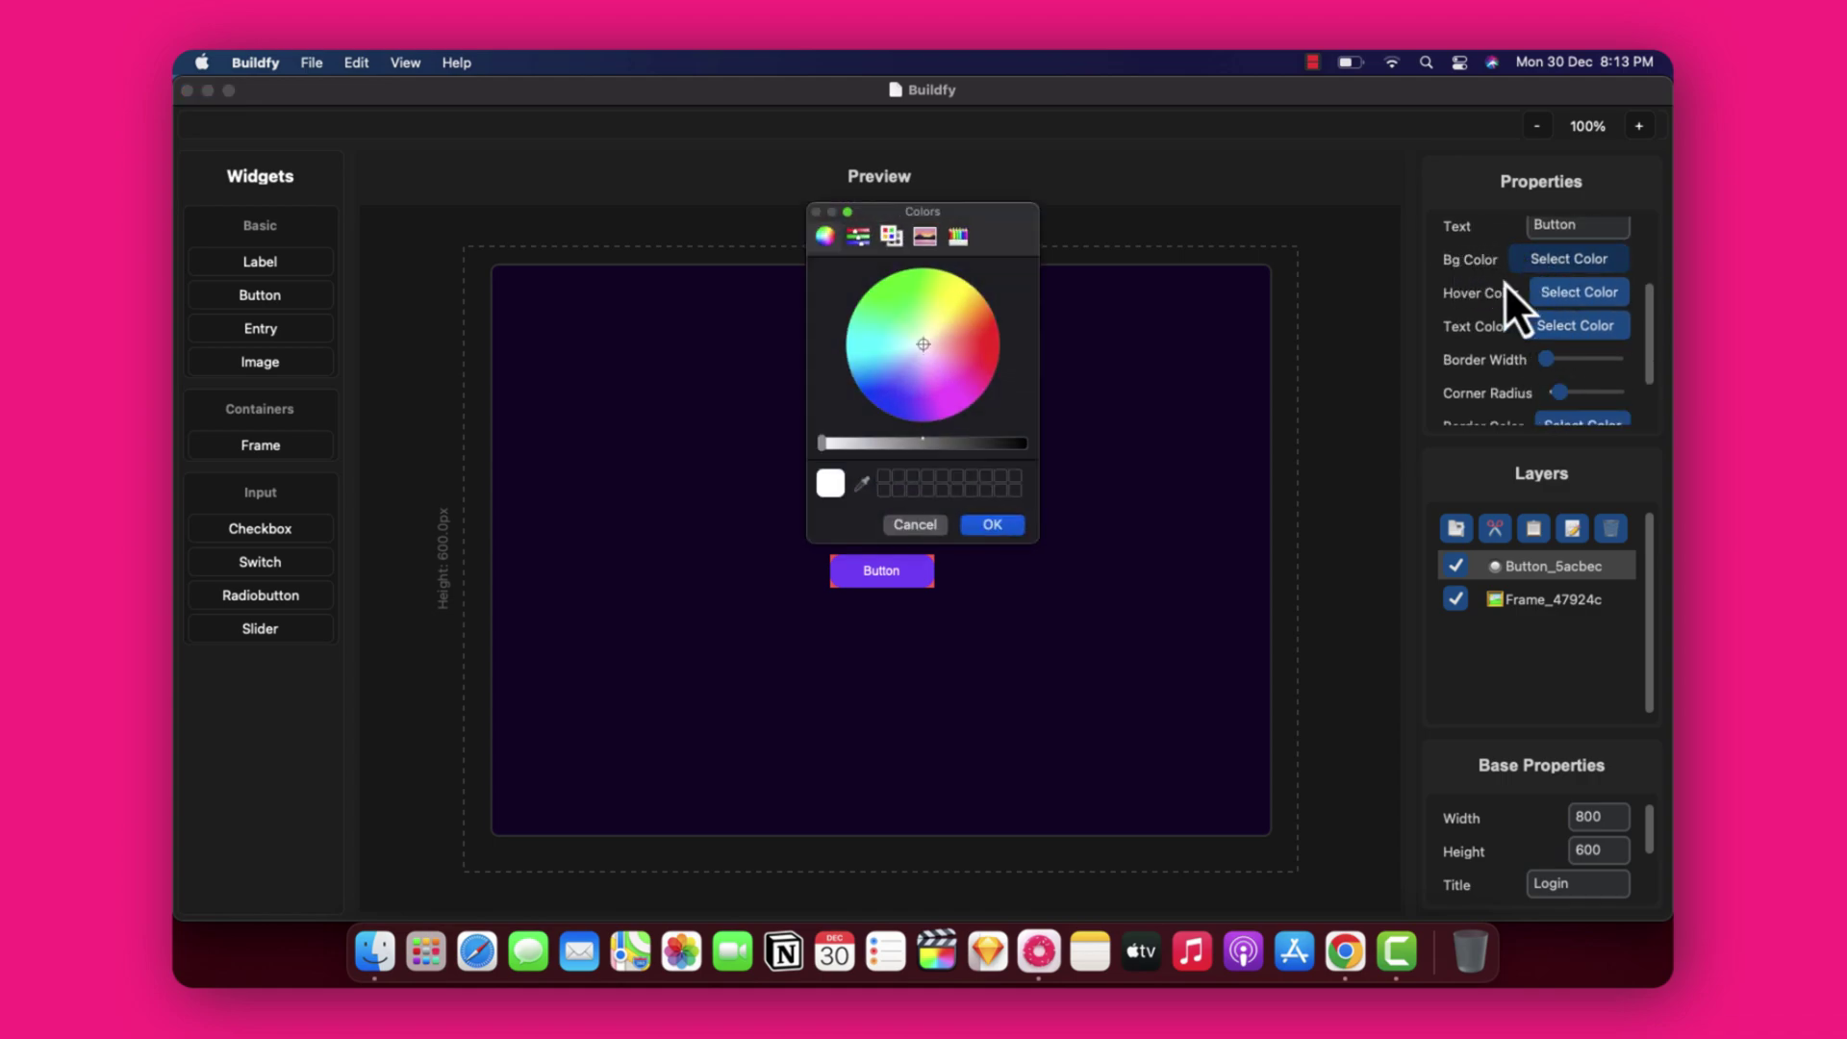
click(859, 483)
click(1036, 638)
click(988, 530)
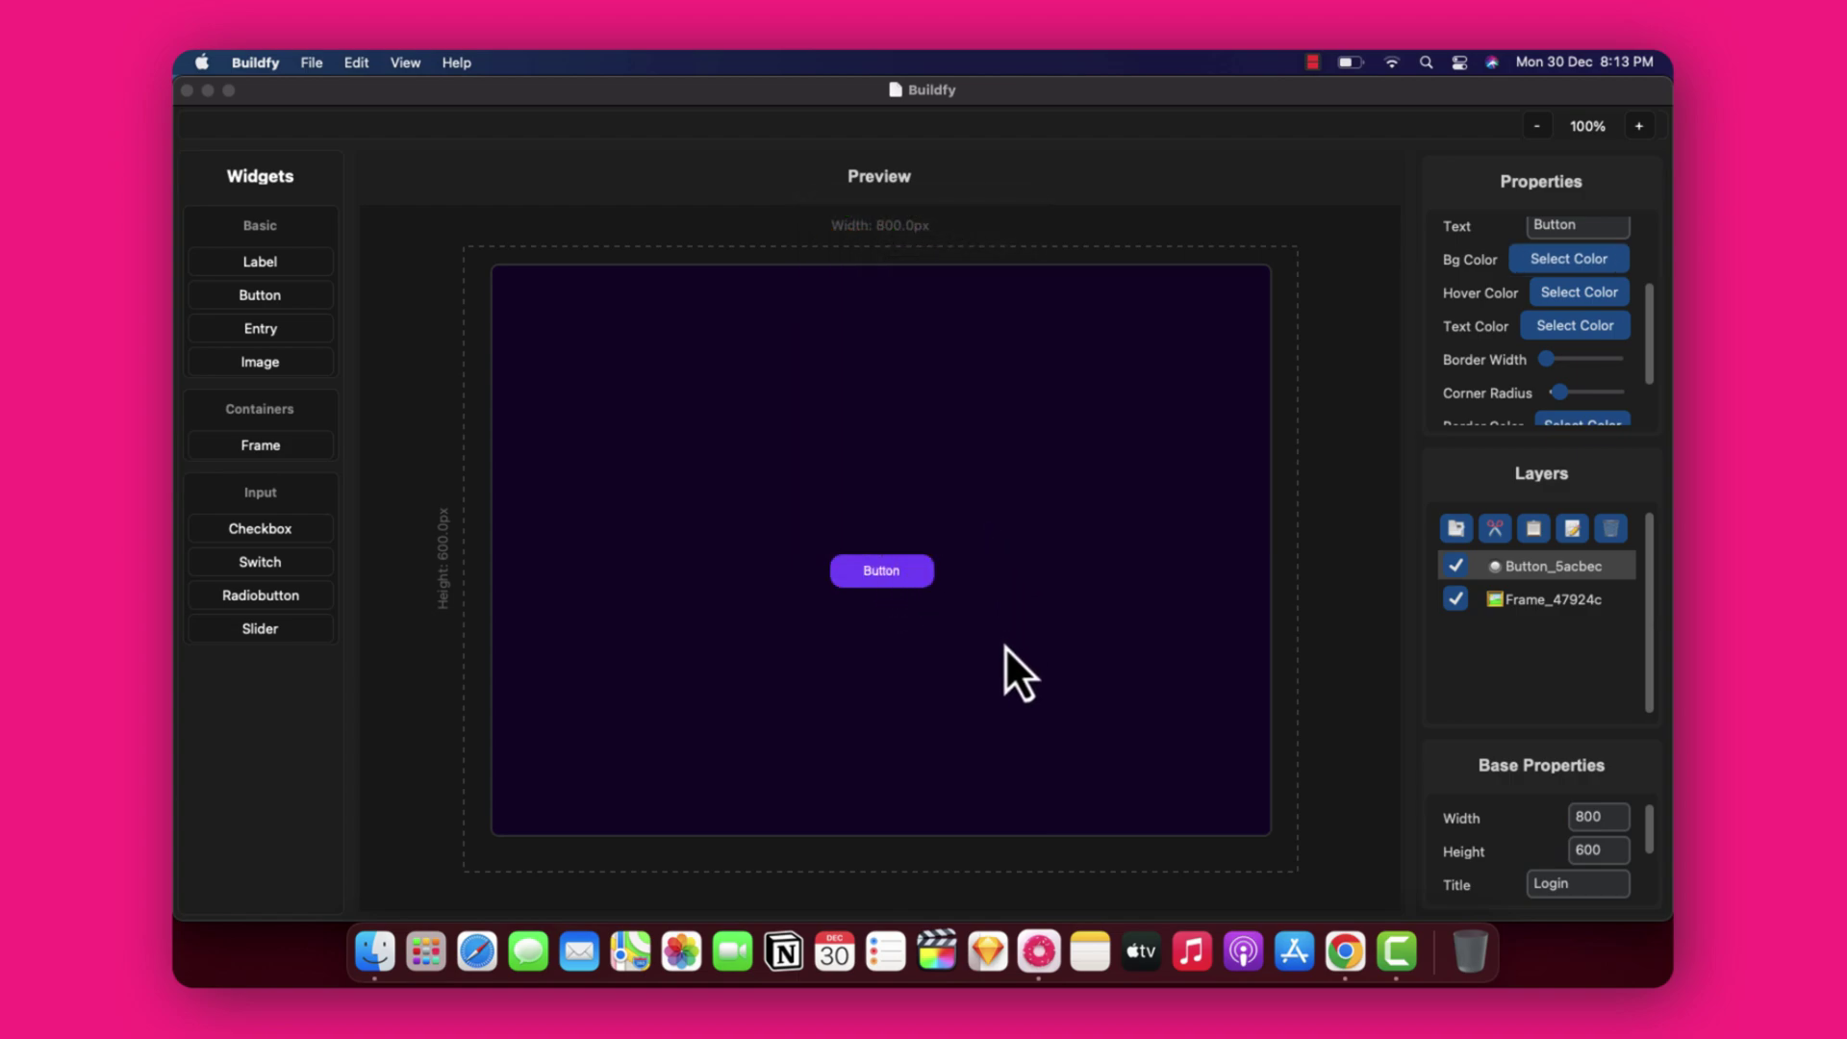
Set the button's hover color to a magenta-leaning purple using the color wheel.
click(906, 574)
click(1577, 295)
mouse_move(964, 381)
mouse_down()
mouse_move(921, 423)
mouse_move(943, 424)
mouse_move(835, 447)
mouse_move(851, 447)
mouse_up()
click(1000, 527)
Change the button's text to "Login" and nudge the button slightly to the right.
scroll(1589, 375, up, 2)
drag(1582, 276, 1476, 276)
text(Login)
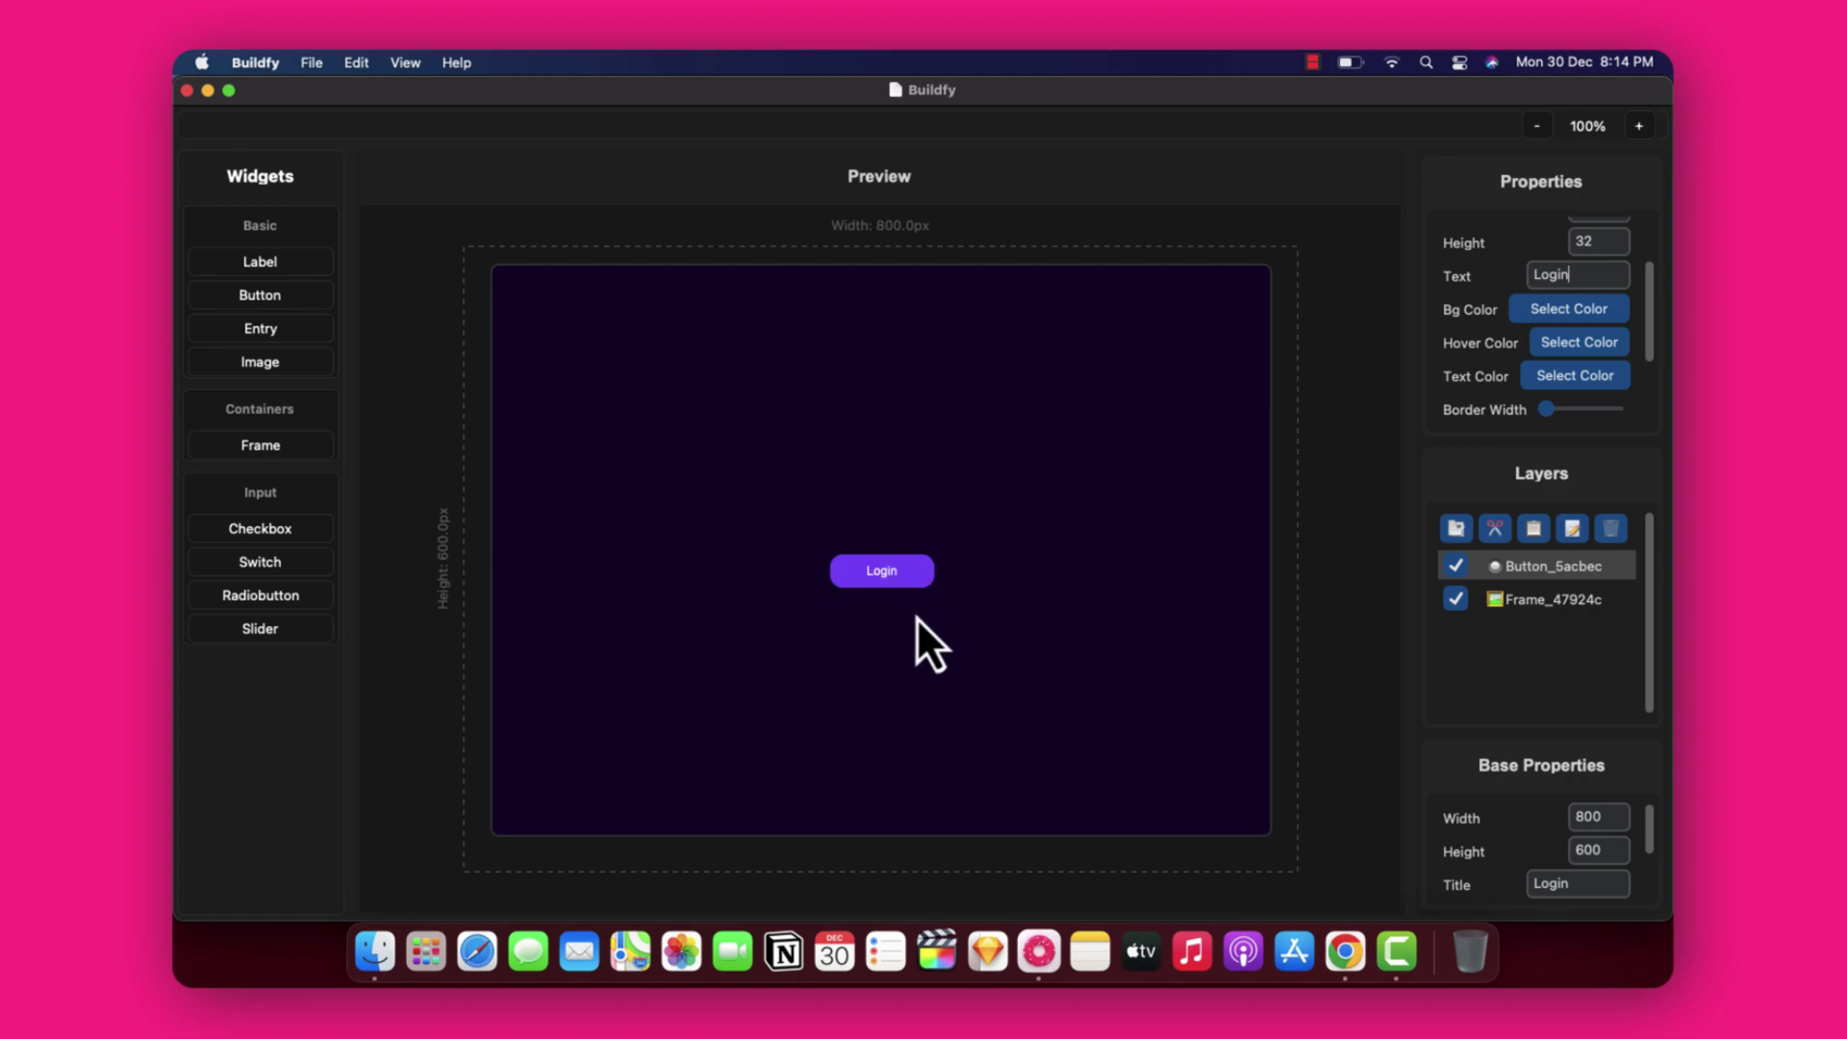
drag(839, 581, 856, 581)
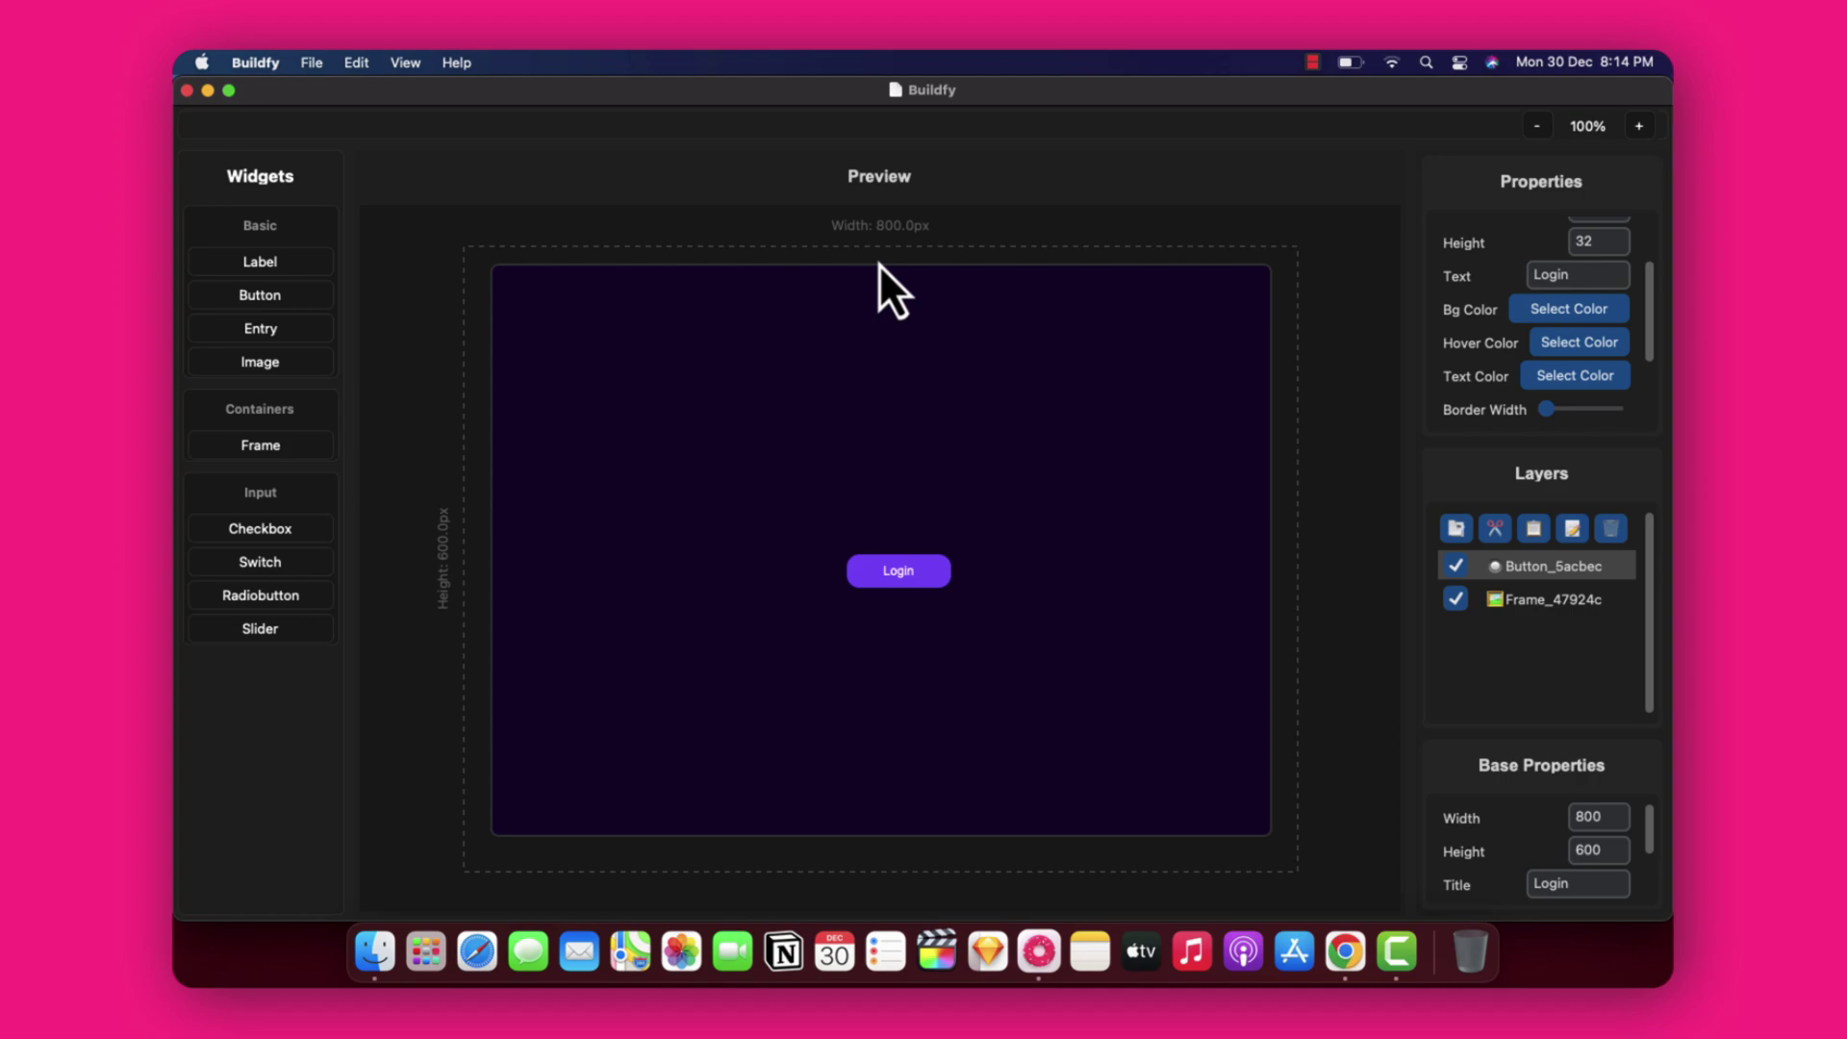
Shift the Login button slightly up and left with the grid shown, and hide the grid again.
click(402, 64)
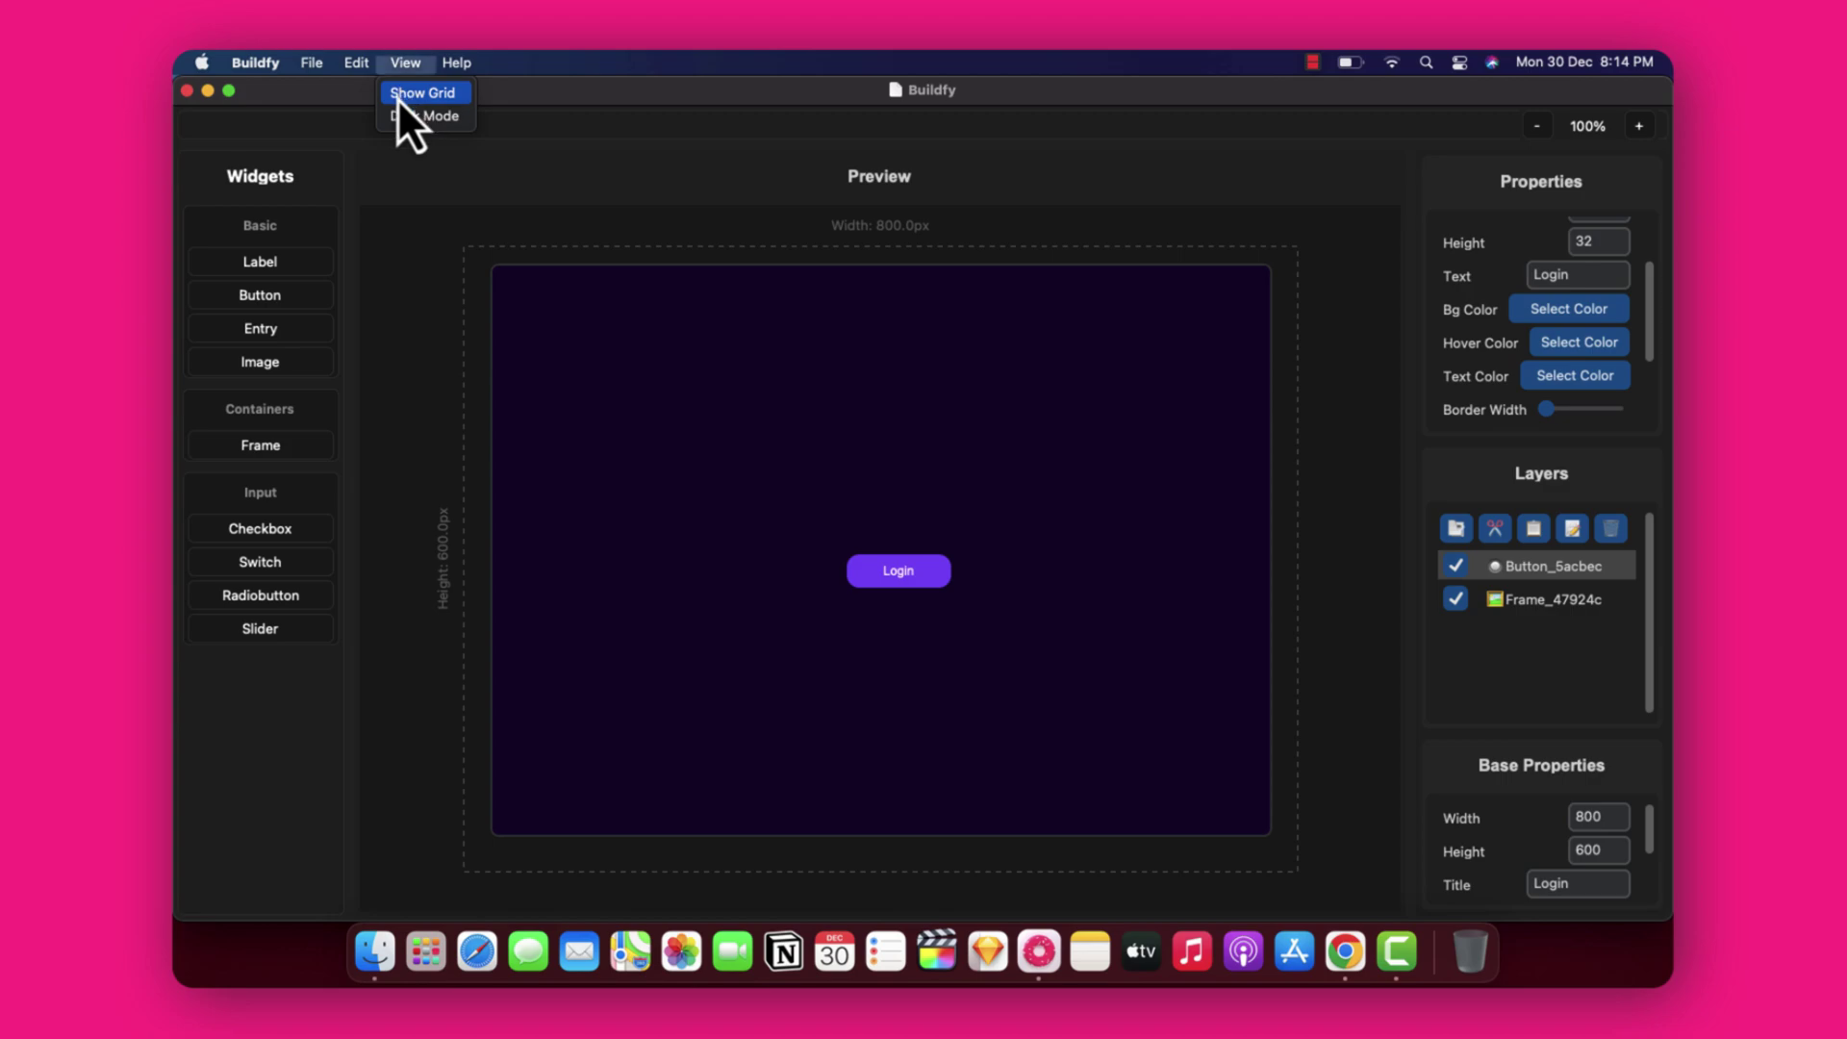
click(396, 94)
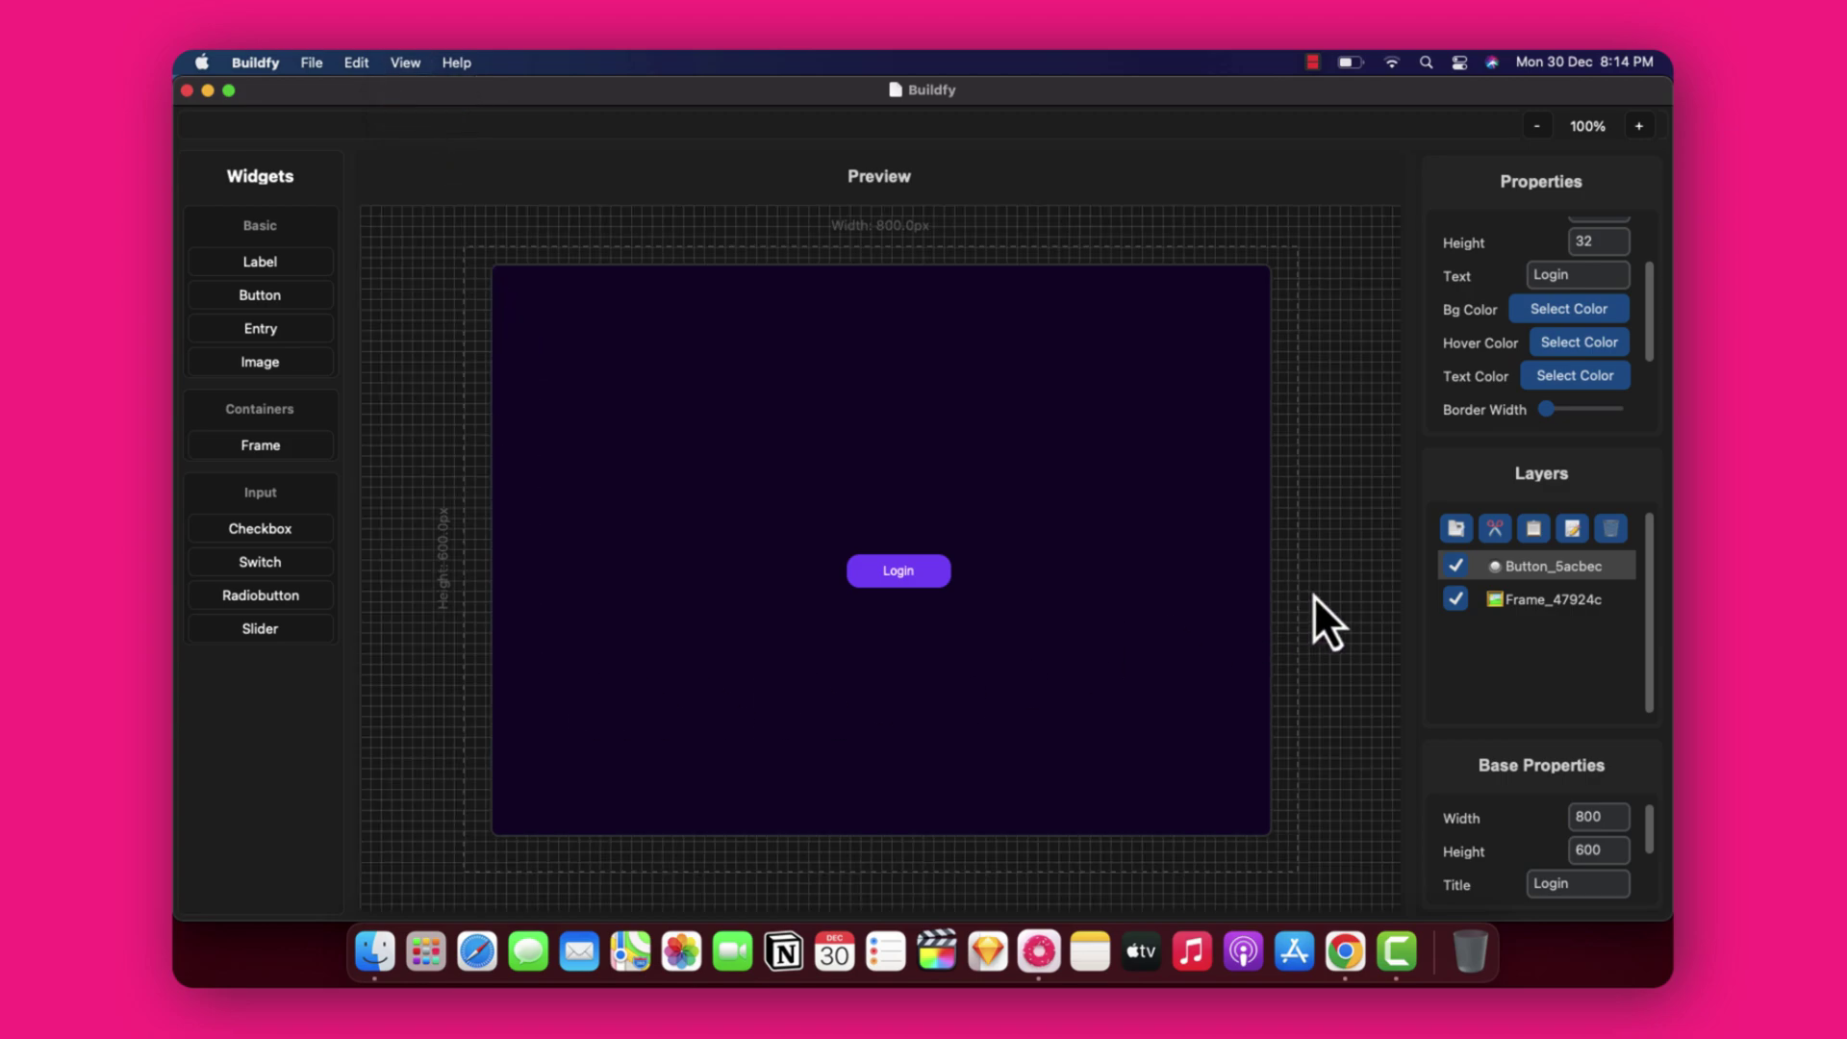
drag(897, 575, 852, 569)
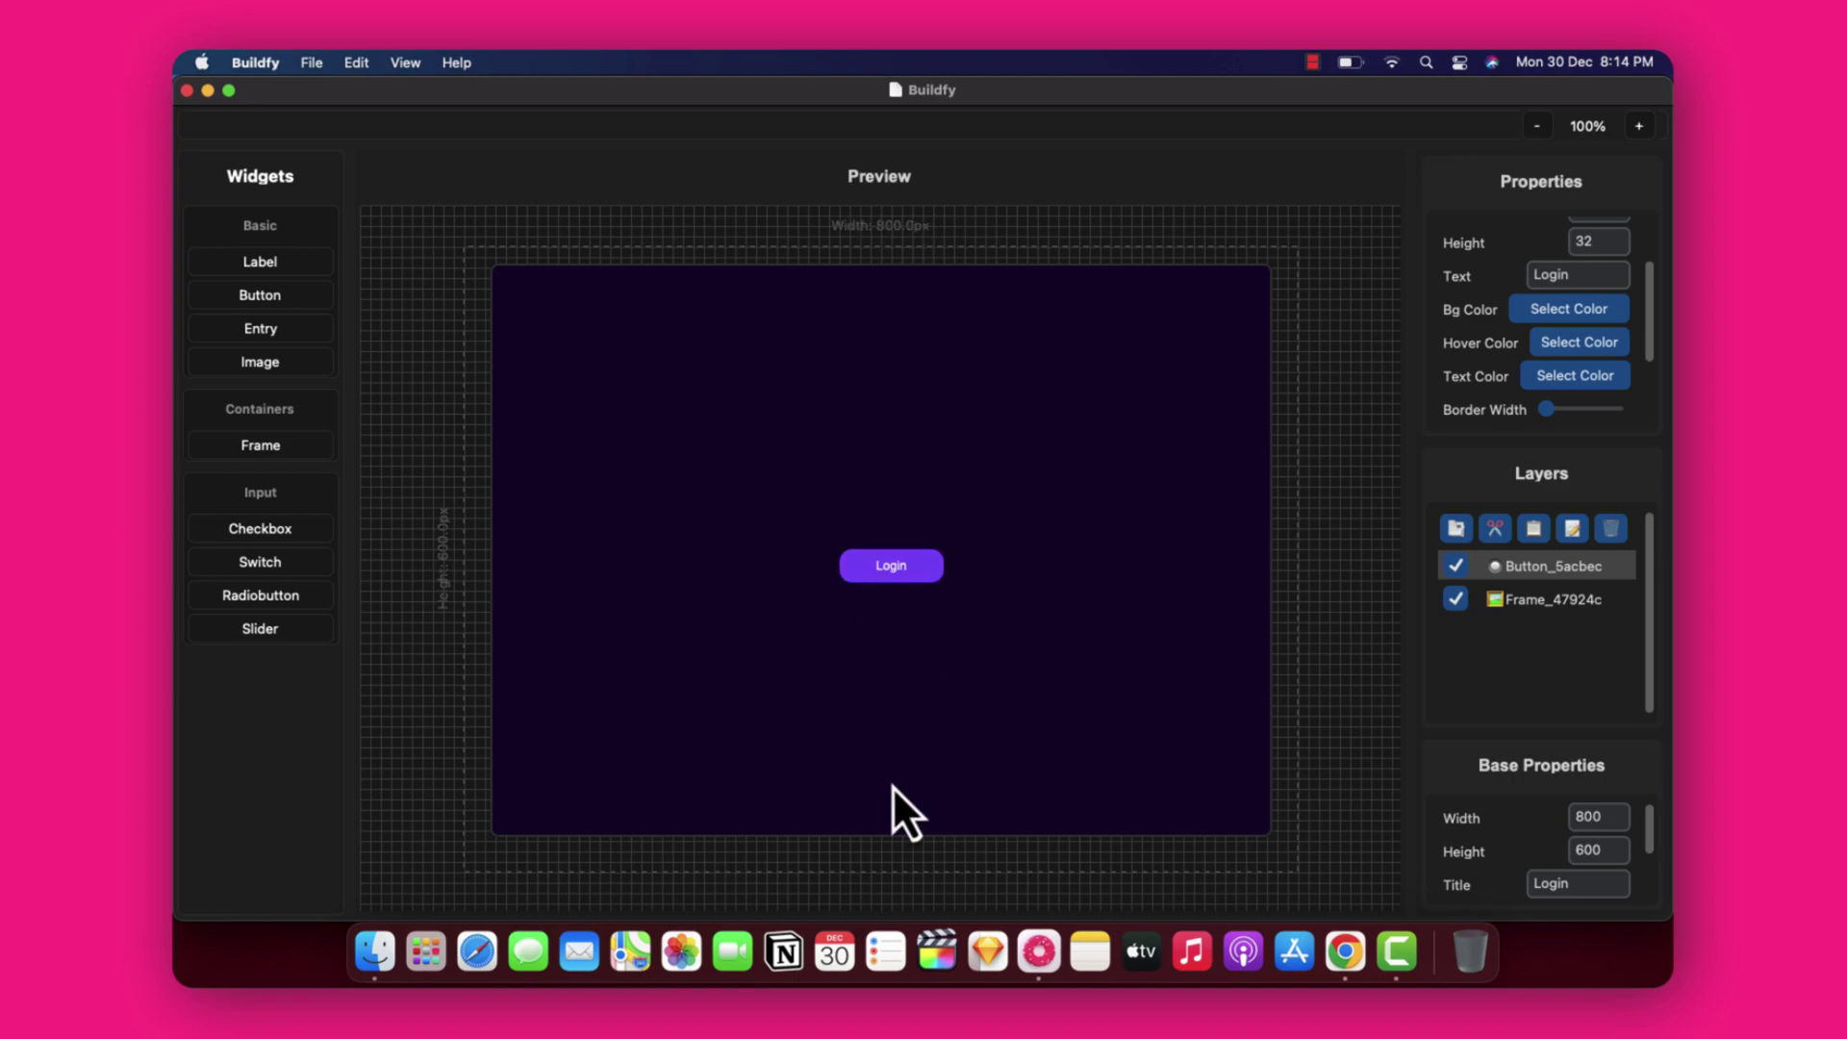
click(405, 63)
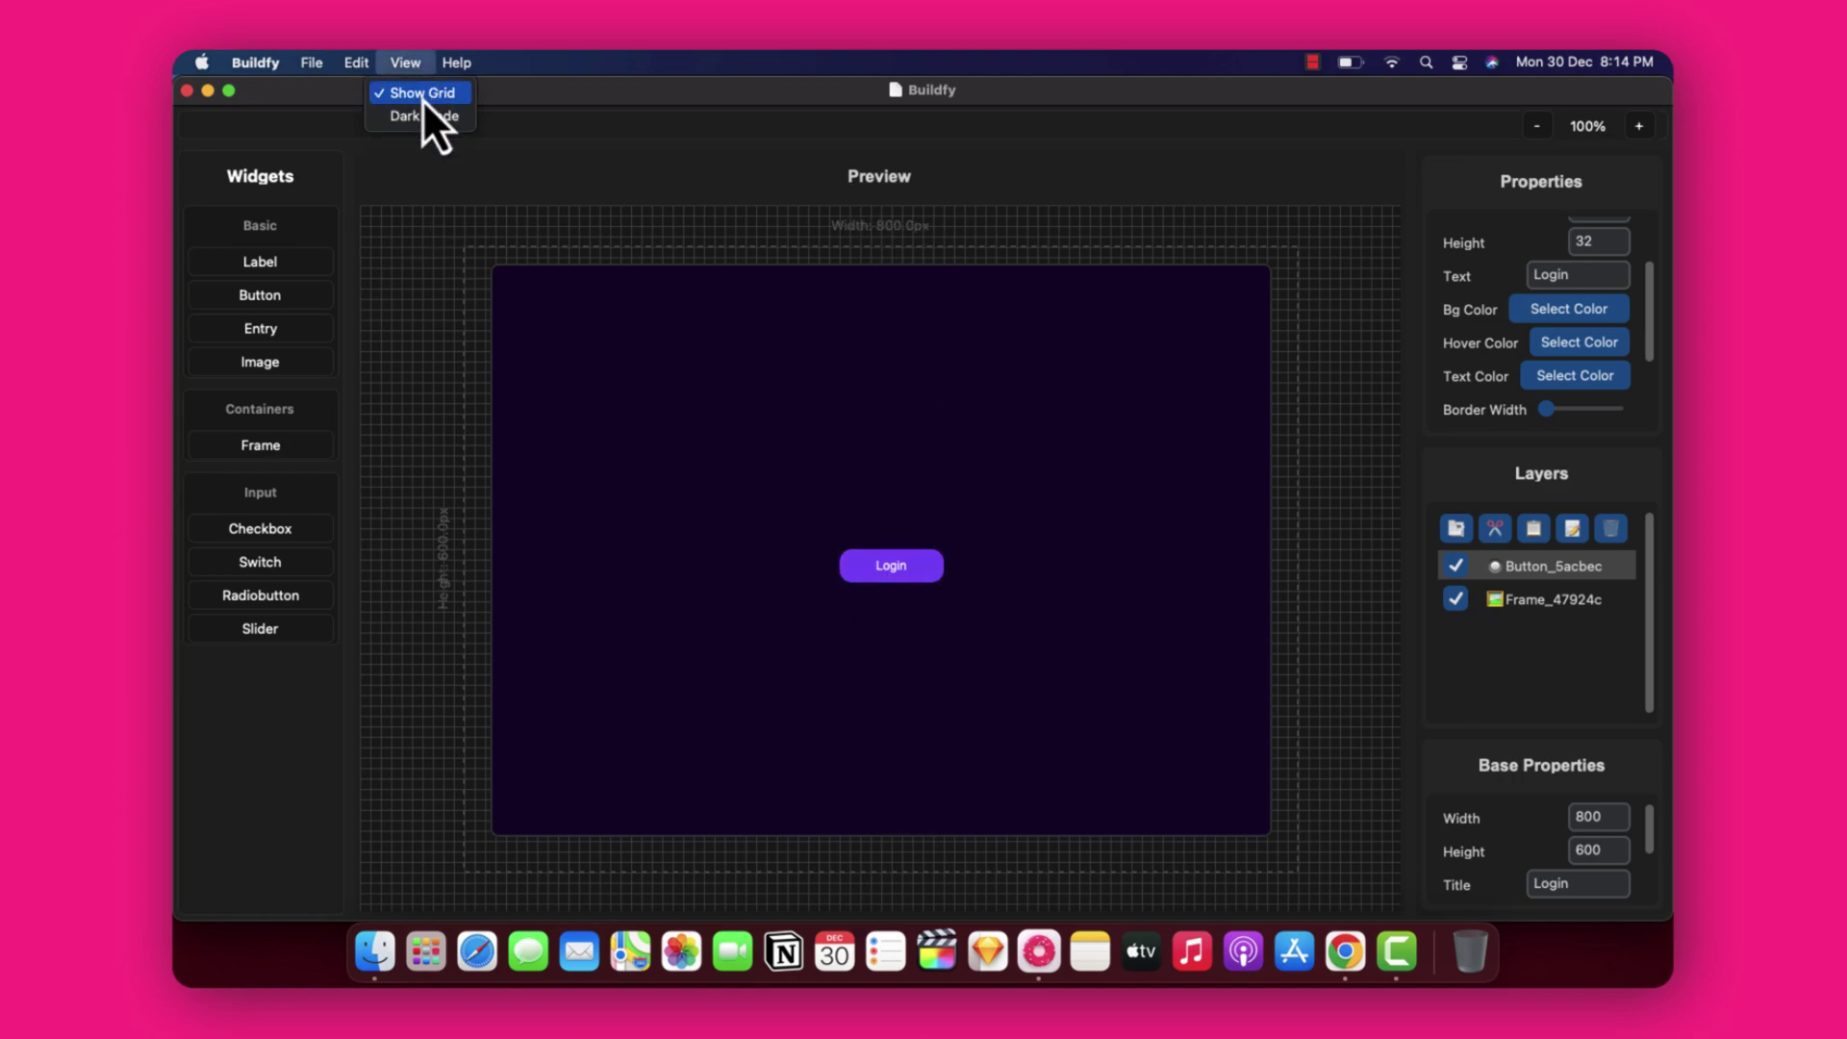
click(420, 96)
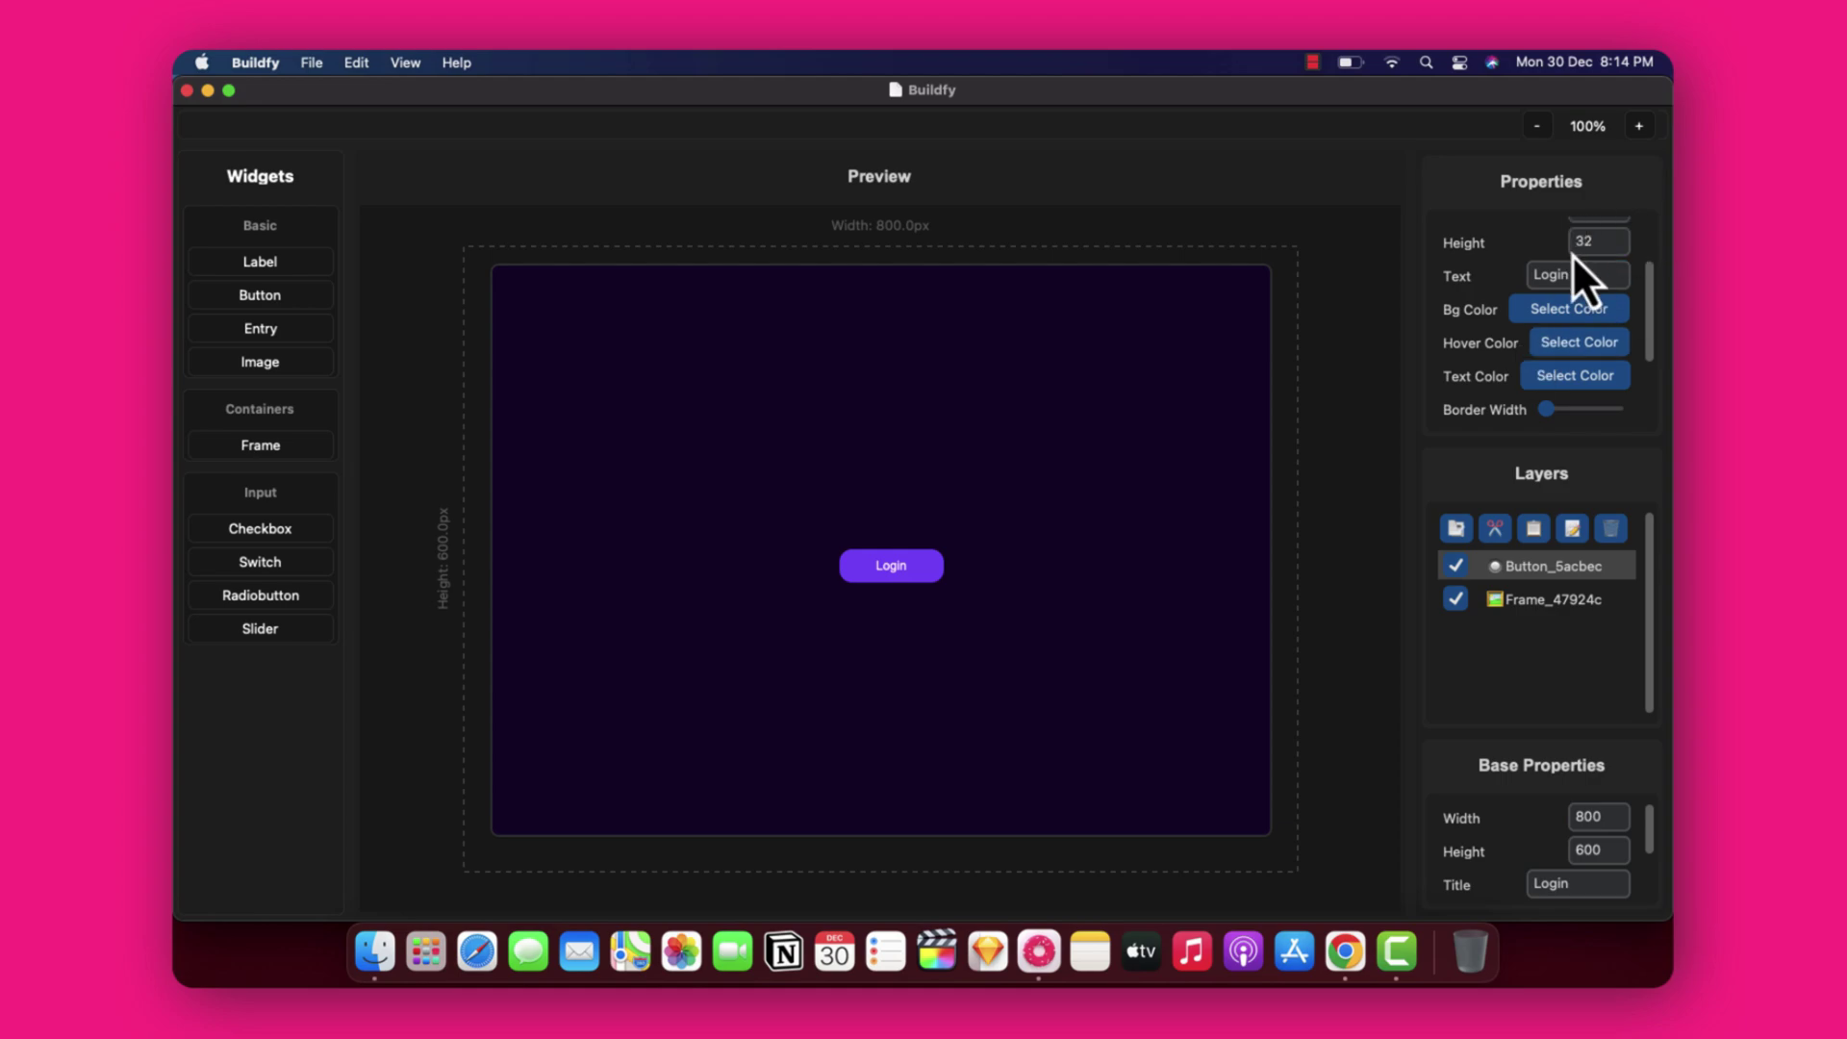
Set the Login button's width to 200 and its height to 45.
scroll(1572, 256, up, 3)
drag(1599, 299, 1513, 298)
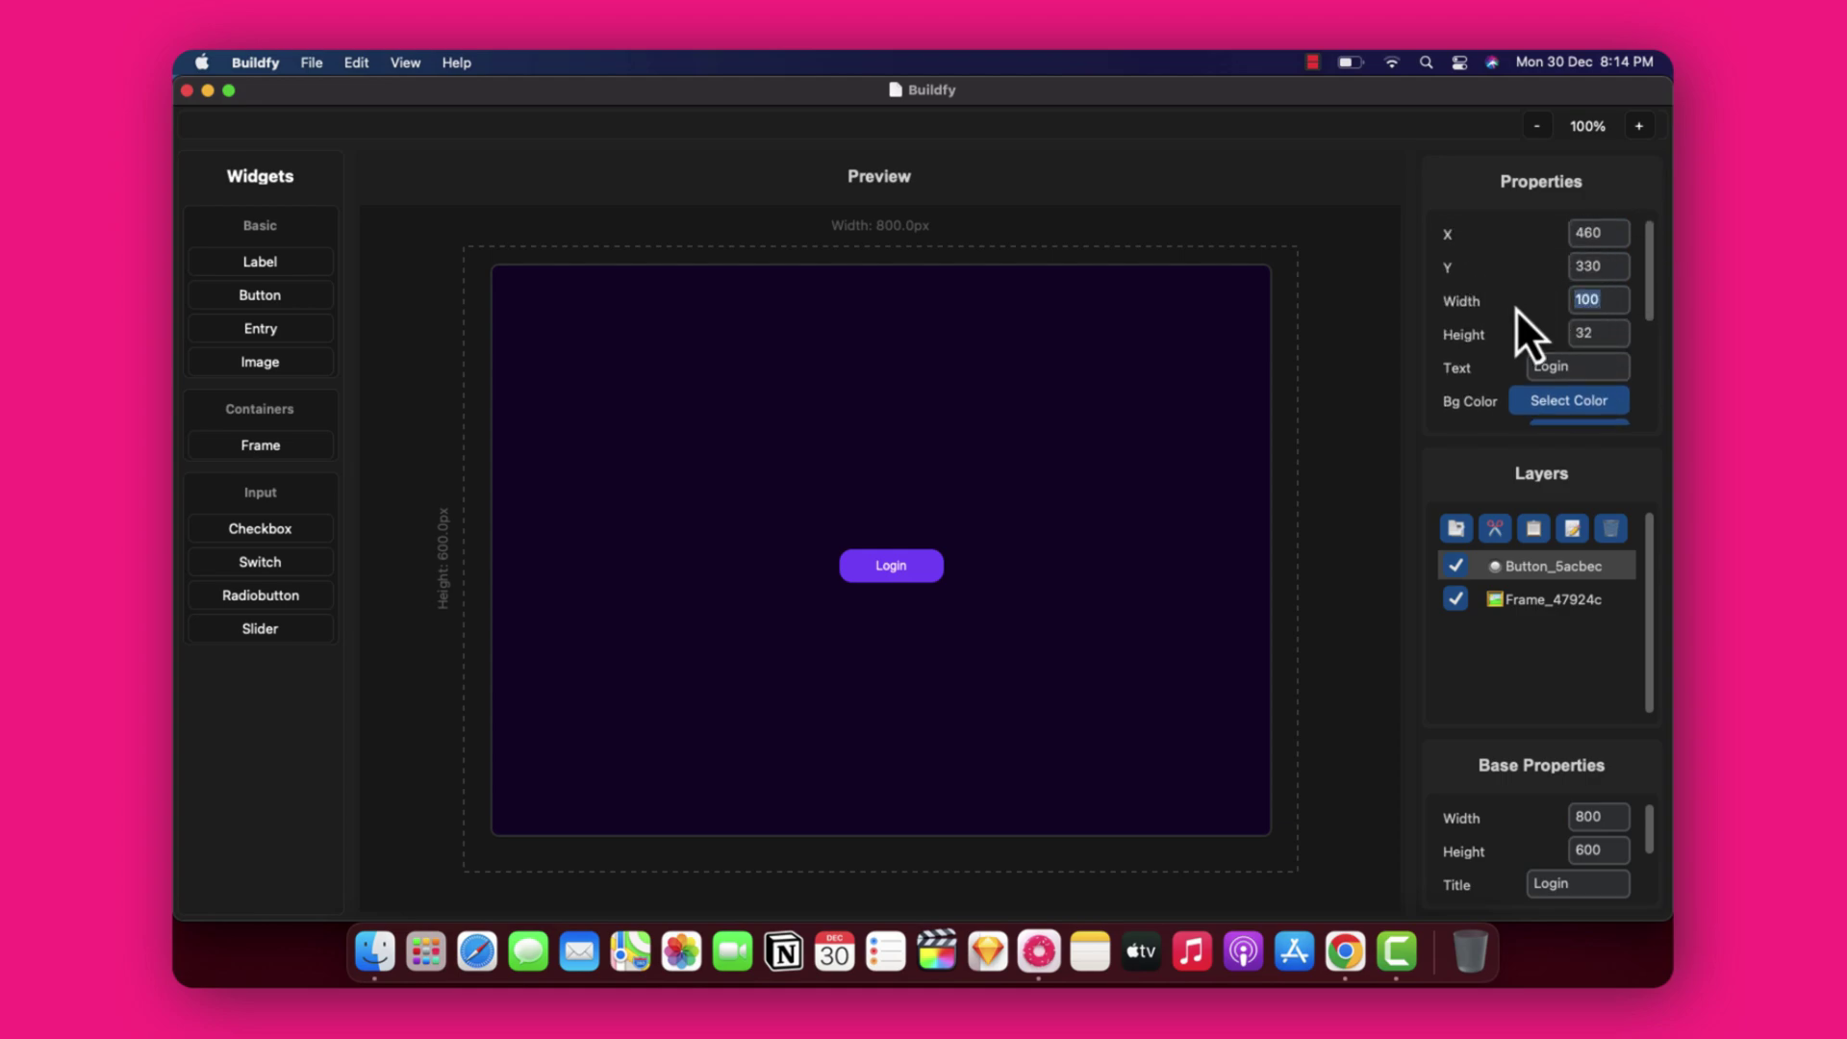
text(200)
key(Return)
double_click(1587, 332)
text(45)
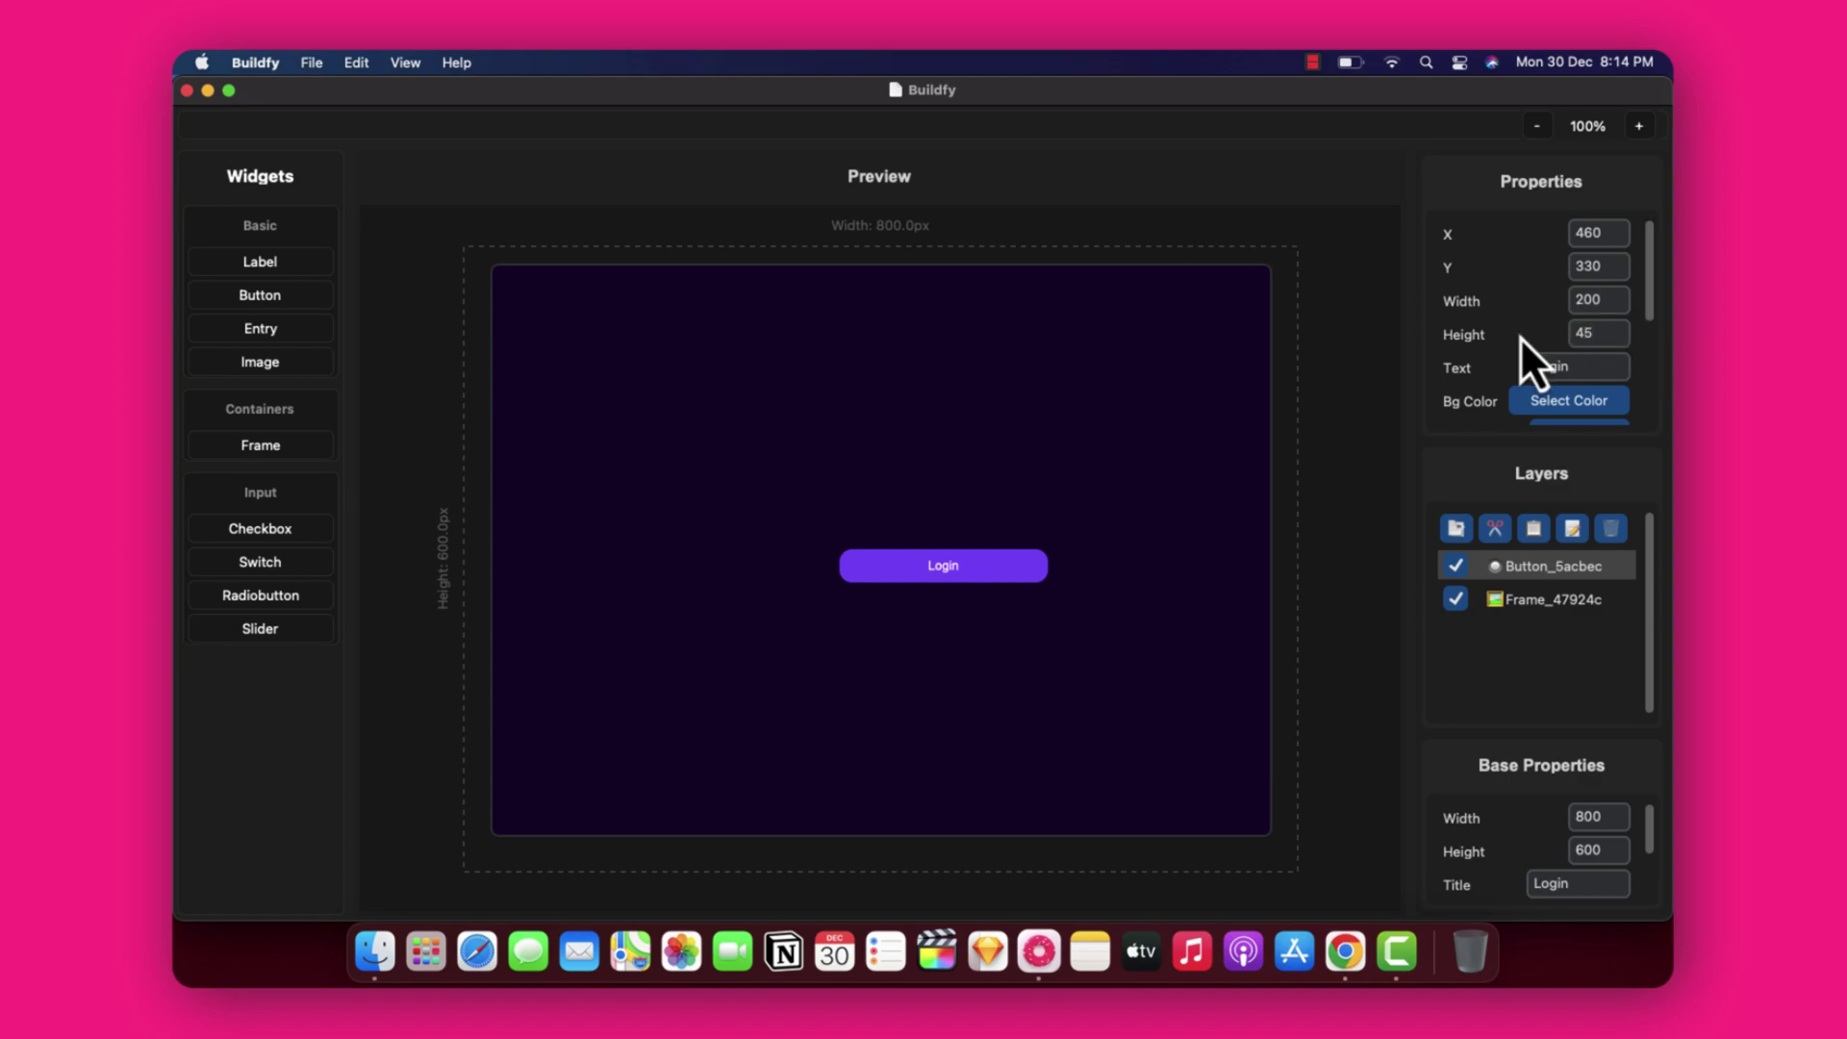
key(Return)
Set the Login button's height to 35 and move it left and down, just below the middle of the frame.
key(BackSpace)
key(BackSpace)
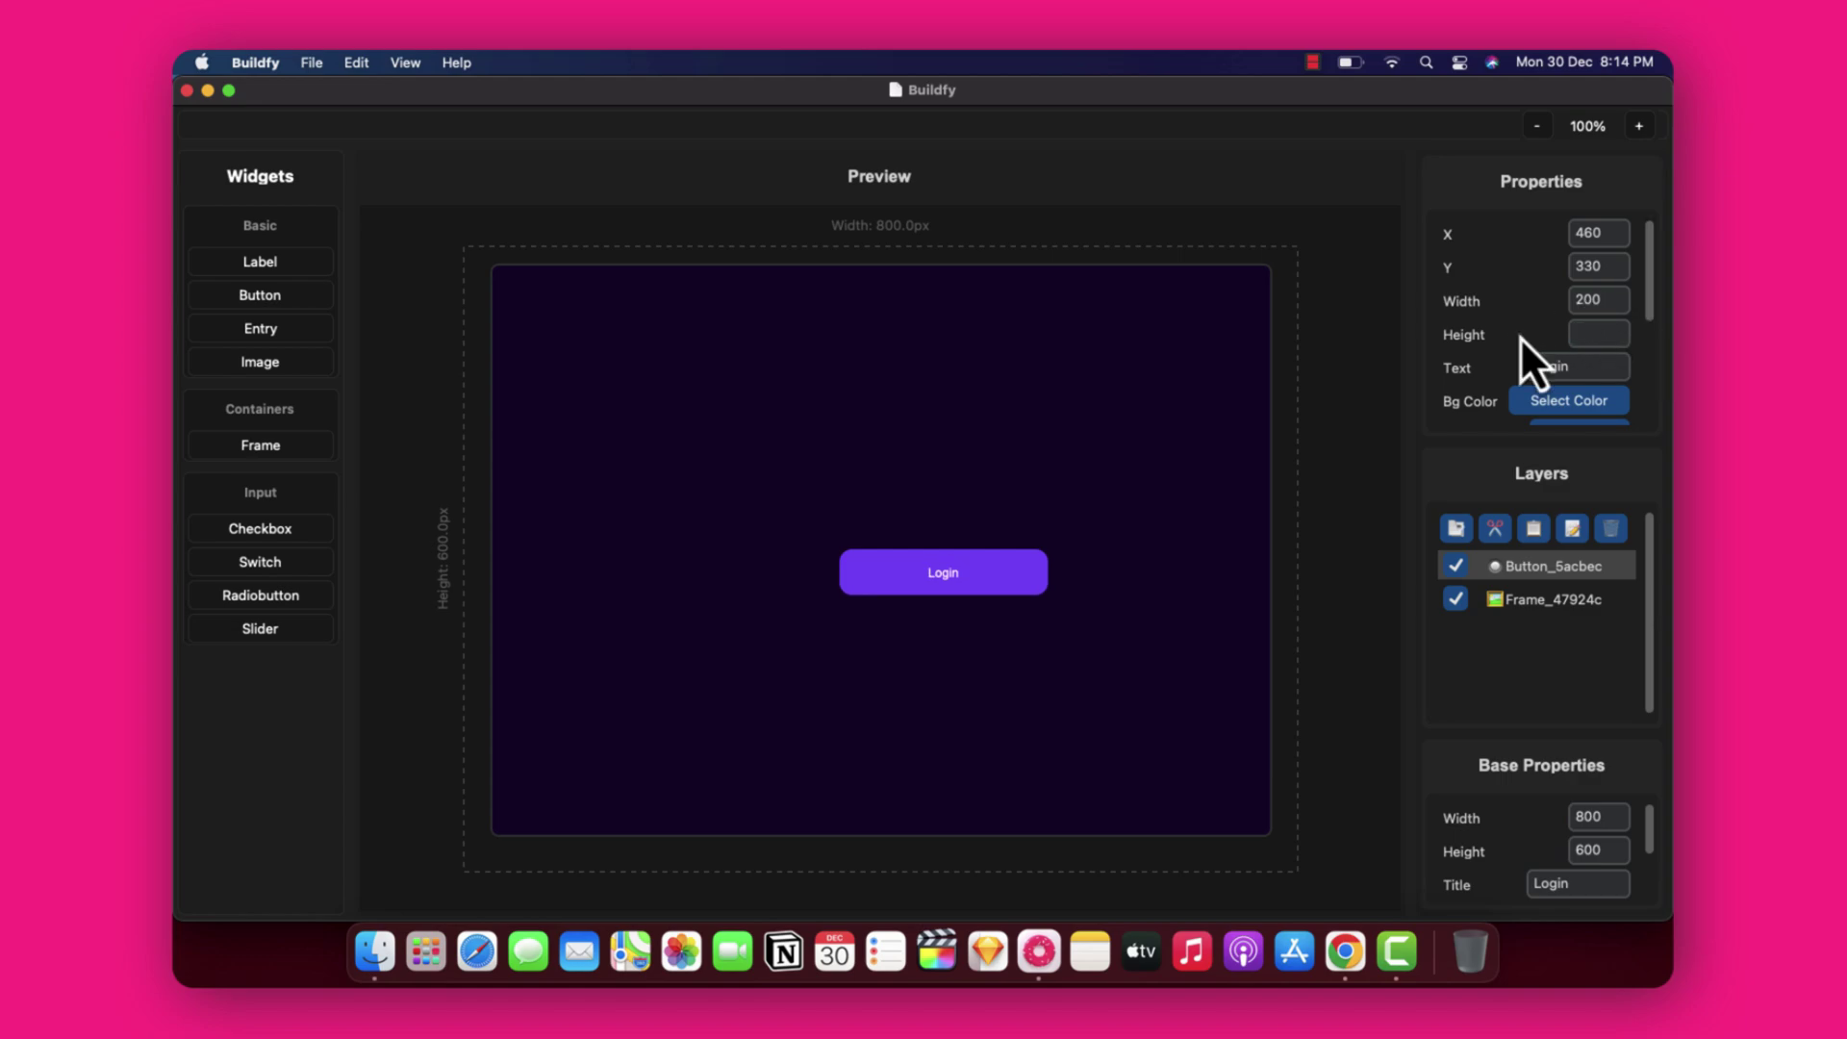
text(35)
key(Return)
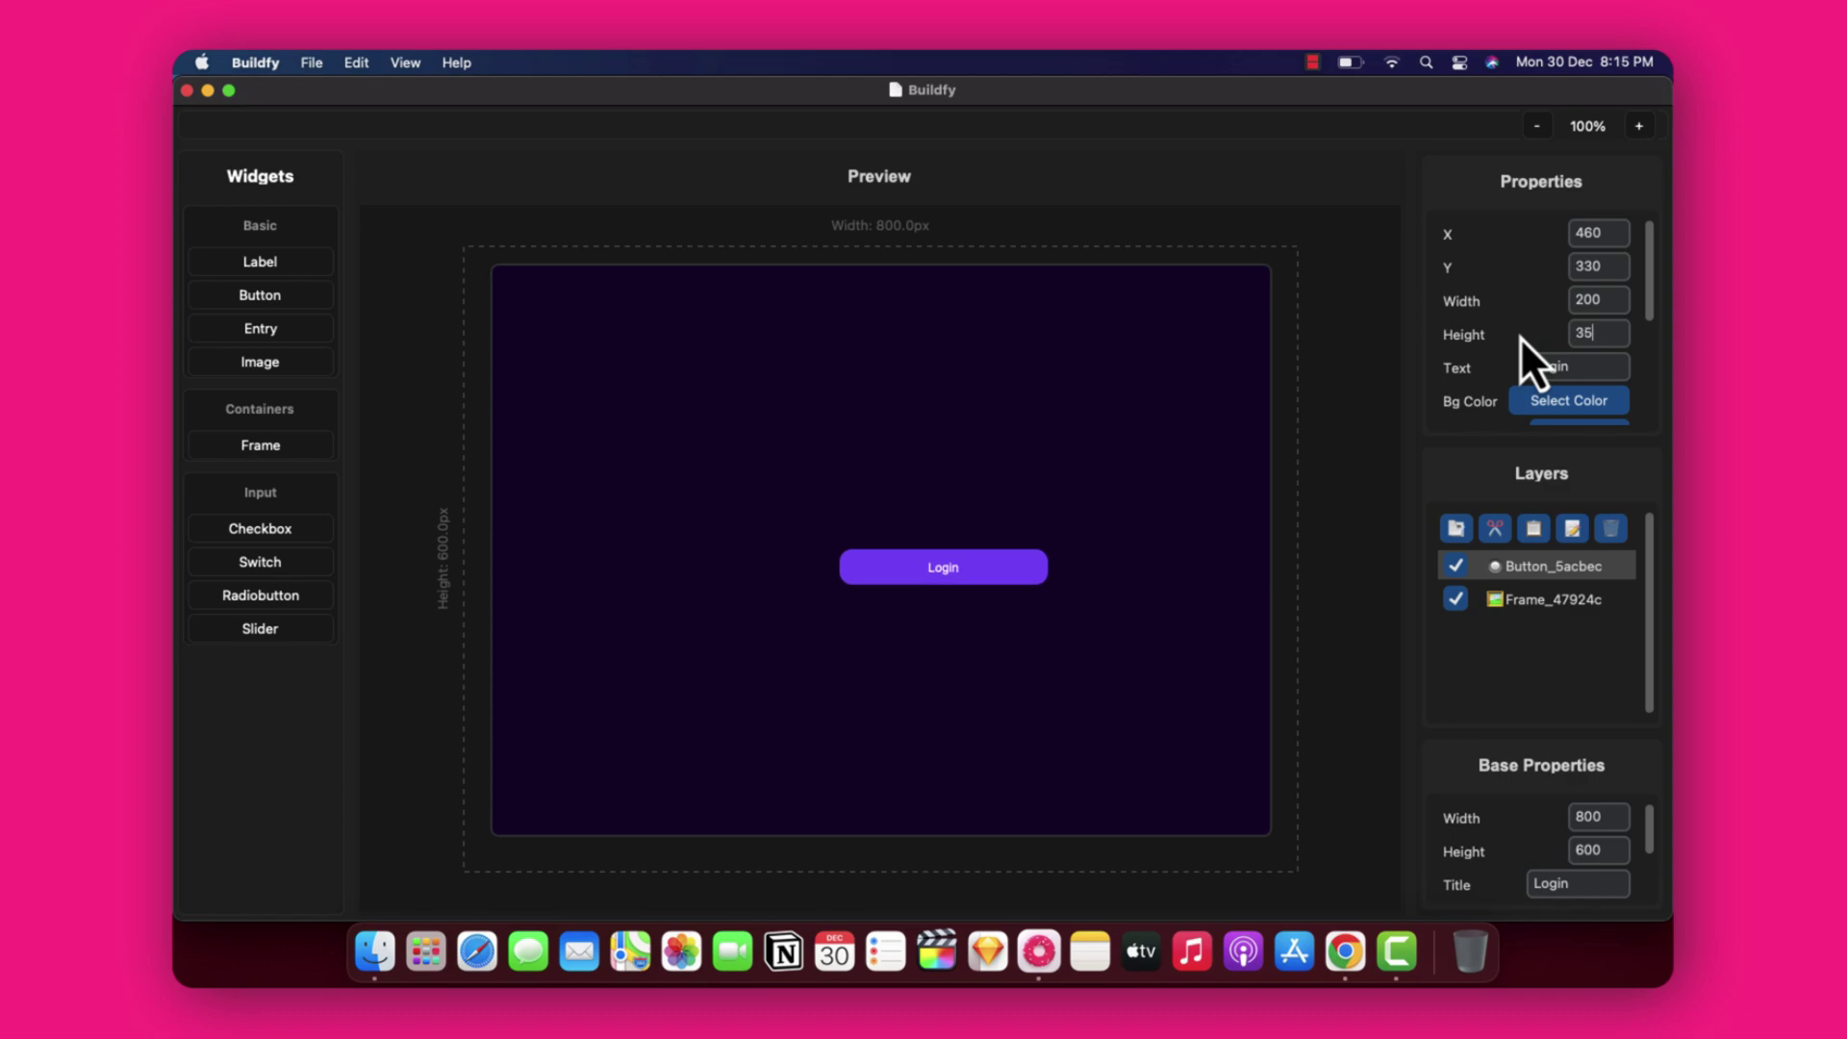
drag(1041, 552, 965, 581)
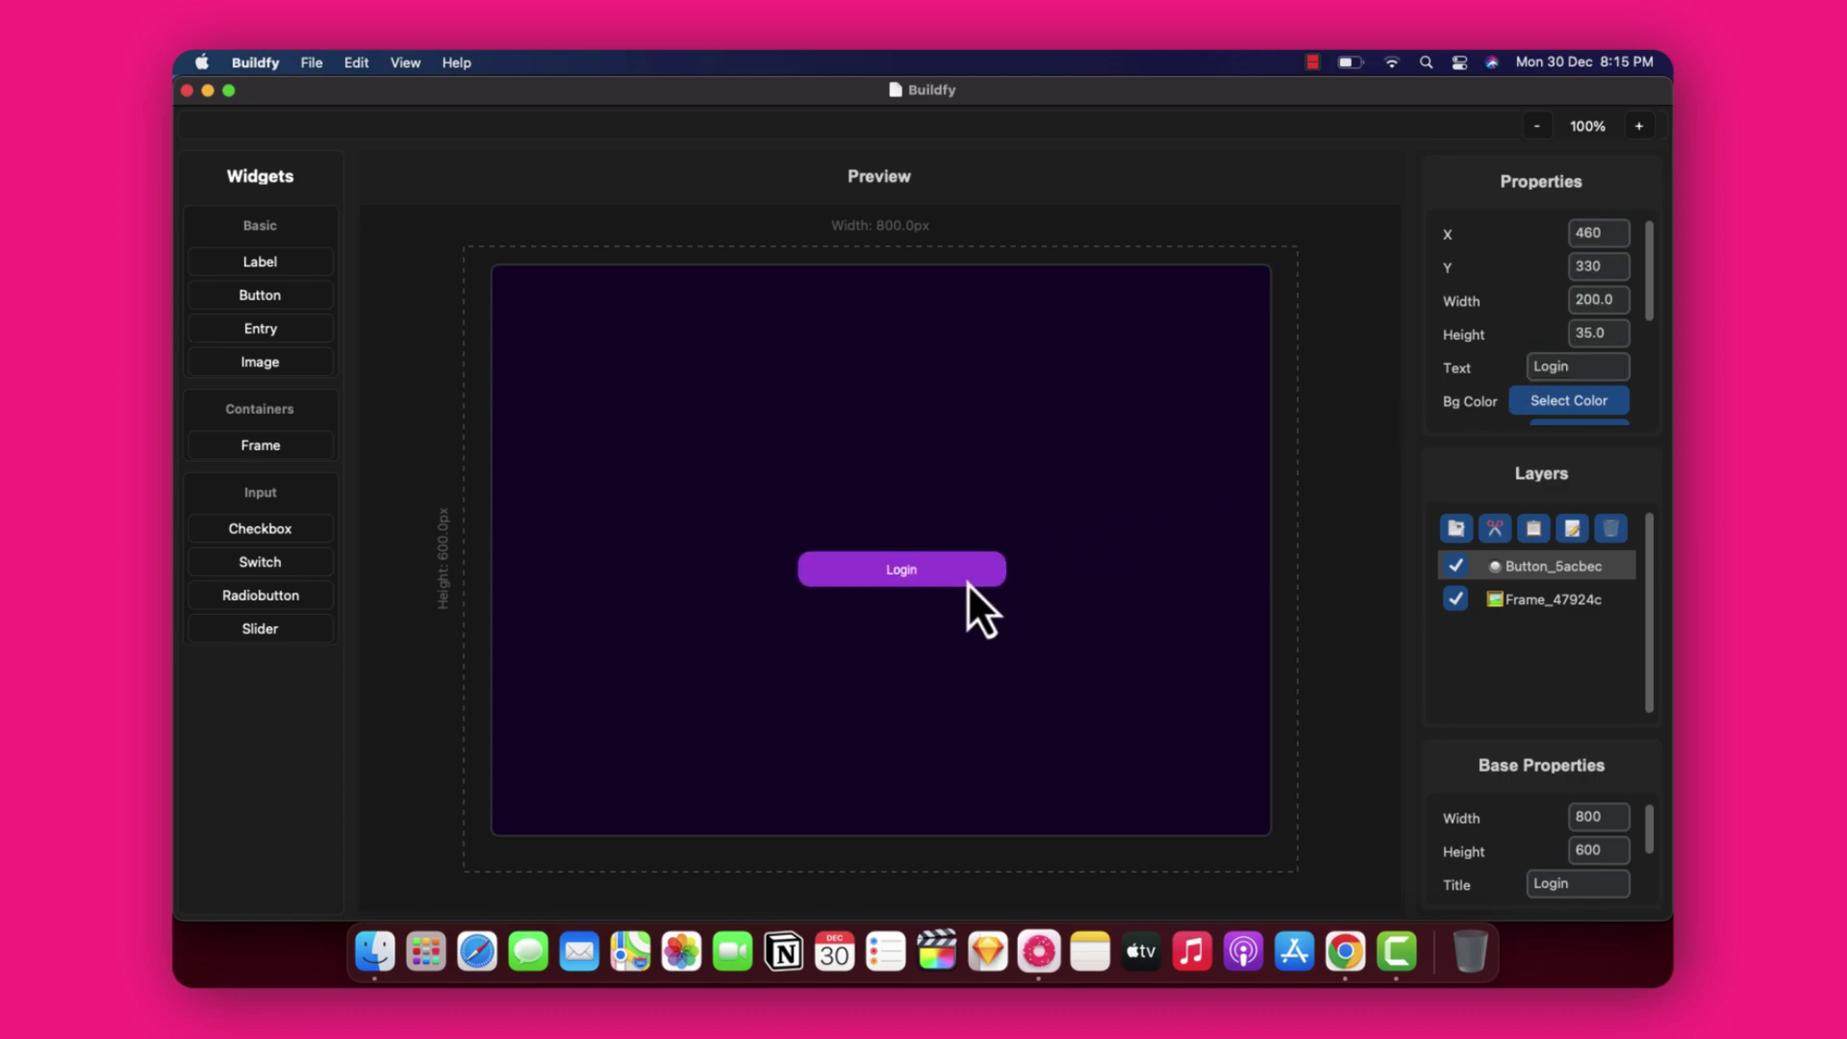
drag(950, 568, 952, 610)
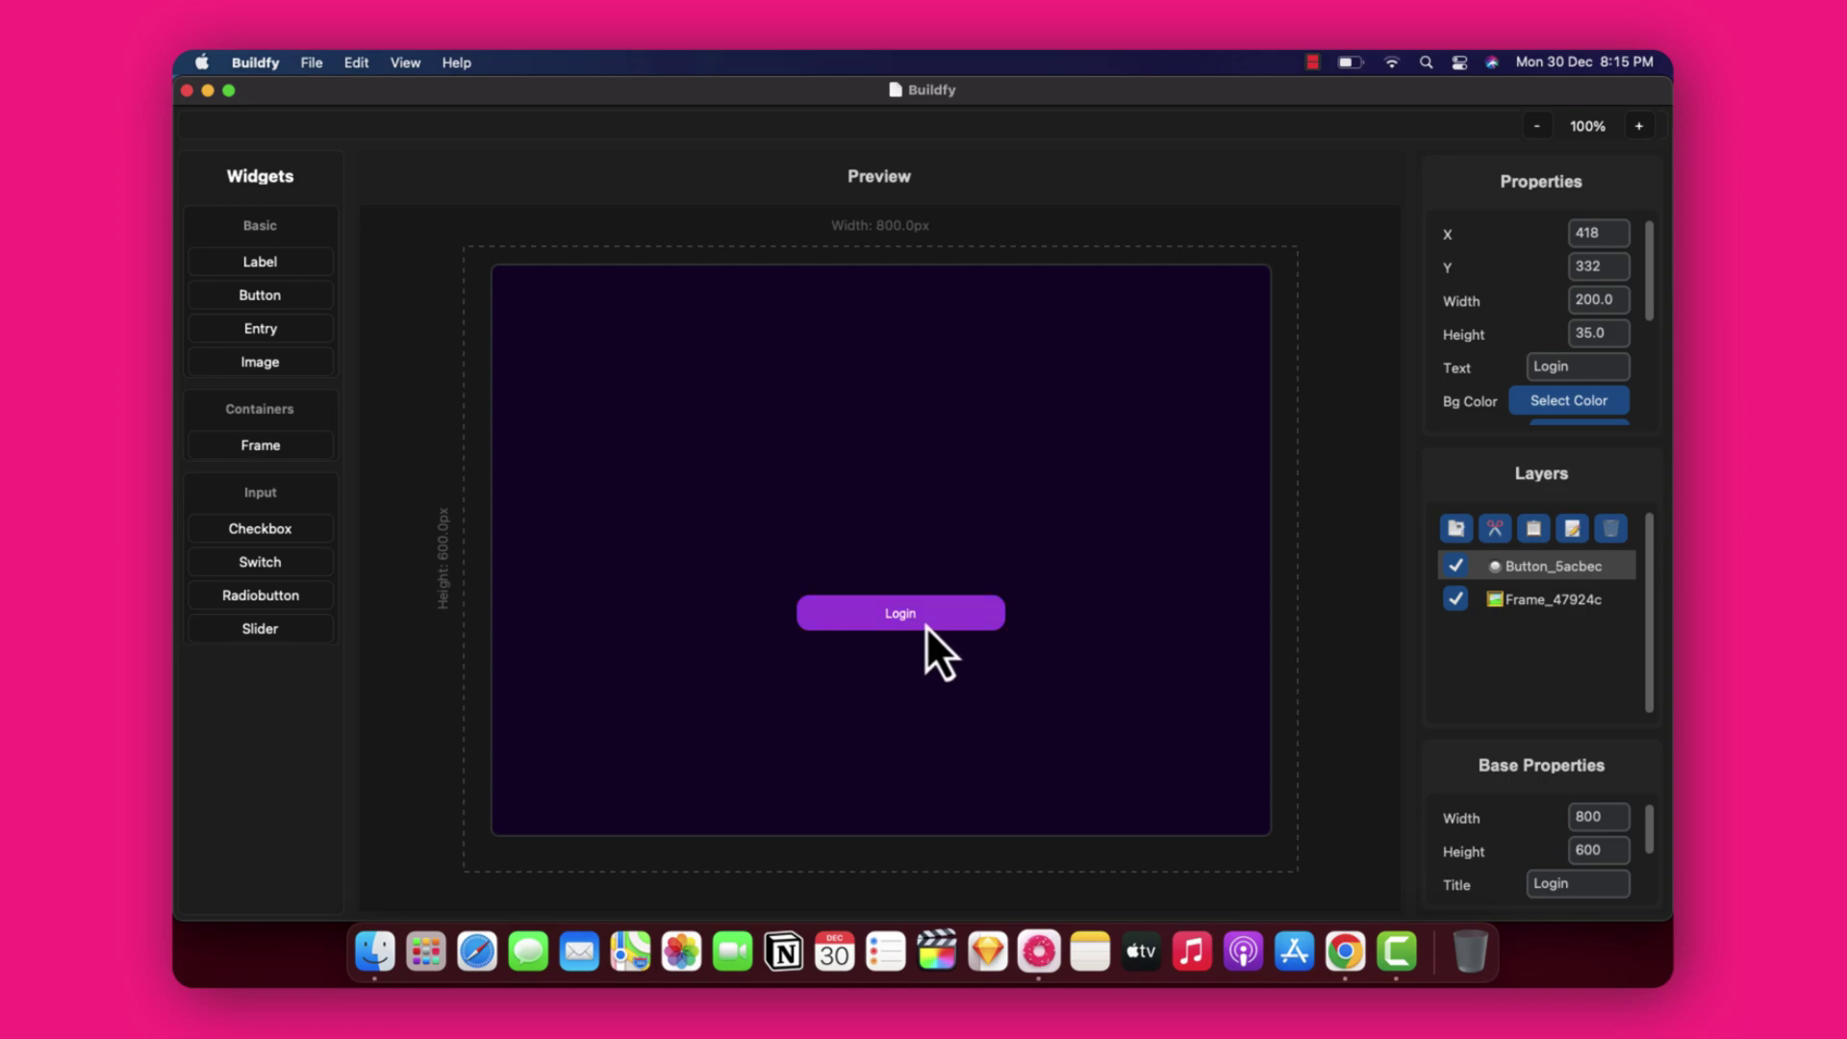
Try American Typewriter as the Login button's font, and settle on Apple SD Gothic Neo.
scroll(1525, 429, down, 5)
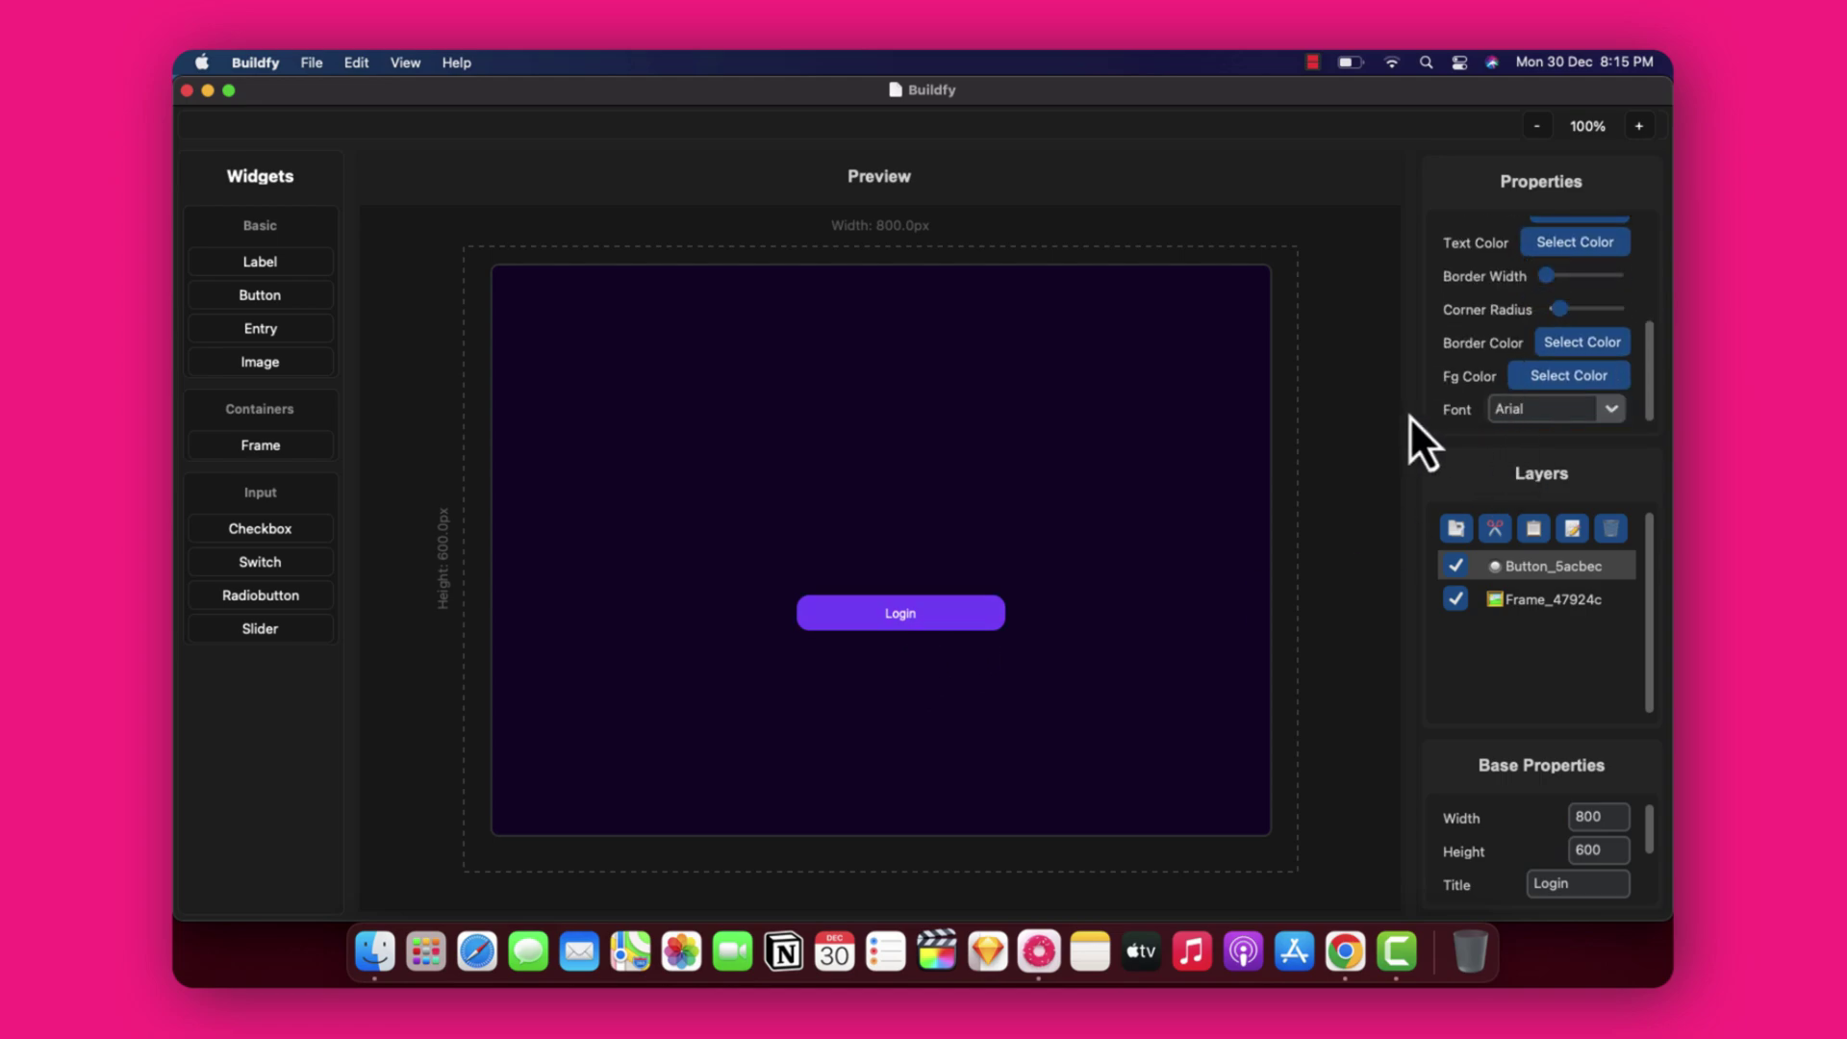
click(1609, 409)
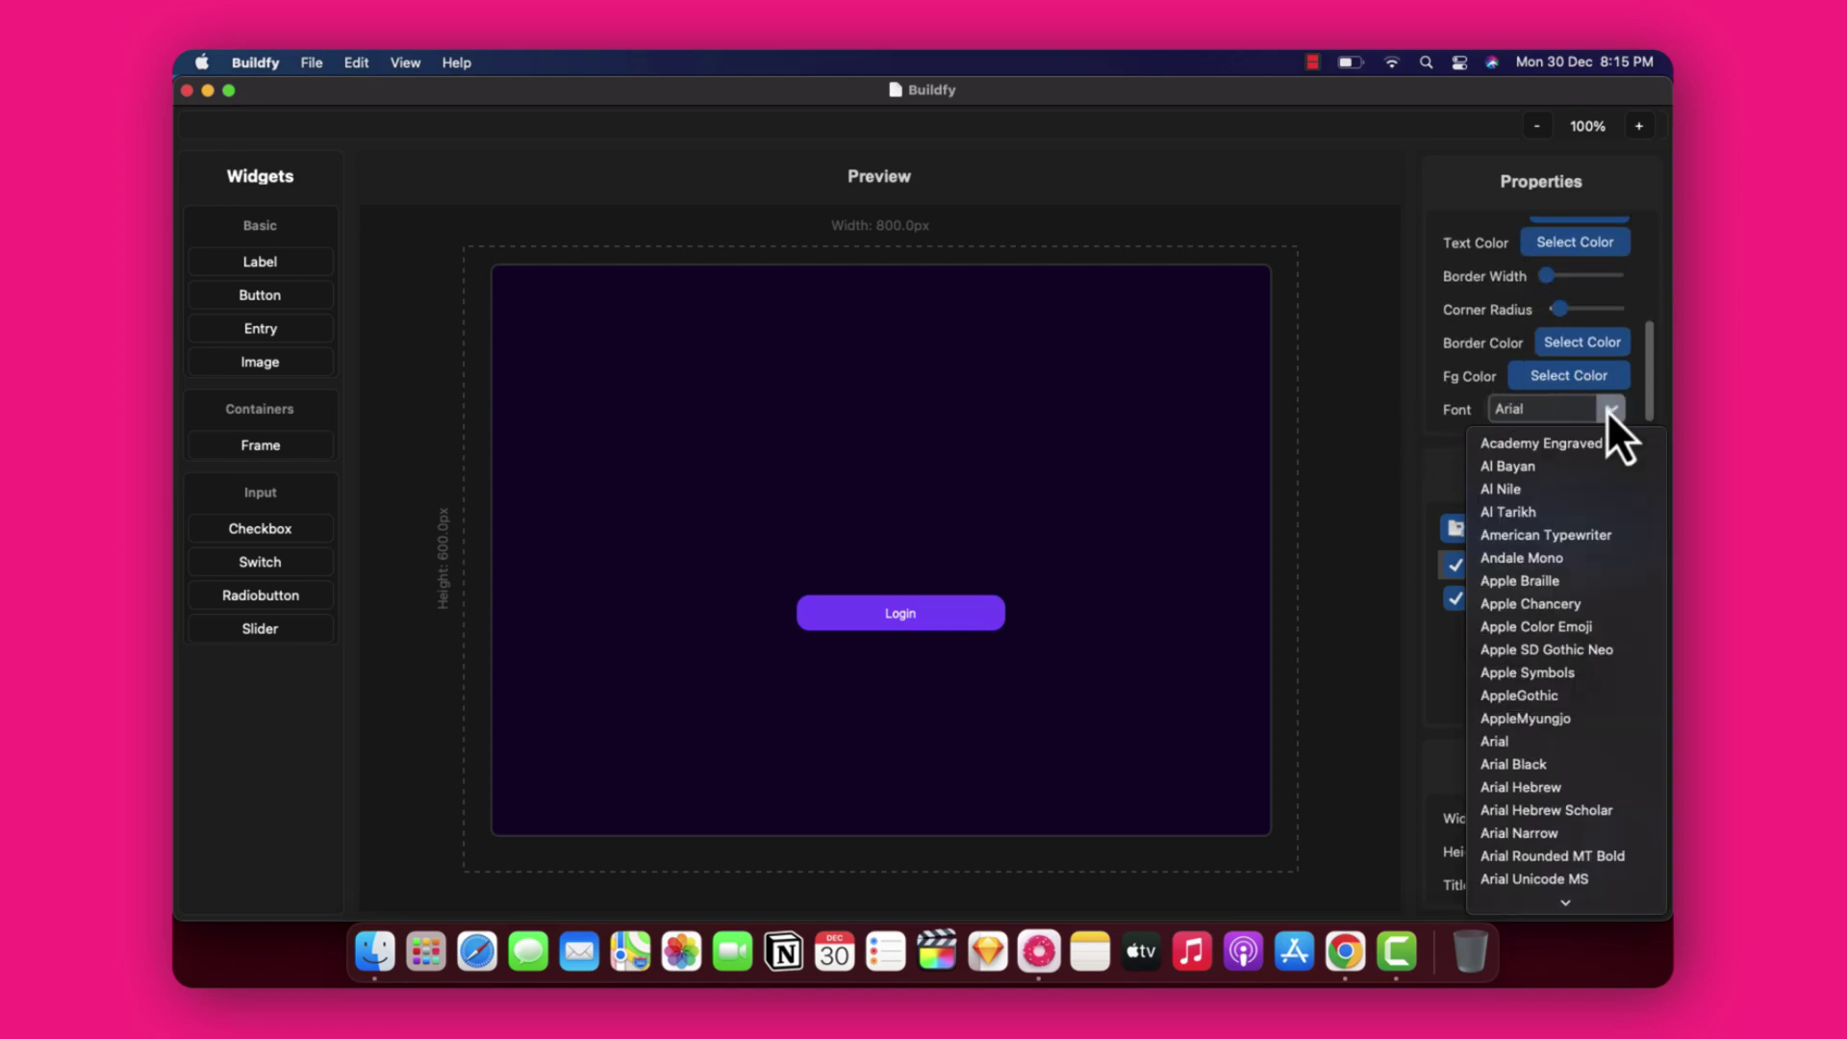
click(1572, 535)
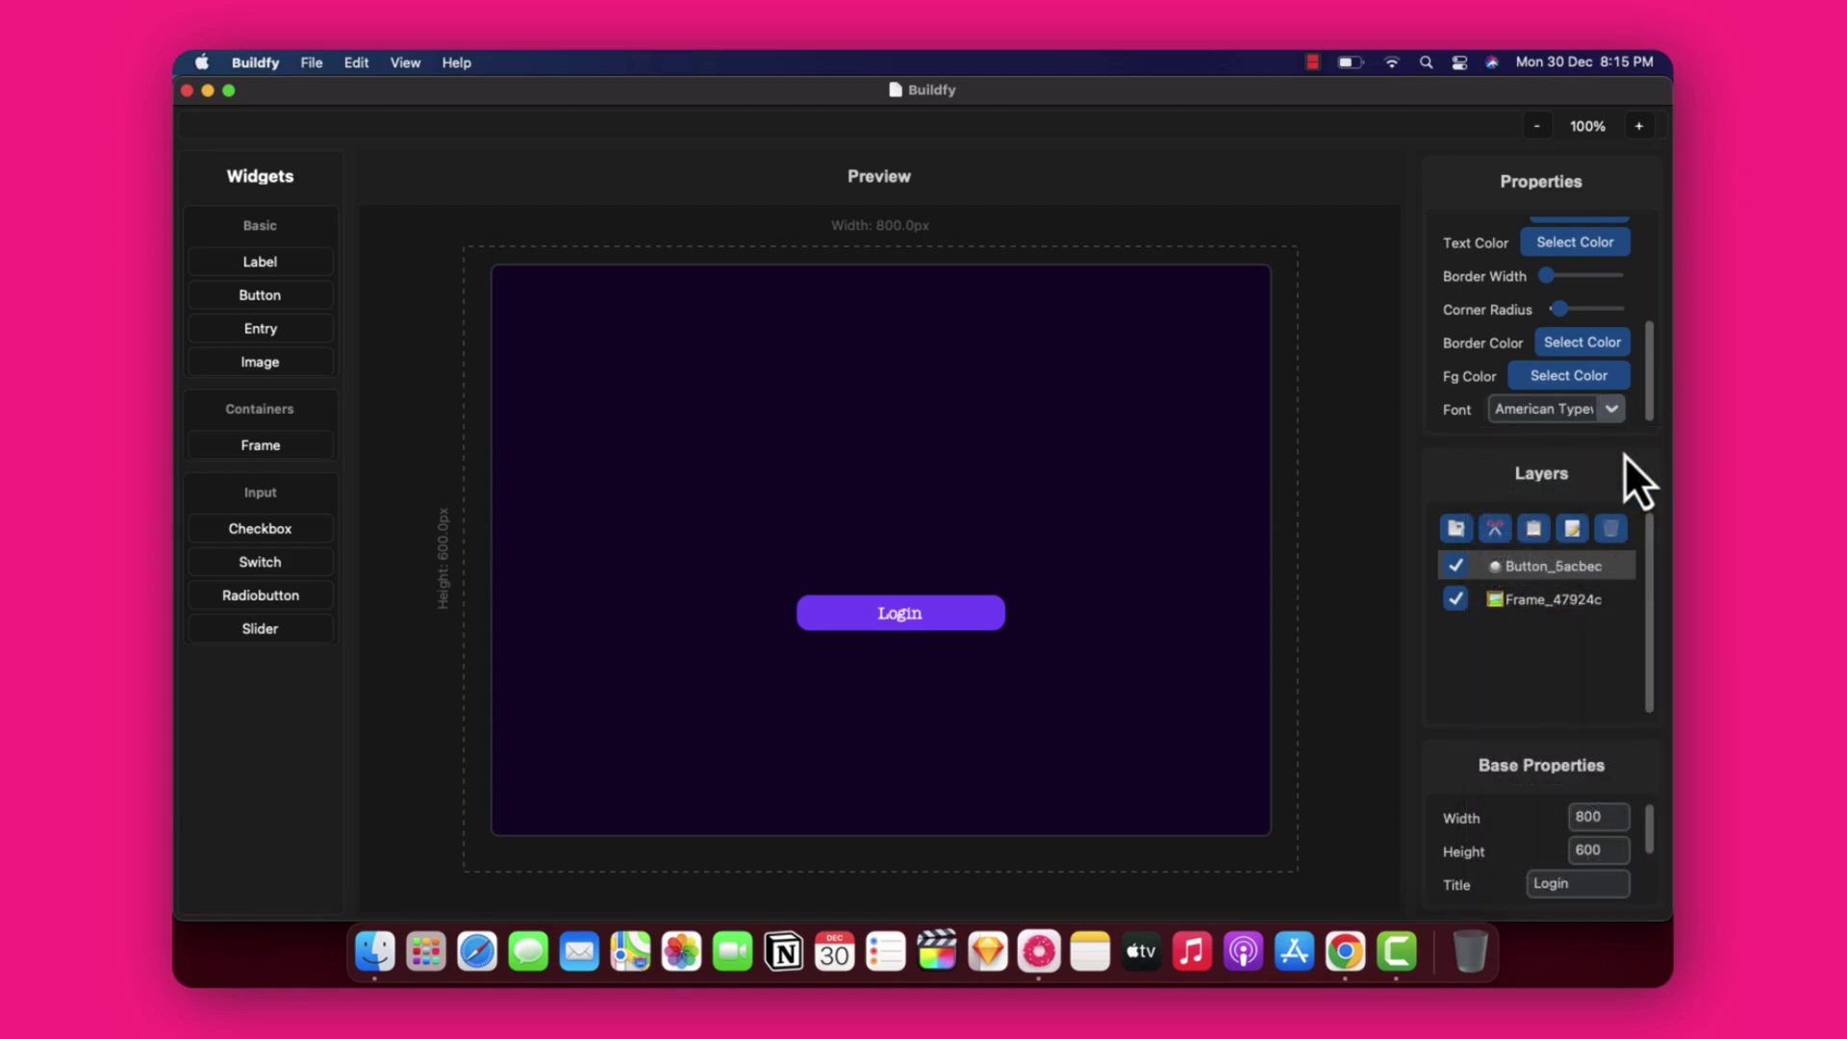
click(1611, 409)
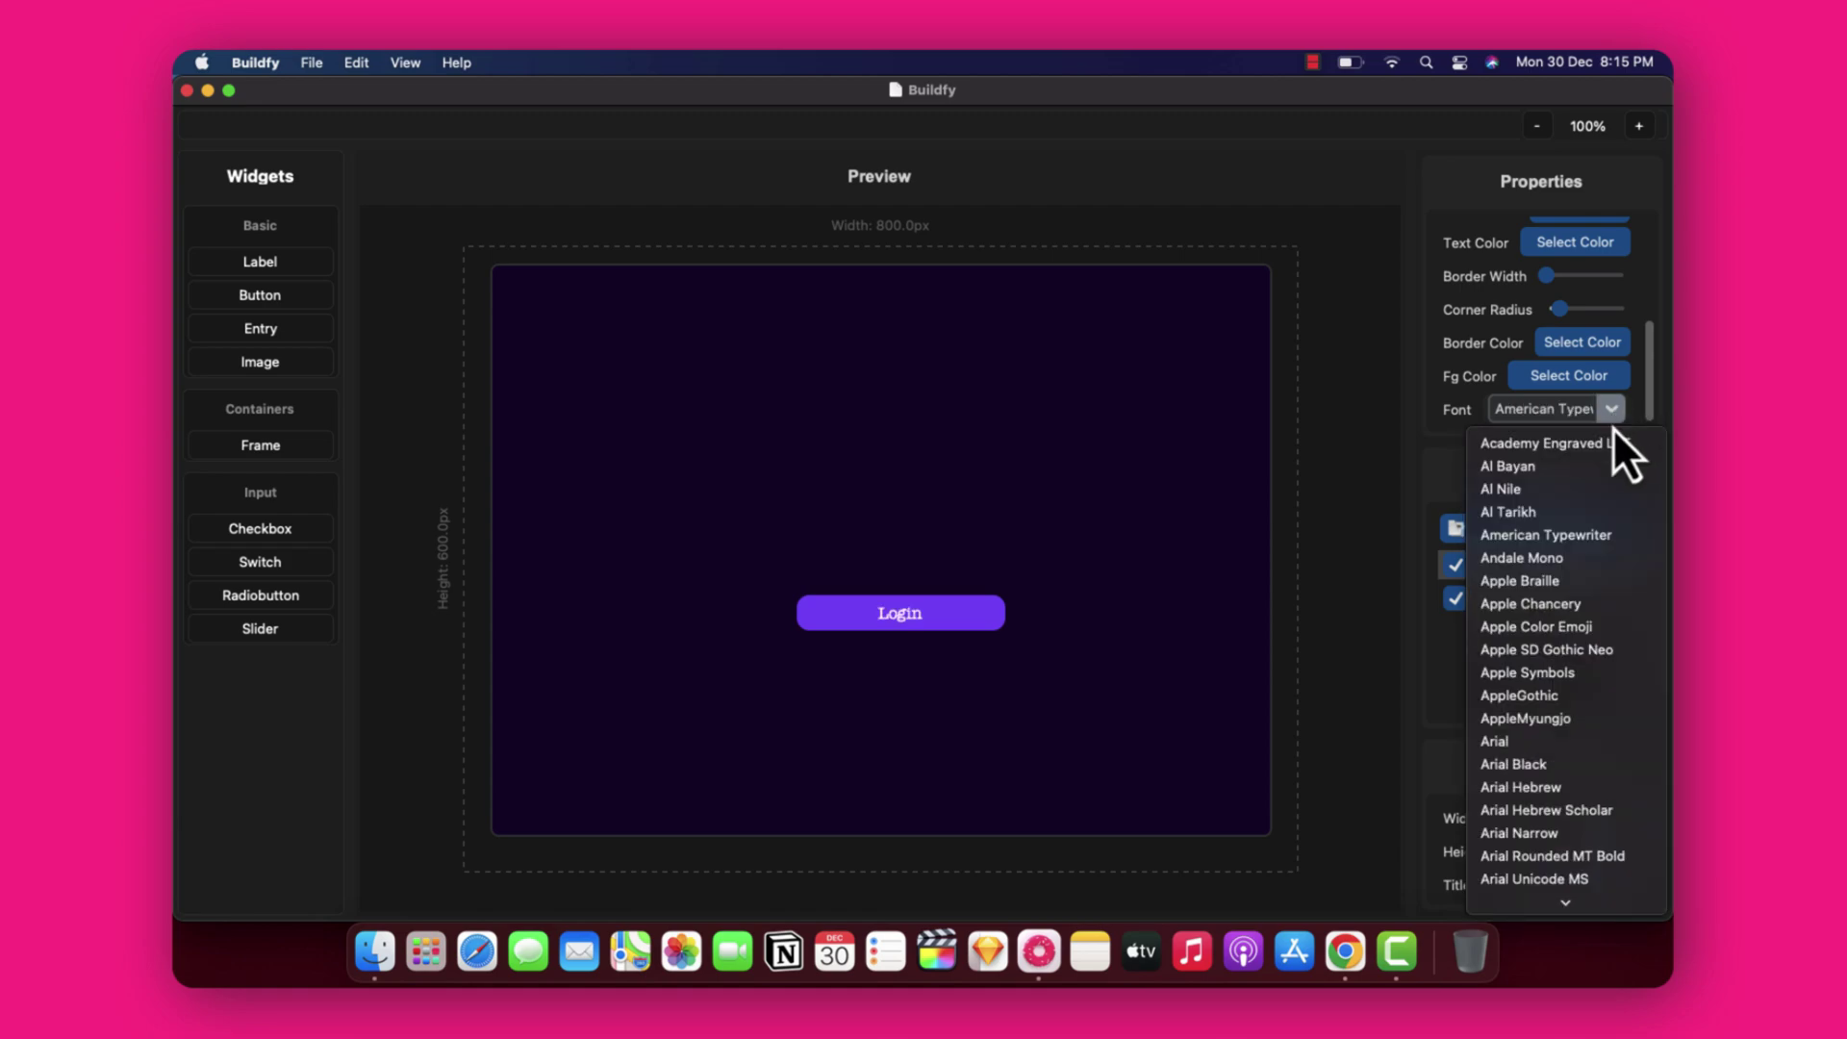
click(1583, 652)
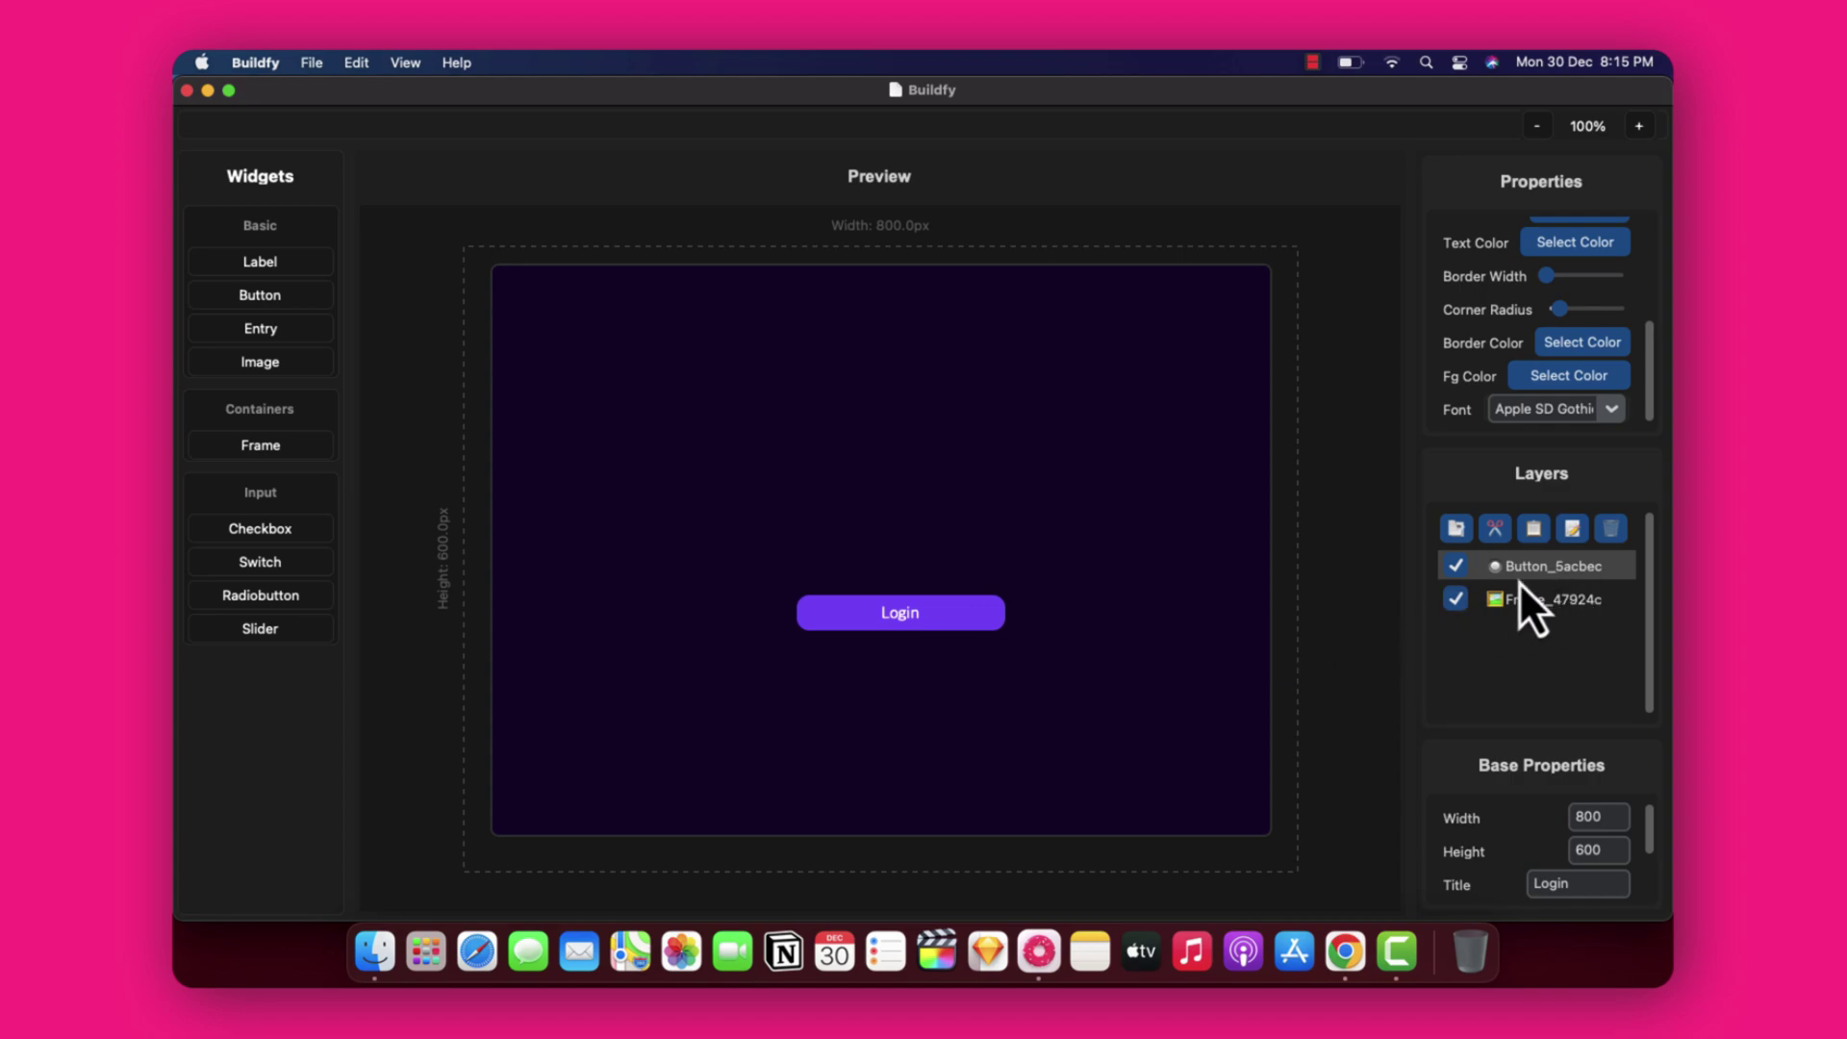
Compare the available properties of the frame layer and the button layer by selecting each in turn.
click(1595, 596)
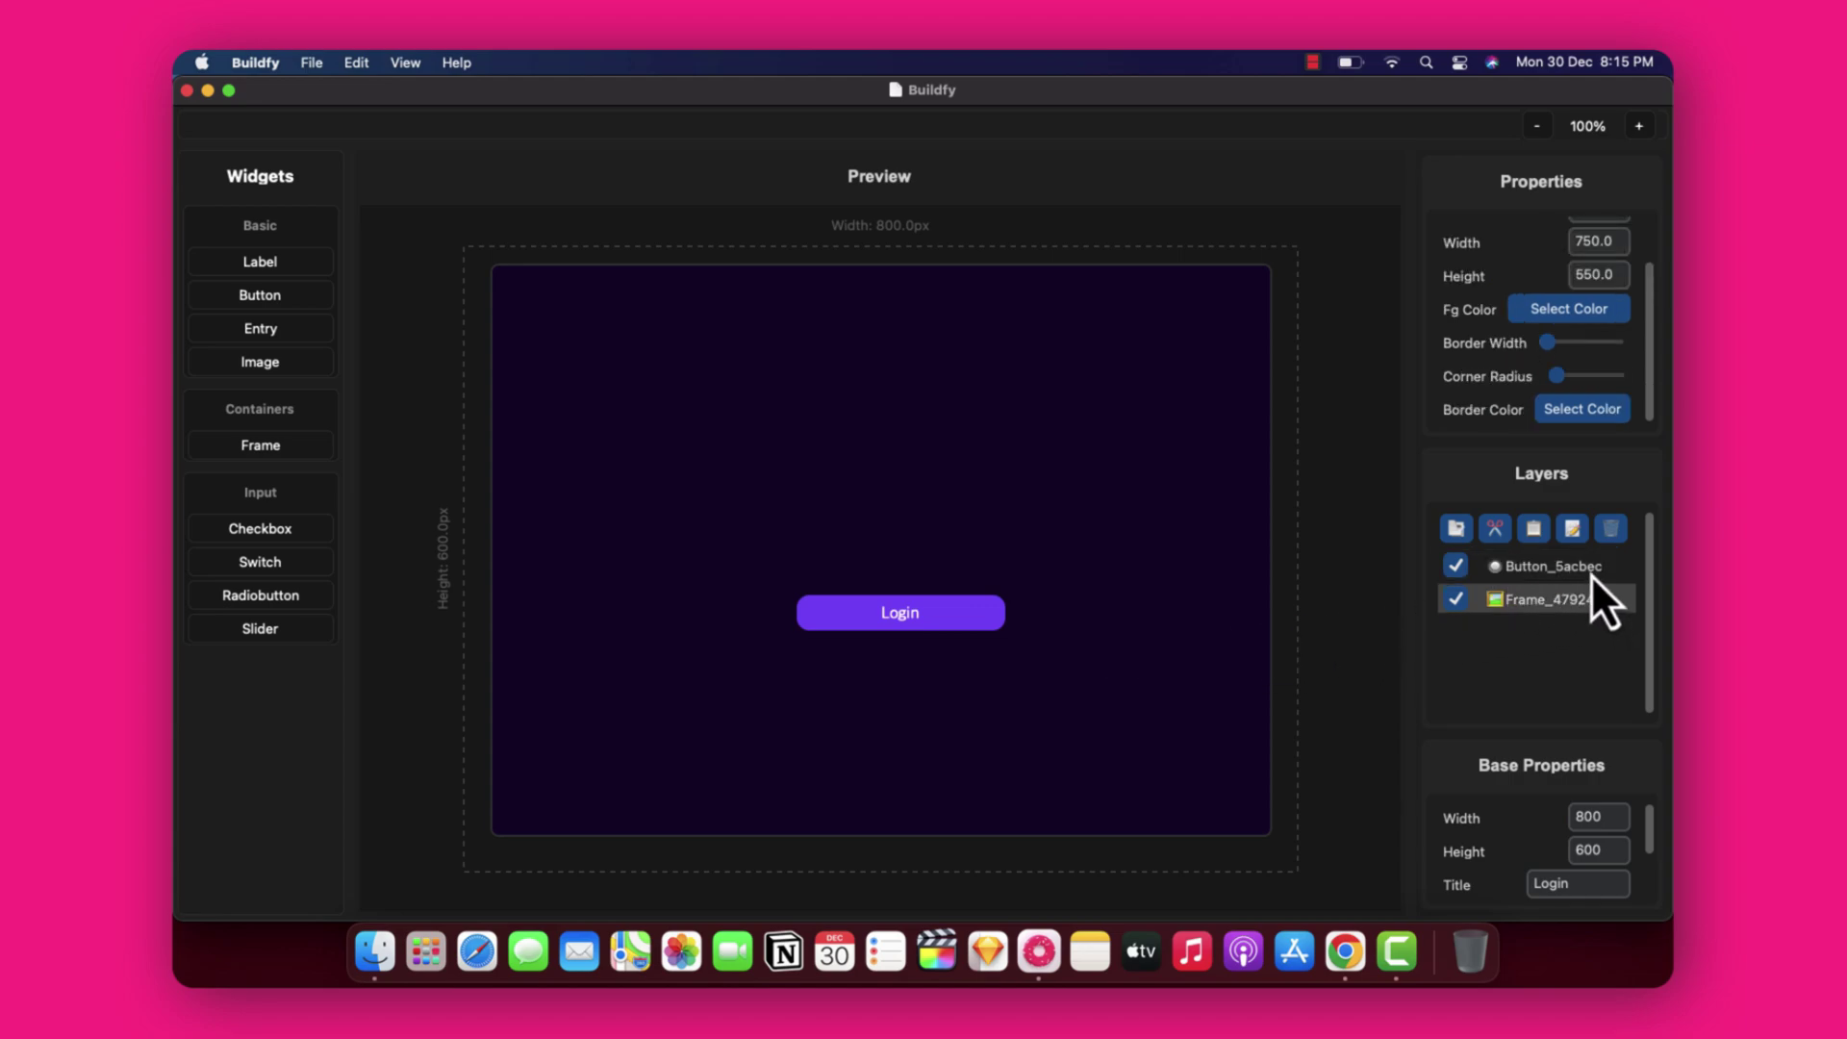
click(1591, 572)
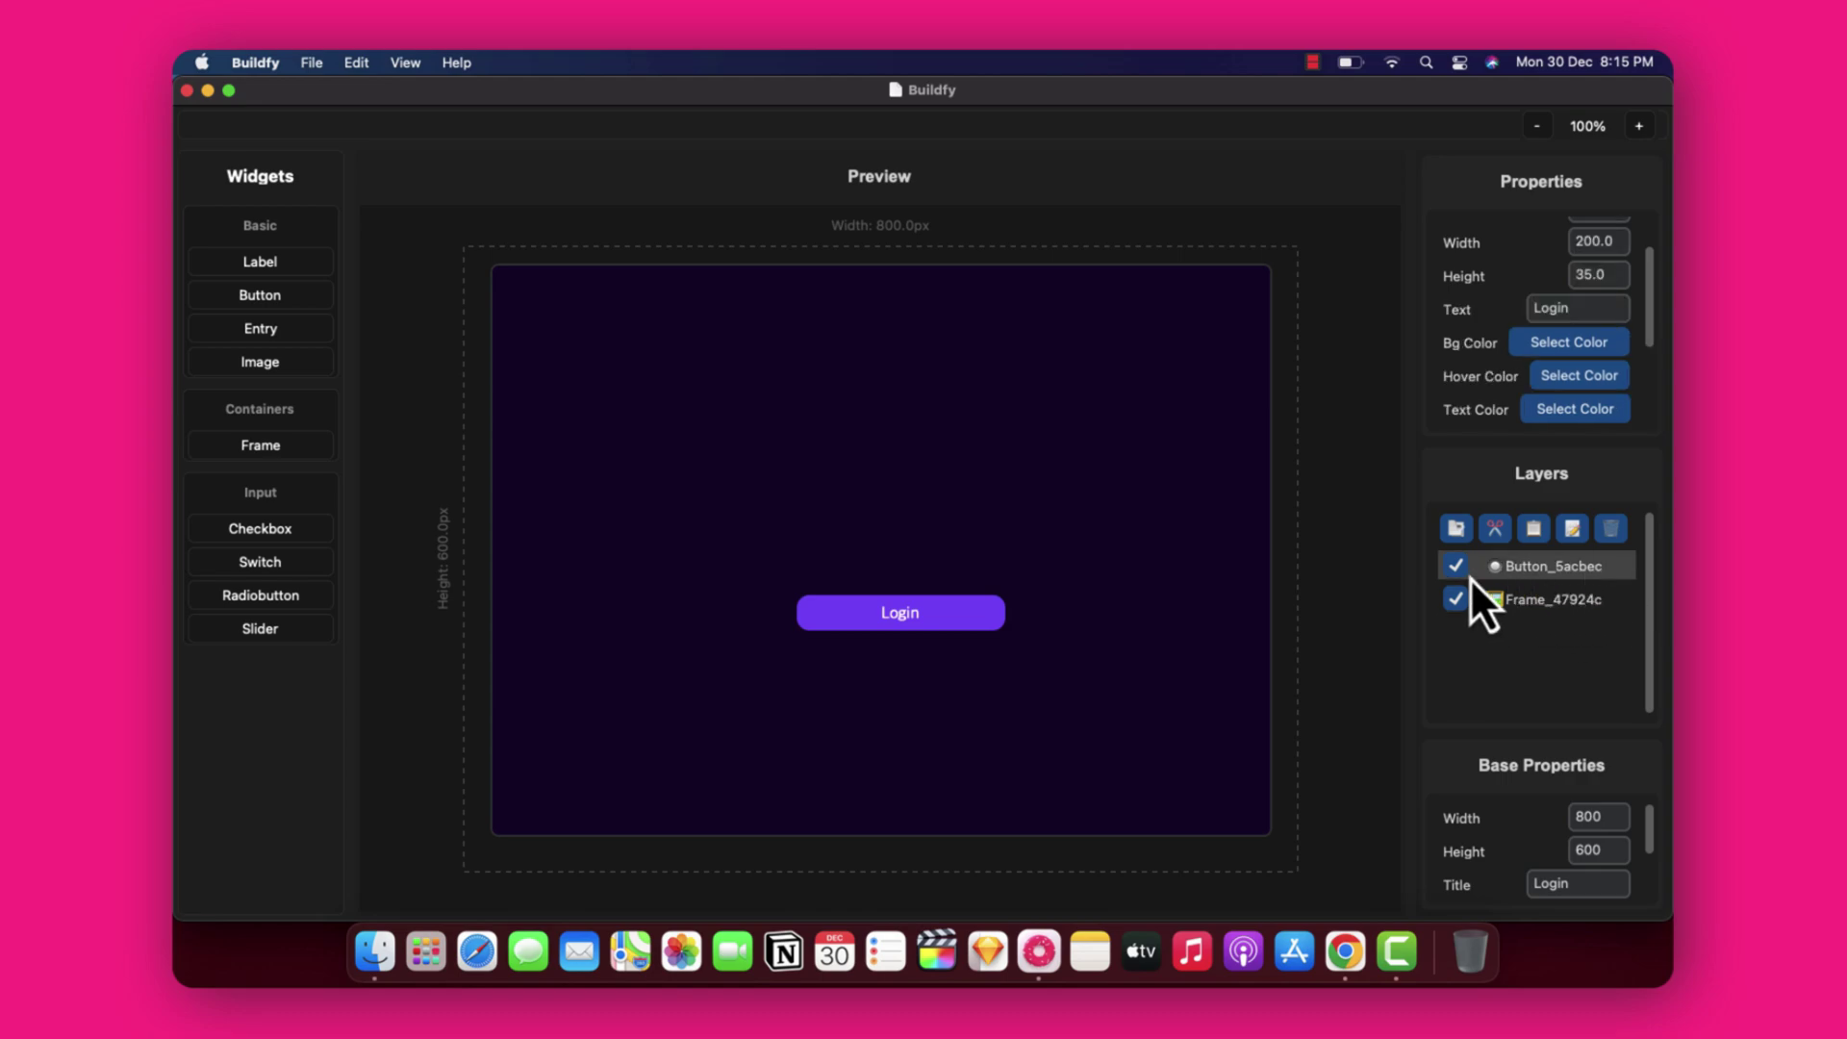
scroll(1532, 416, up, 2)
scroll(1533, 419, down, 4)
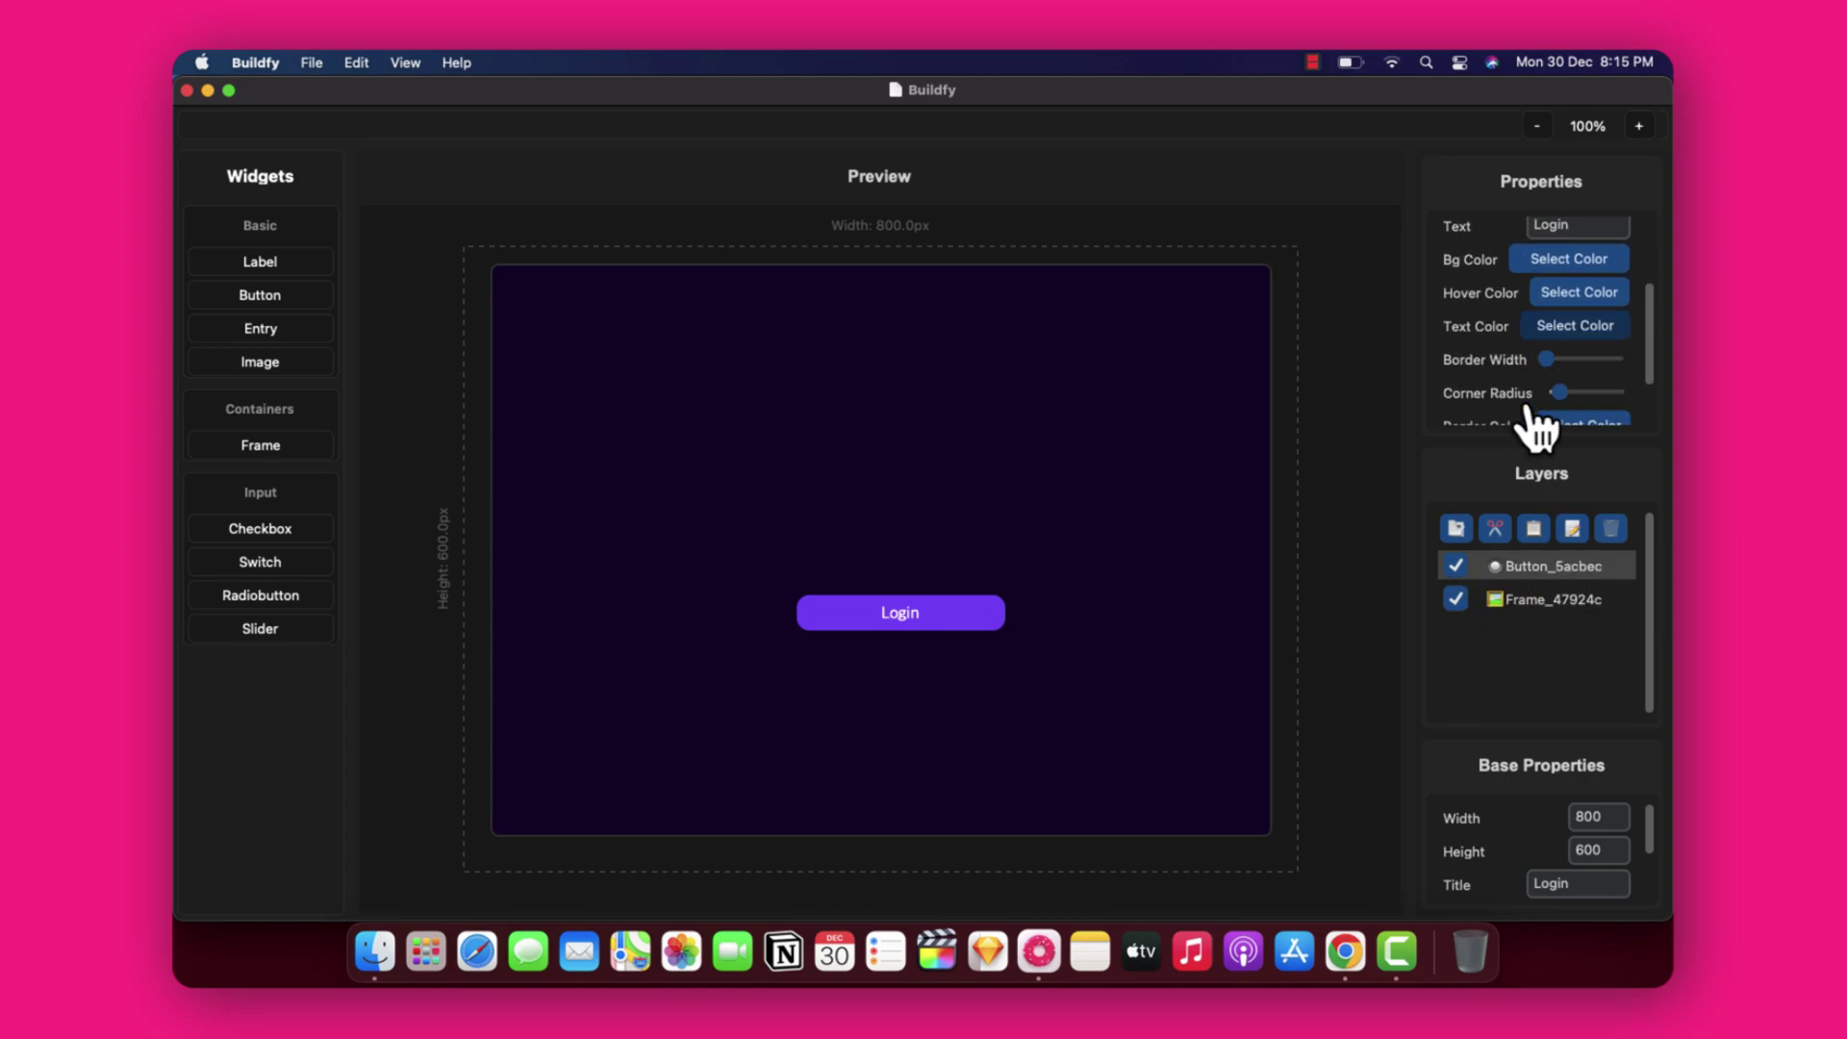
click(1533, 597)
scroll(1537, 289, up, 2)
scroll(1544, 349, down, 3)
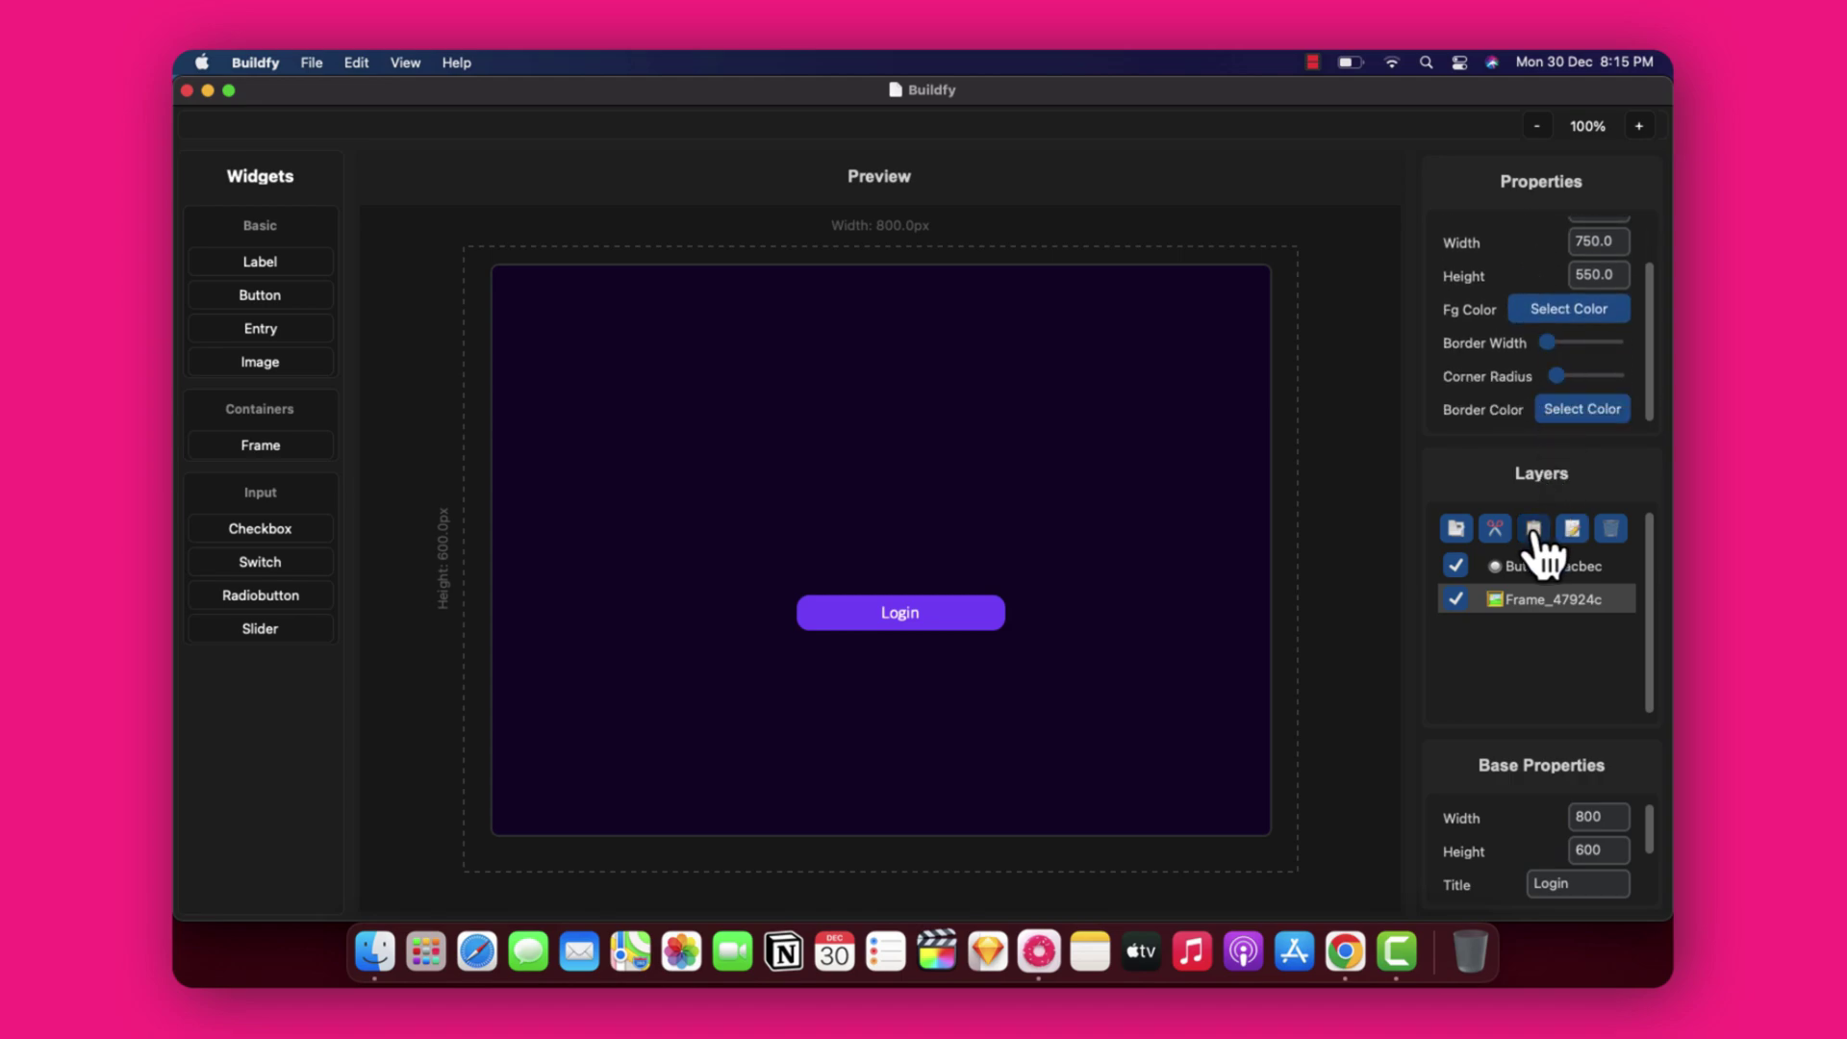
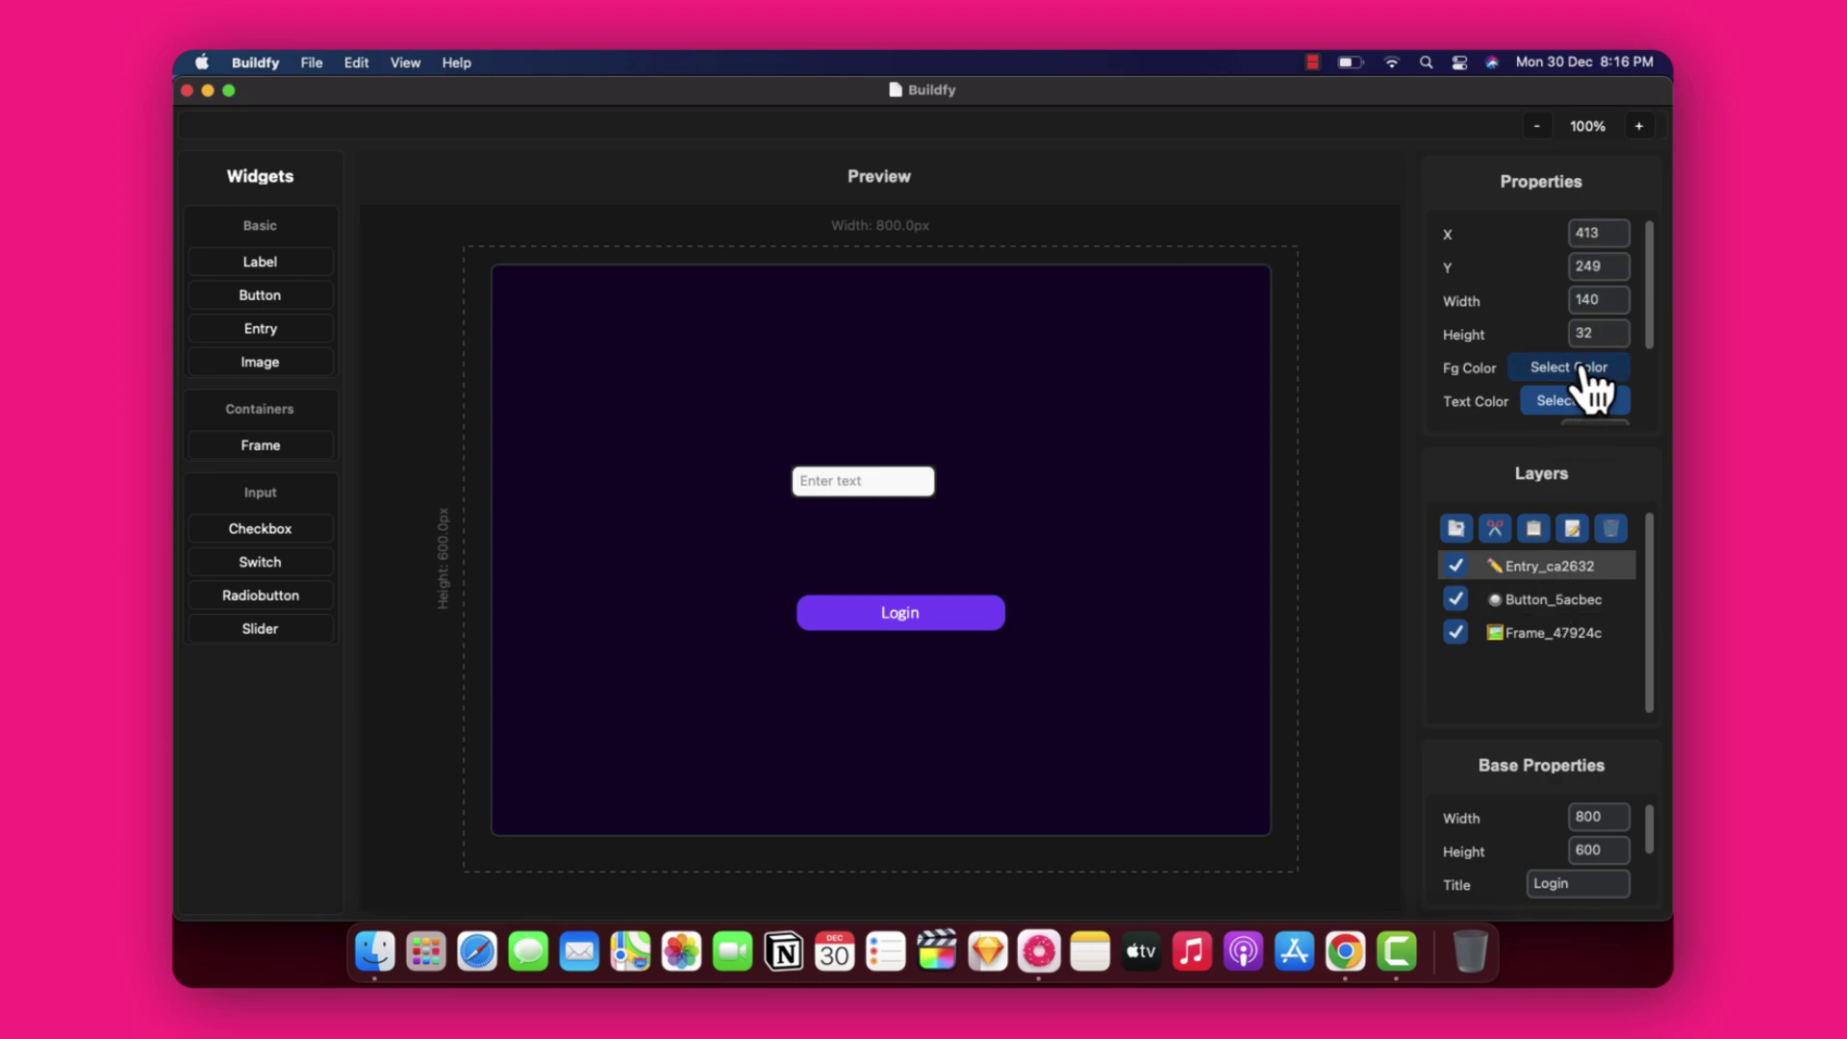
Set the text entry's width to 200 and height to 40, and move it up, roughly aligned above the Login button.
drag(1624, 298, 1523, 303)
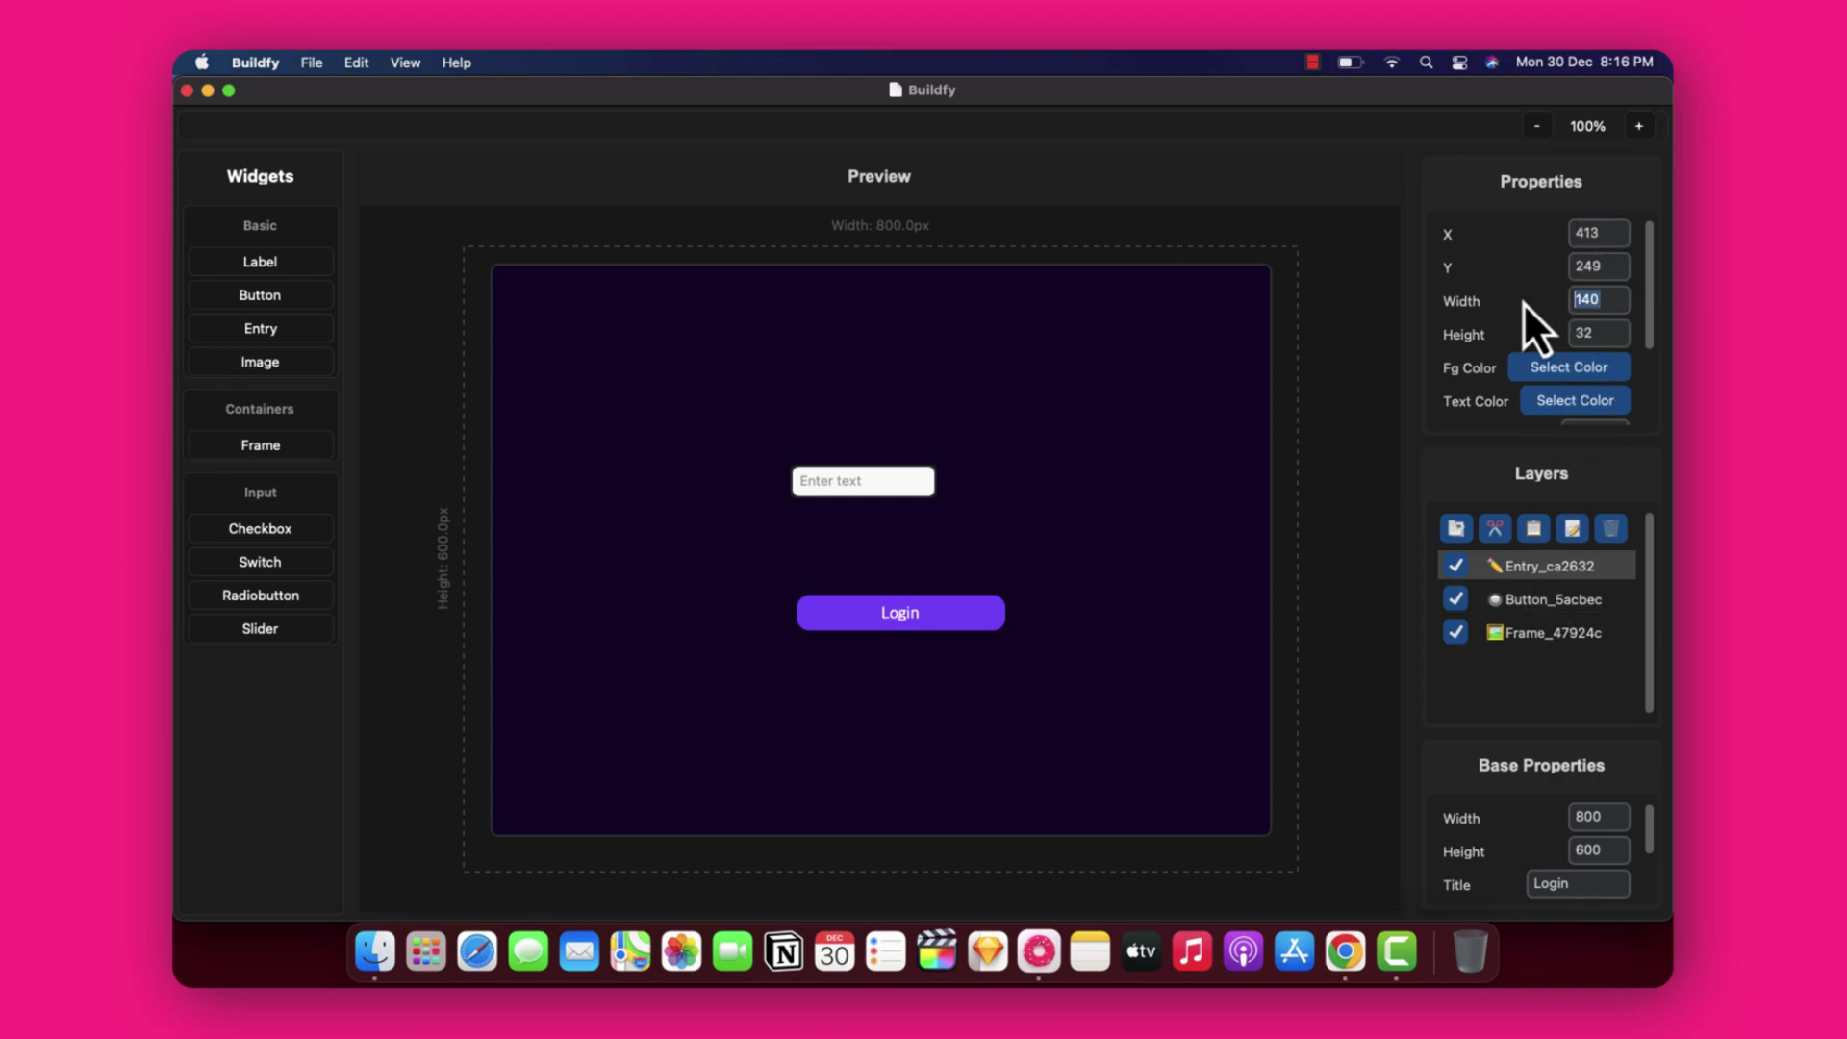
text(200)
key(Return)
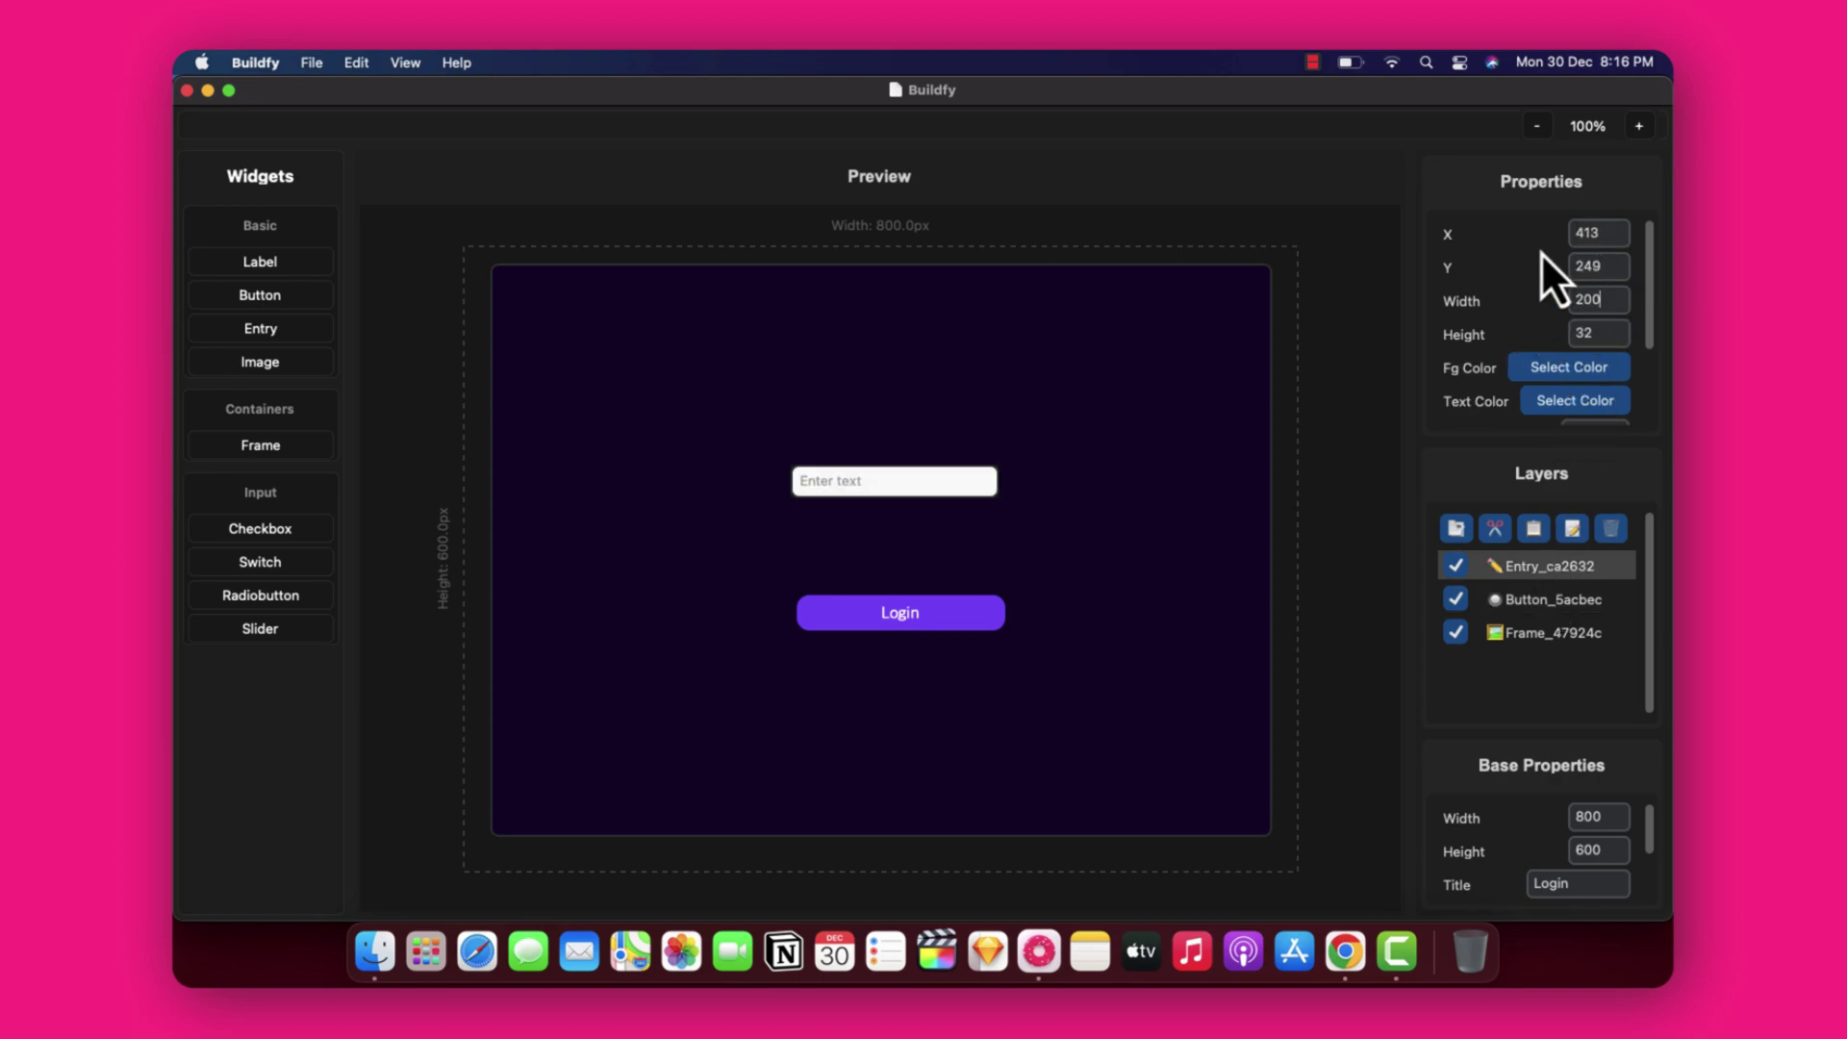
drag(1623, 334, 1511, 337)
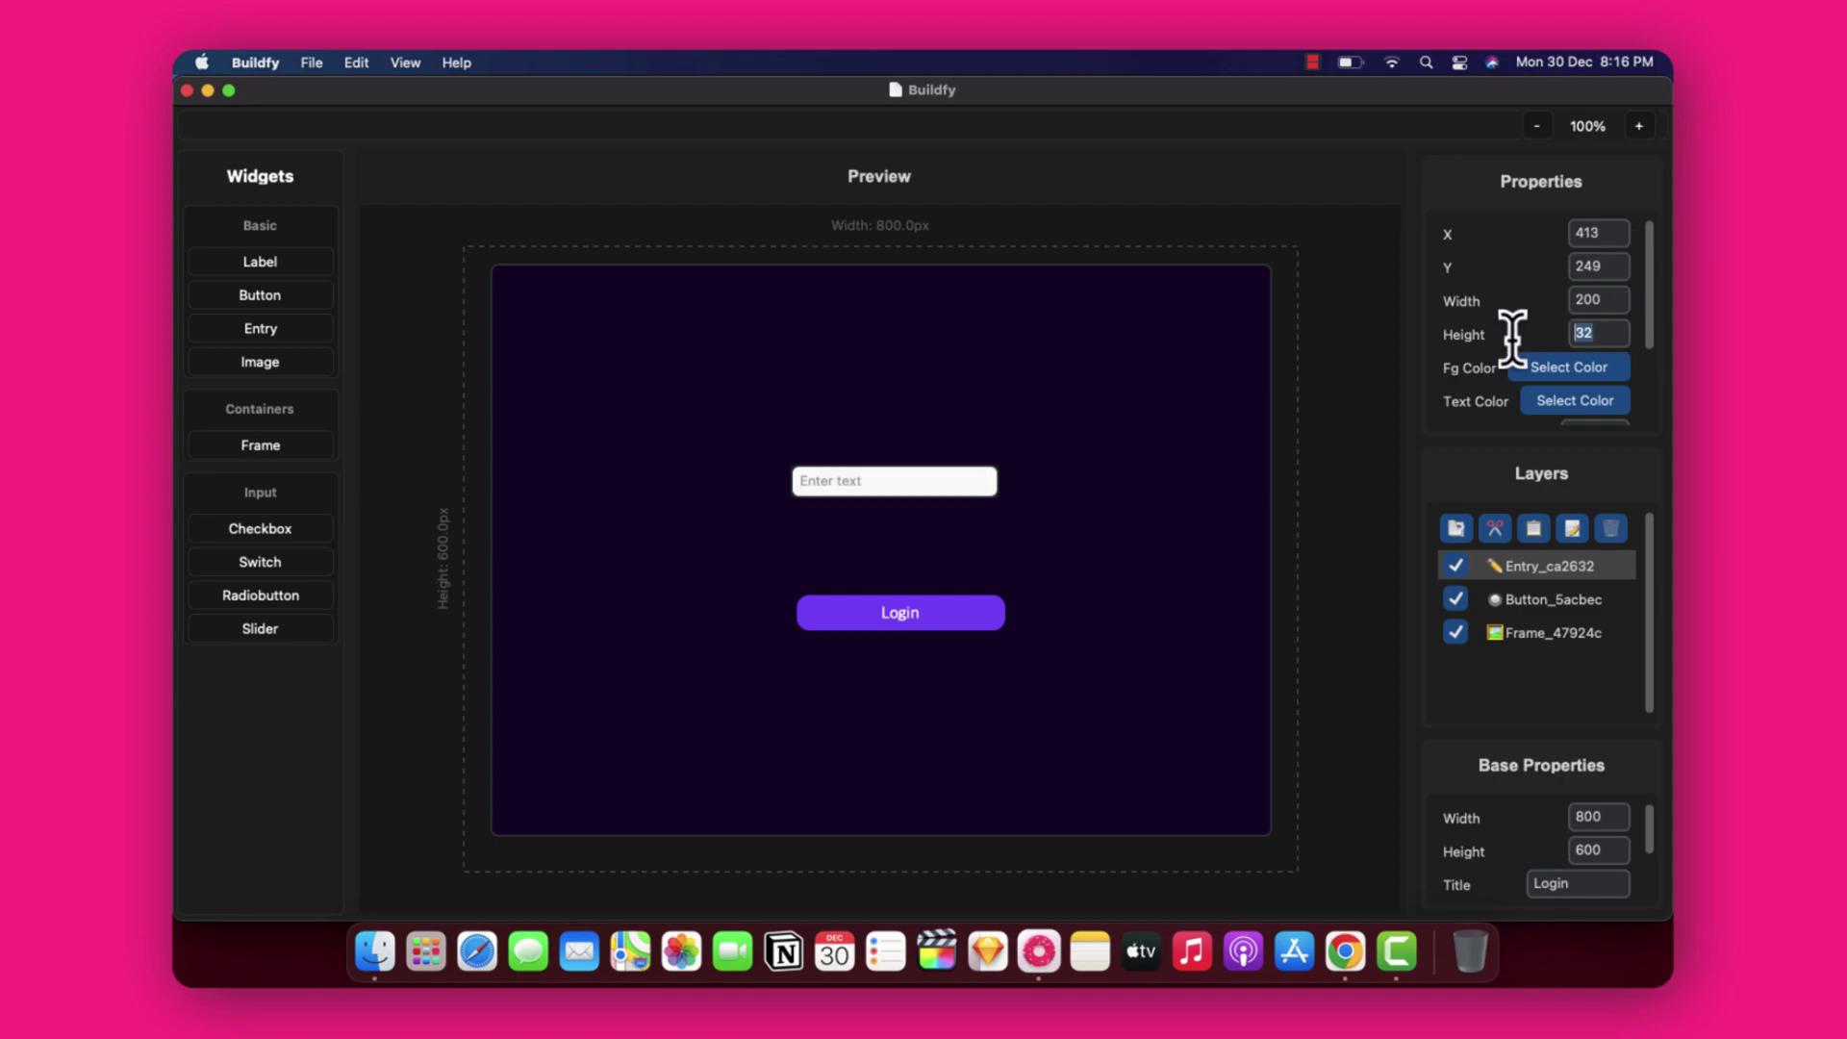
text(40)
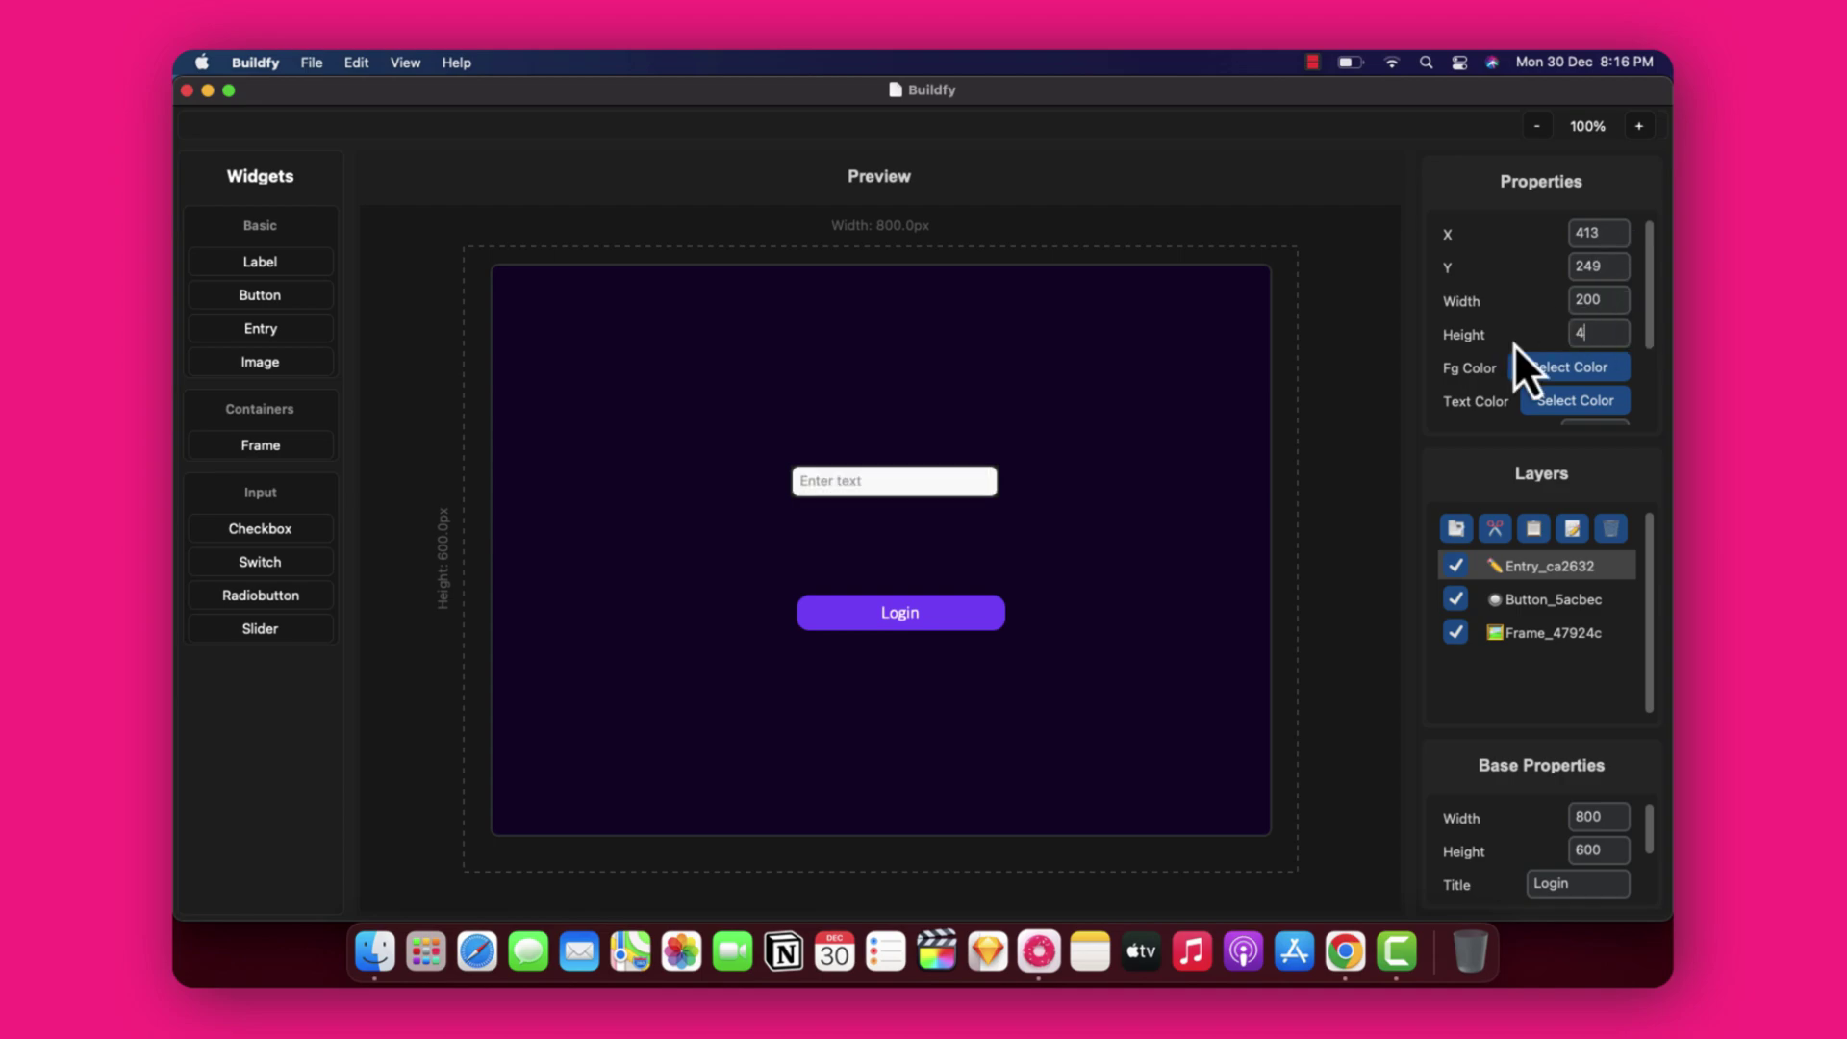
key(Return)
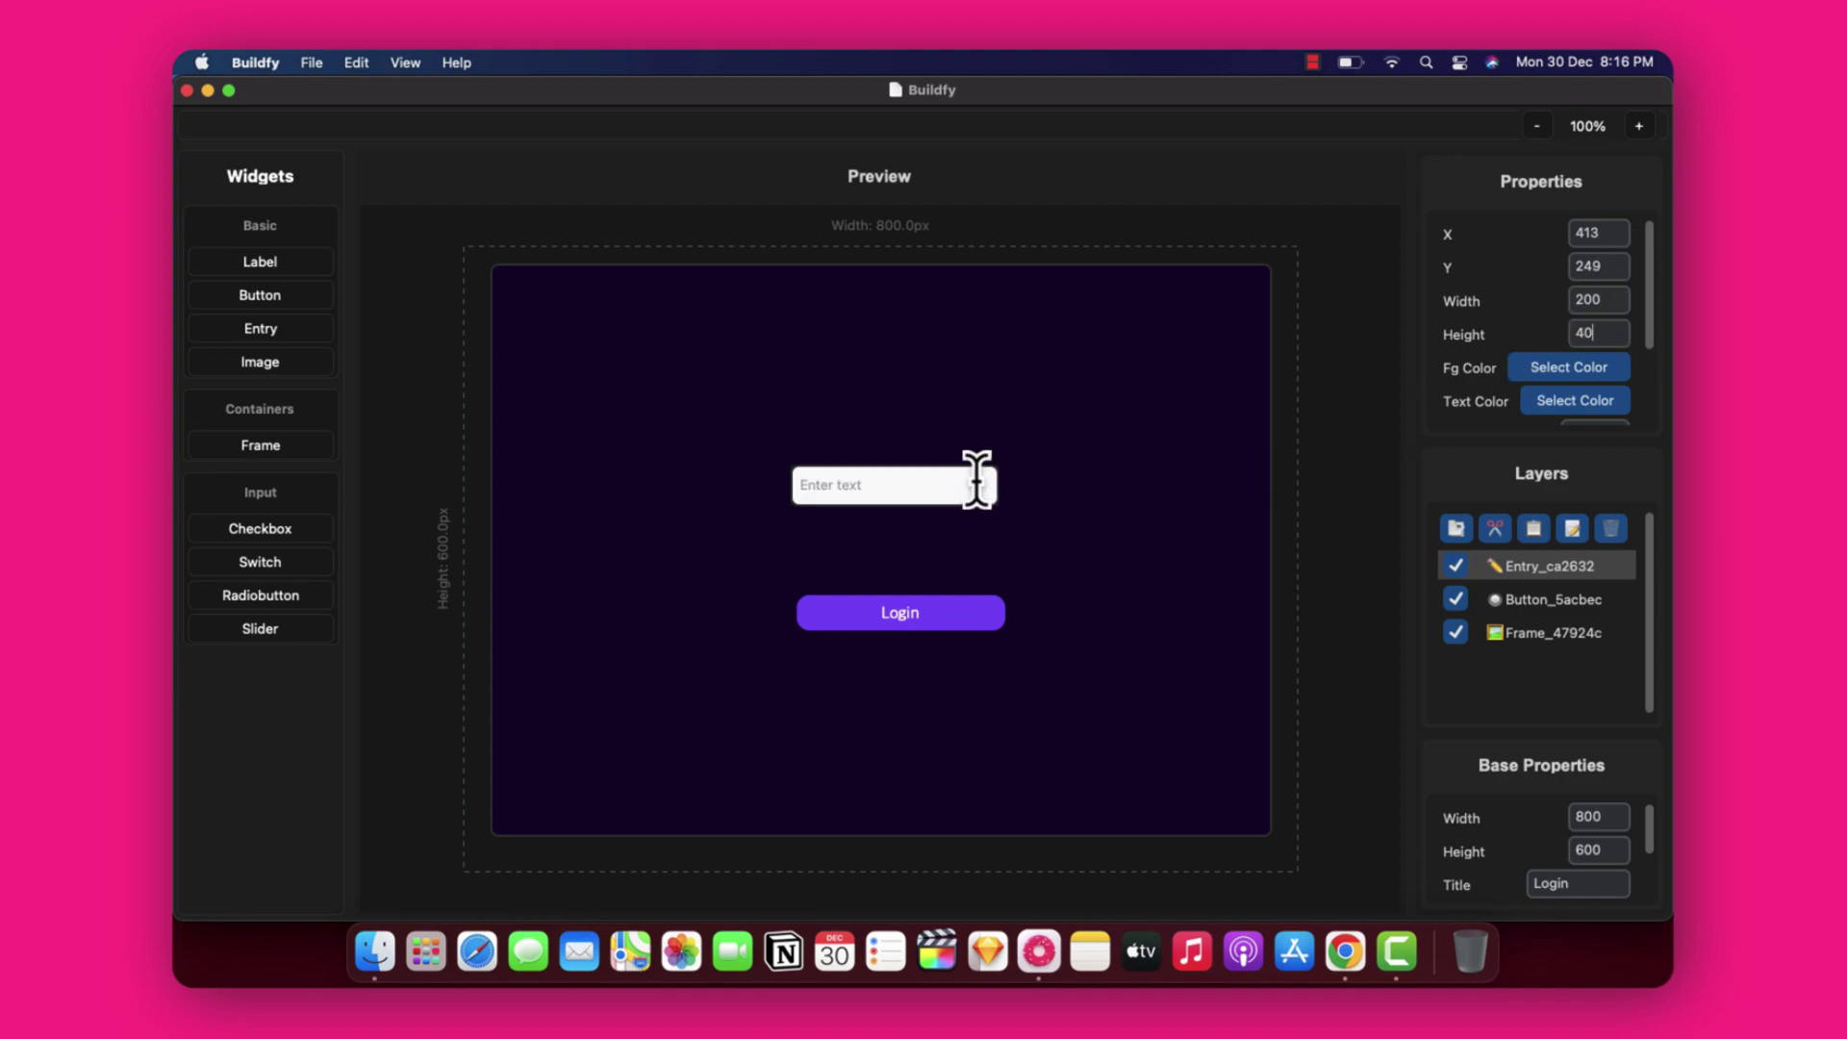
drag(975, 481, 973, 441)
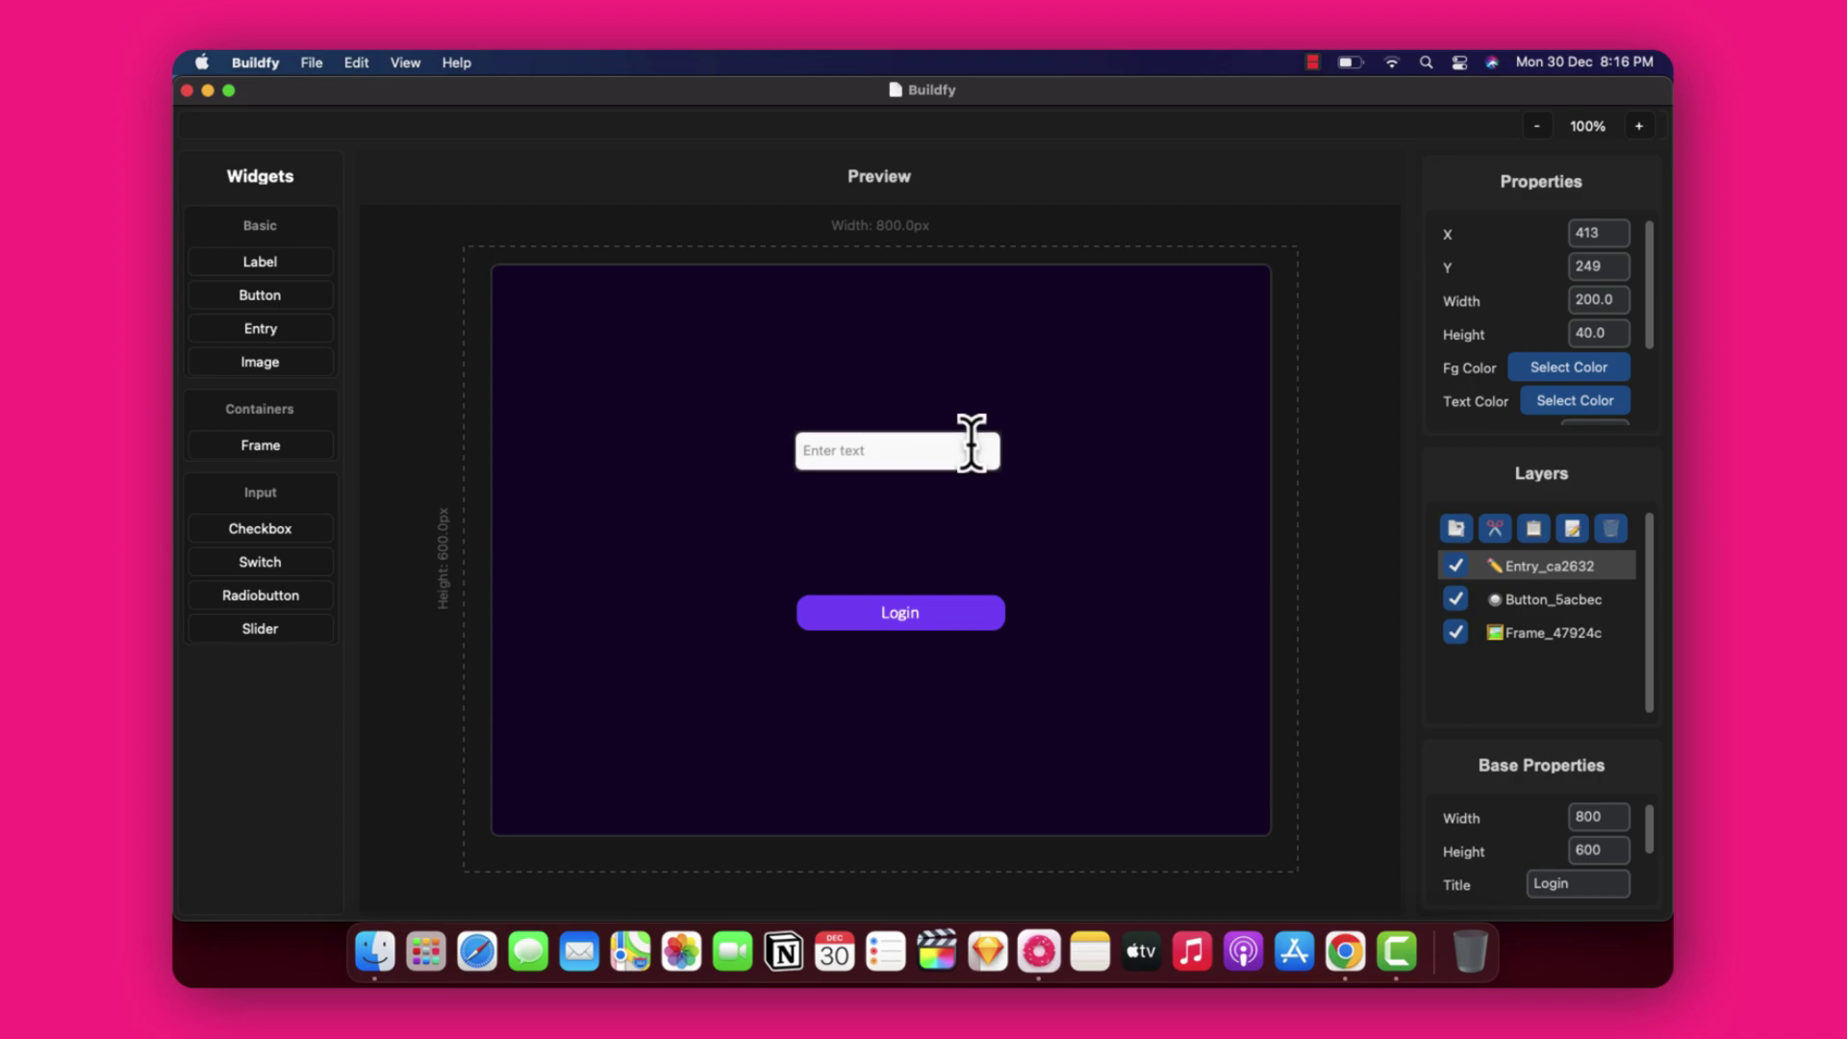
Fine-tune the text entry's height, trying 37 before settling on 39.
triple_click(1608, 333)
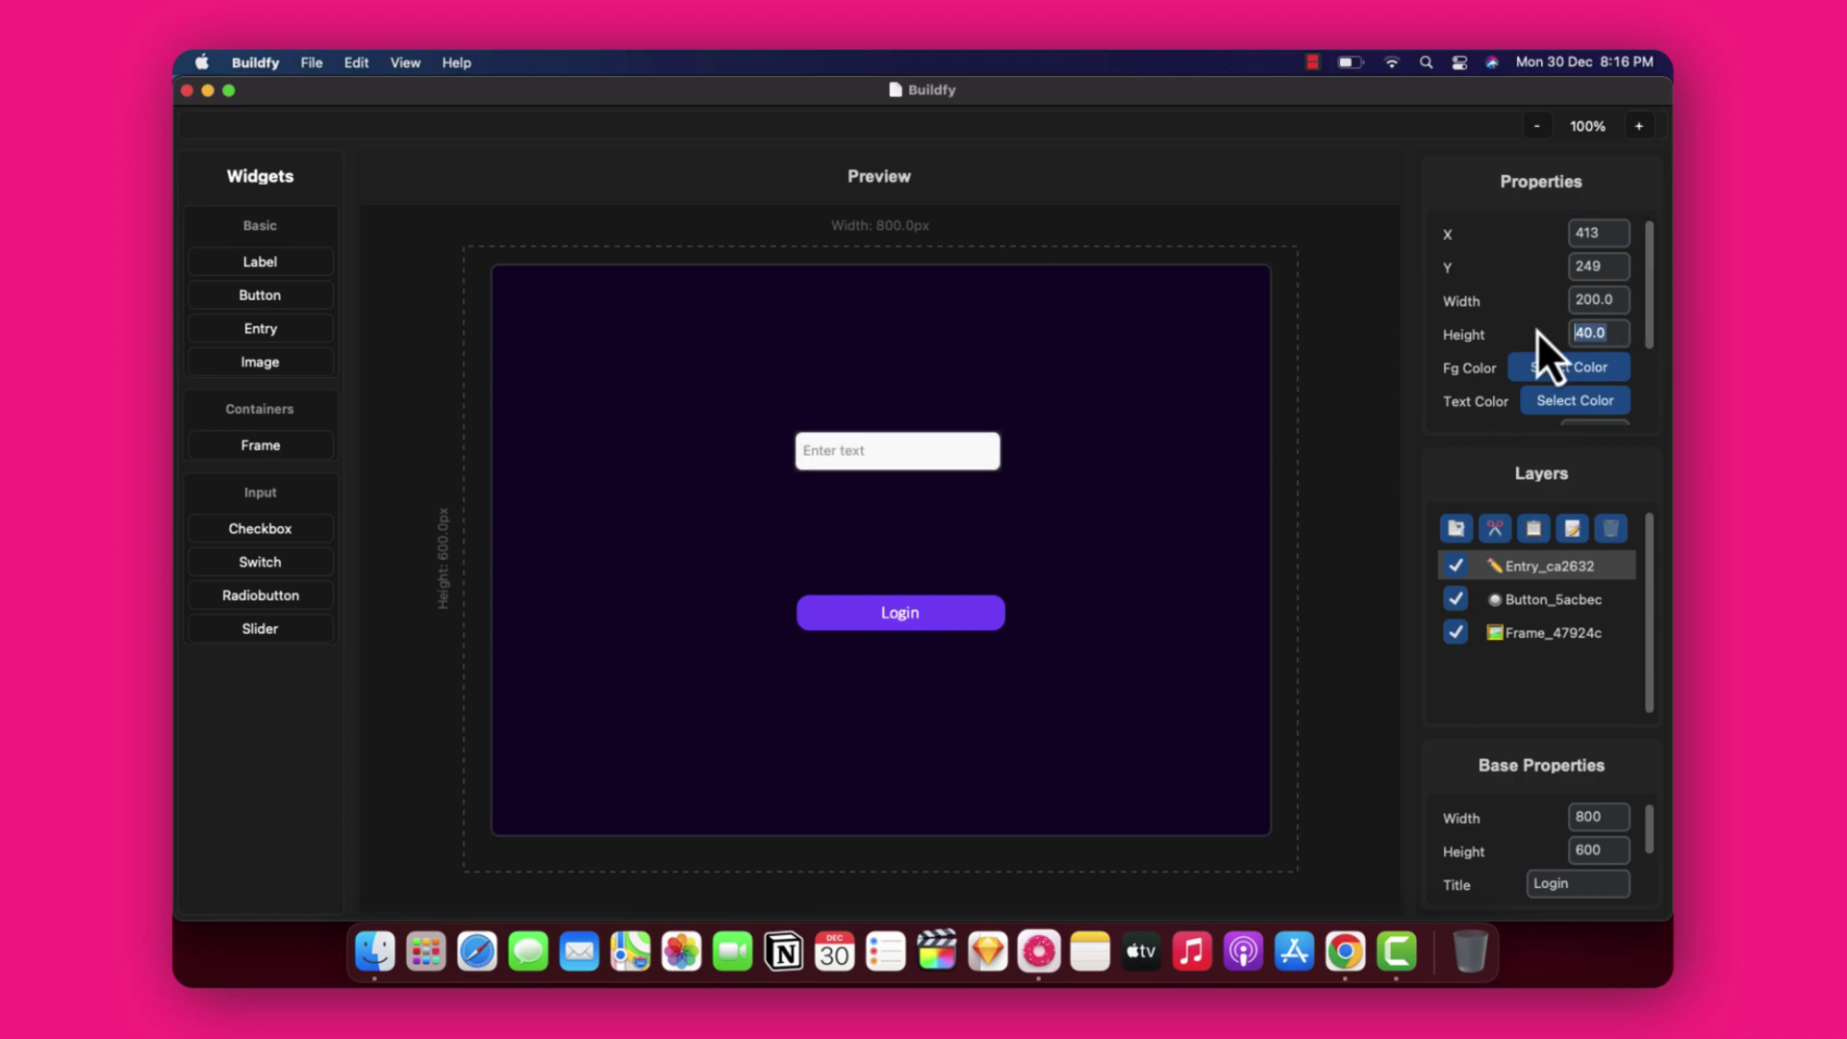
text(37)
key(Return)
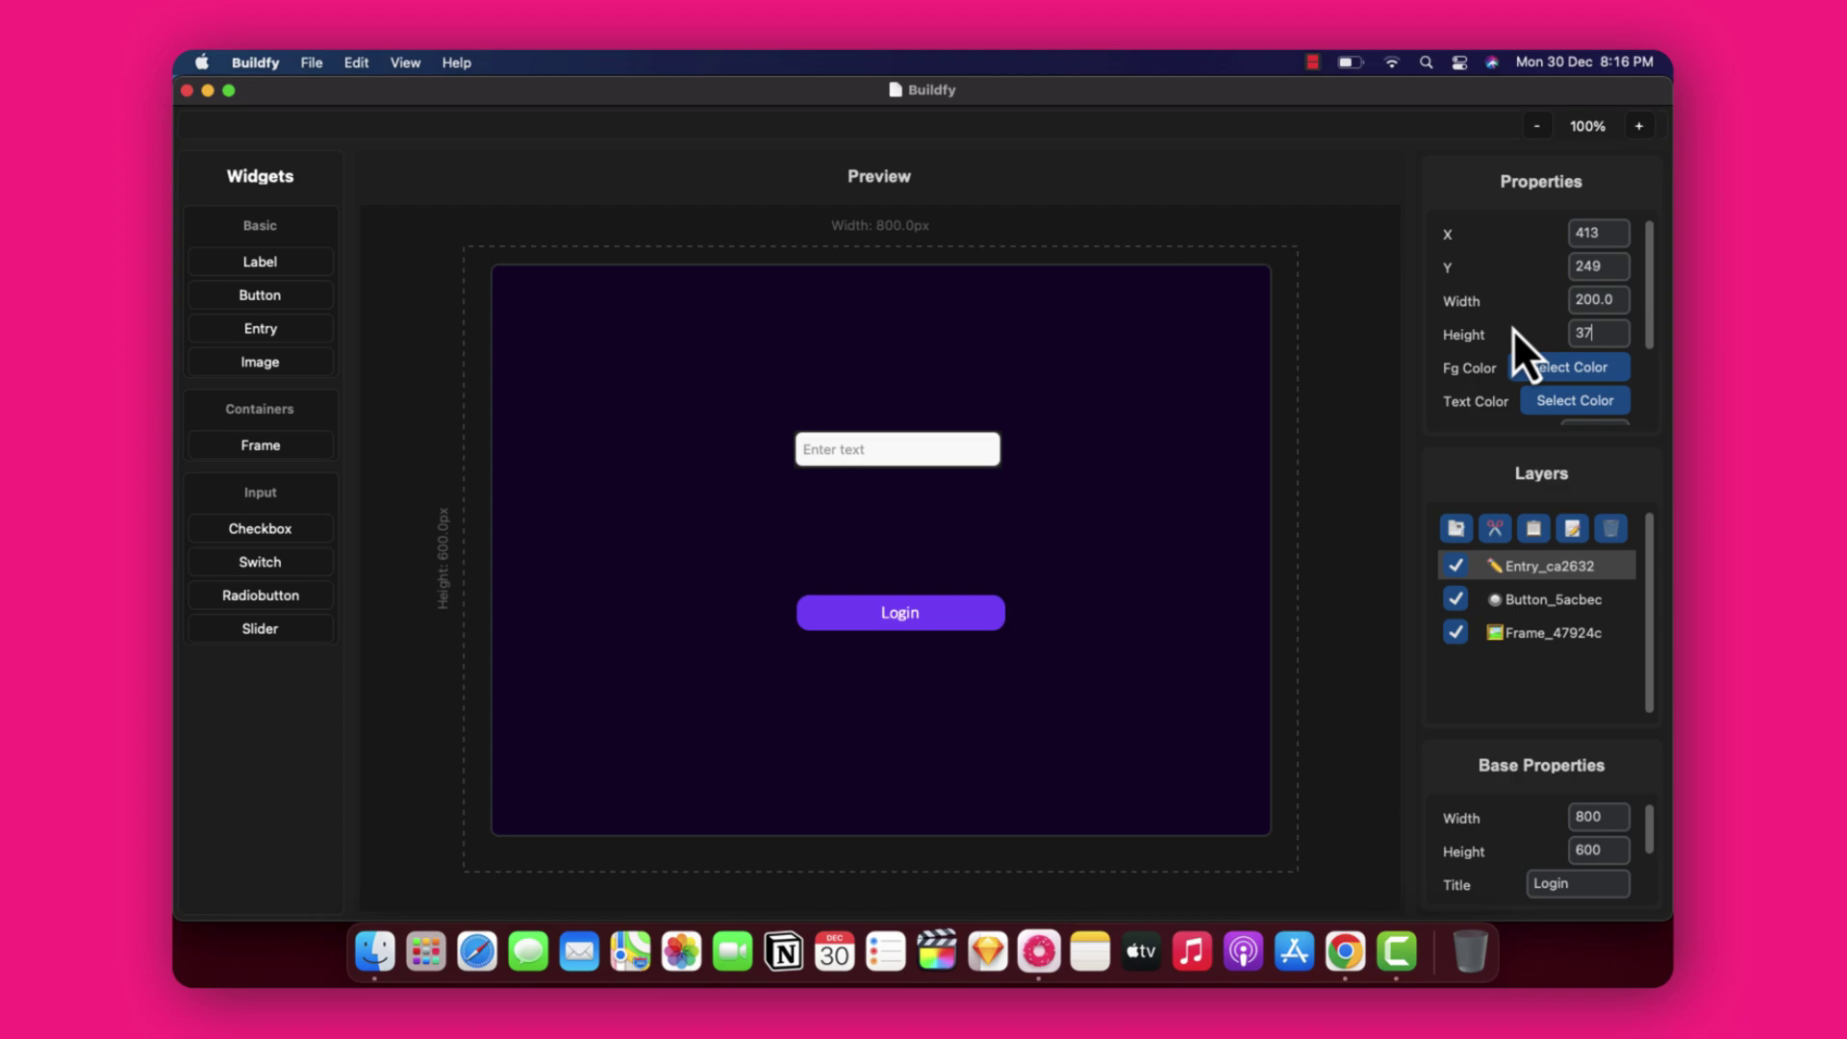
click(1602, 332)
key(BackSpace)
text(9)
key(Return)
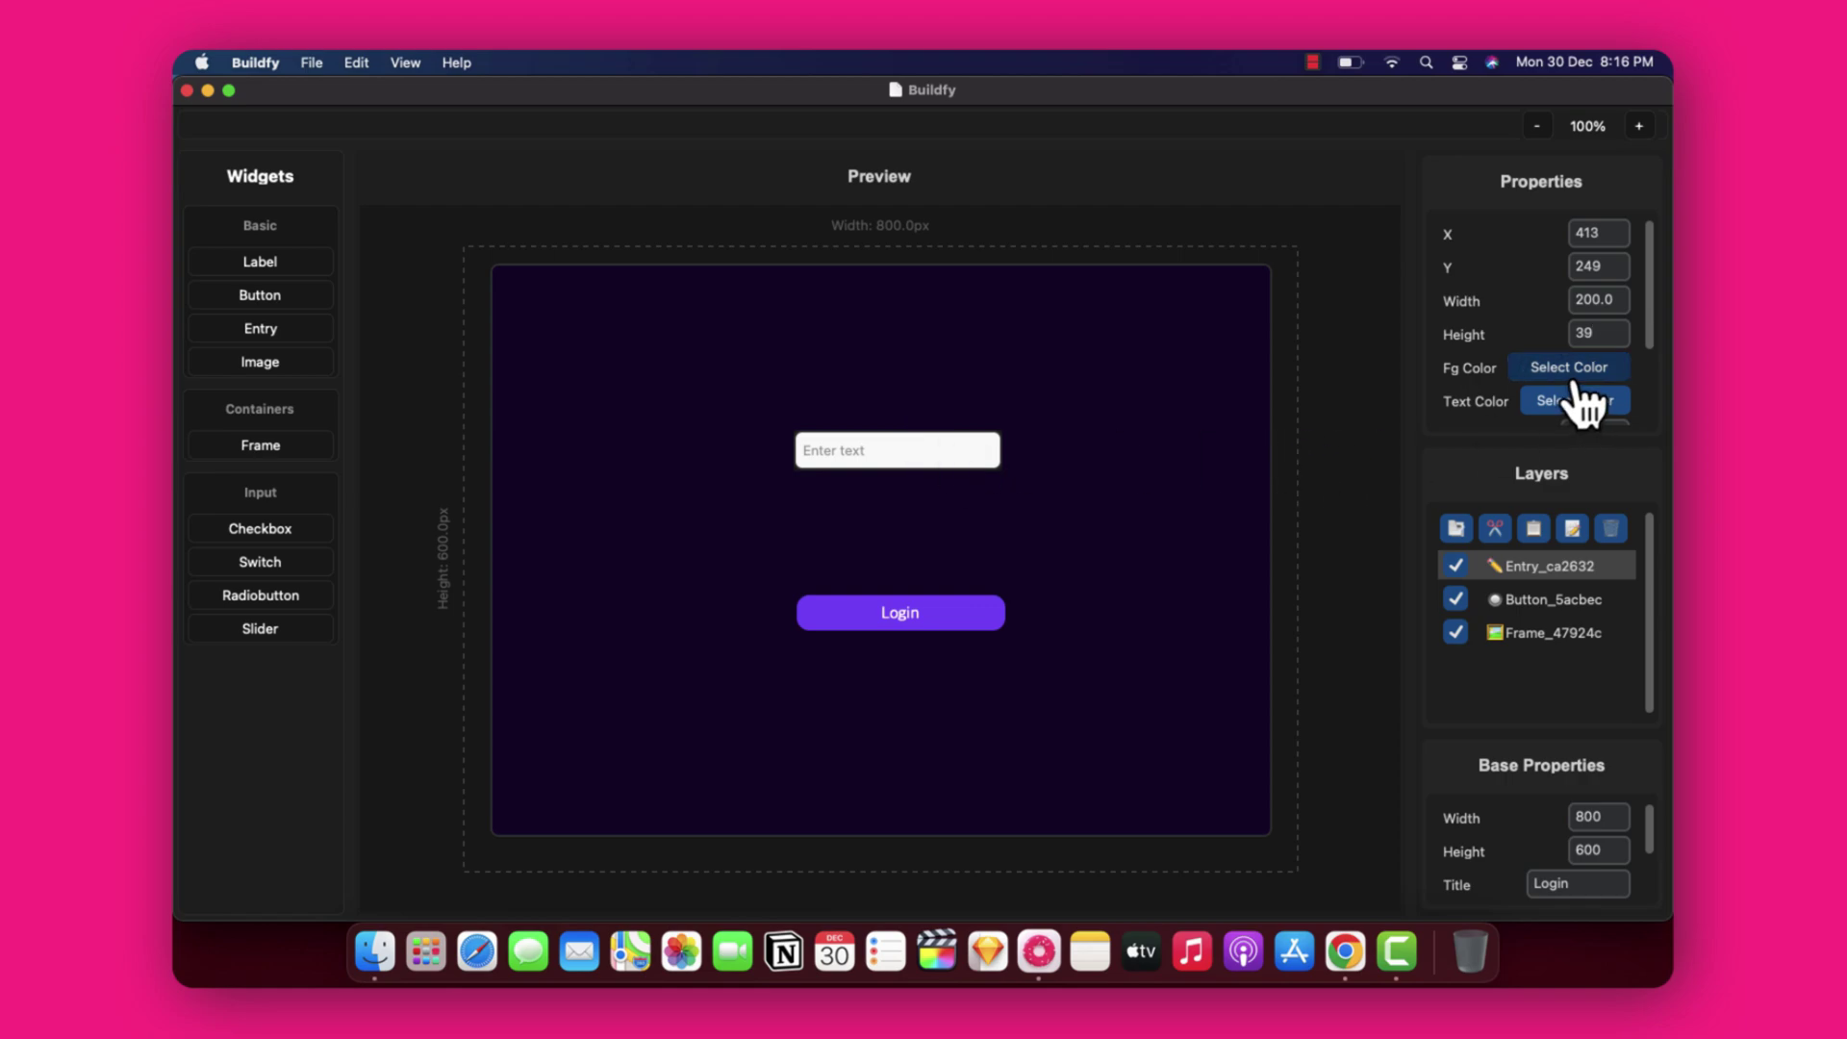
Set the text entry's foreground colour by sampling the frame's dark purple and brightening it to a slightly lighter shade.
scroll(1563, 360, down, 1)
scroll(1561, 360, down, 2)
click(1522, 294)
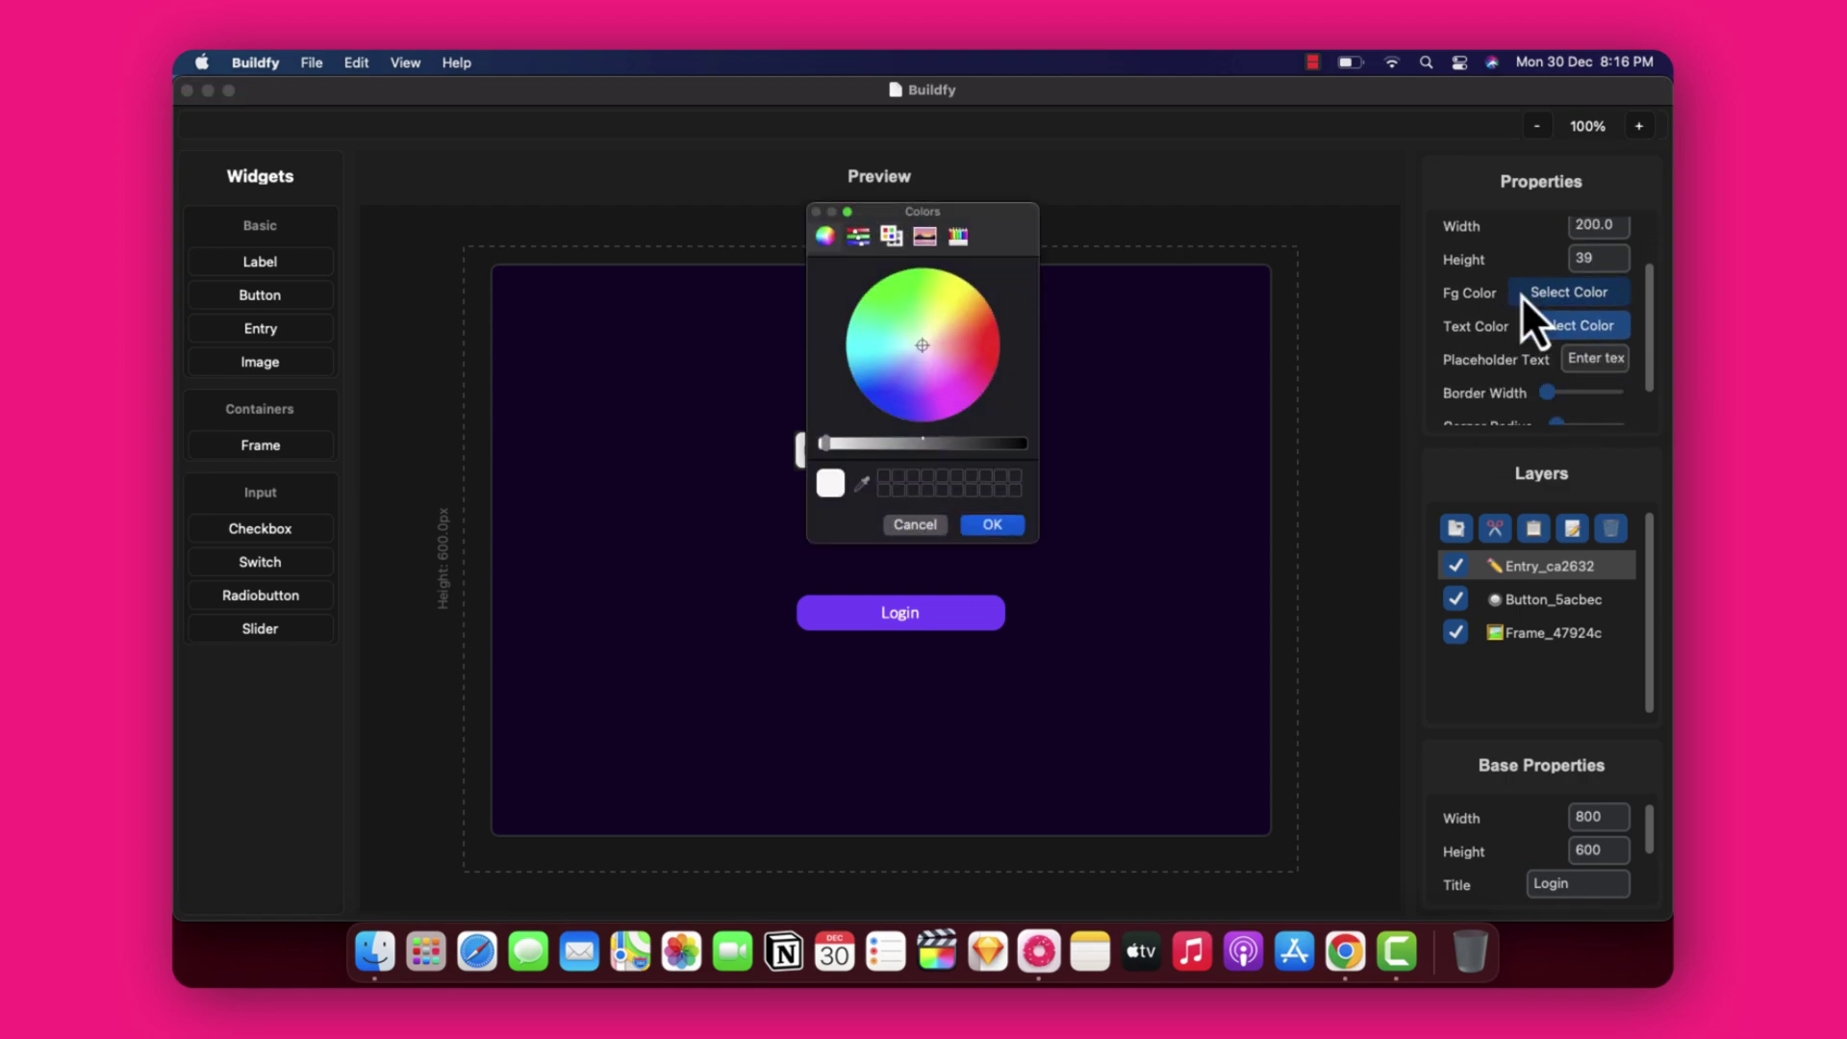
drag(920, 222, 1124, 227)
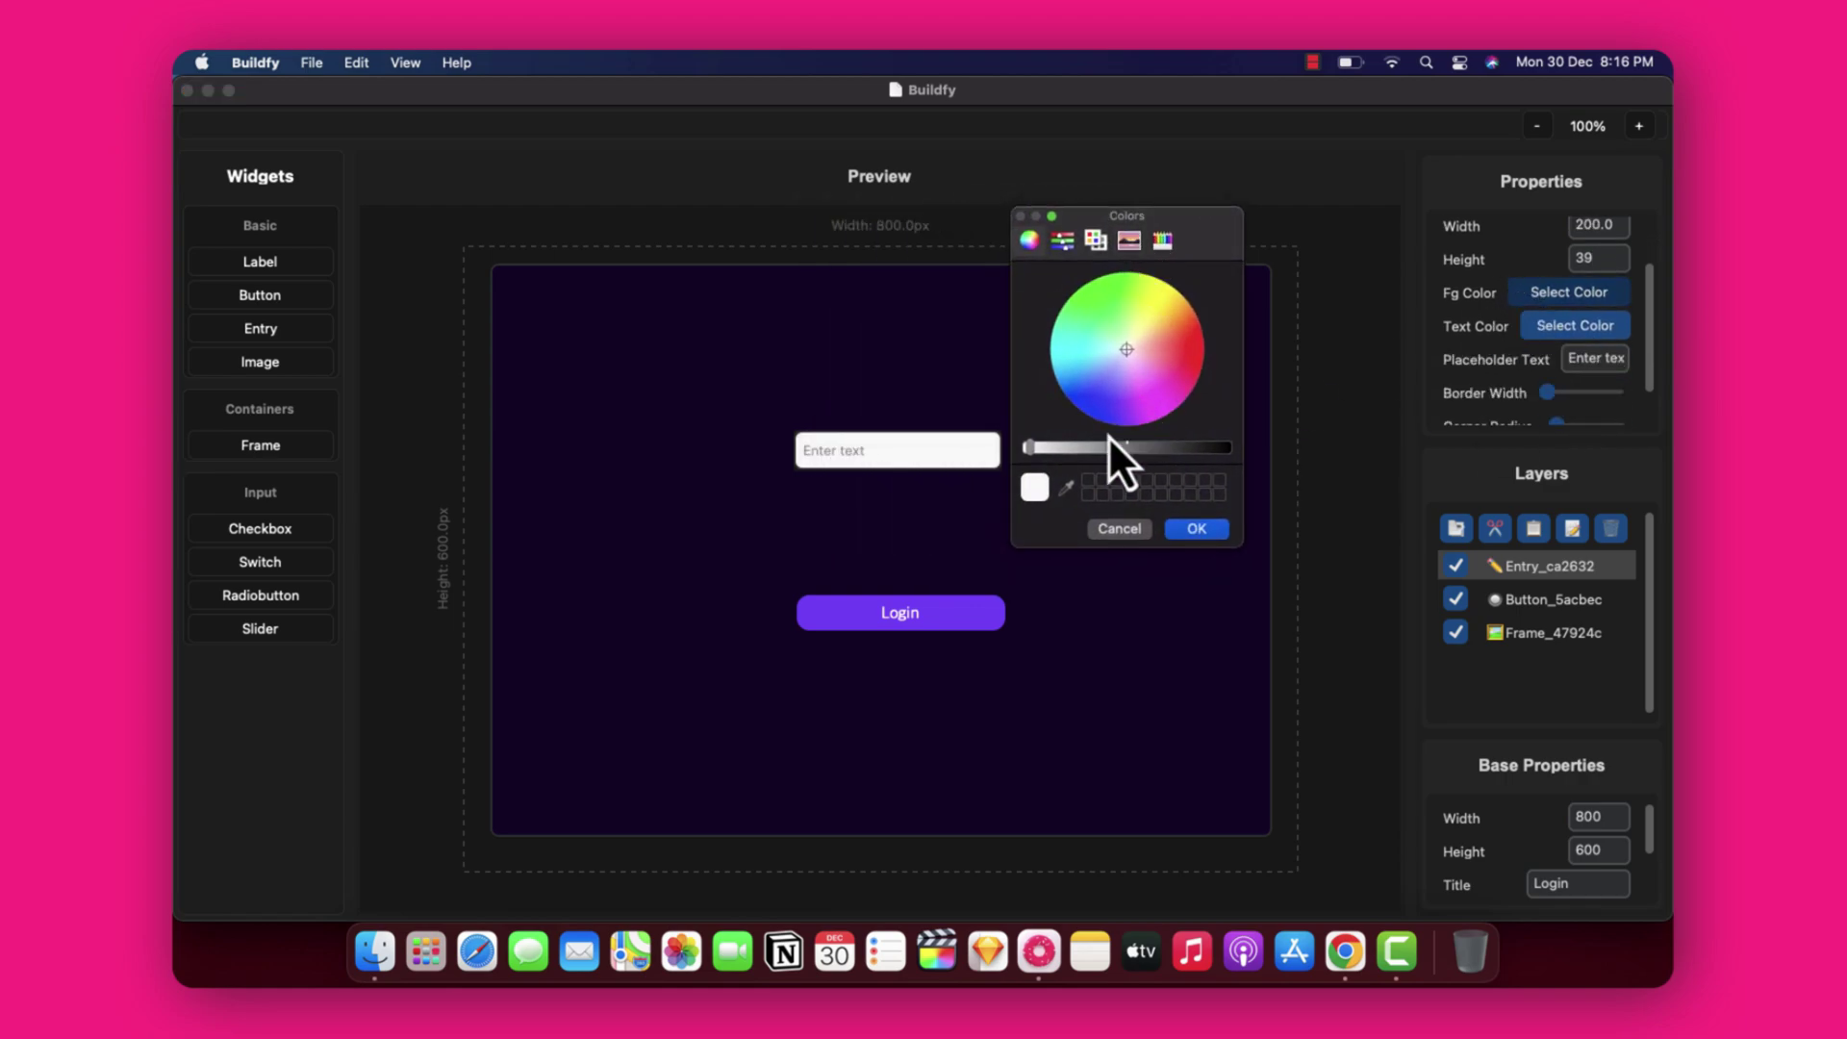
click(1064, 487)
click(1063, 500)
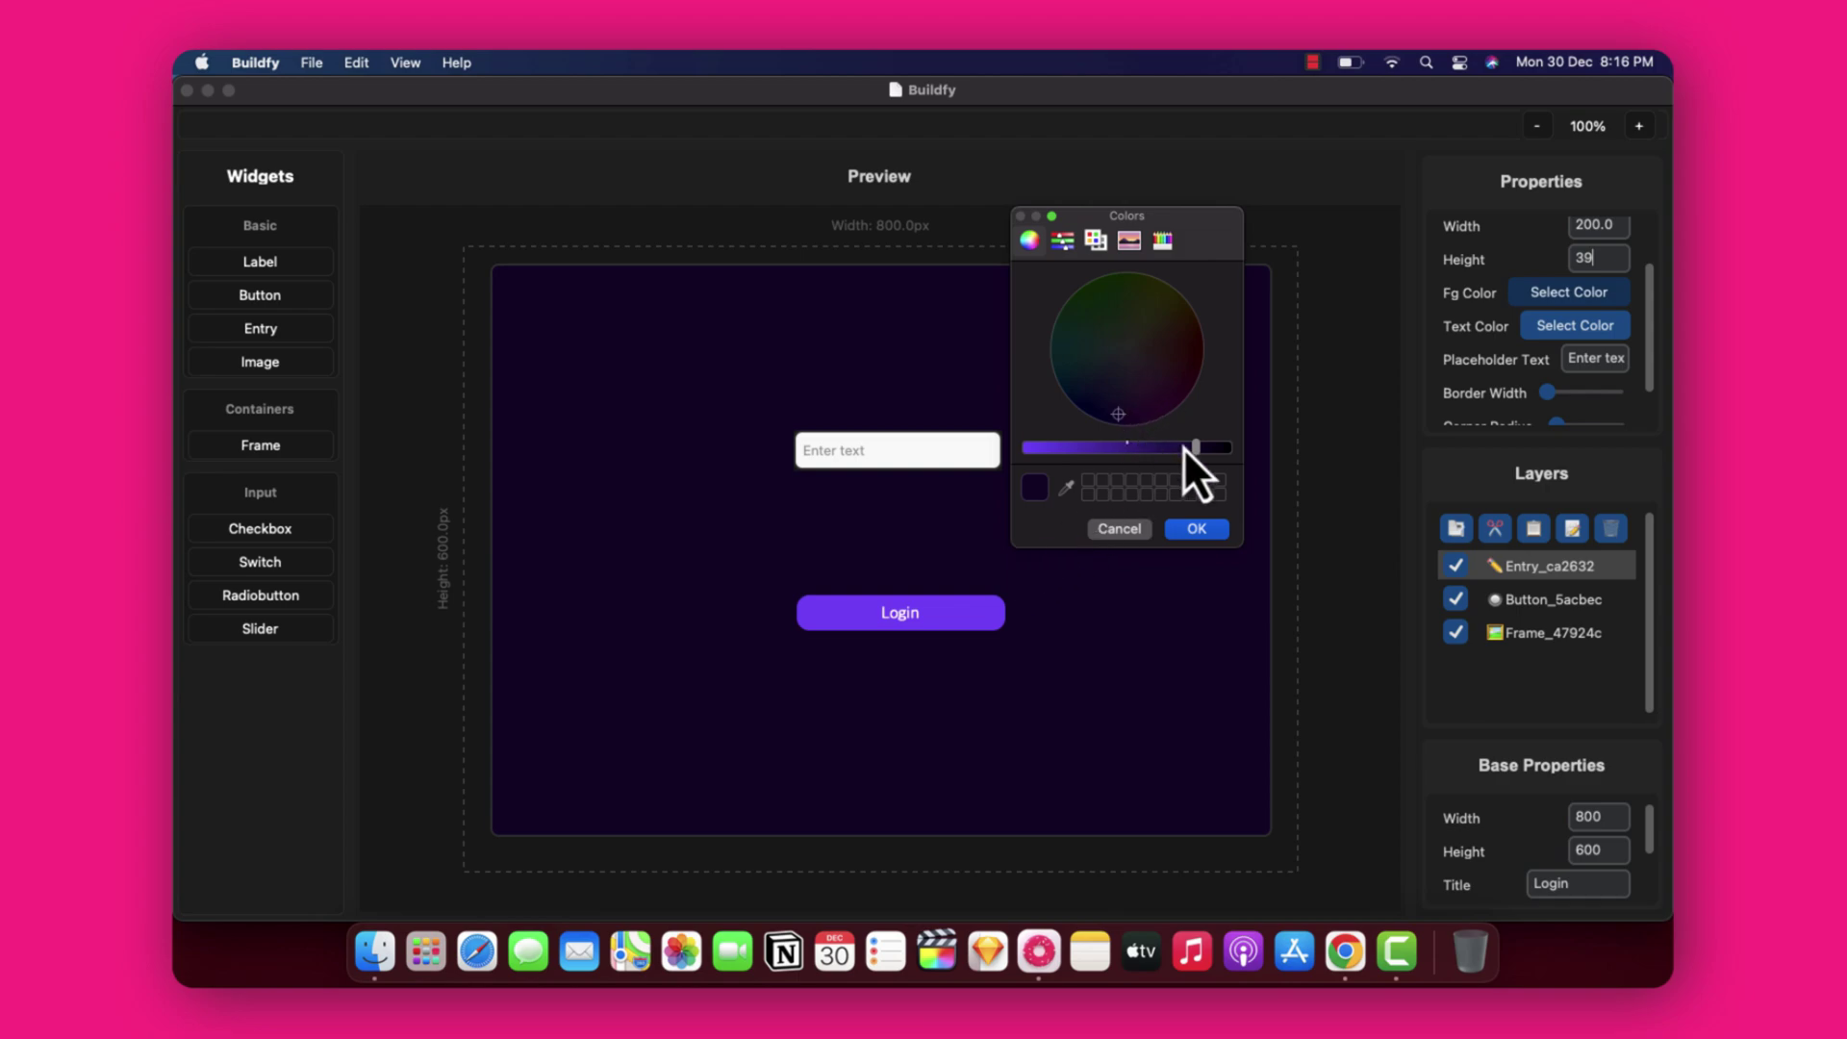
drag(1195, 448, 1152, 459)
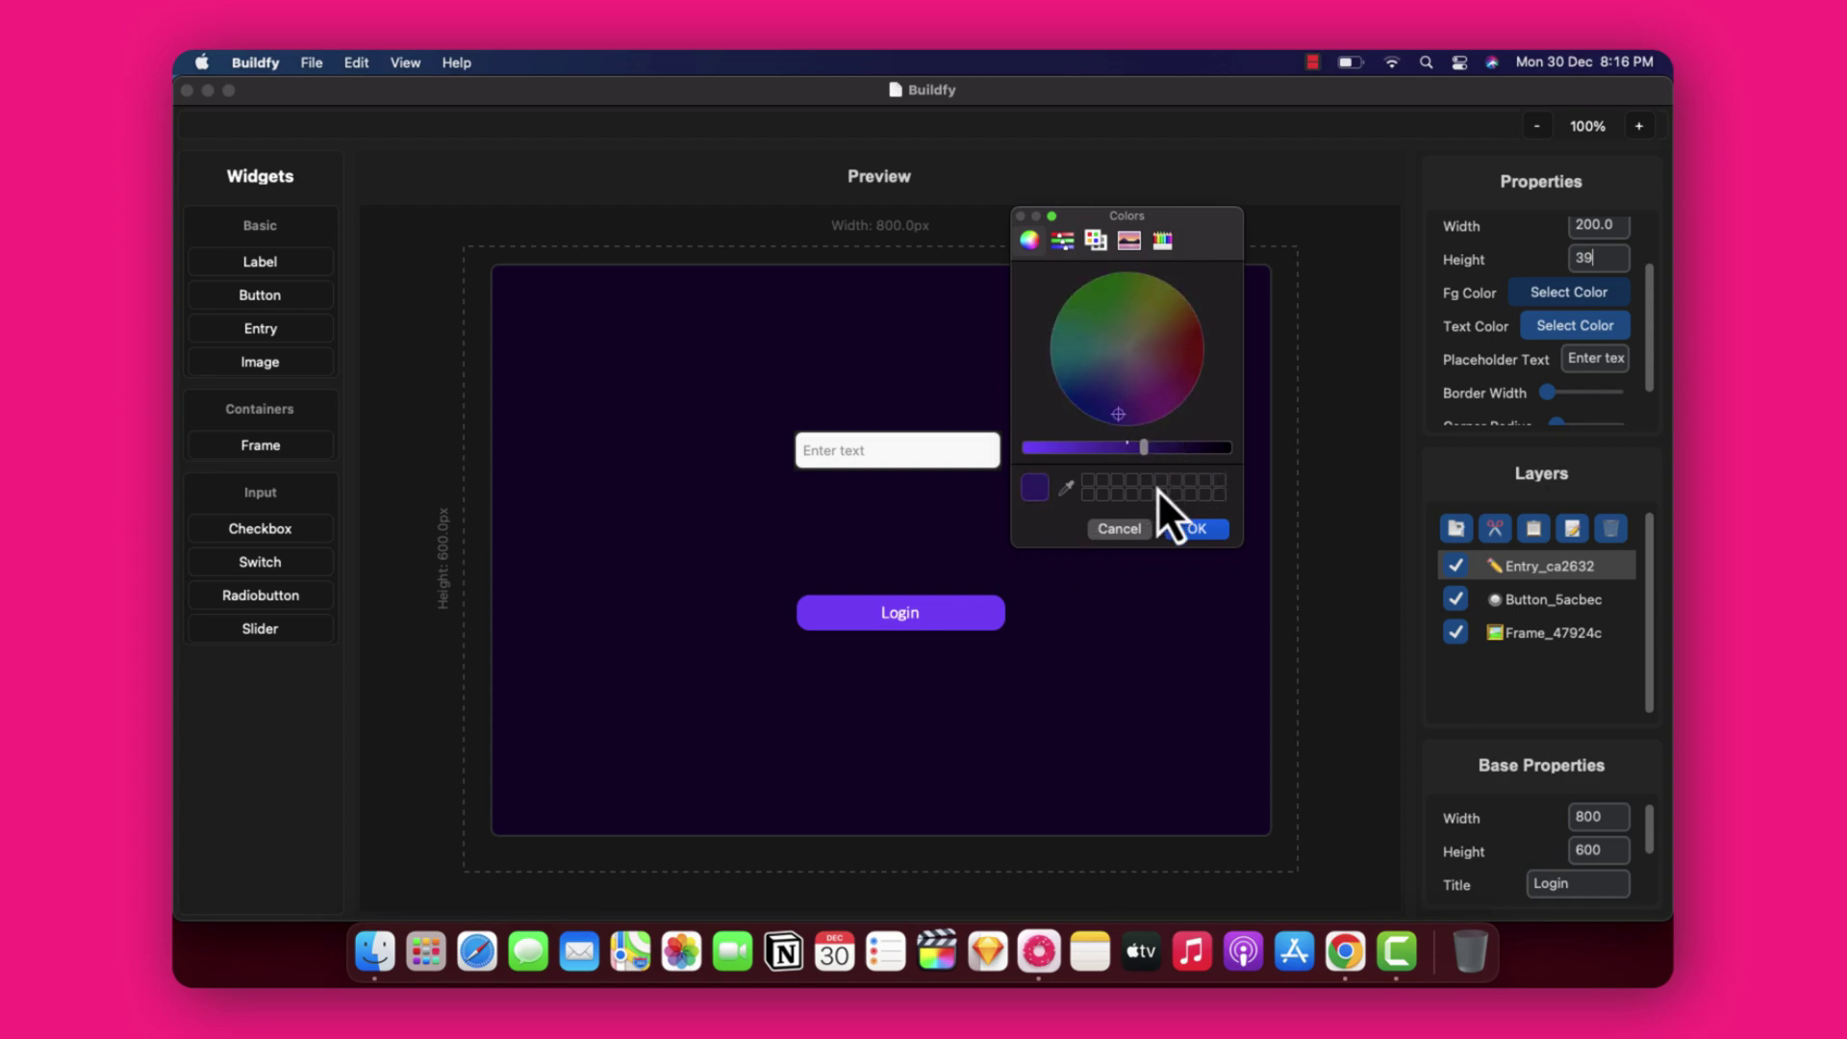
click(1204, 530)
click(1214, 440)
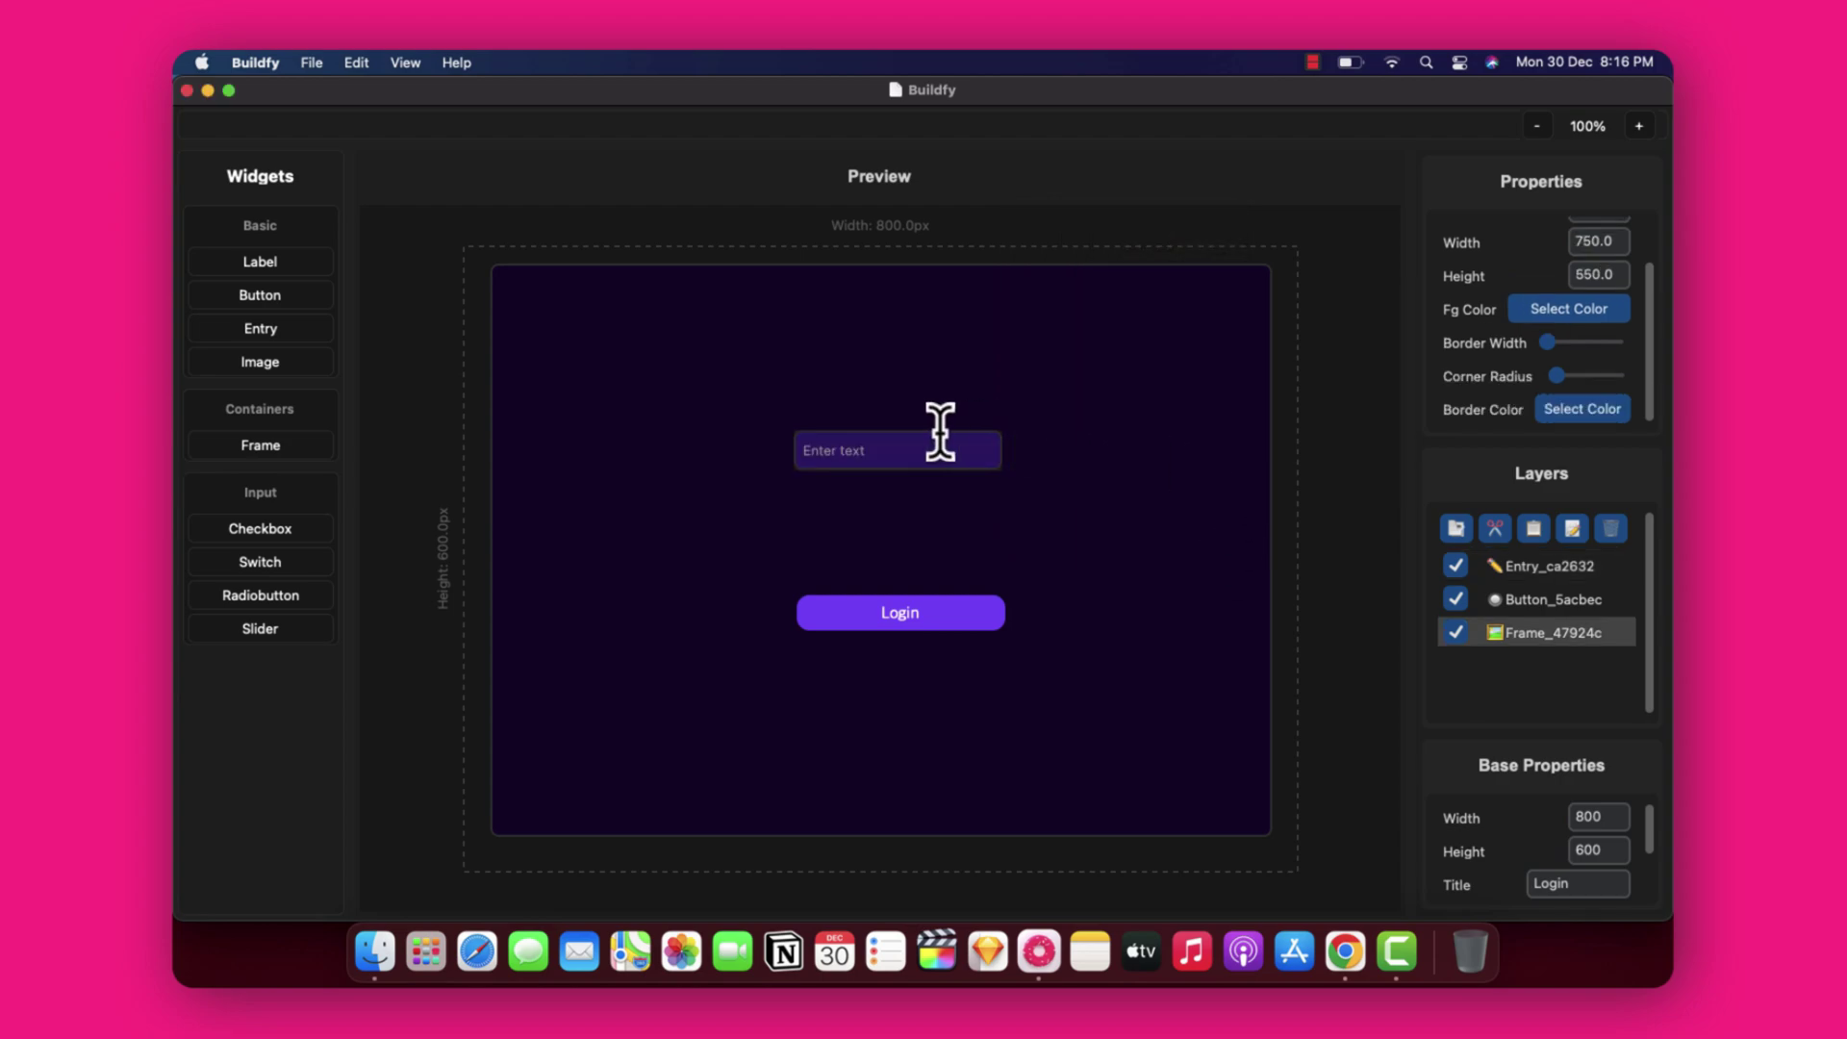
Give the text entry a border in the Login button's violet, and fine-tune its border width and corner radius.
click(941, 447)
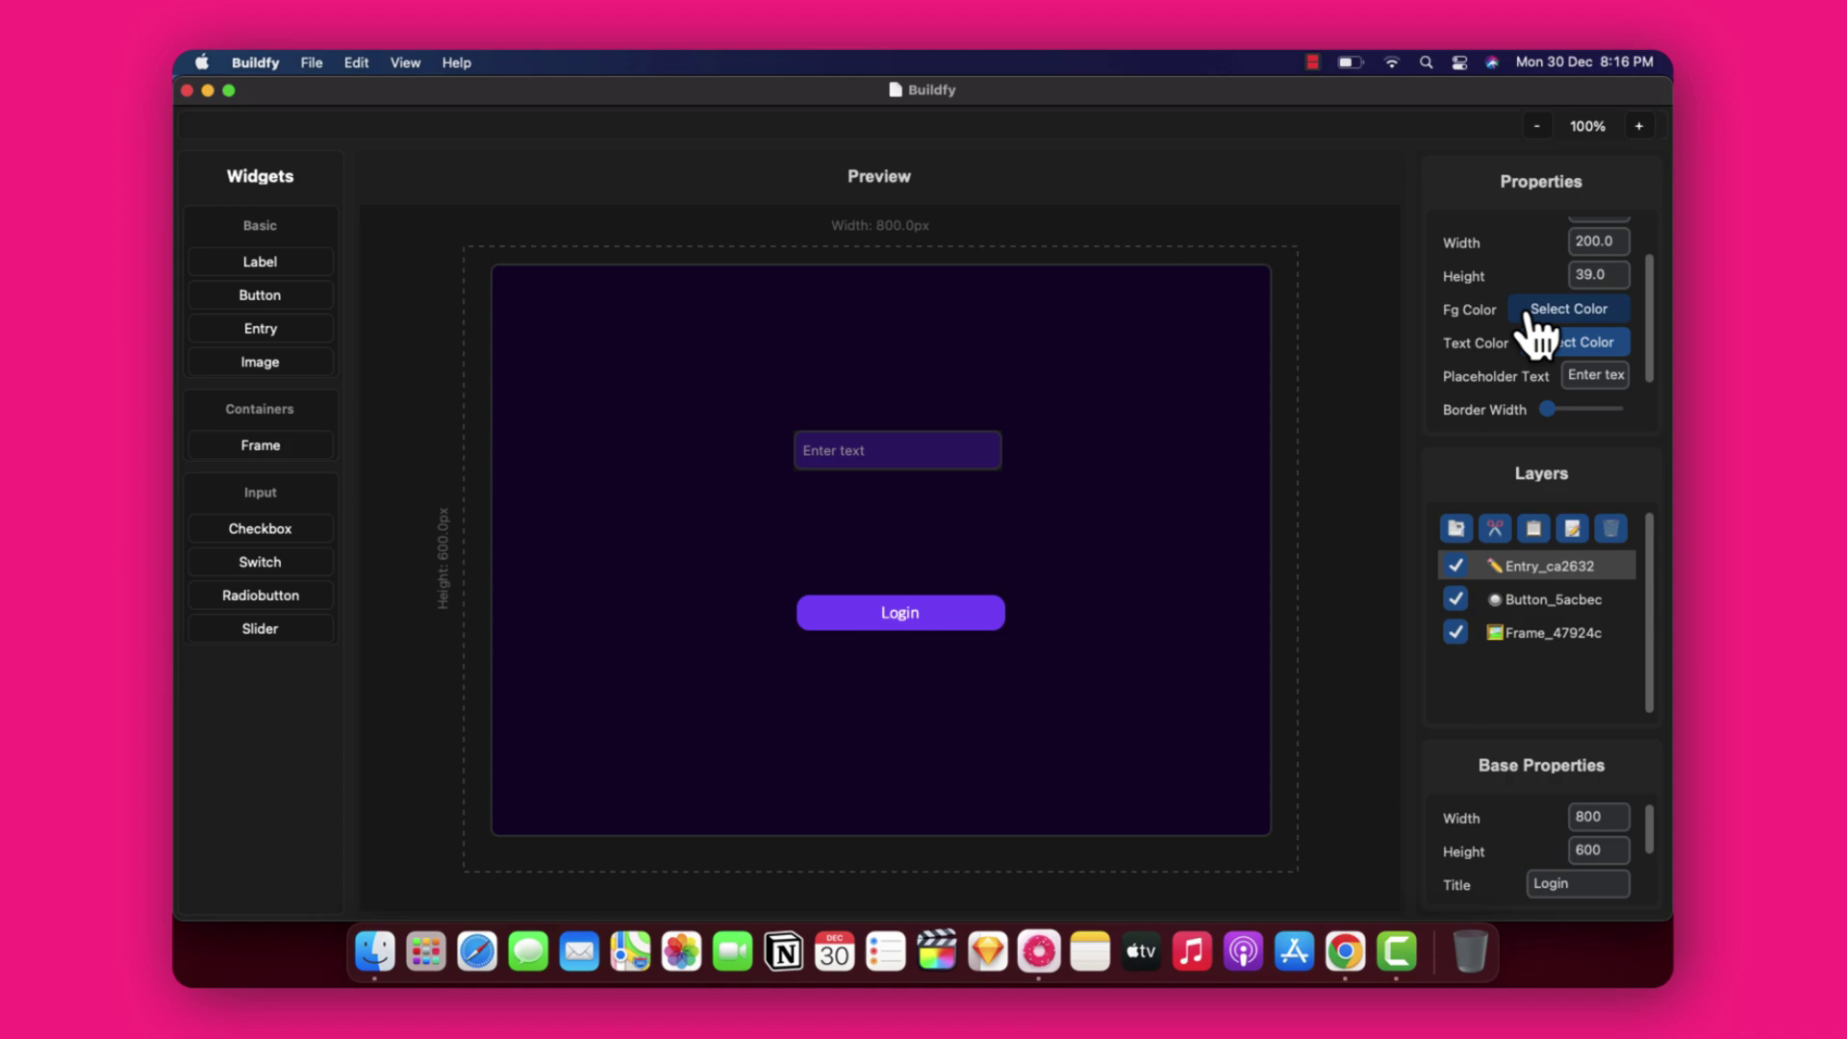
scroll(1536, 342, down, 2)
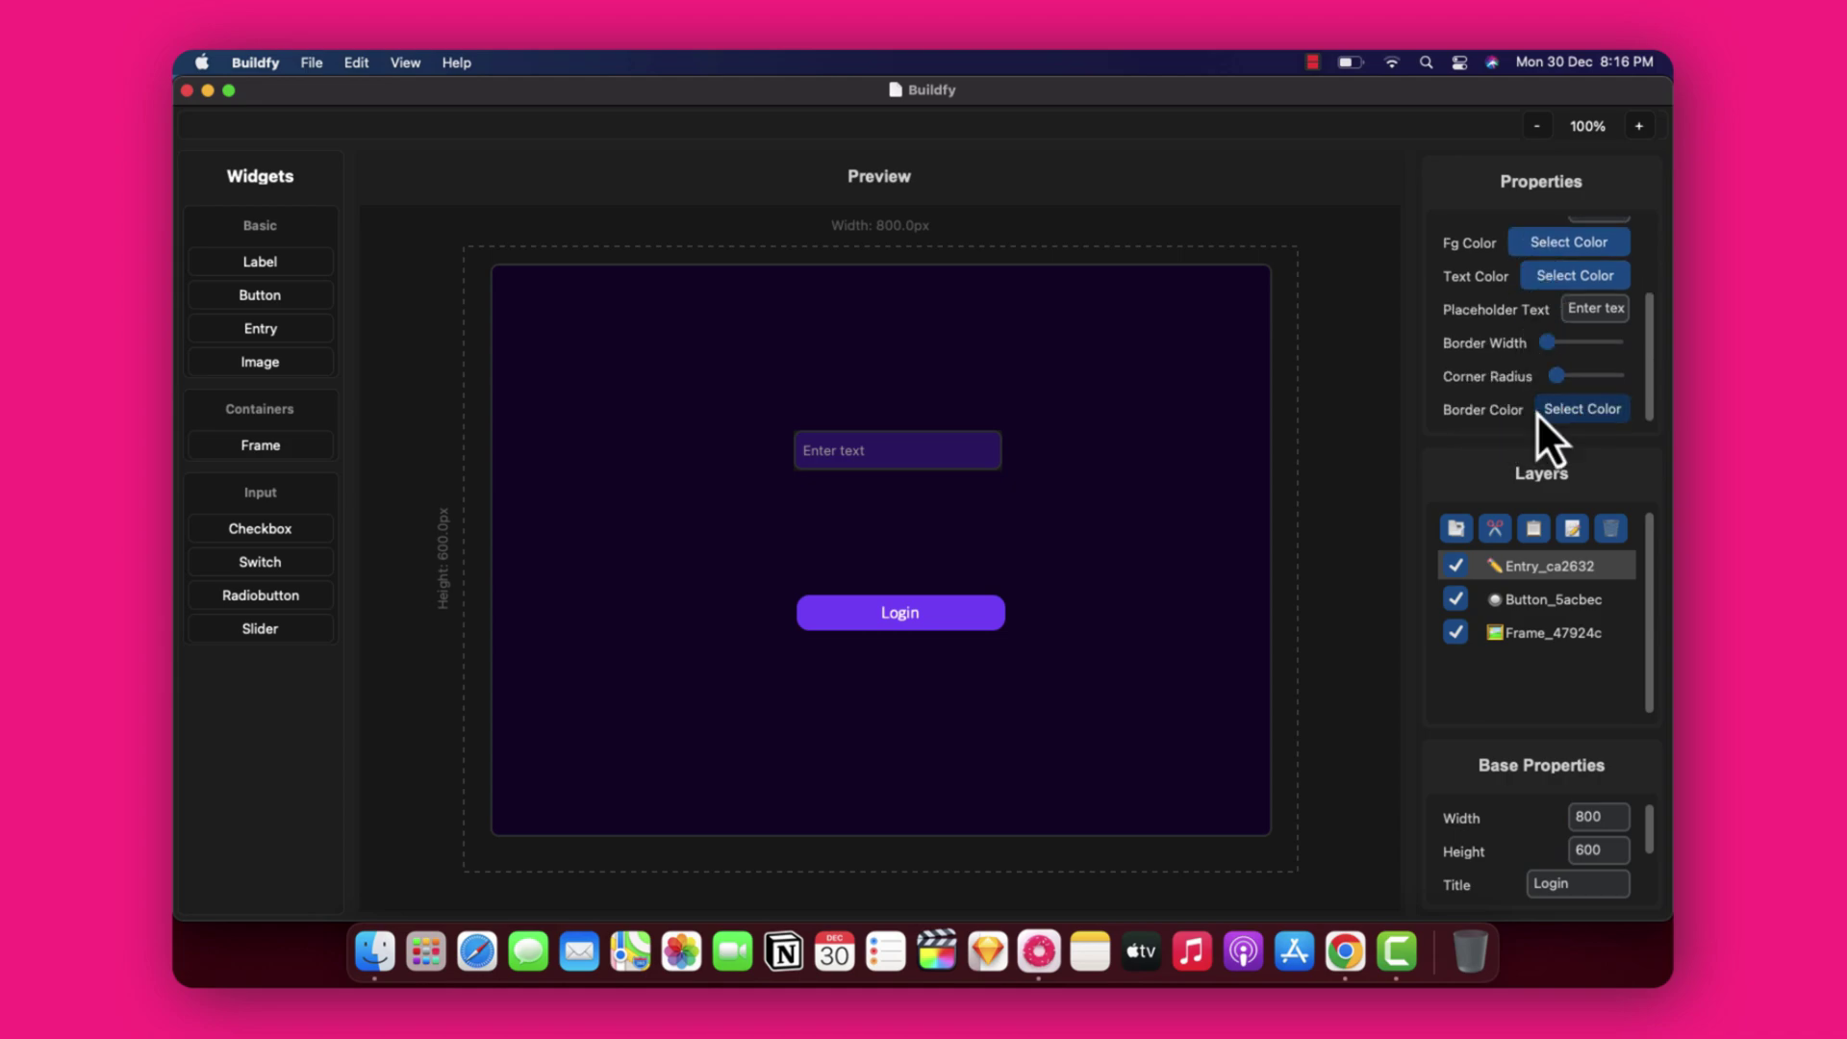
click(1585, 412)
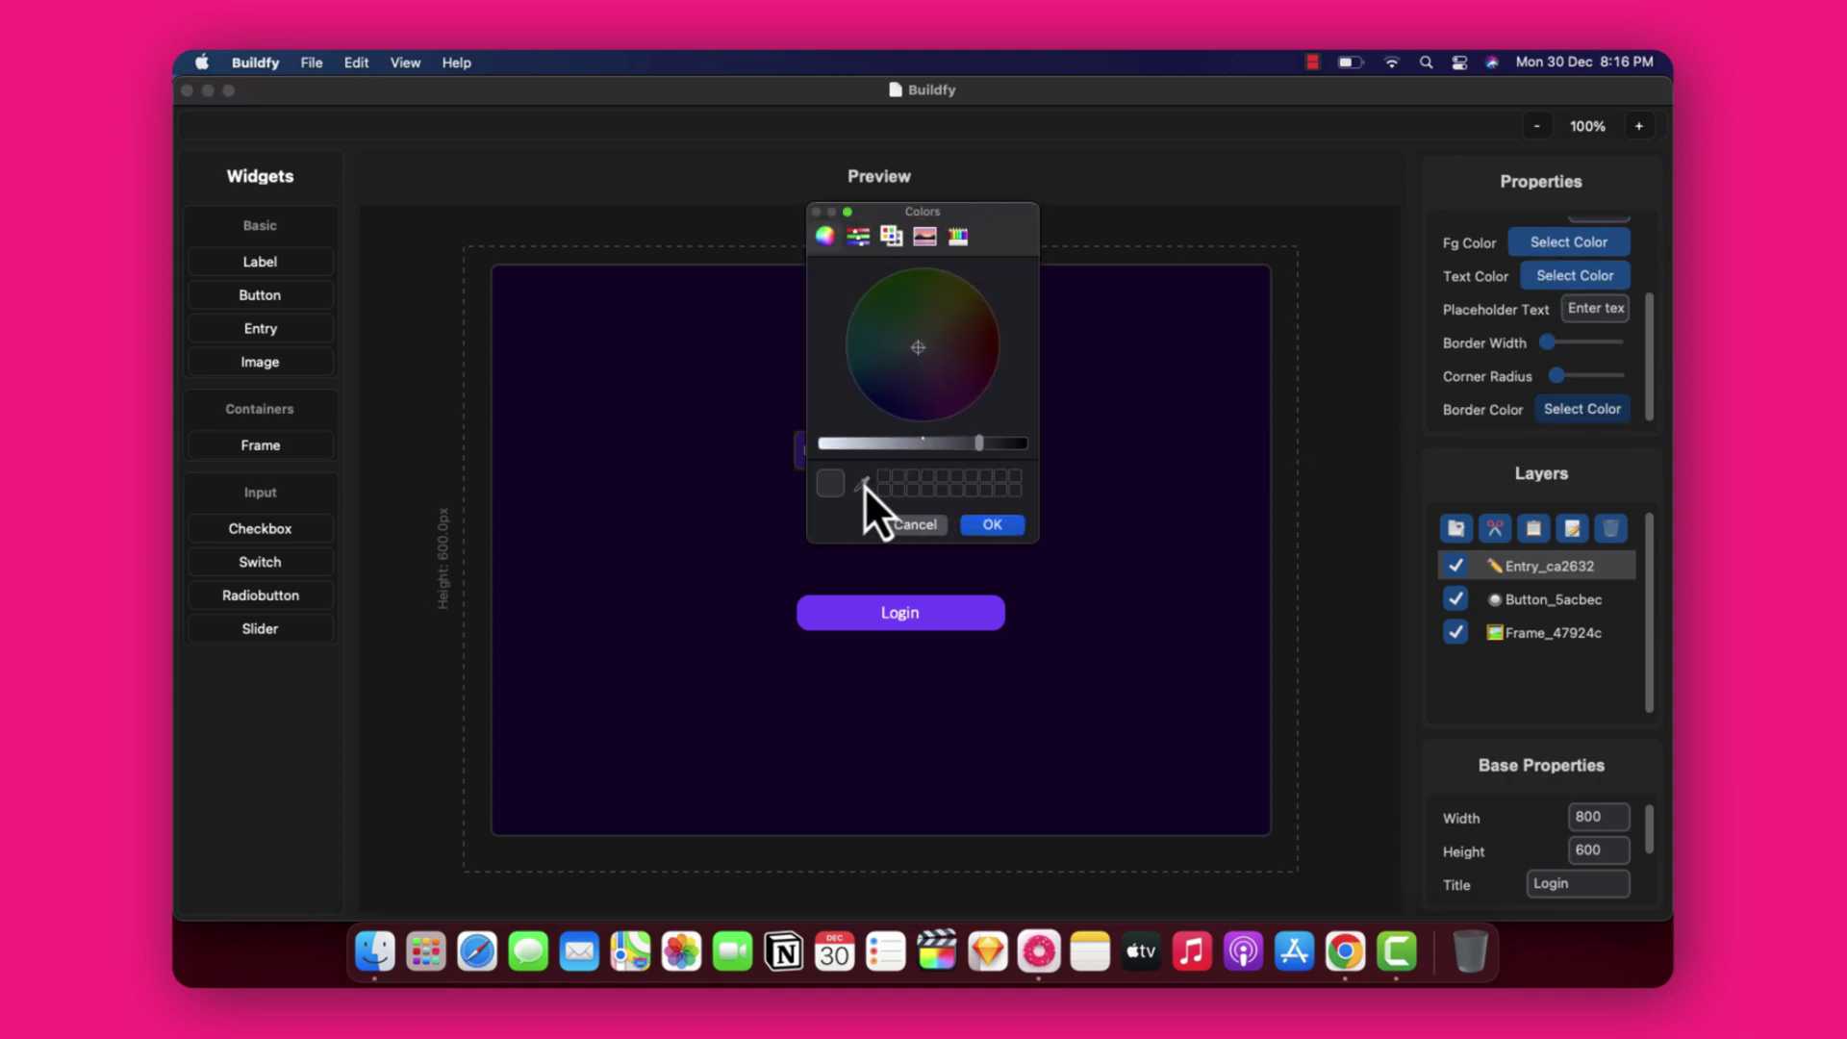
click(862, 484)
click(839, 615)
click(990, 524)
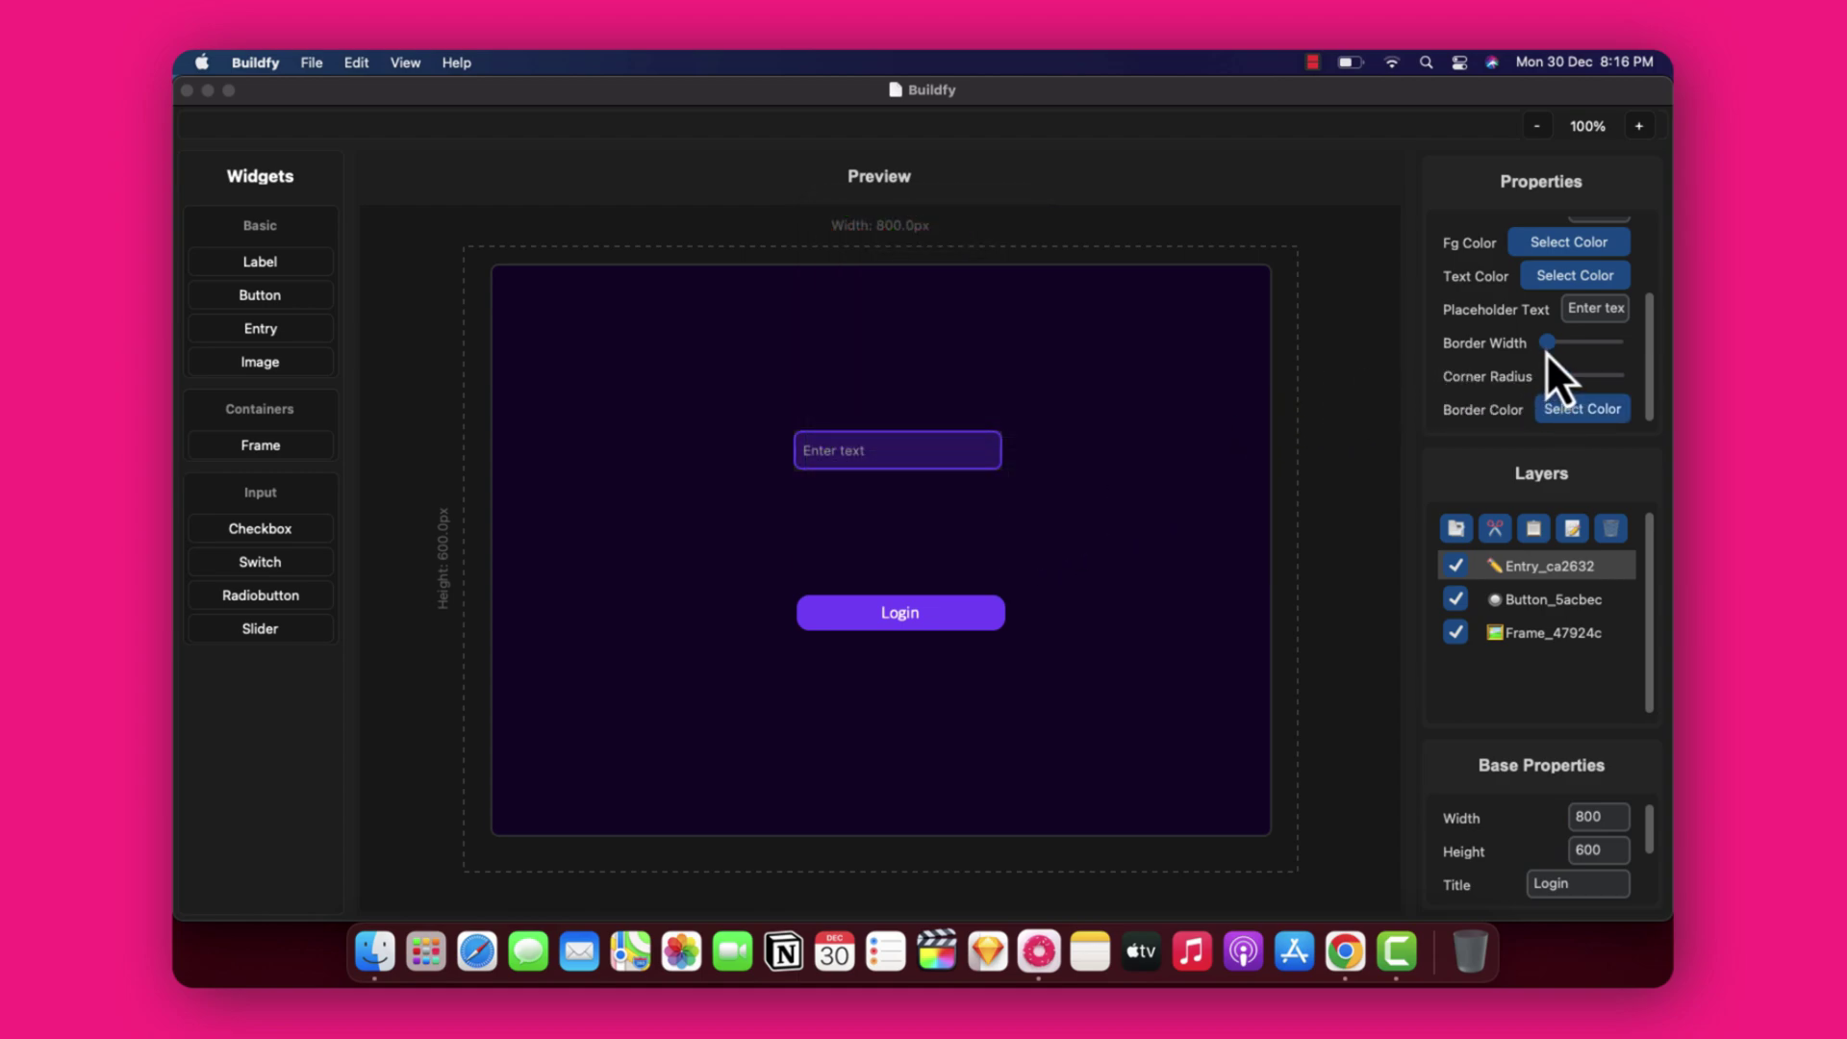
drag(1549, 349, 1539, 354)
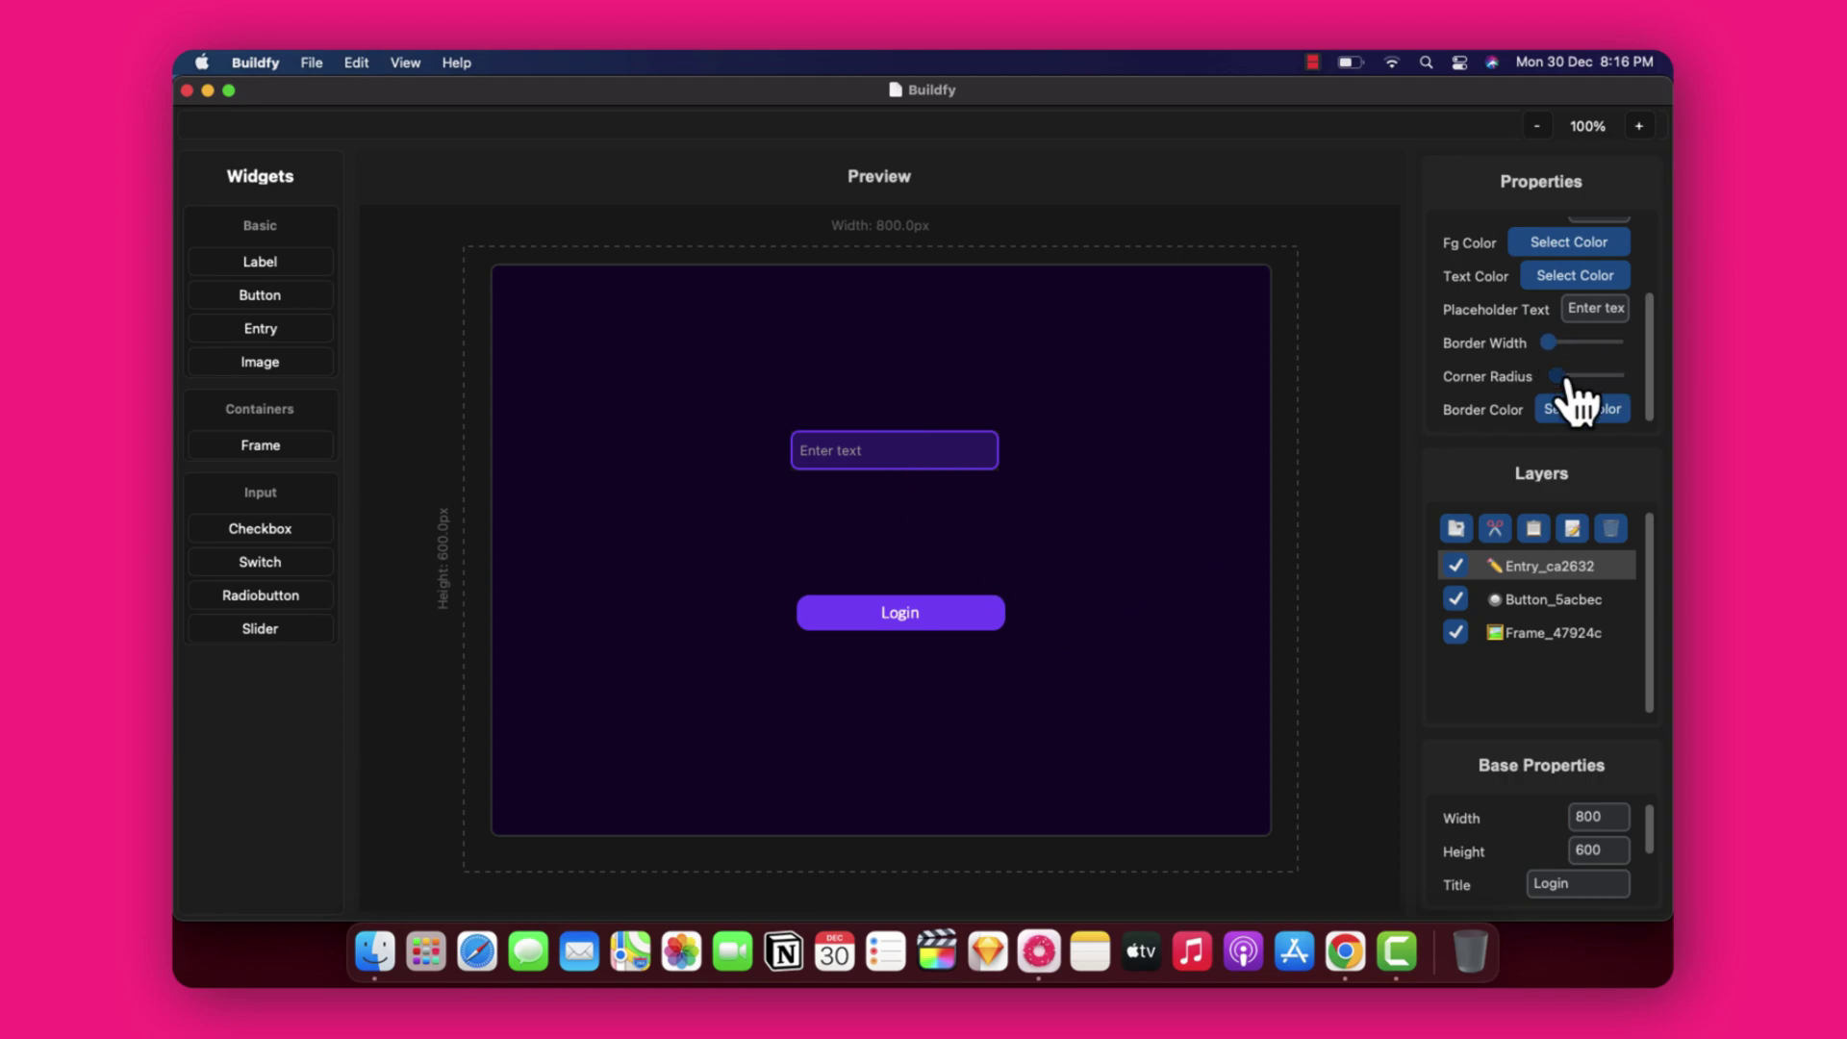
mouse_move(1556, 376)
mouse_down()
mouse_move(1591, 380)
mouse_move(1531, 395)
mouse_move(1549, 395)
mouse_up()
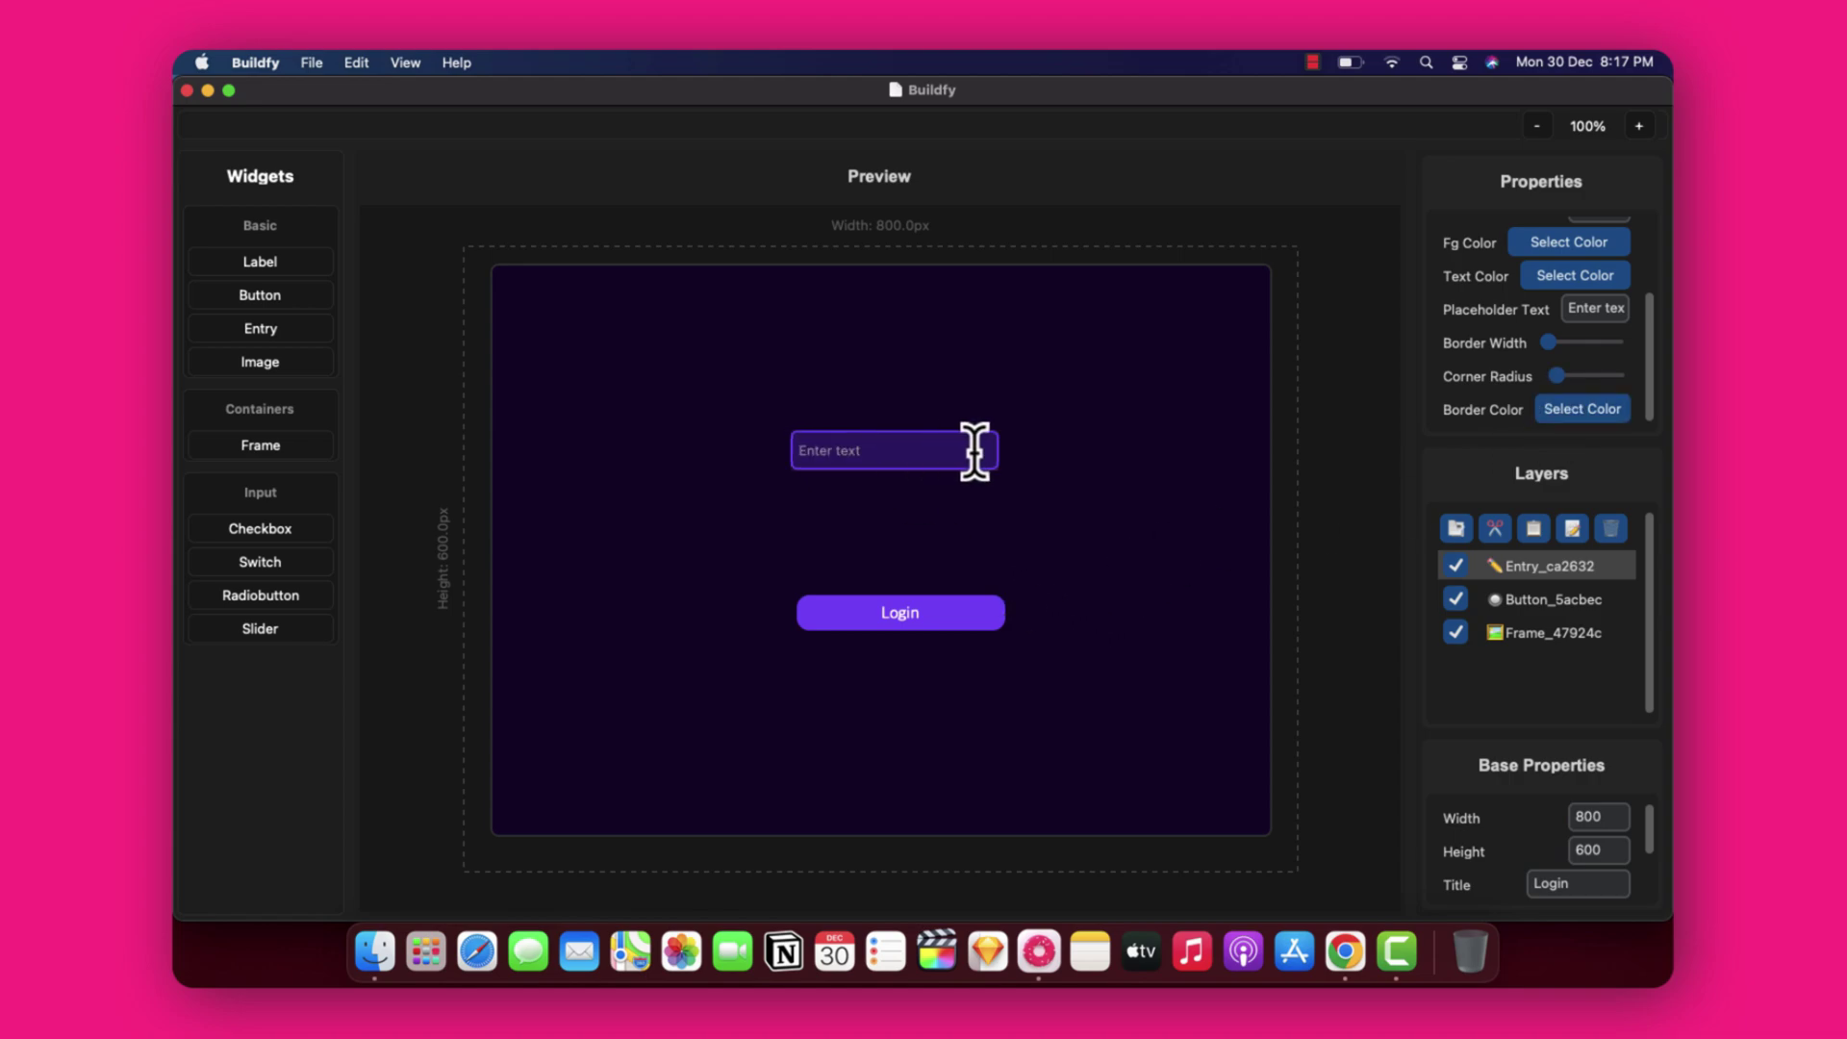
Set the text entry's placeholder text to "Enter Name Here...".
key(super+a)
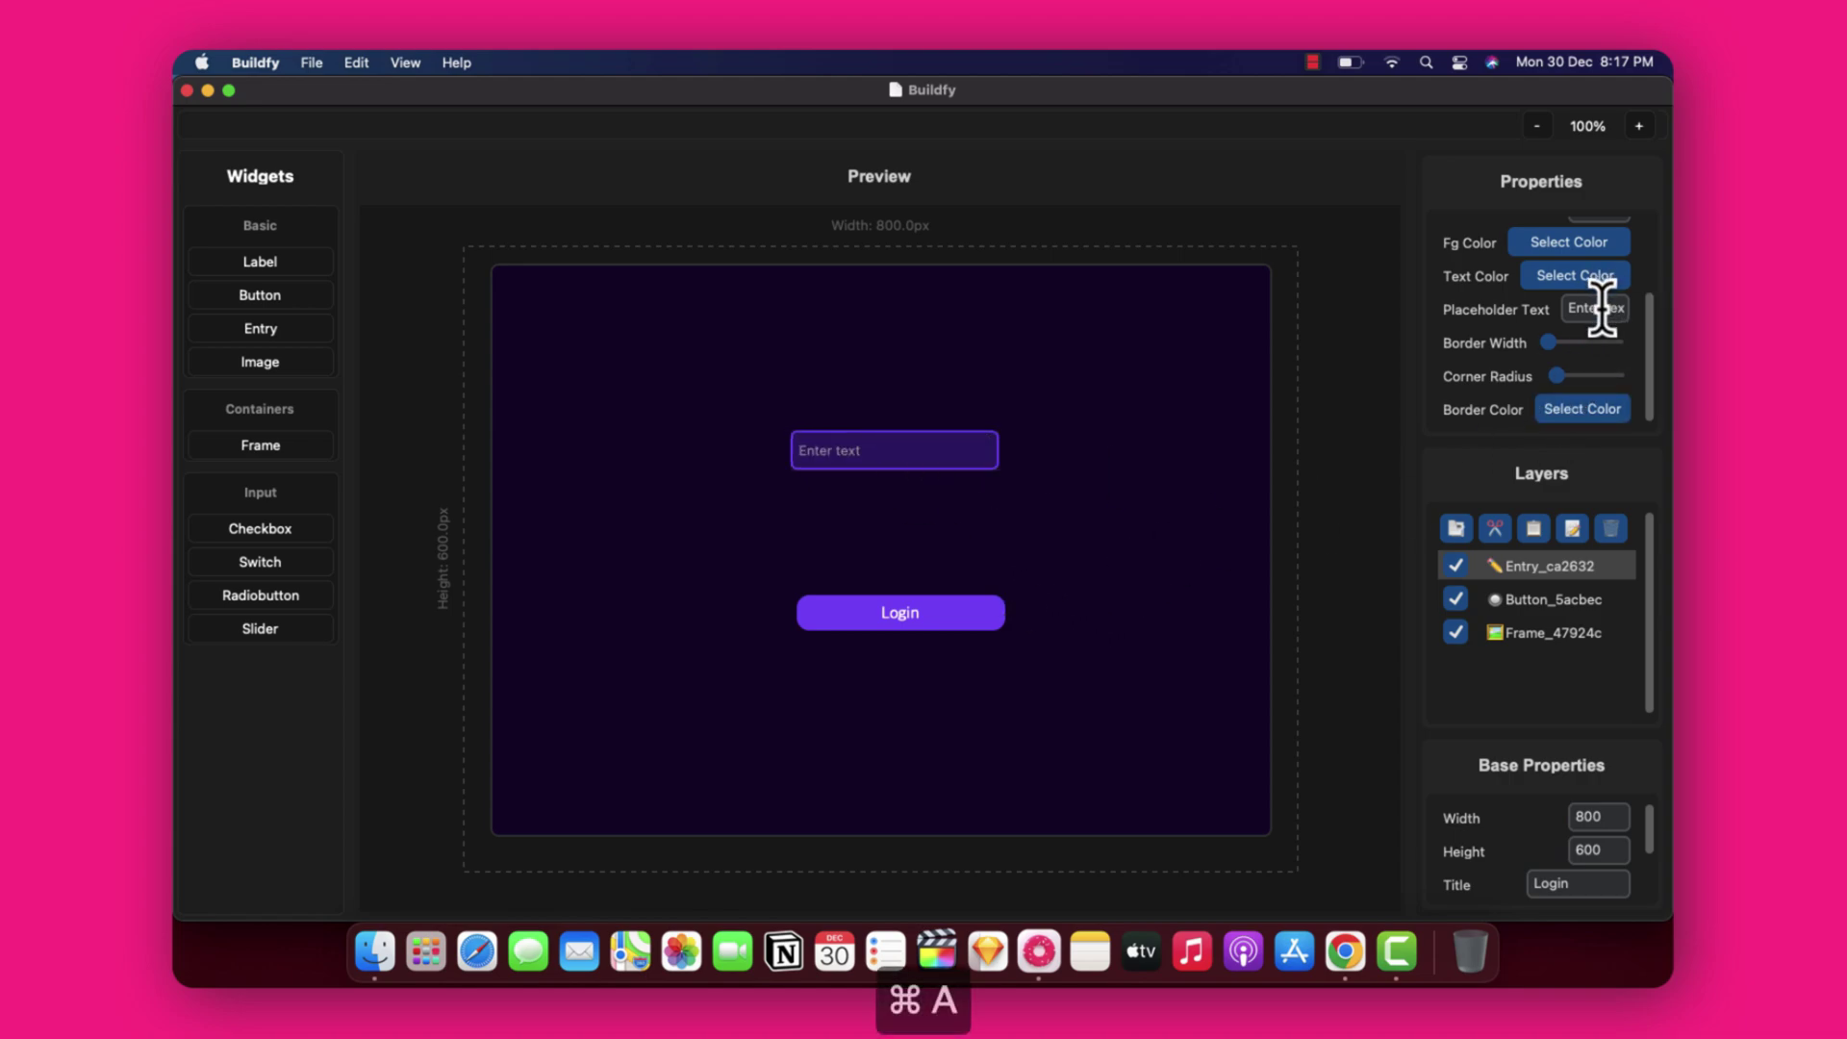
text(En)
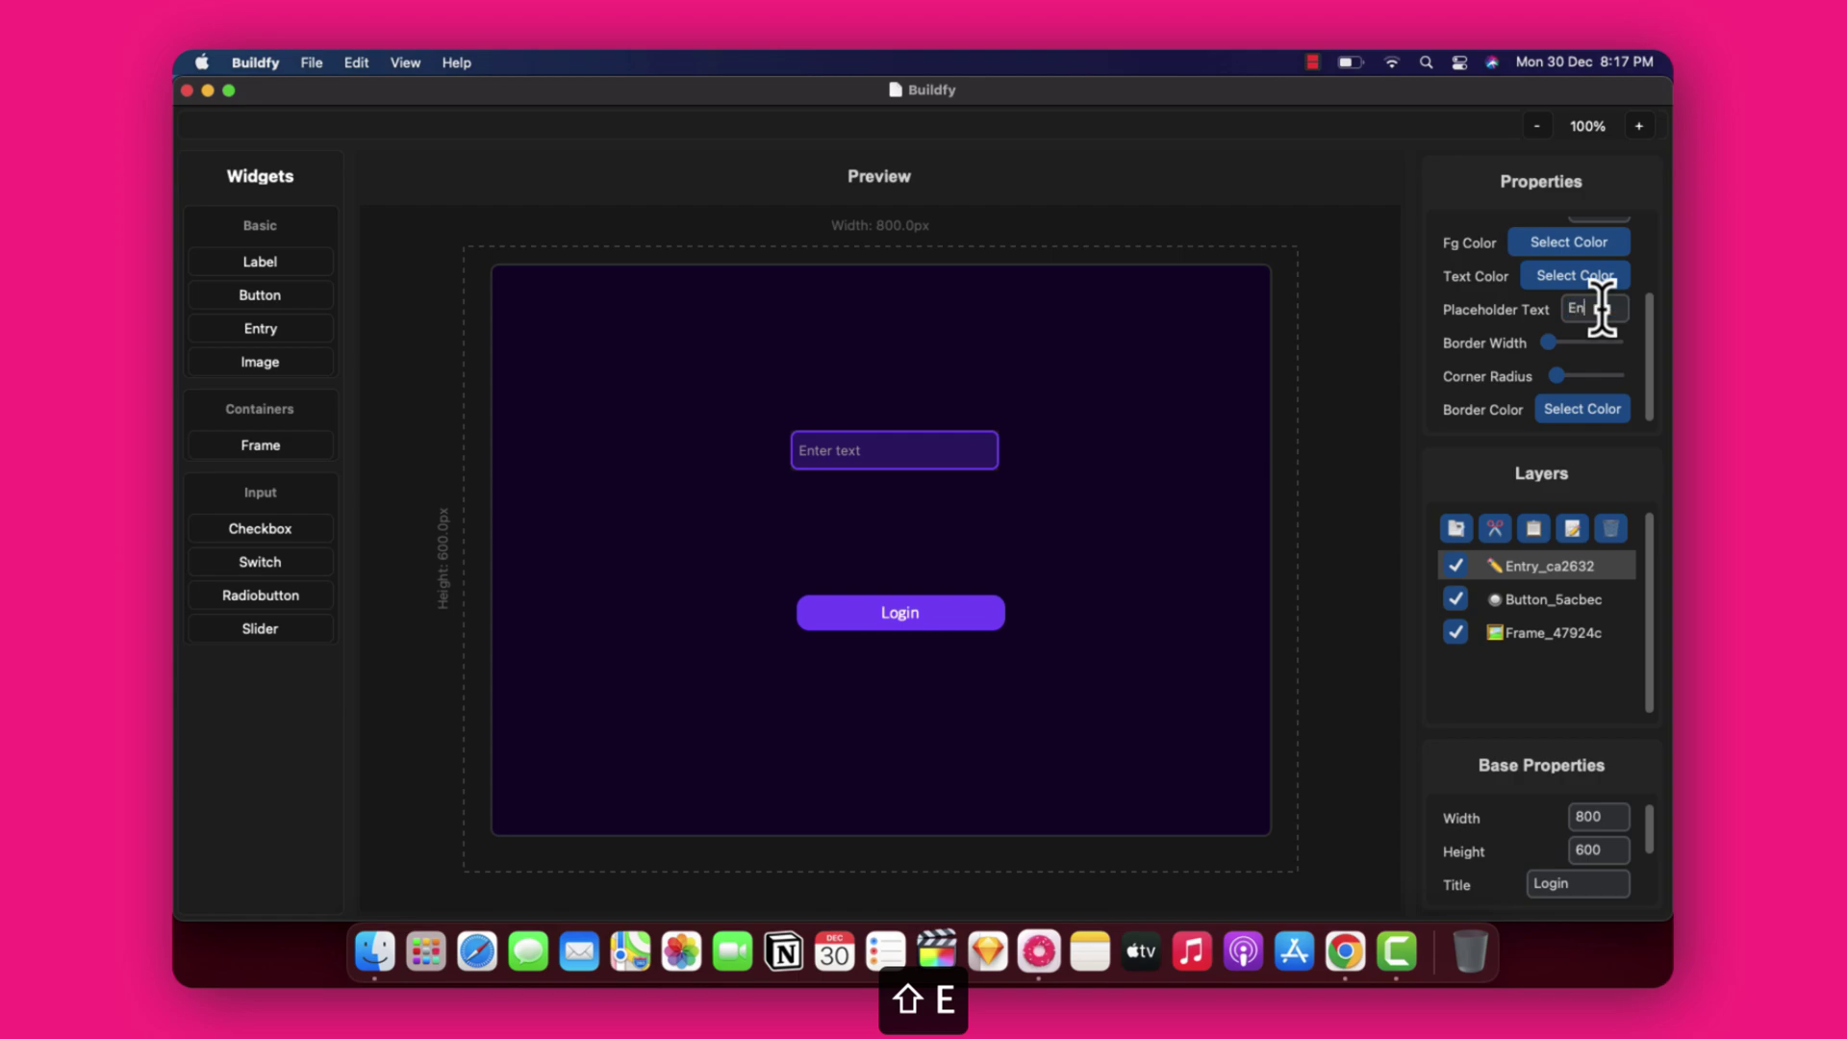
text(ter Name)
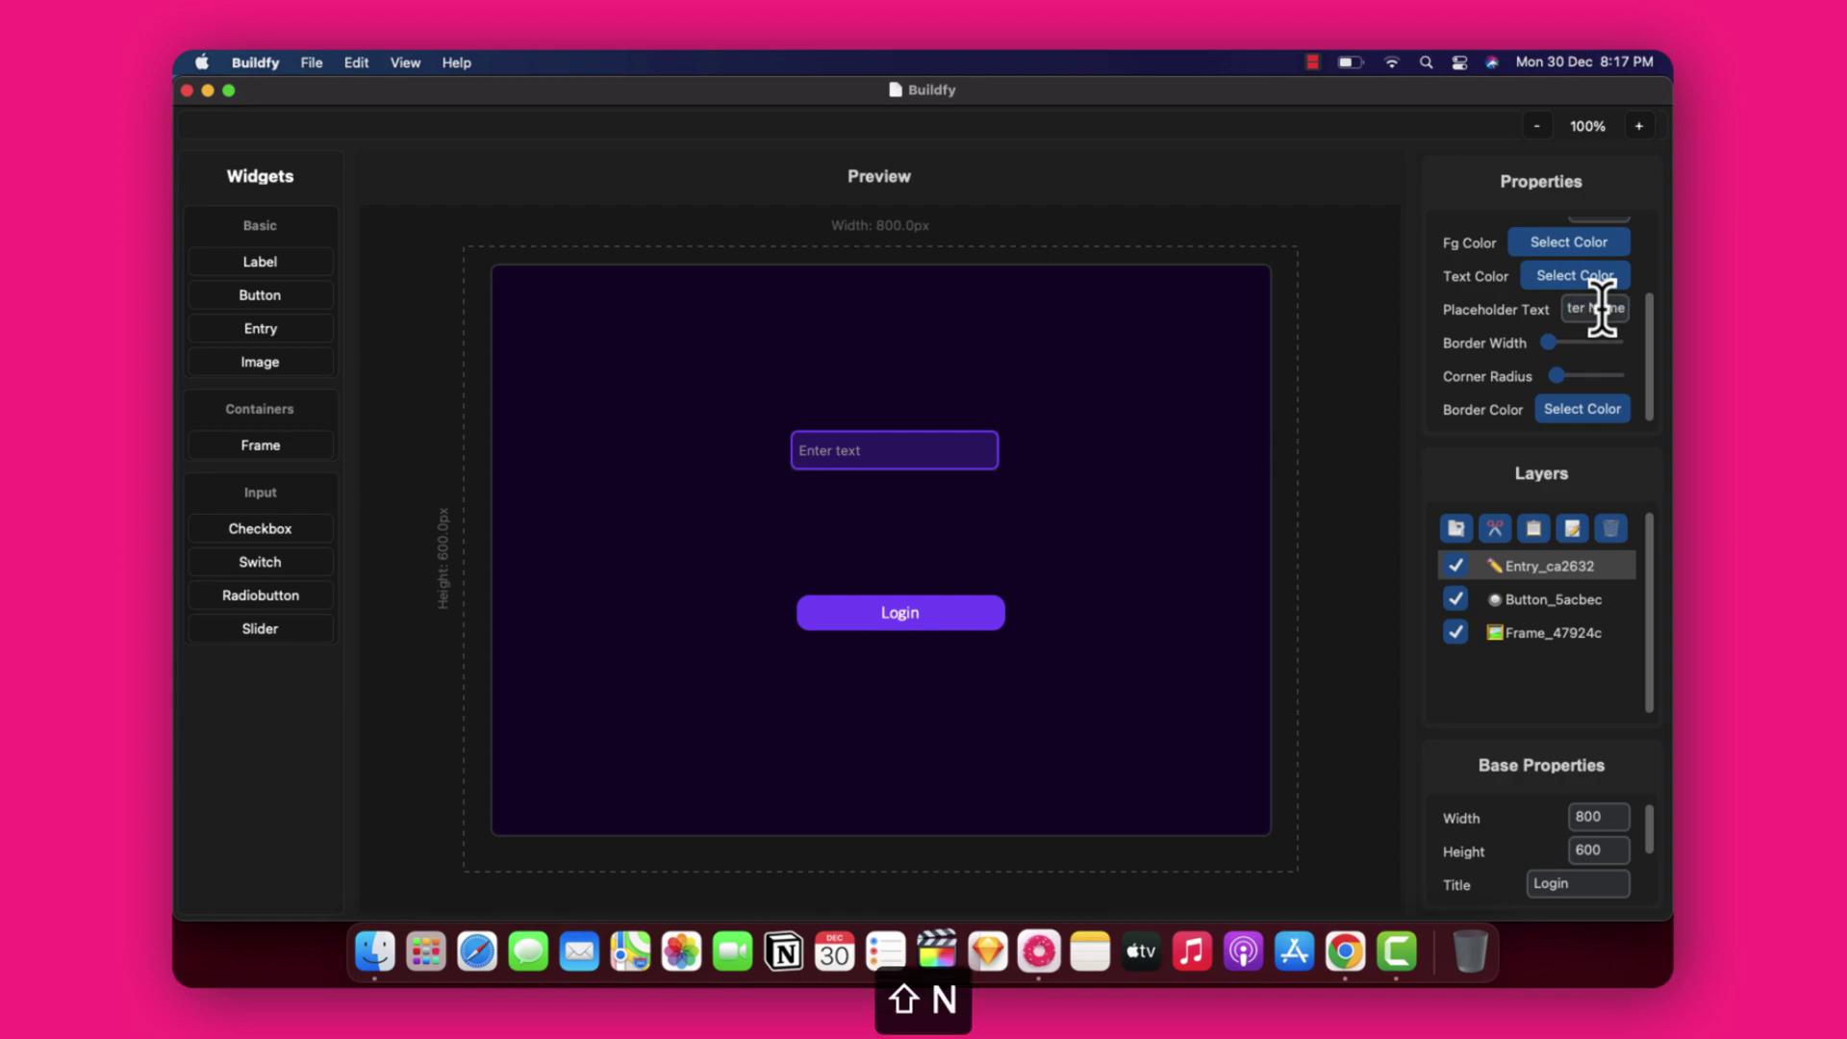
text( Here...)
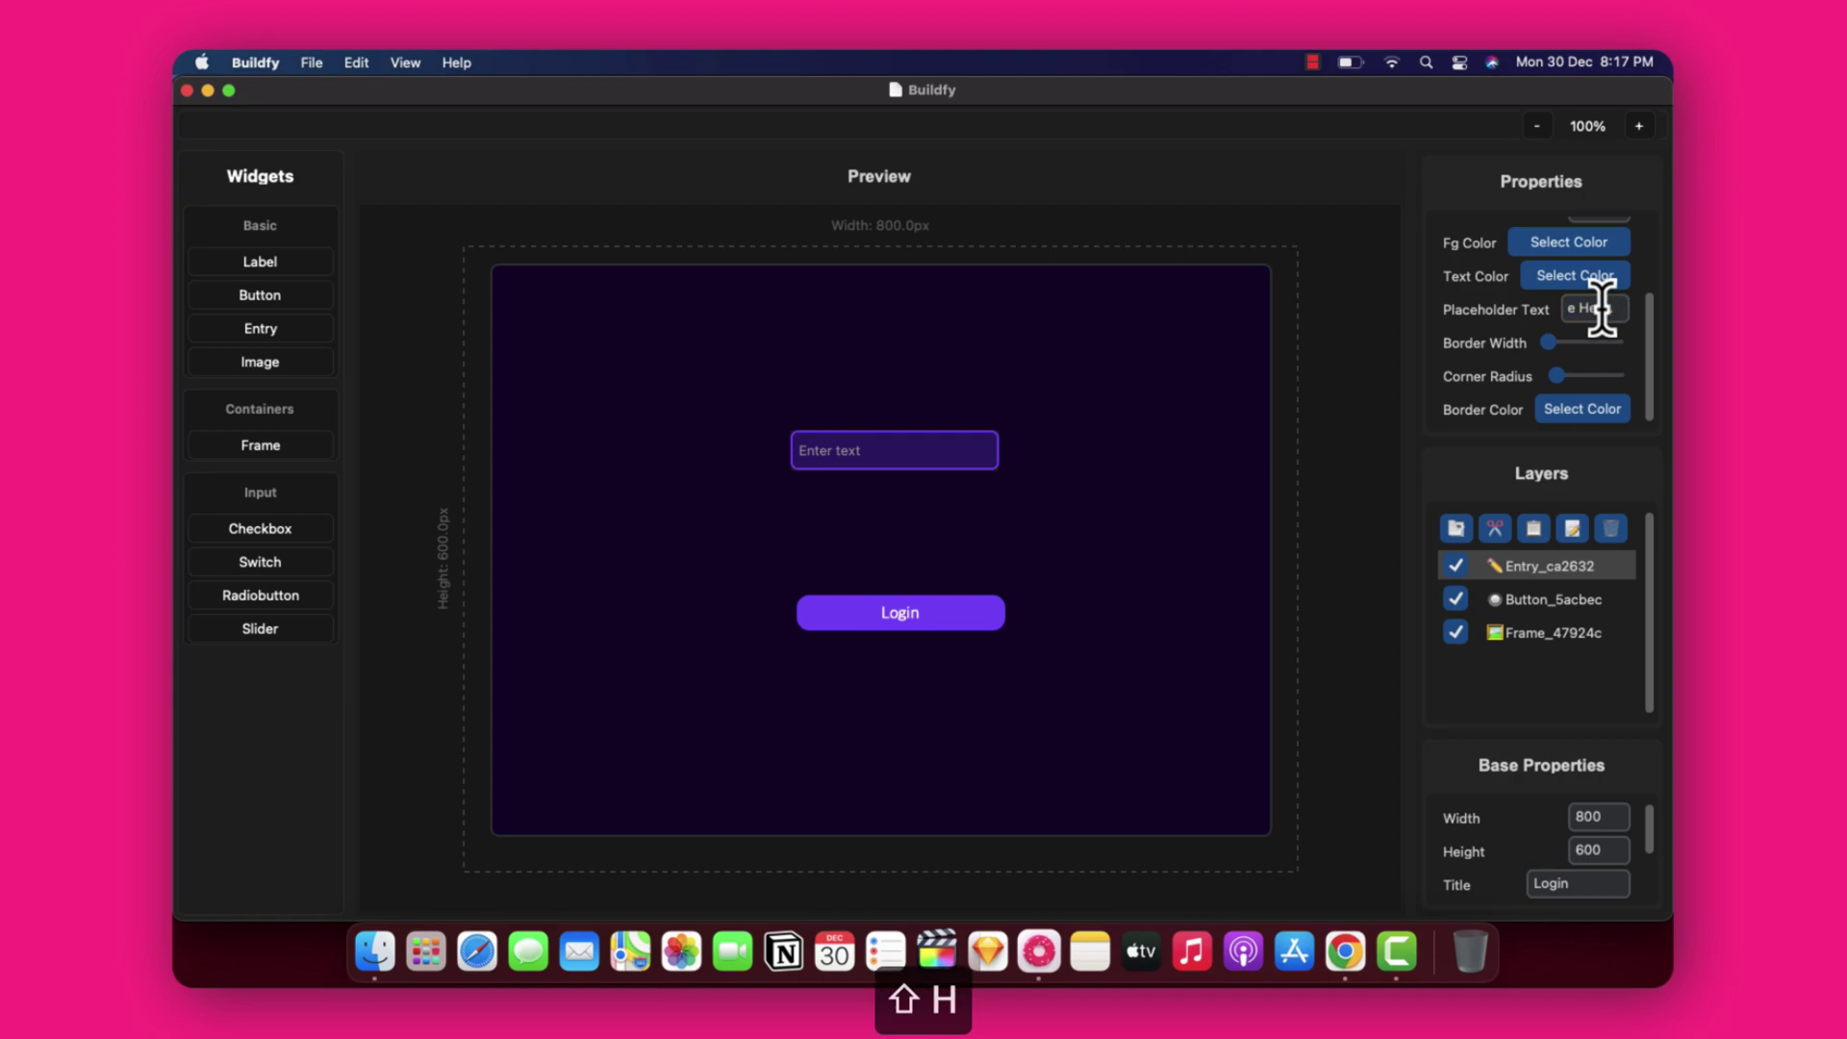
key(Return)
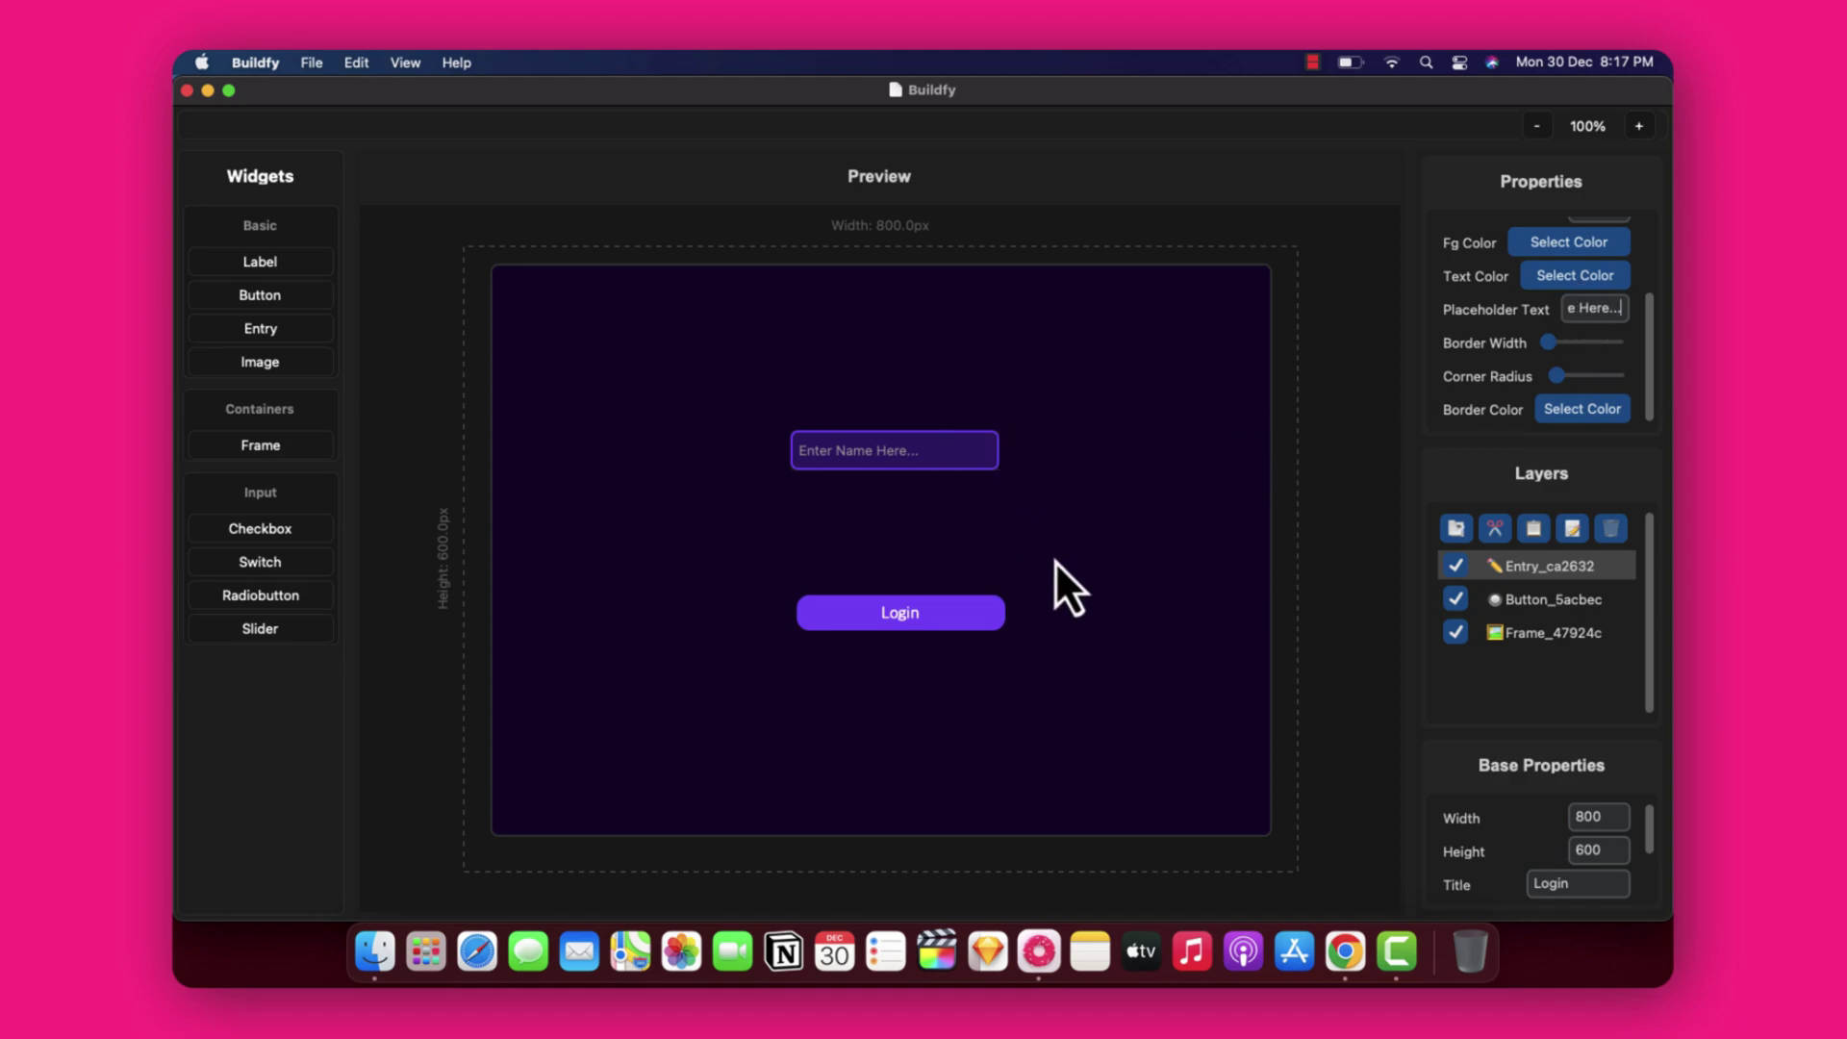
Add a label above the text entry and set its foreground colour to the dark purple sampled from the frame.
click(289, 261)
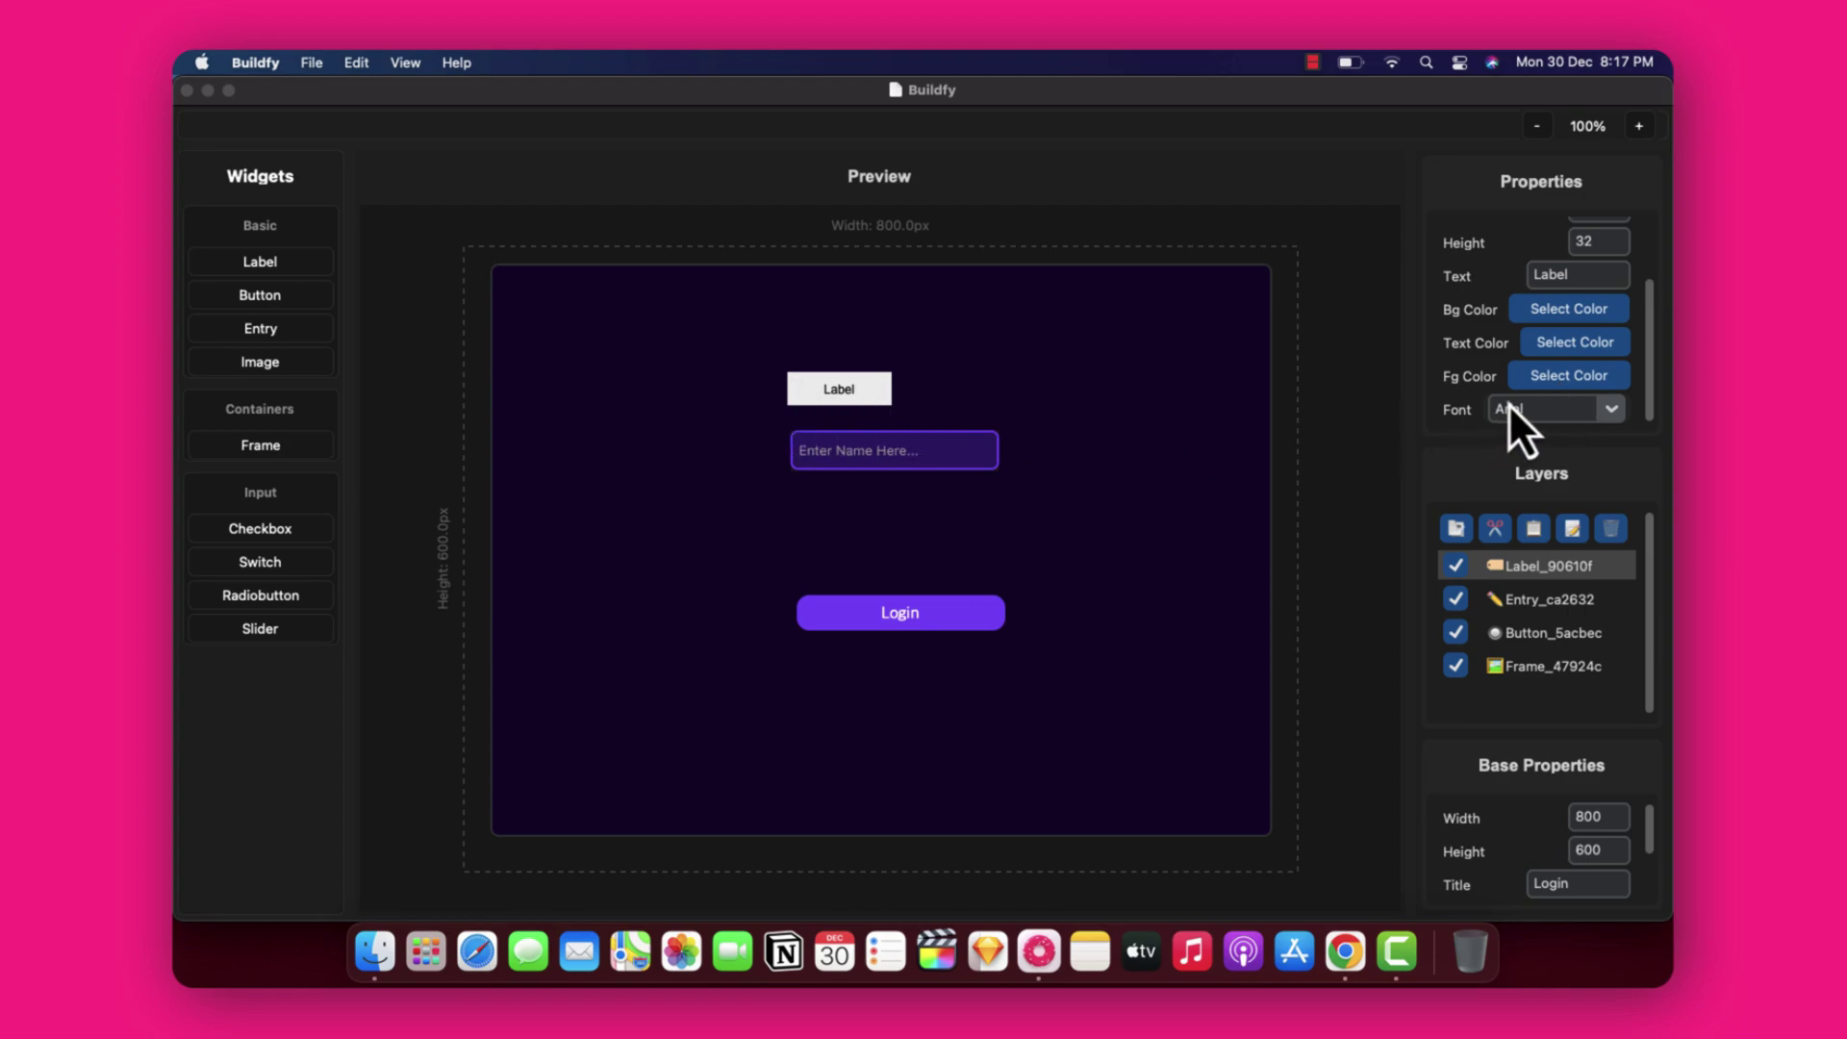
click(1547, 375)
click(862, 483)
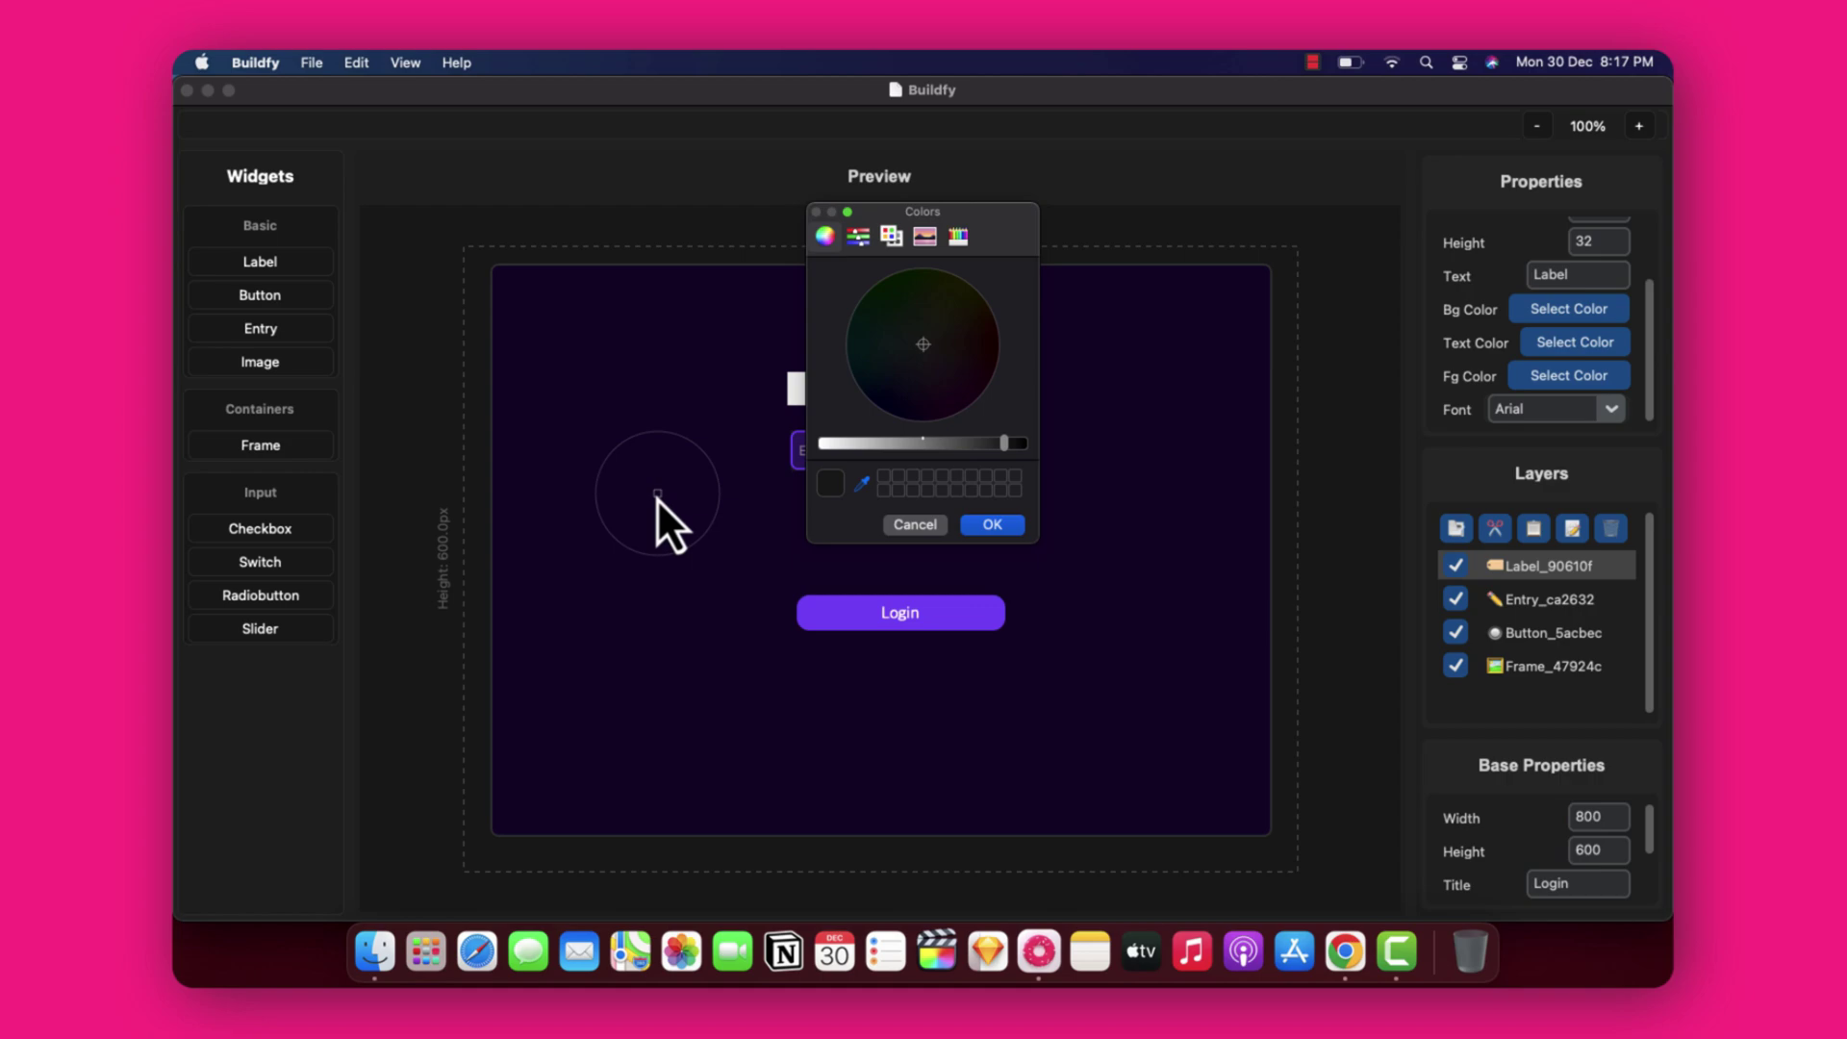
click(663, 527)
click(992, 525)
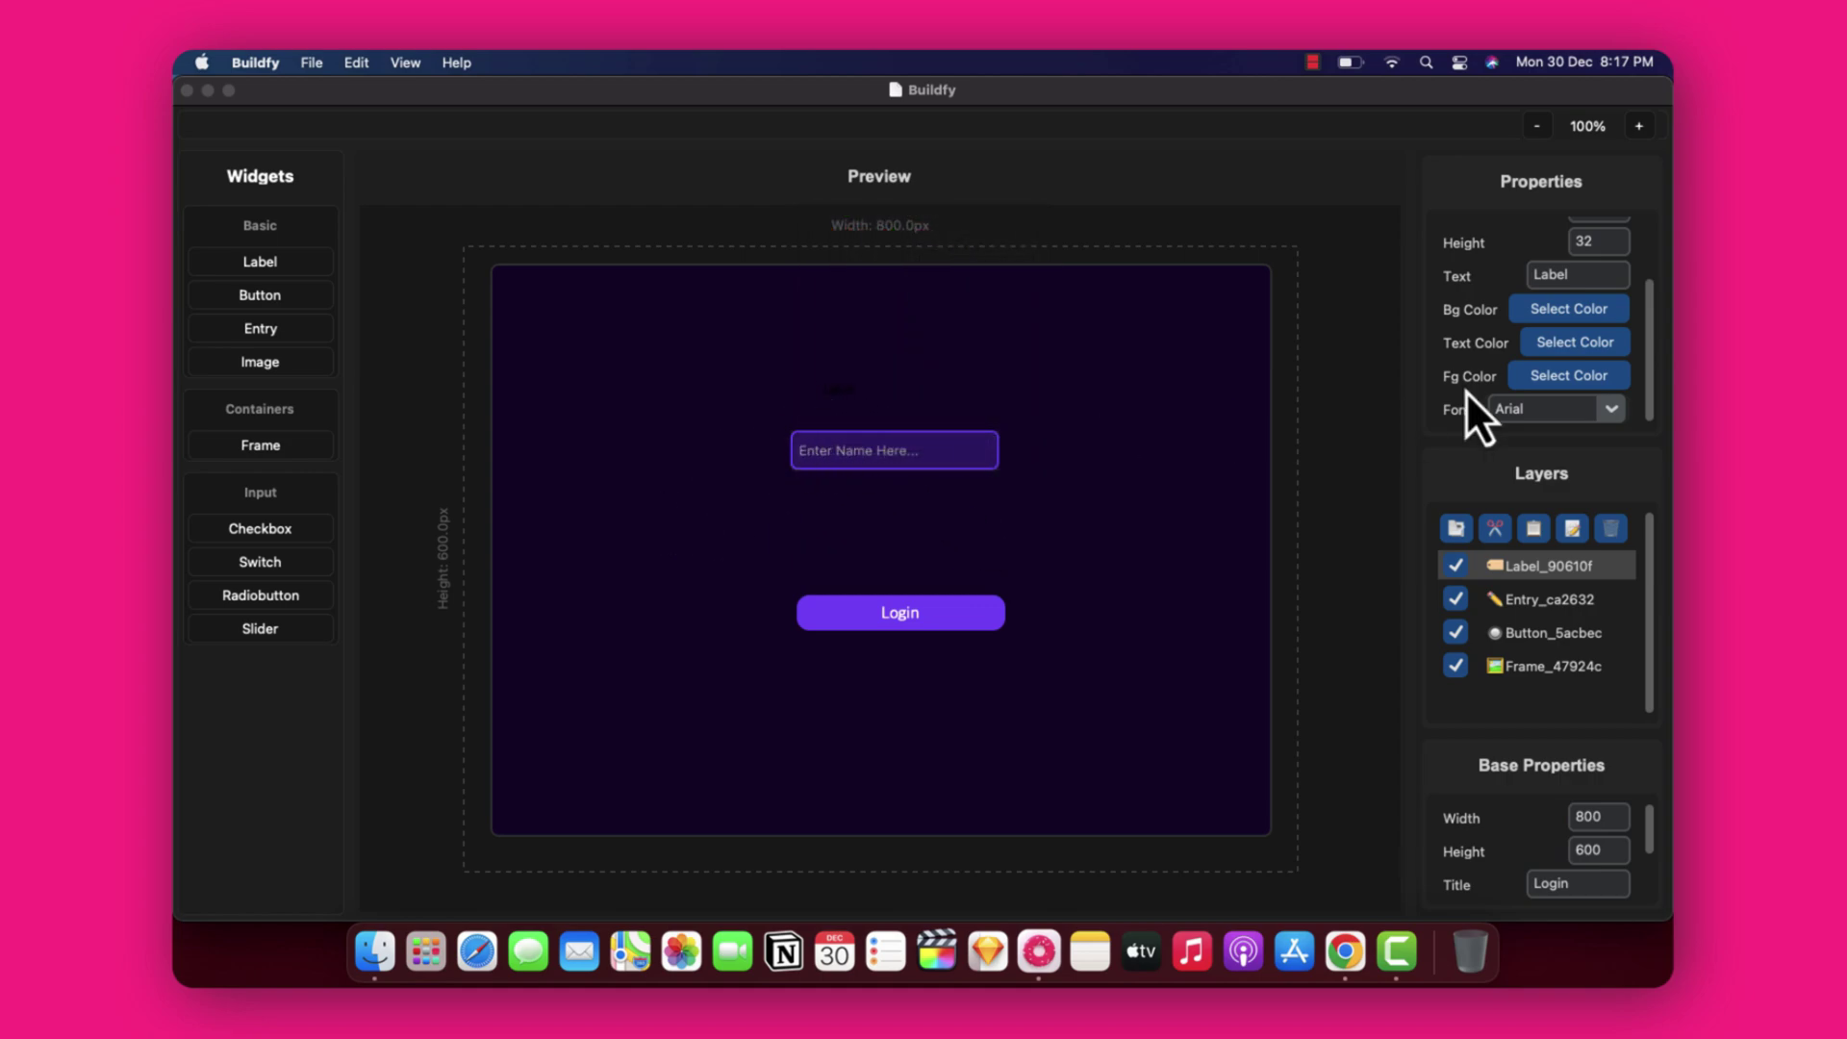
Set the new label's text colour to white and move it down just above the text entry's left end.
scroll(1579, 285, up, 2)
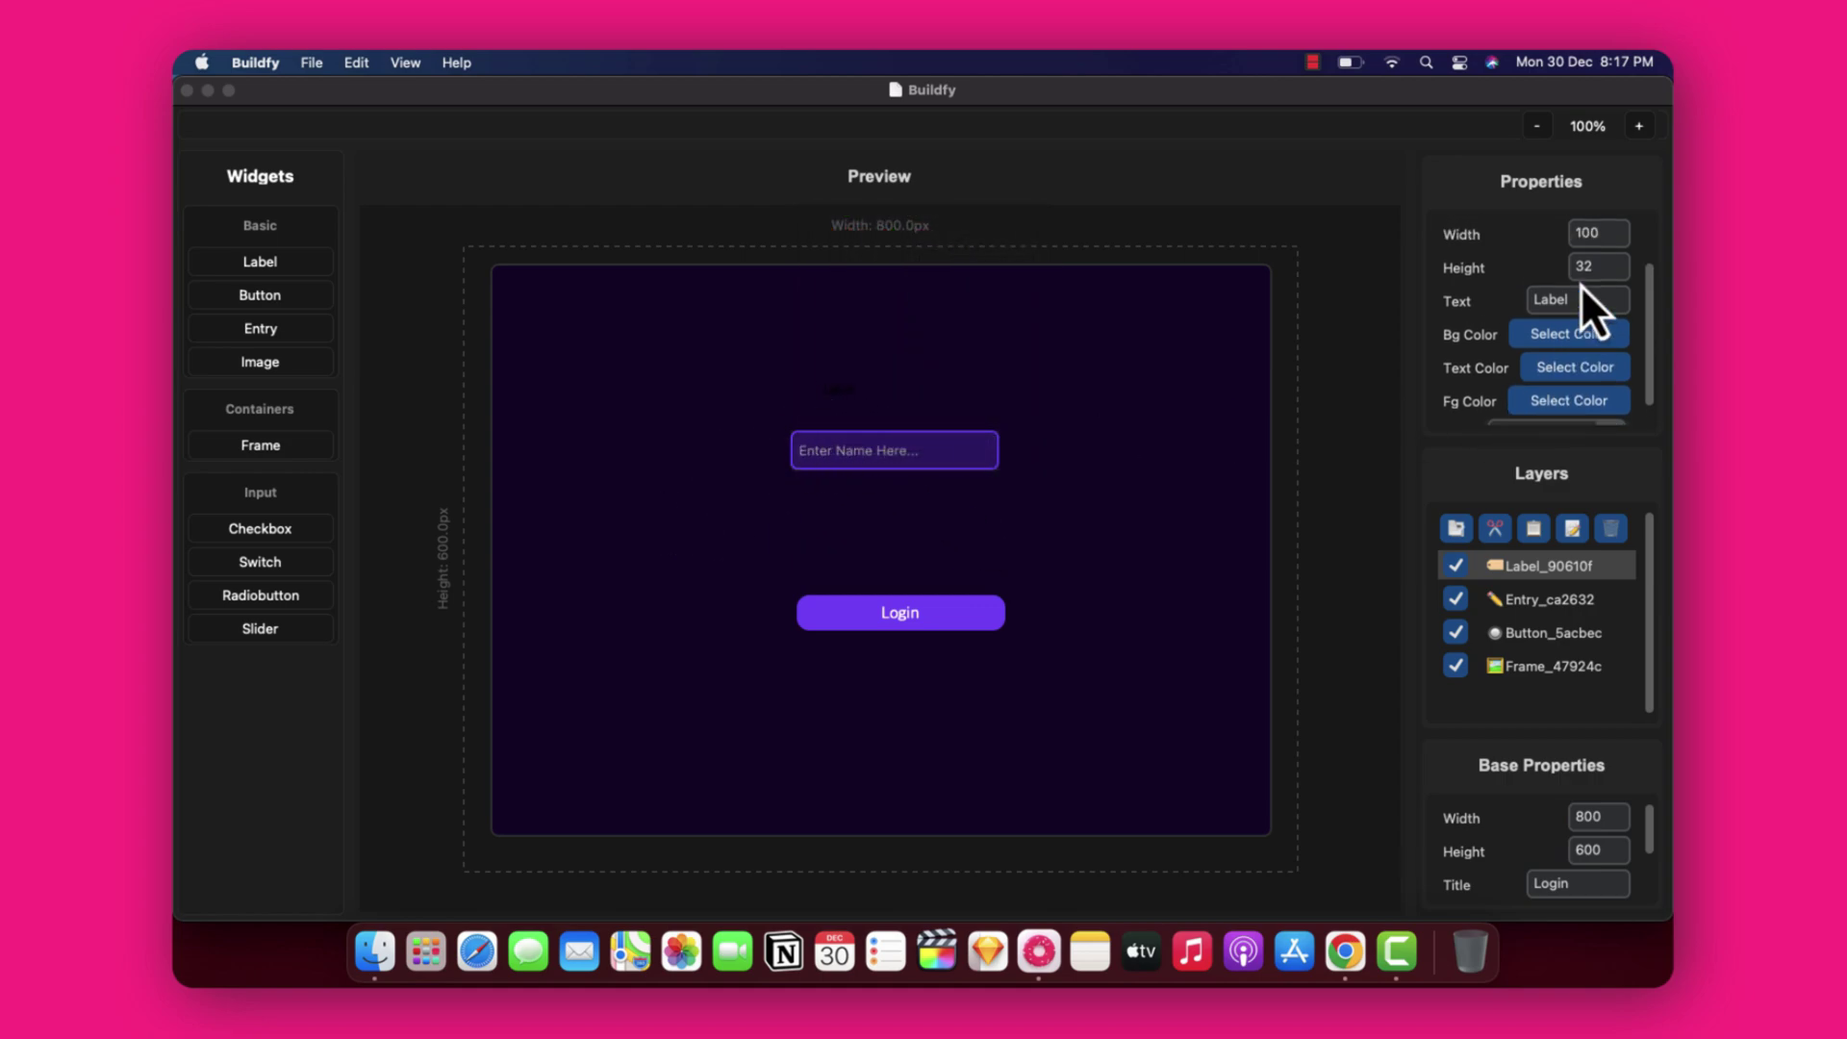
scroll(1579, 284, down, 1)
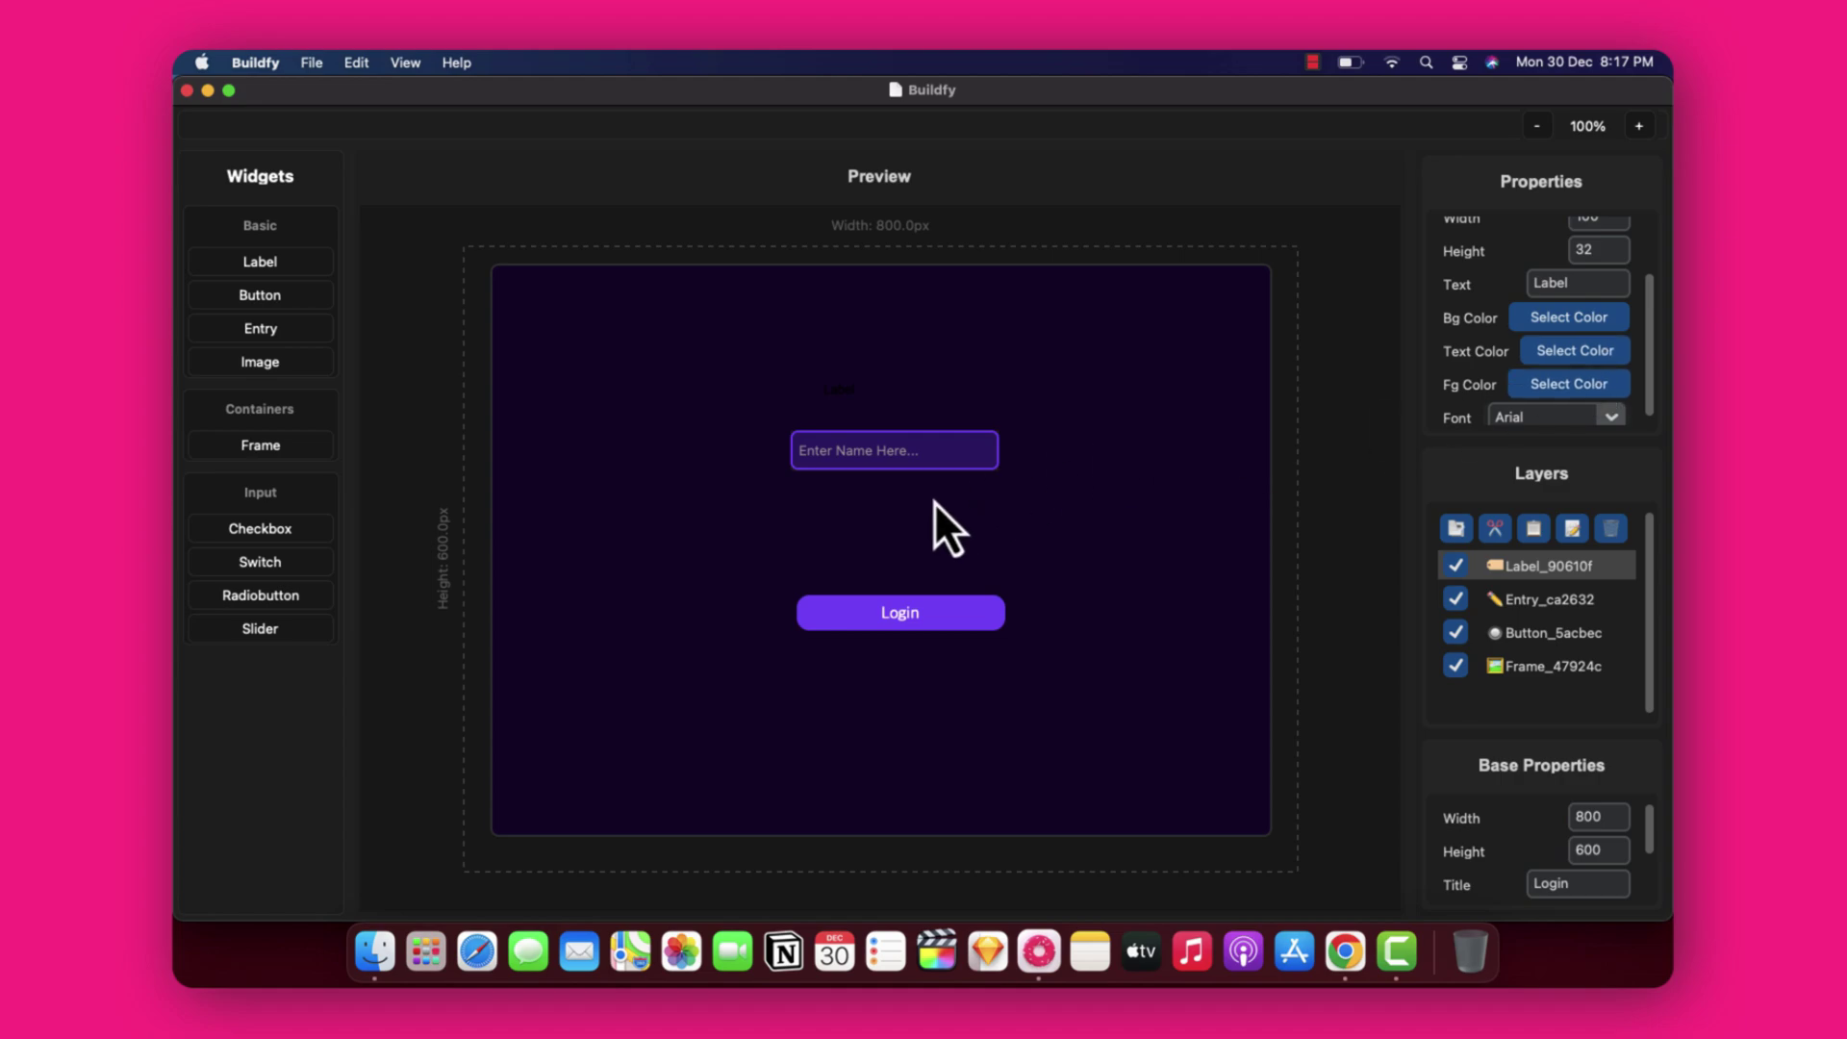
click(1582, 356)
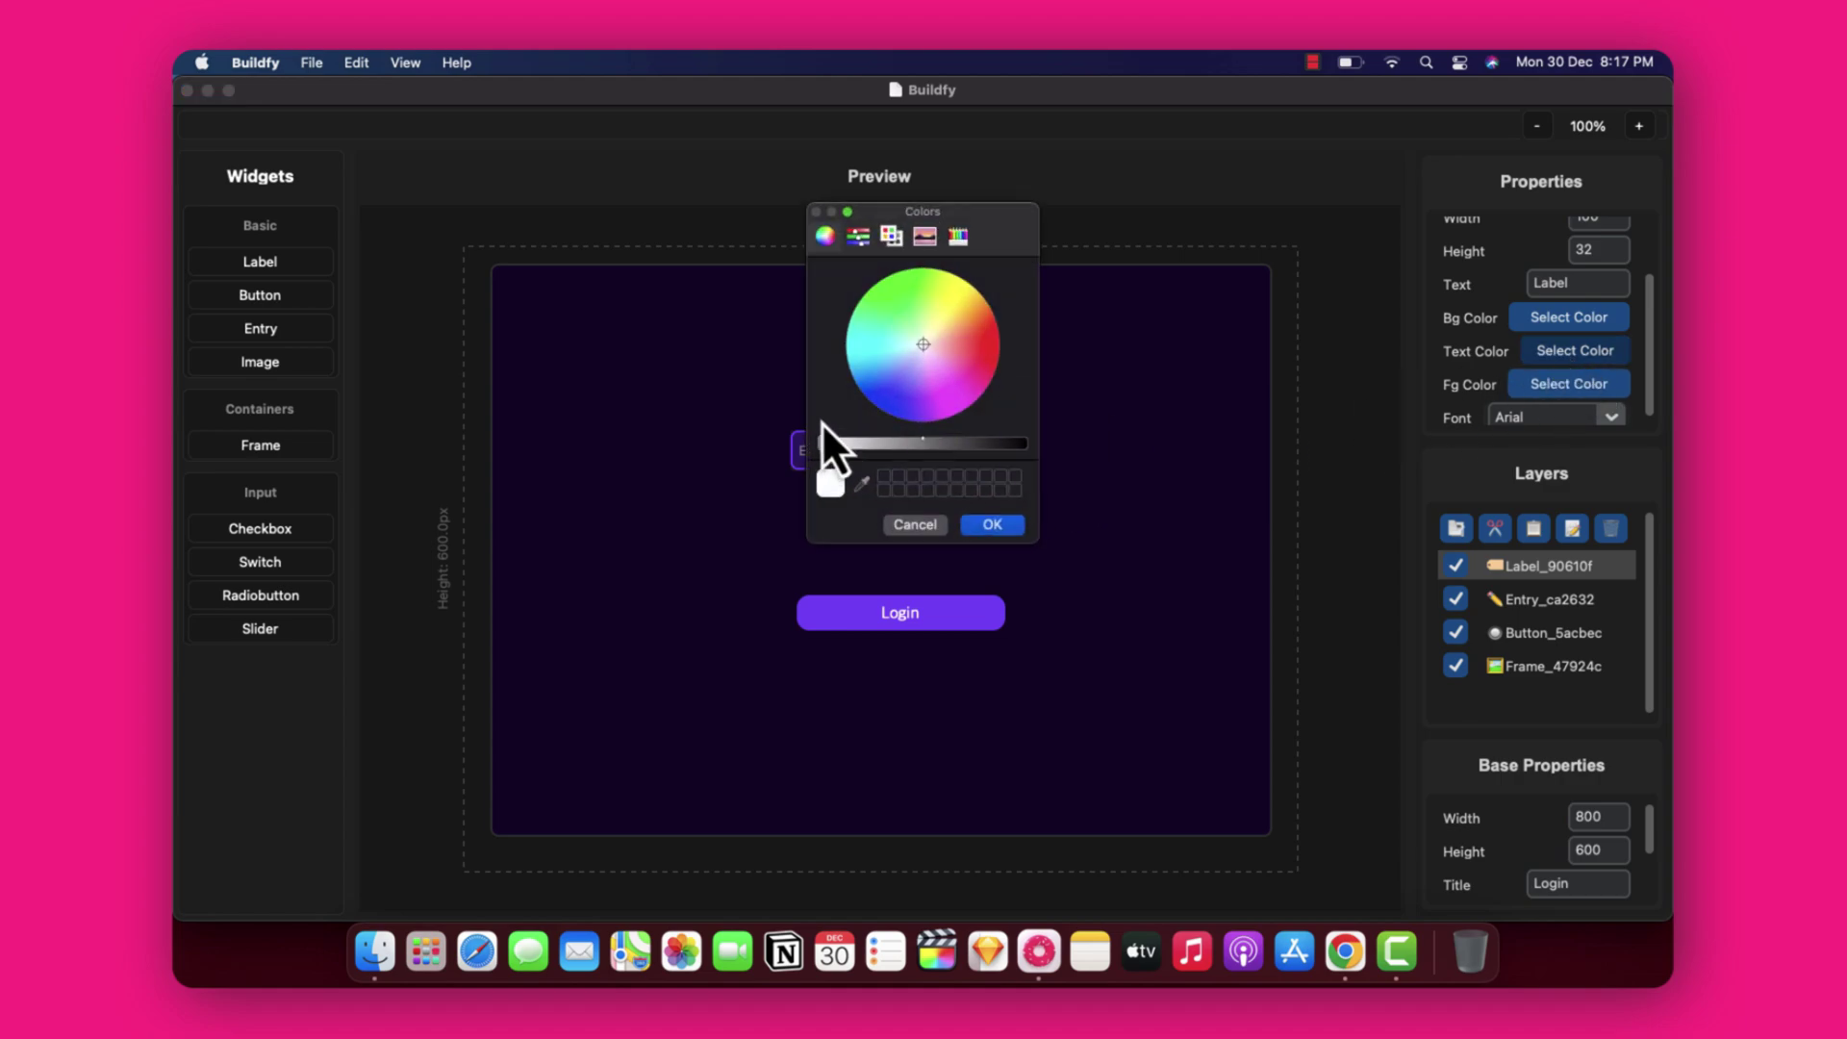
click(992, 524)
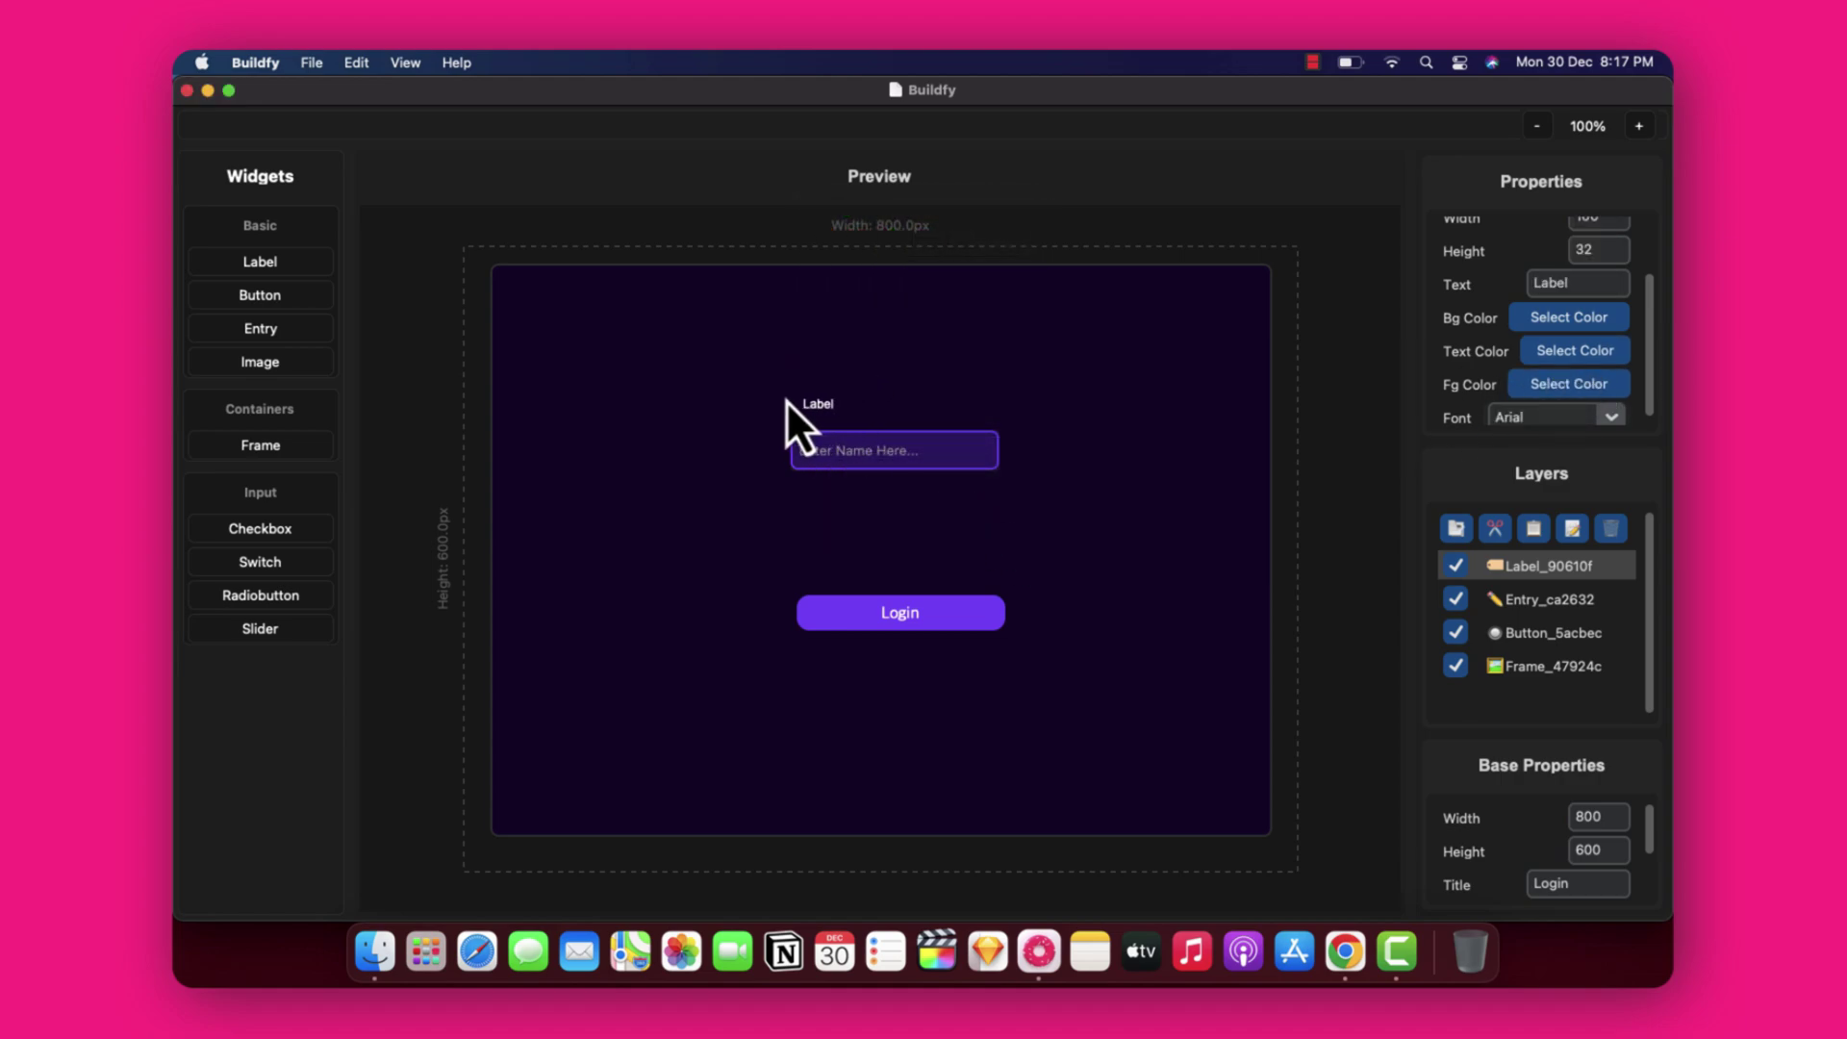
Change the label's text to "Name" and line it up with the left edge of the text entry.
double_click(1596, 281)
text(Name)
click(969, 444)
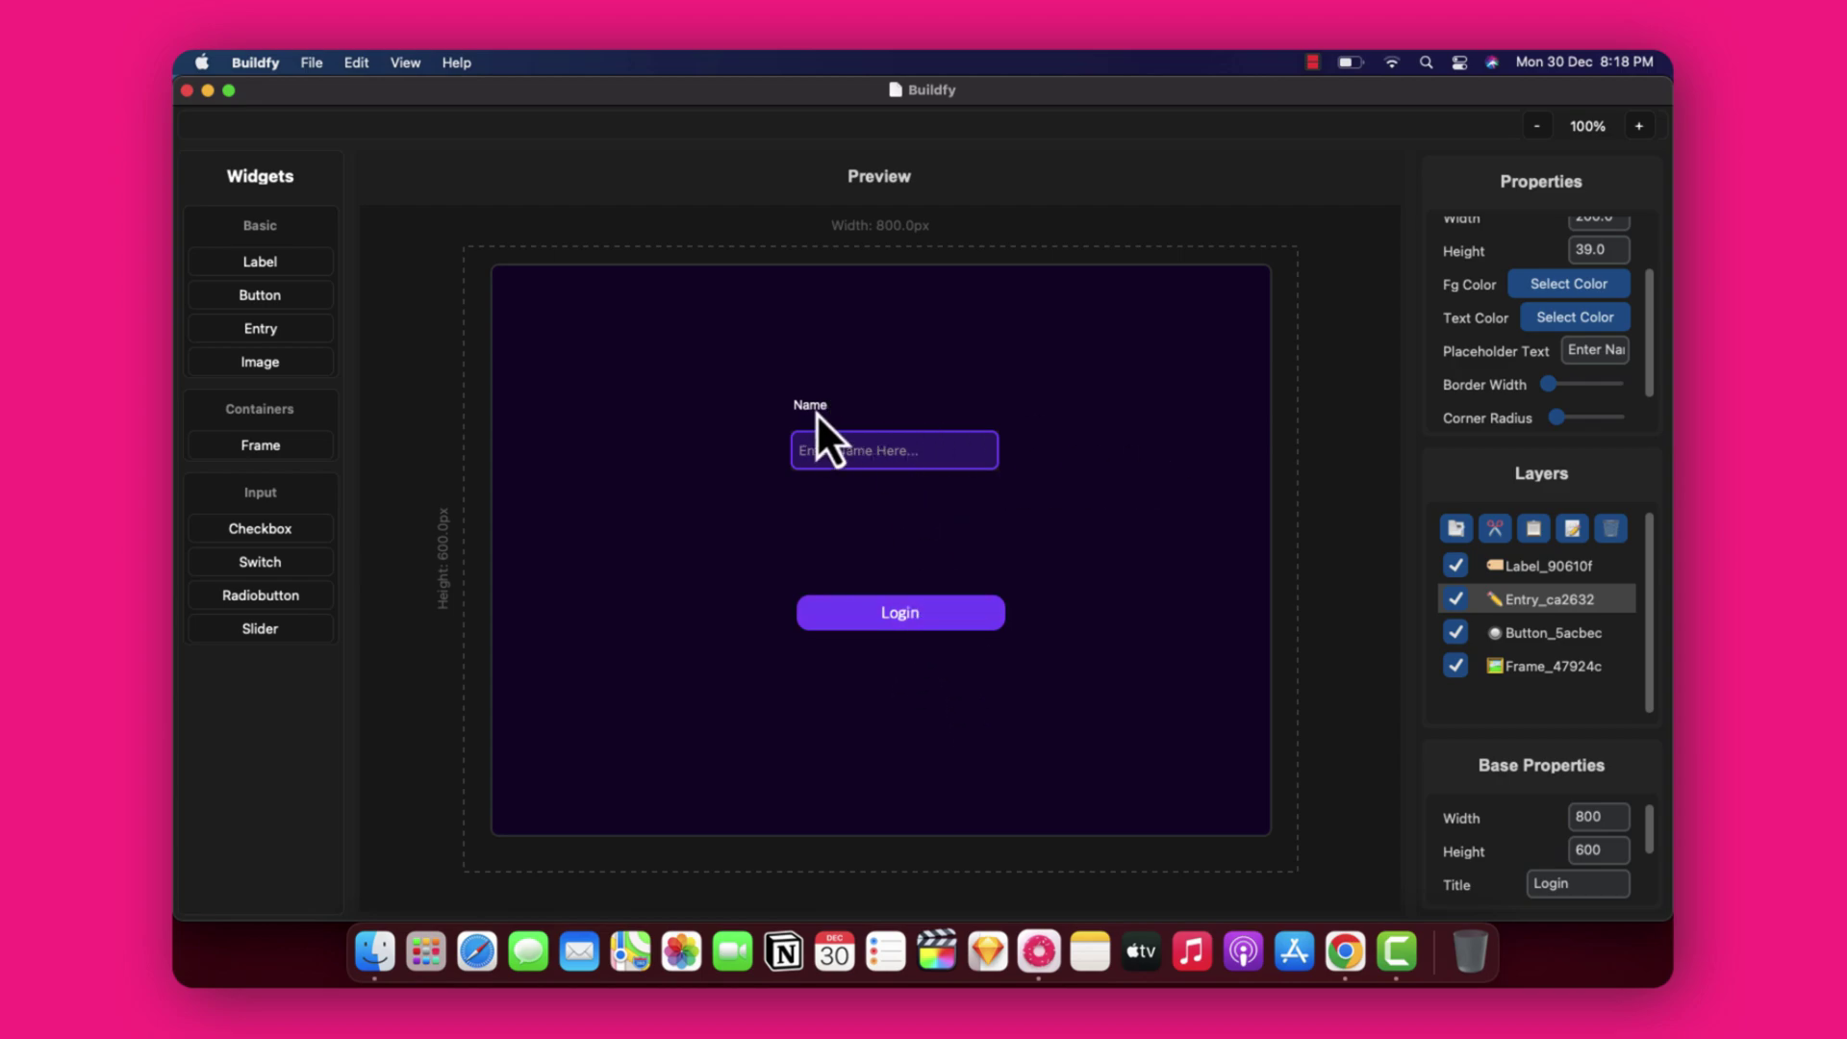
Duplicate the name entry and place the copy between the original and the Login button.
click(1516, 564)
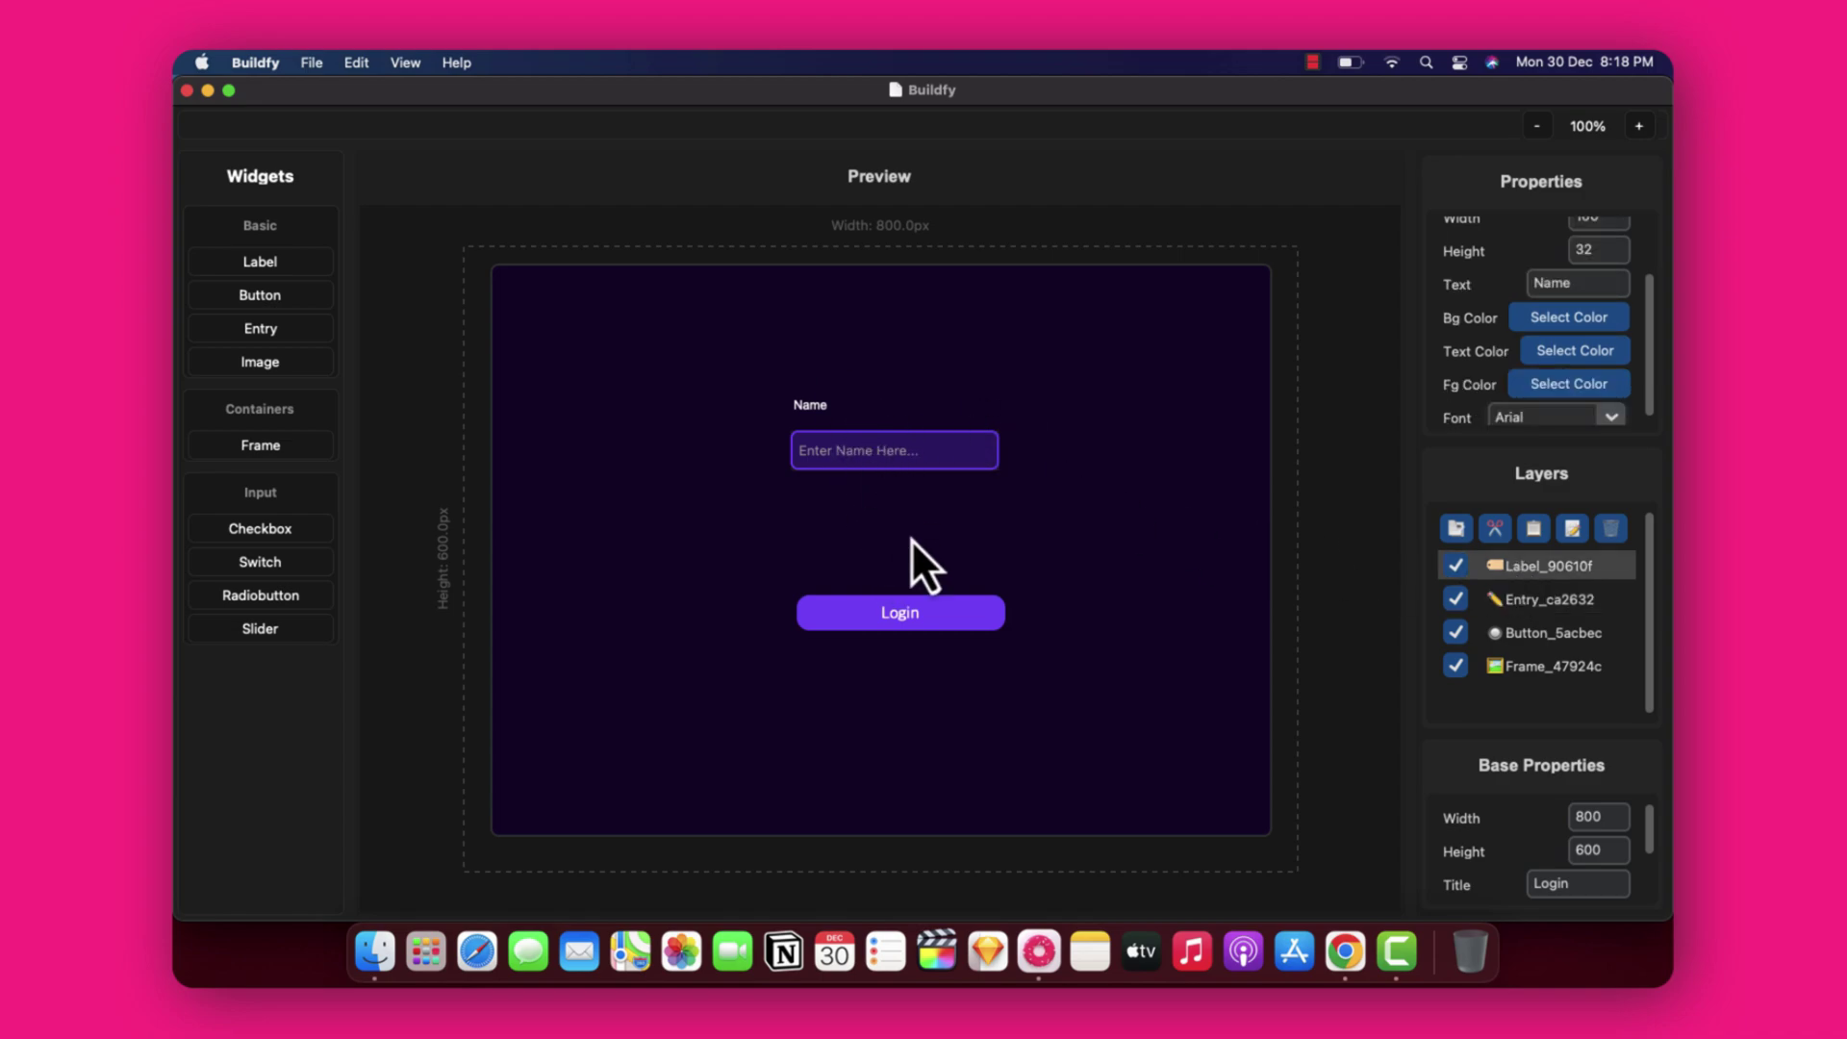
click(1550, 597)
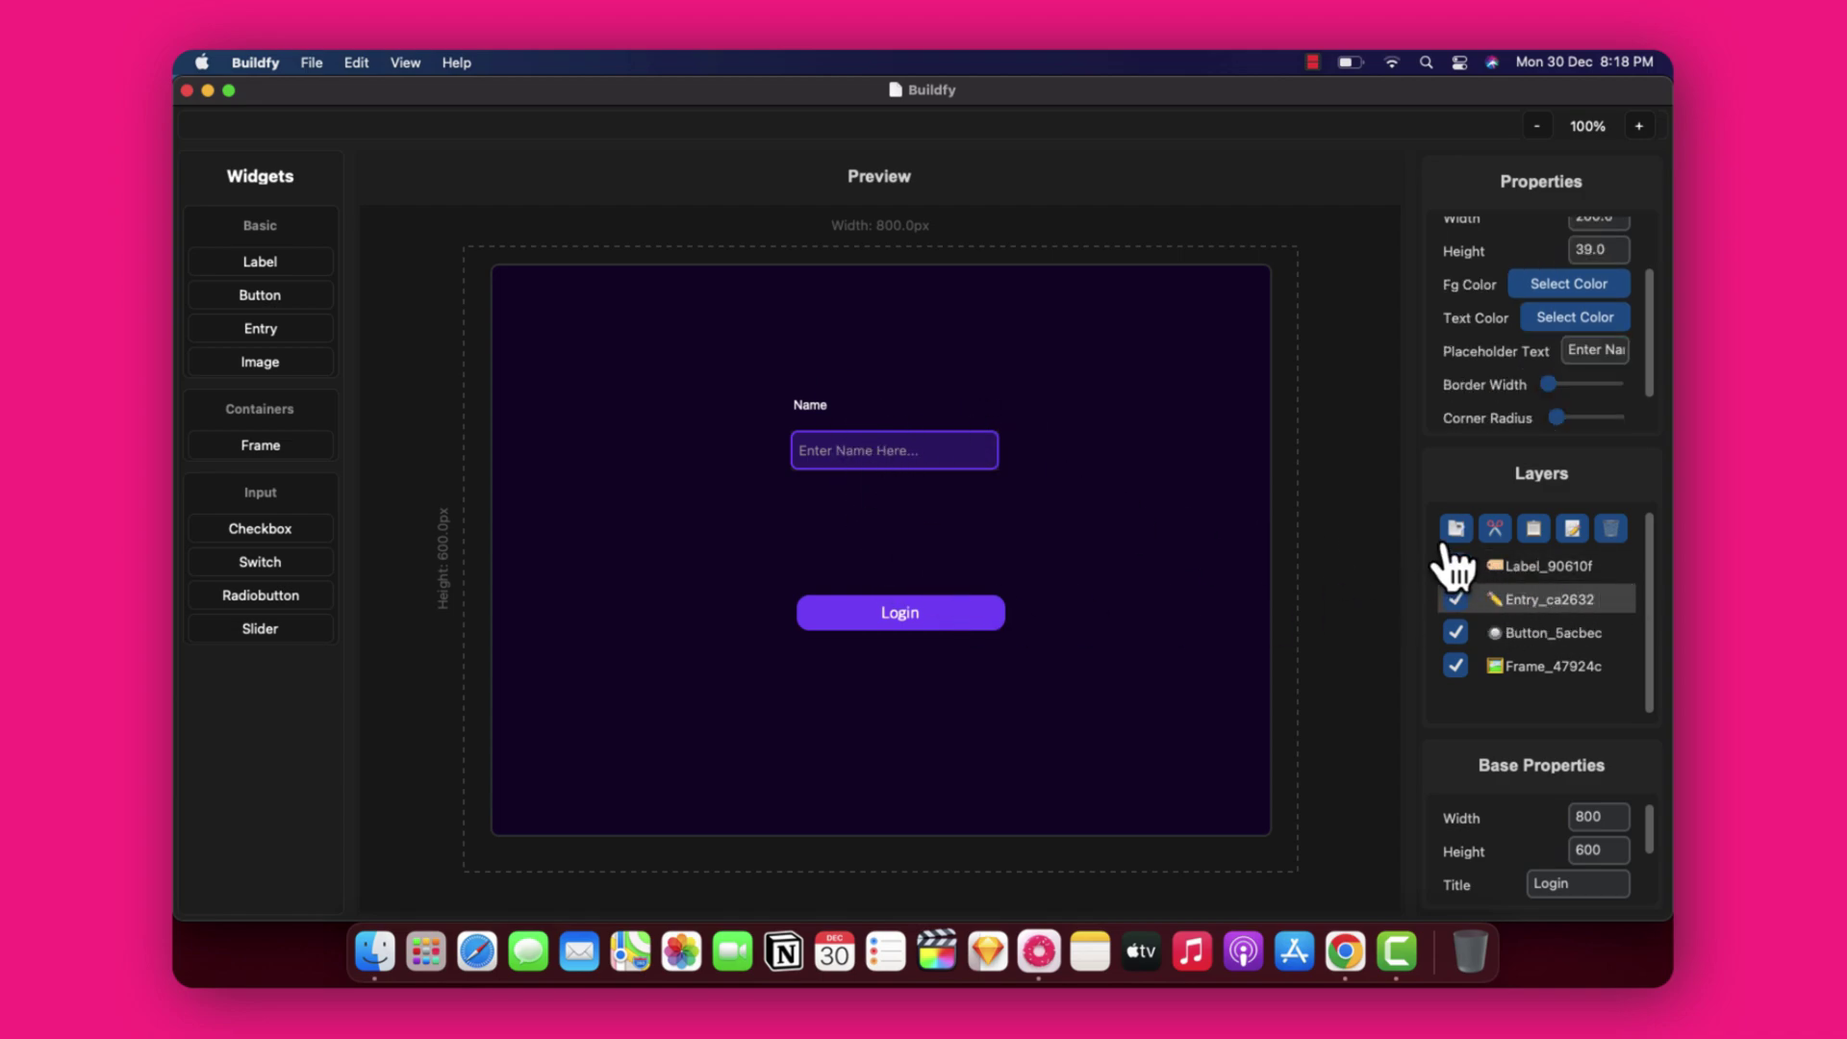
click(1534, 536)
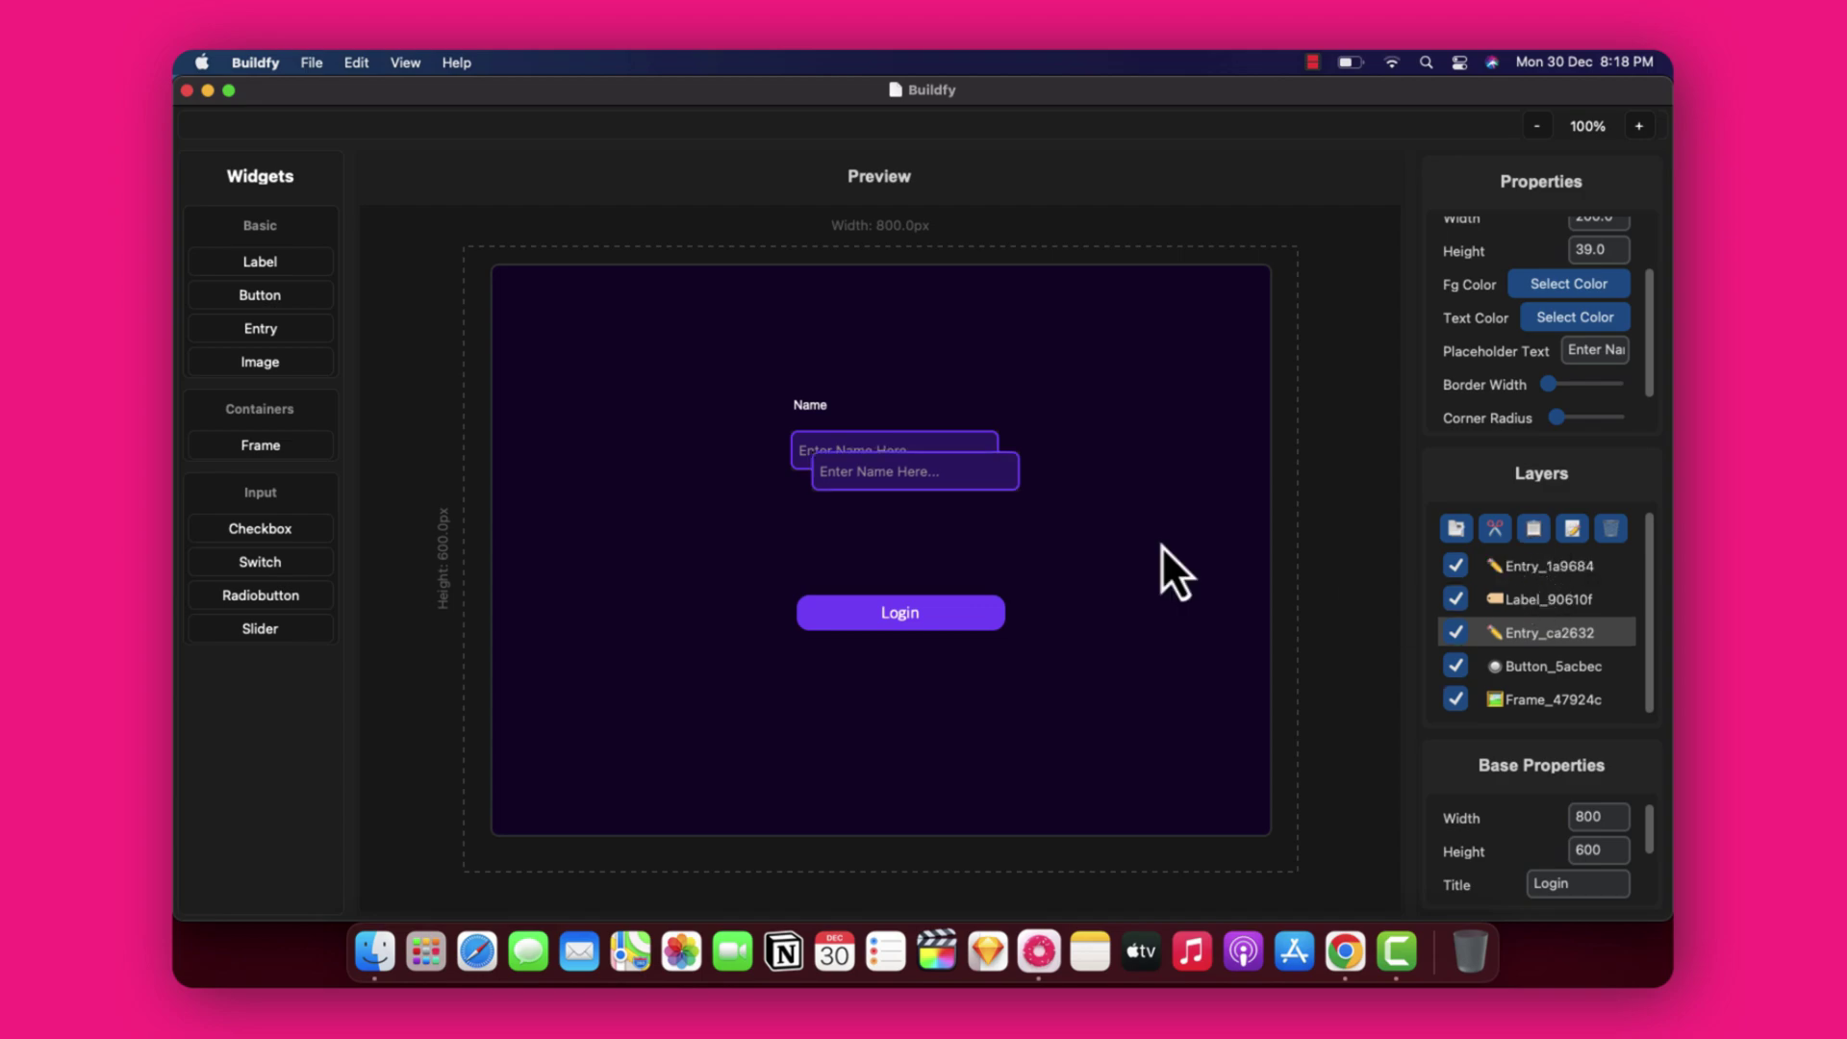
drag(973, 474, 949, 532)
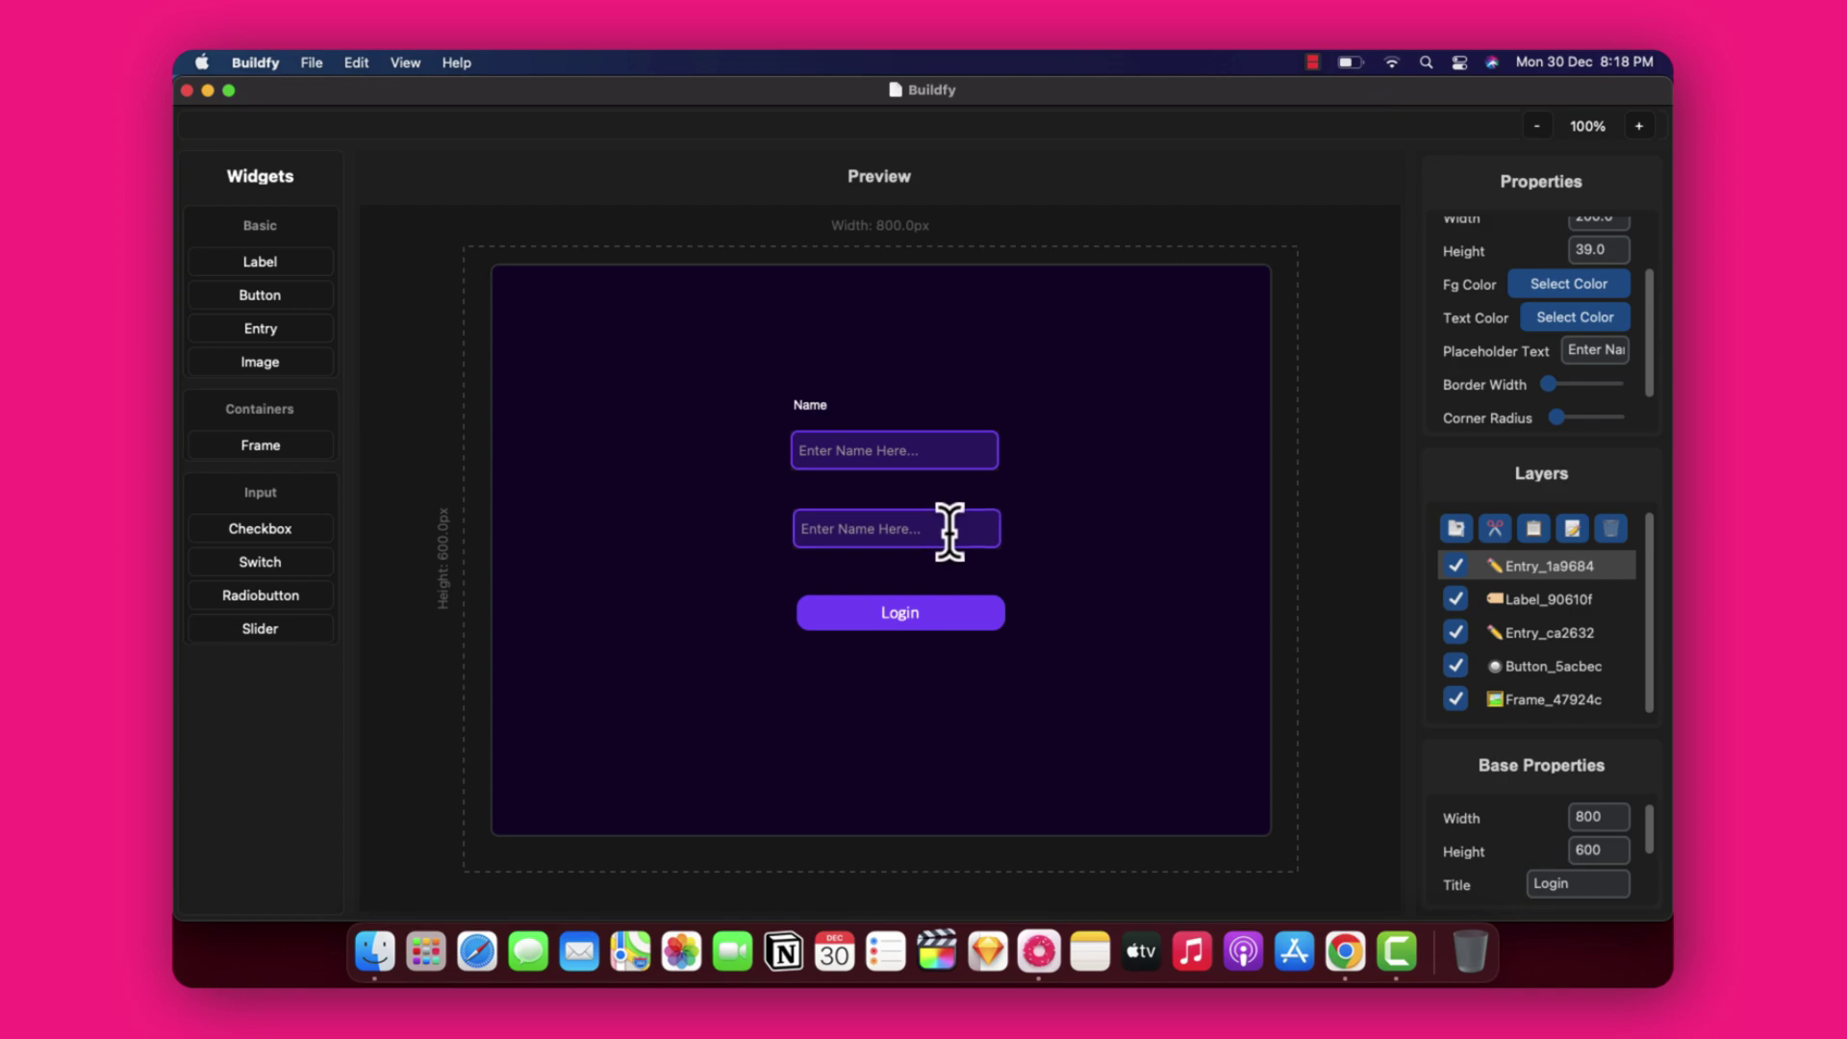
Show the grid on the canvas and use it to align the label, both entries and the Login button.
click(424, 65)
click(427, 92)
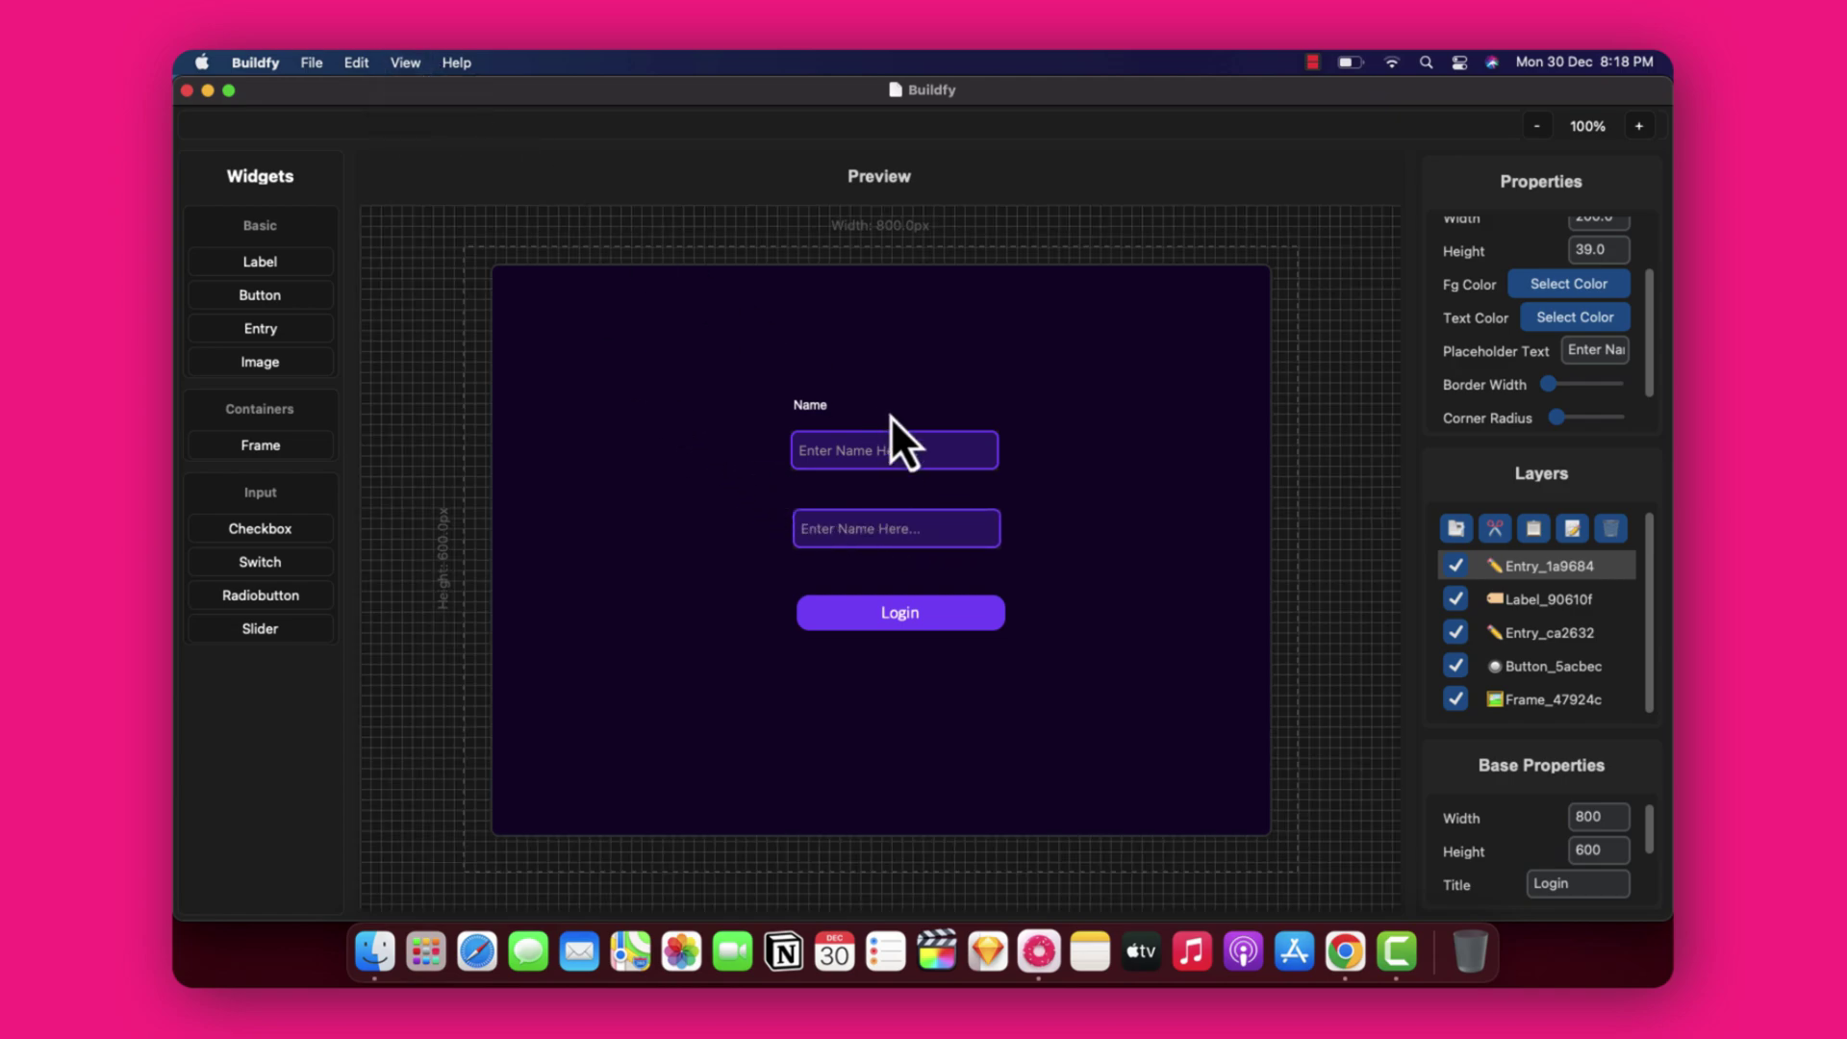
drag(894, 524, 892, 540)
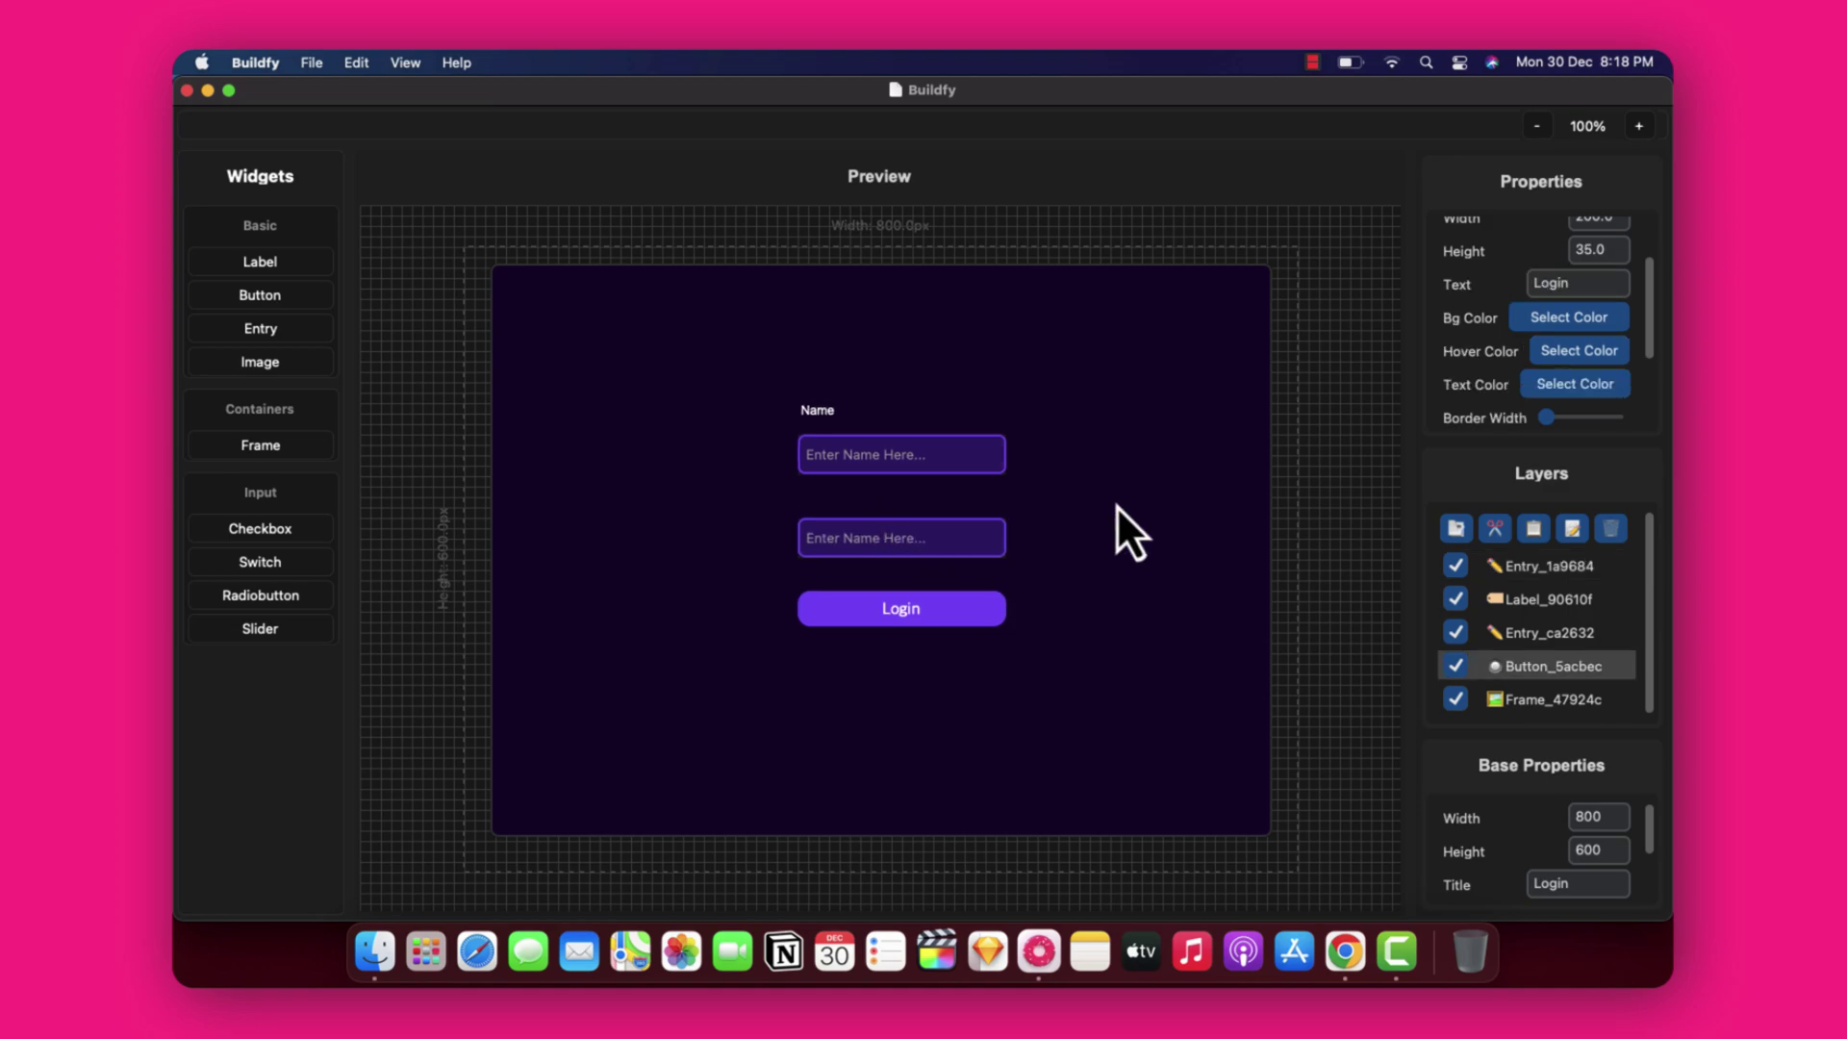
Duplicate the Name label and place the copy above the second entry, shifting that entry and the Login button down to make room.
click(1554, 635)
click(1534, 600)
click(1455, 528)
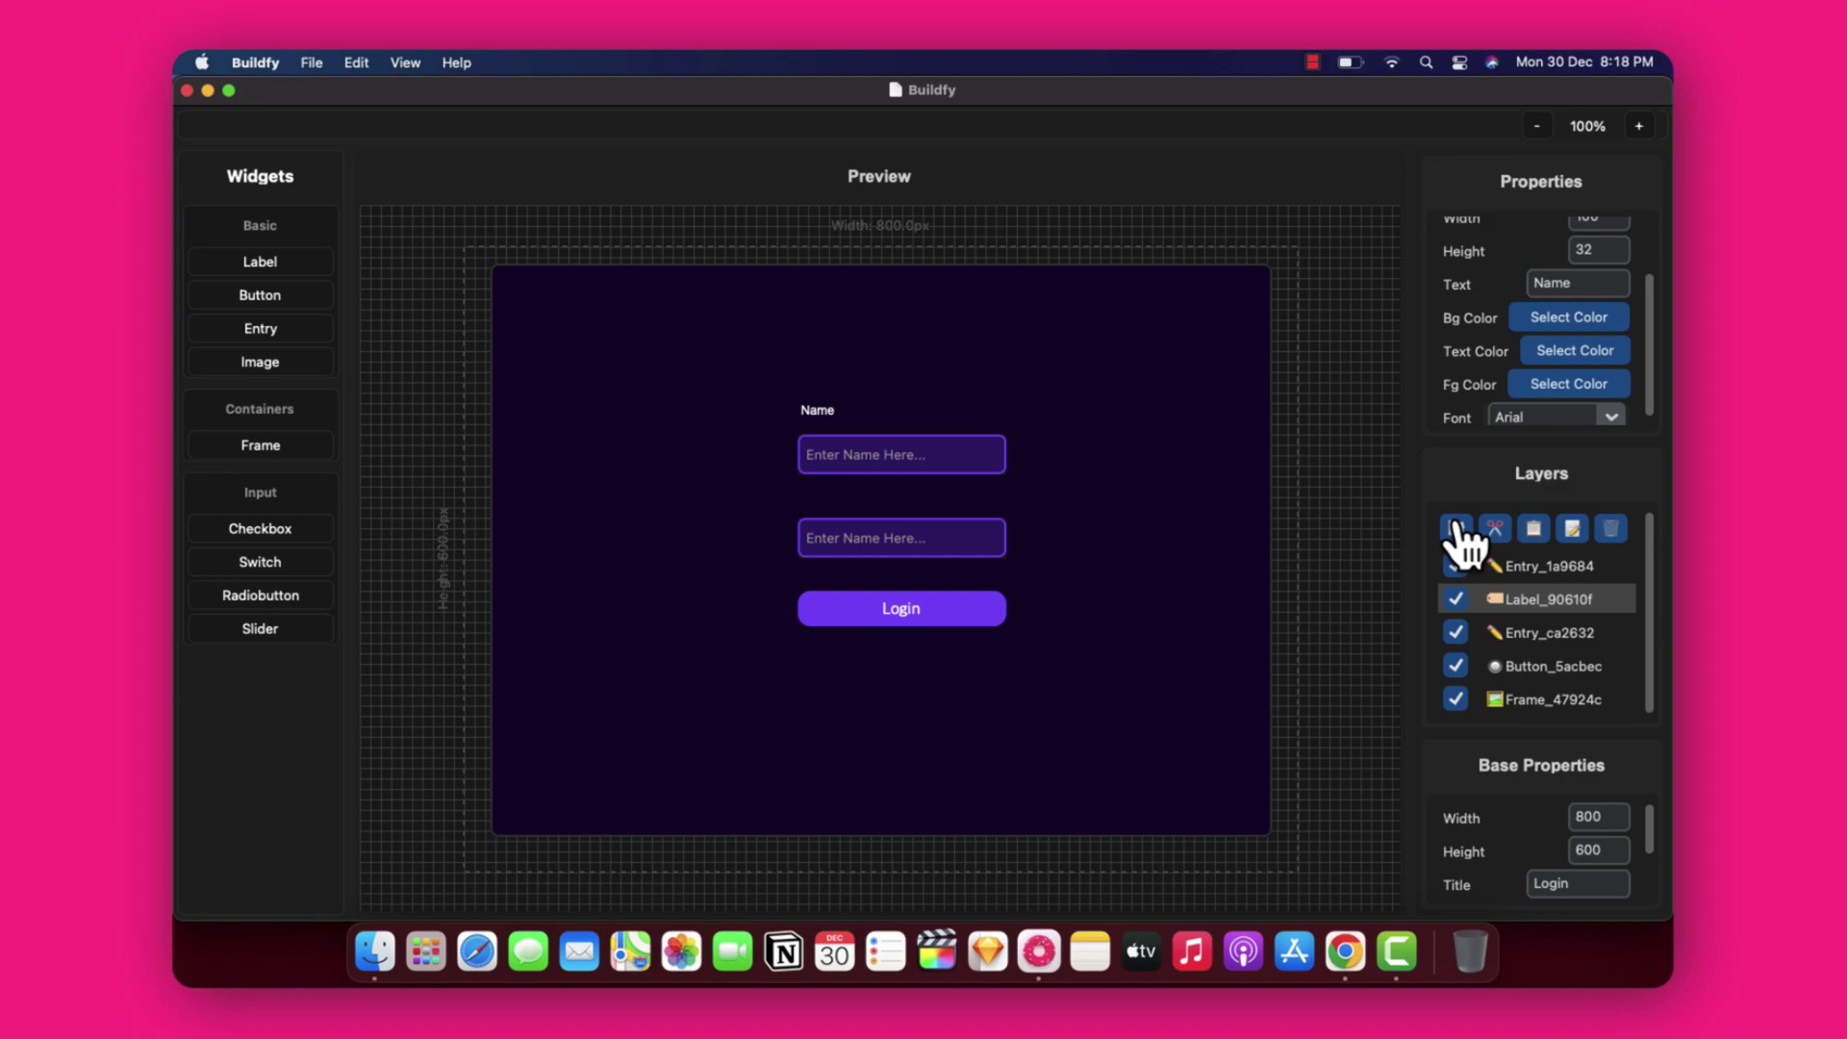
click(1533, 528)
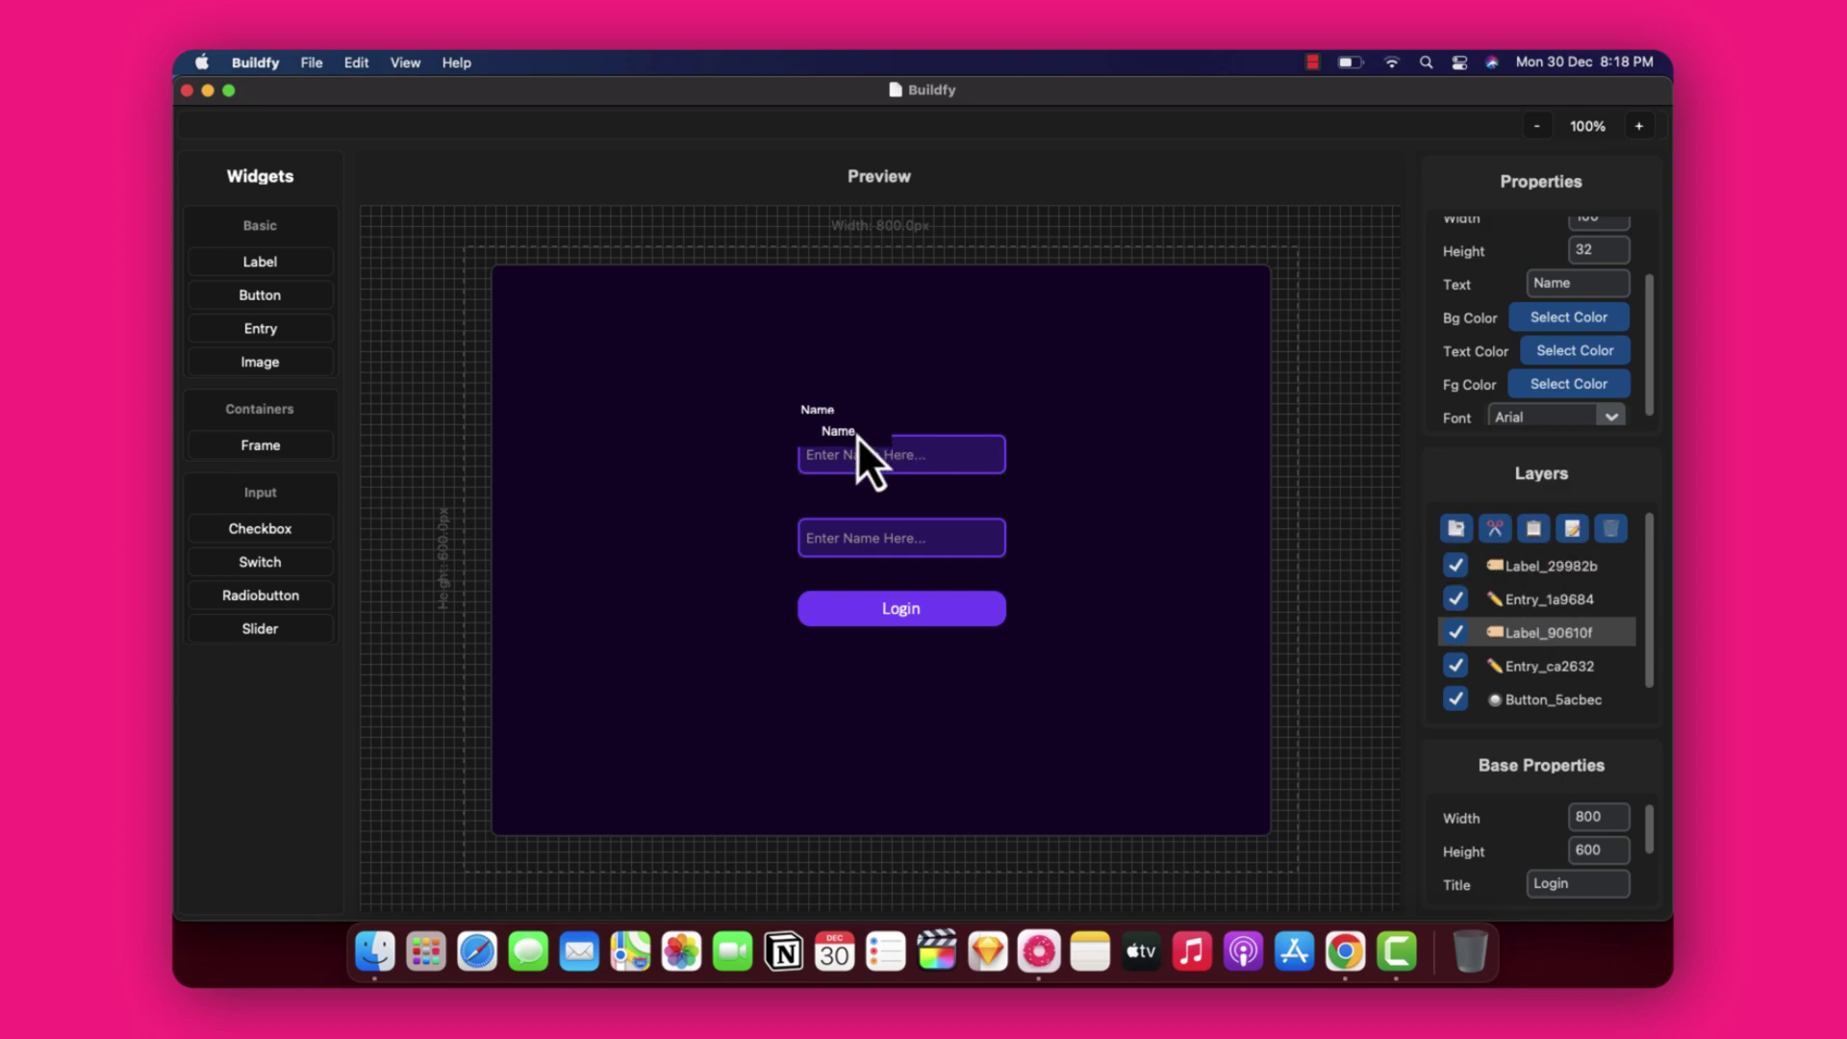
drag(857, 436, 835, 633)
drag(827, 515, 817, 515)
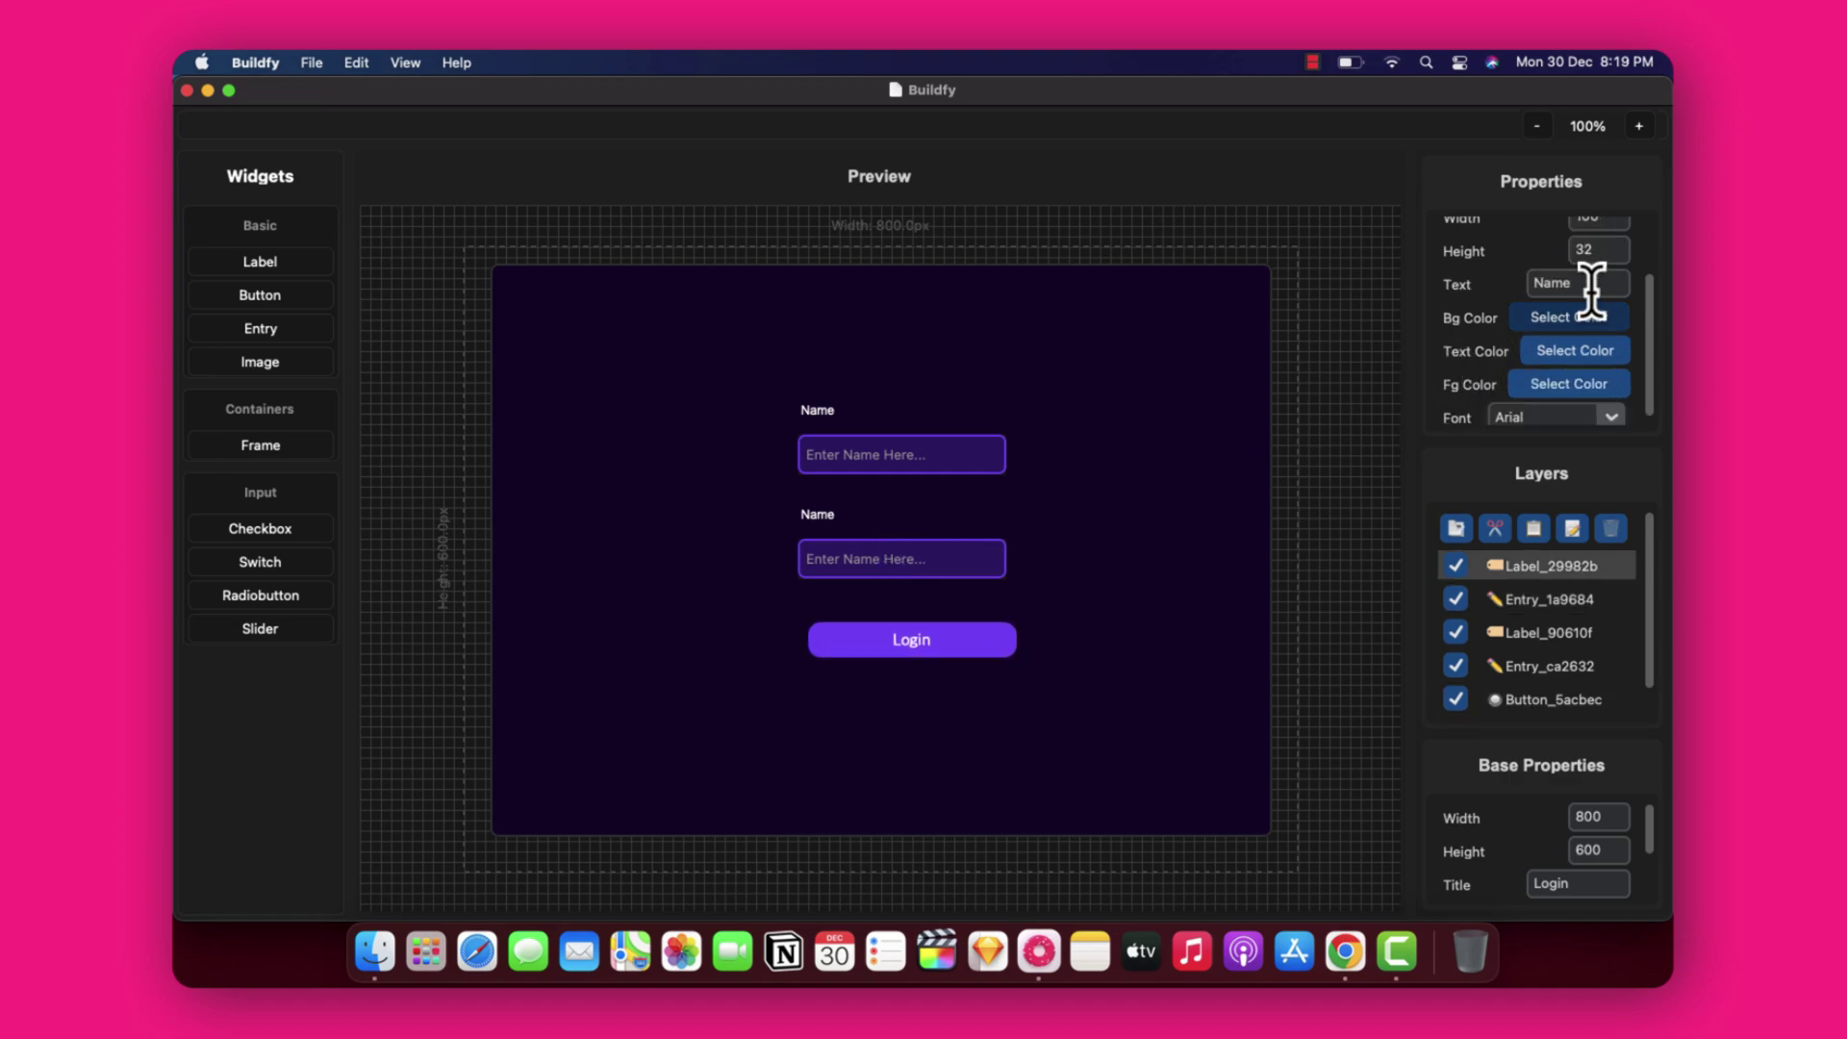
Change the lower label's text to "Password" and the second entry's placeholder to "Enter Password here...".
drag(1591, 284, 1469, 284)
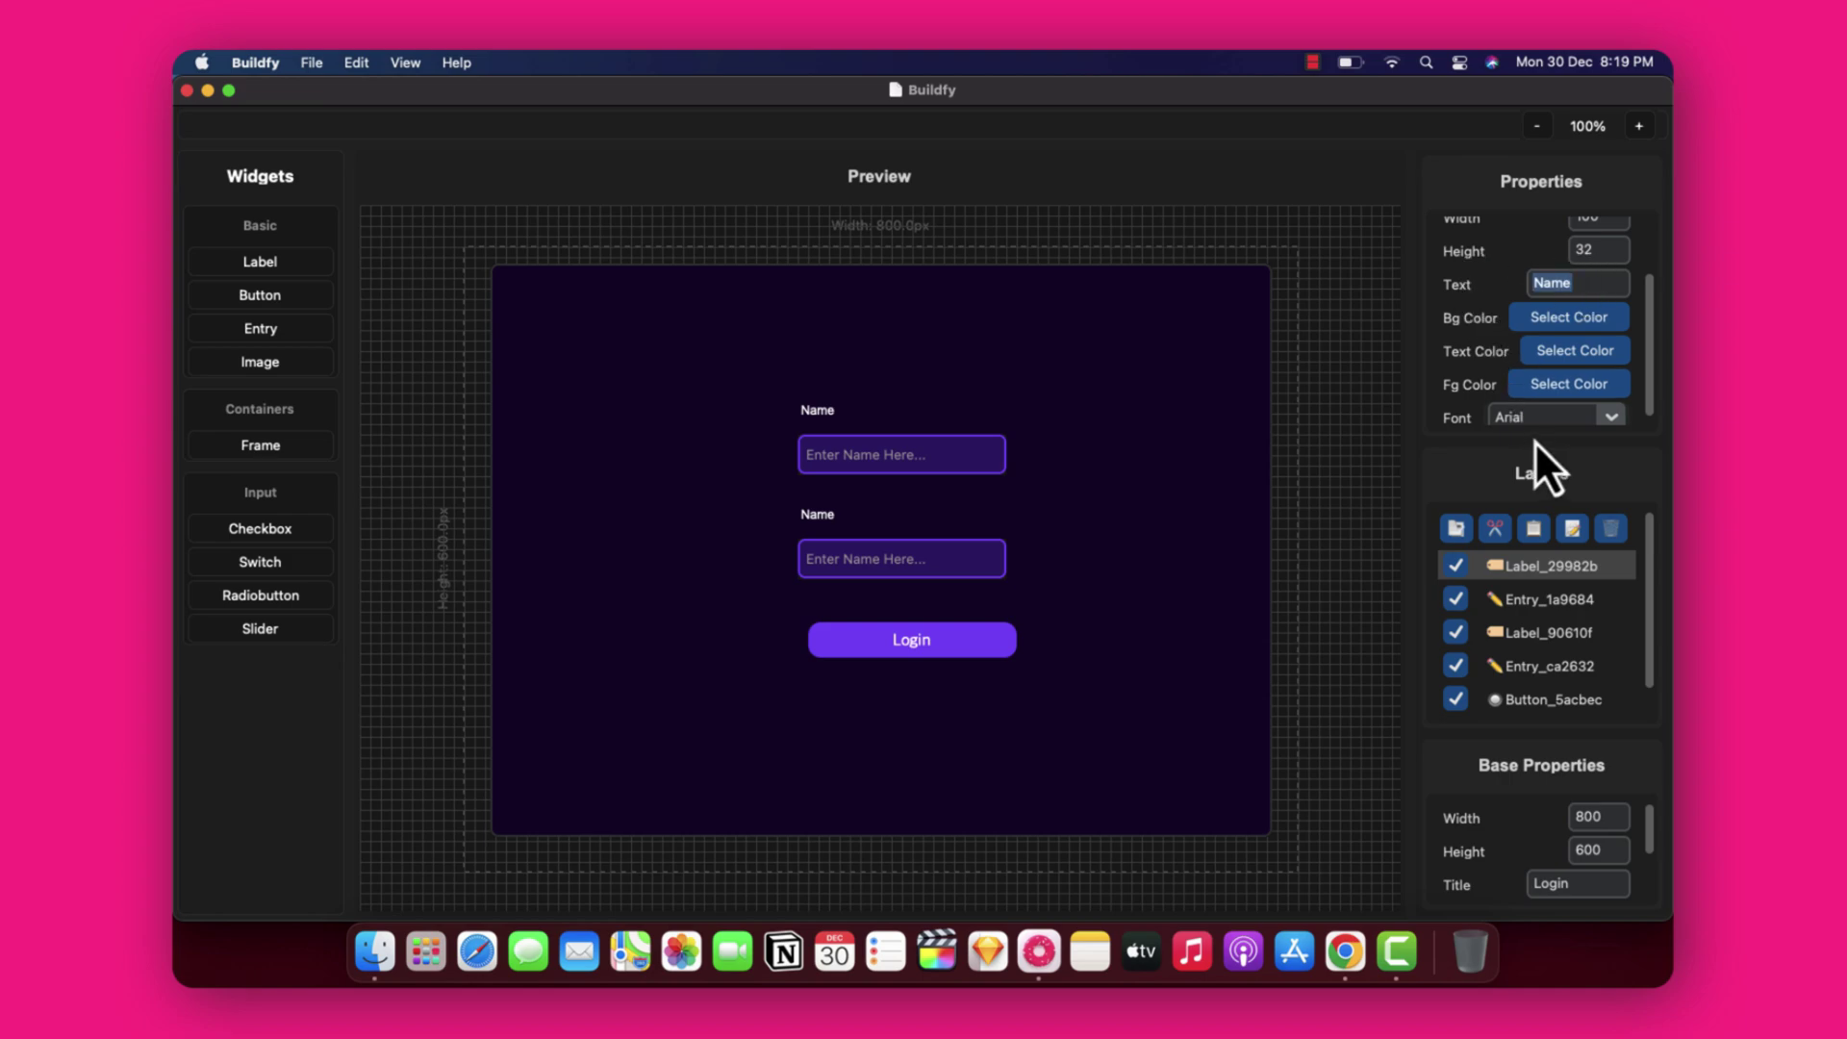
text(Password)
click(915, 544)
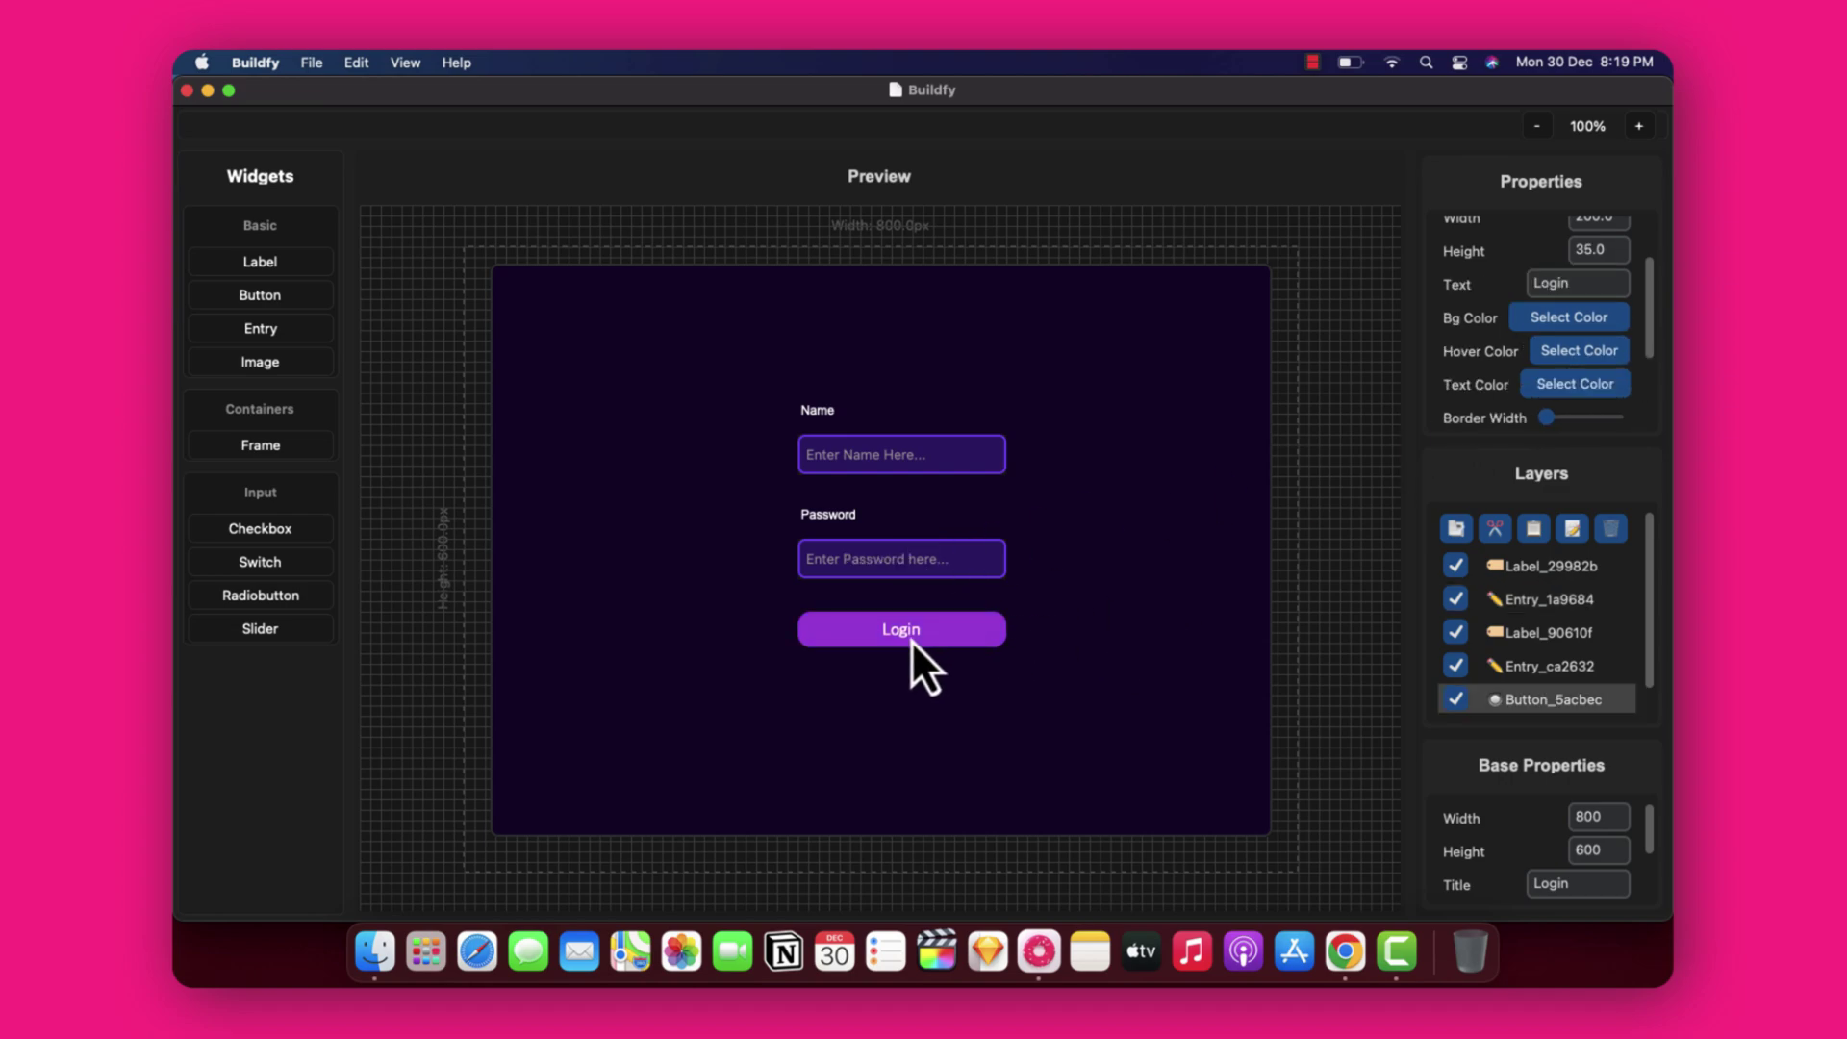
Export the finished login design as a Python file named "Login app".
click(869, 627)
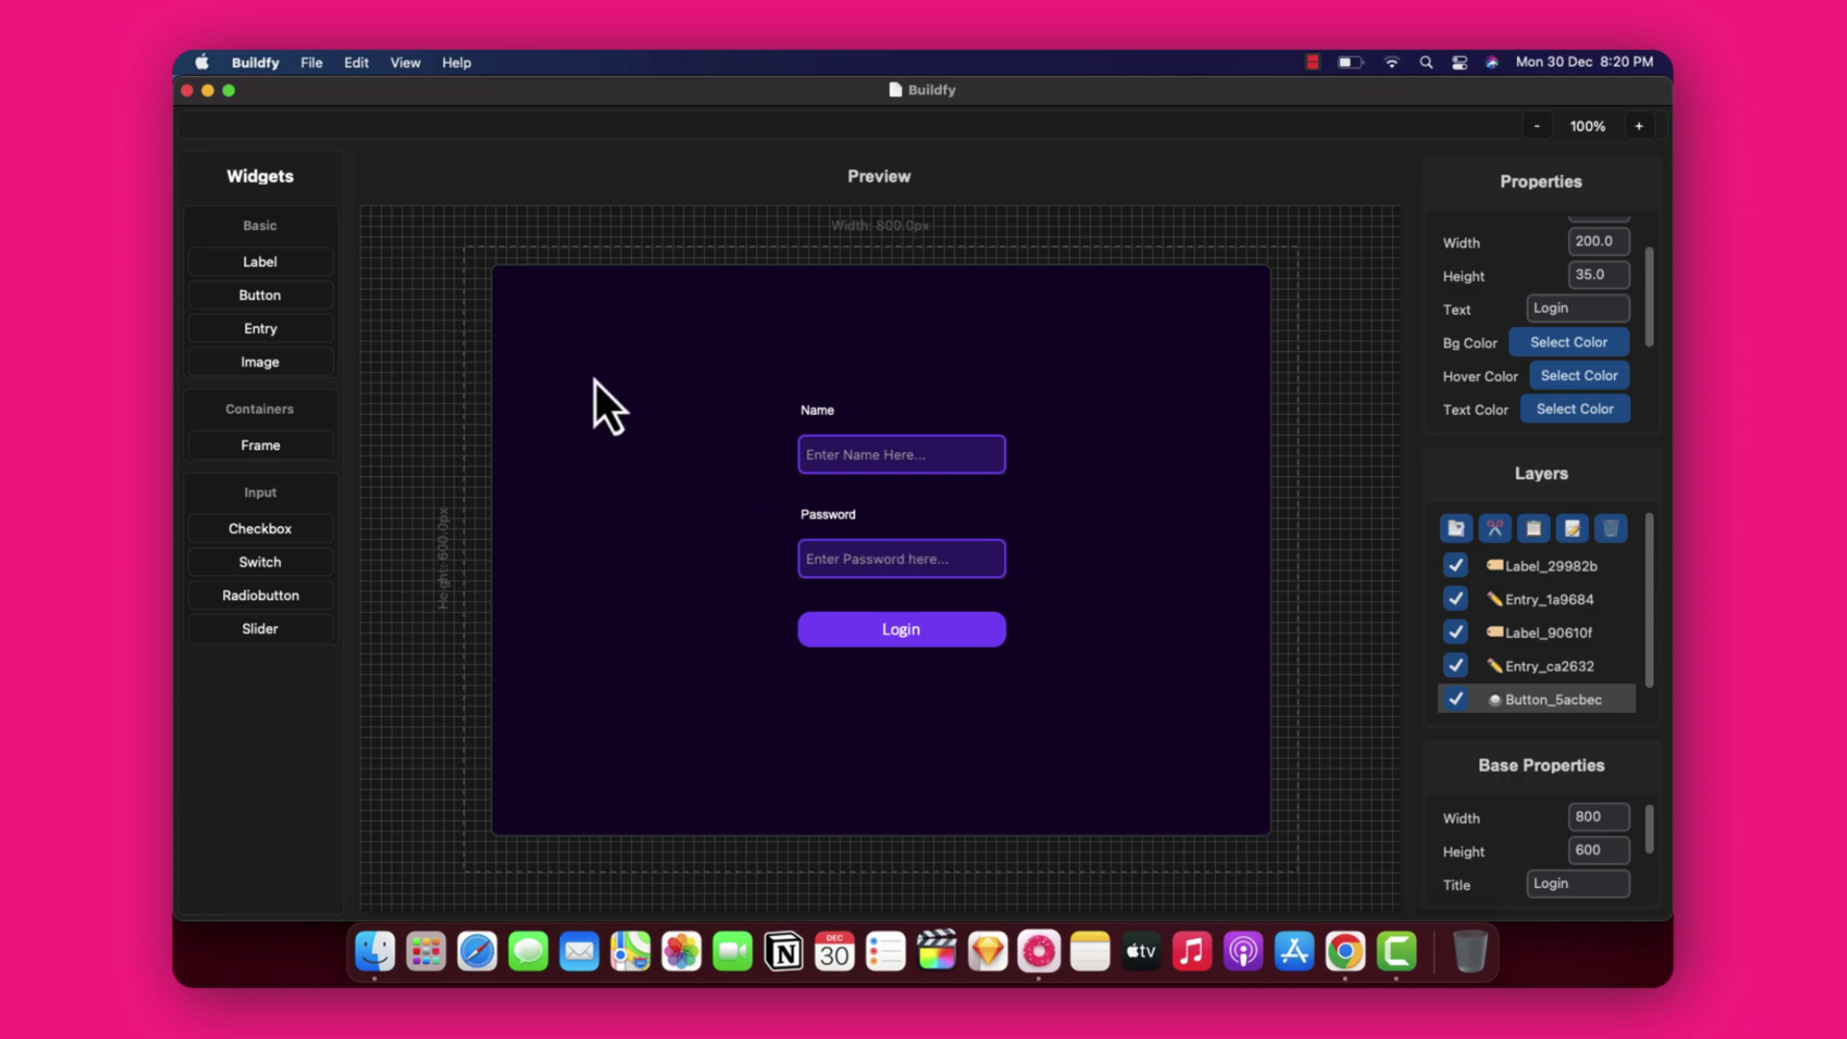
click(317, 67)
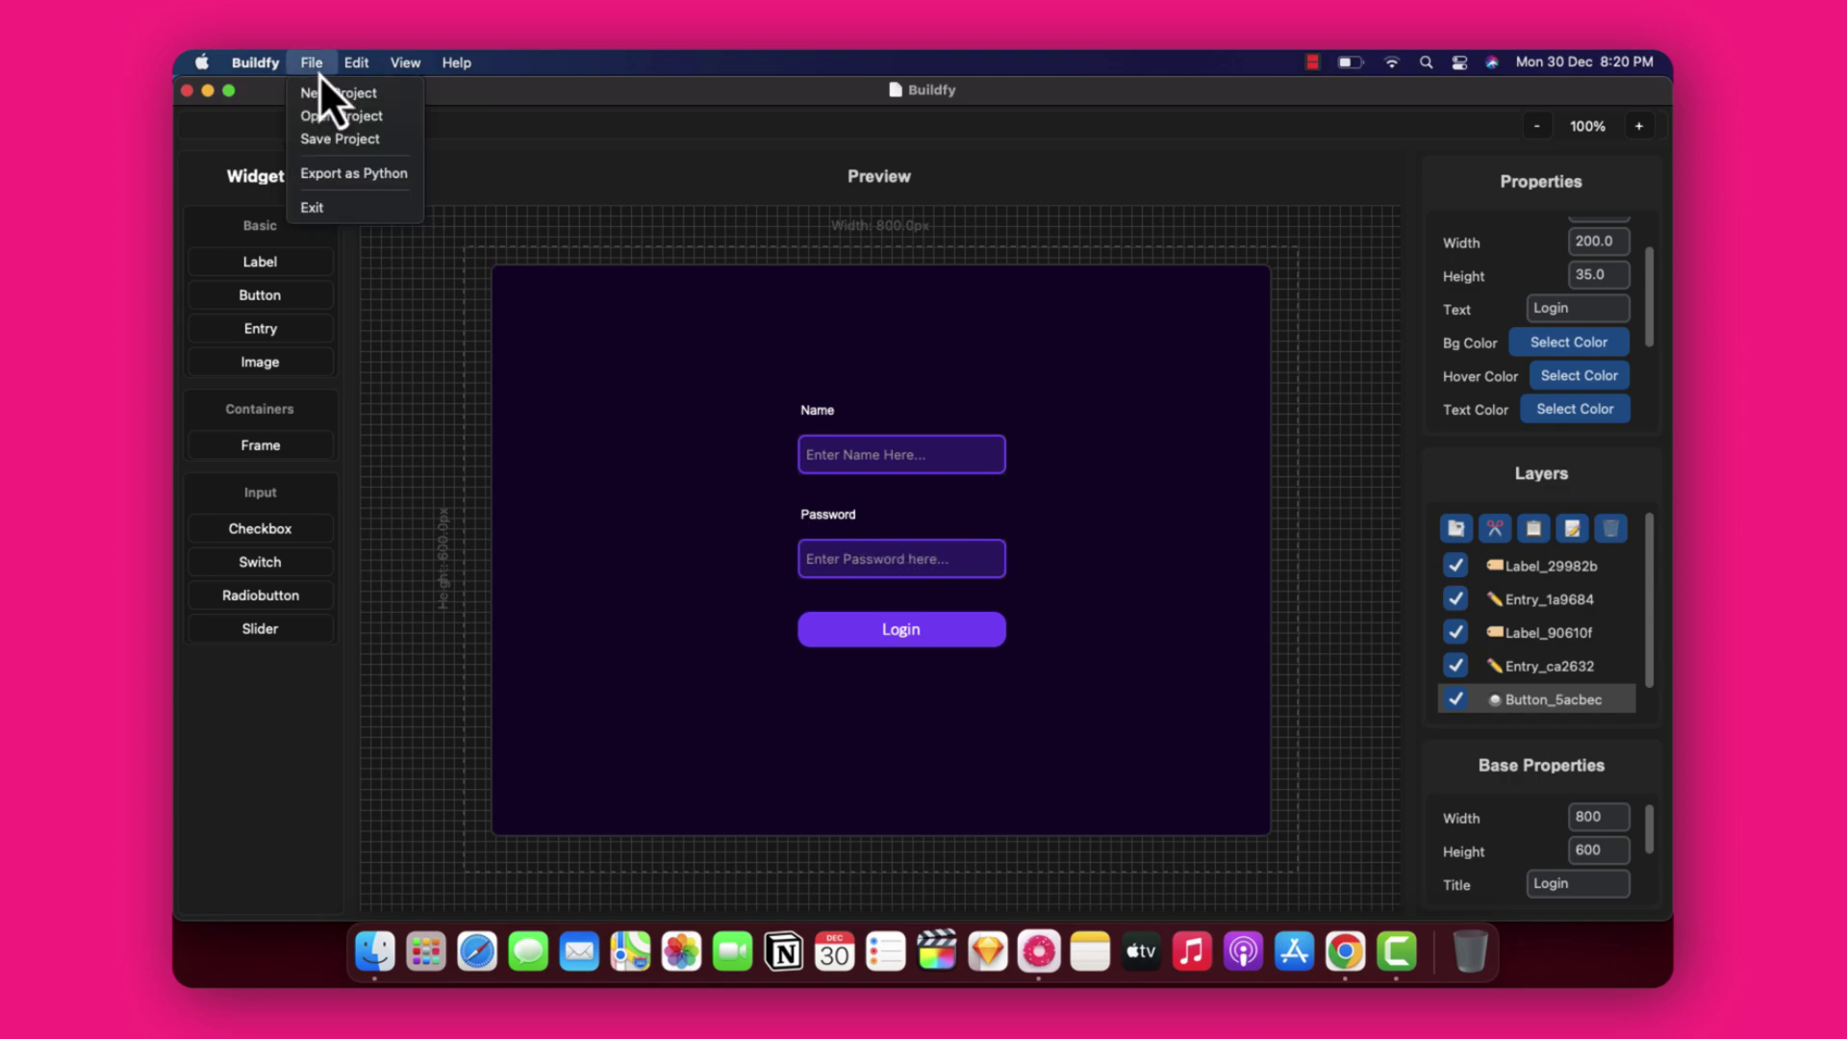
click(322, 171)
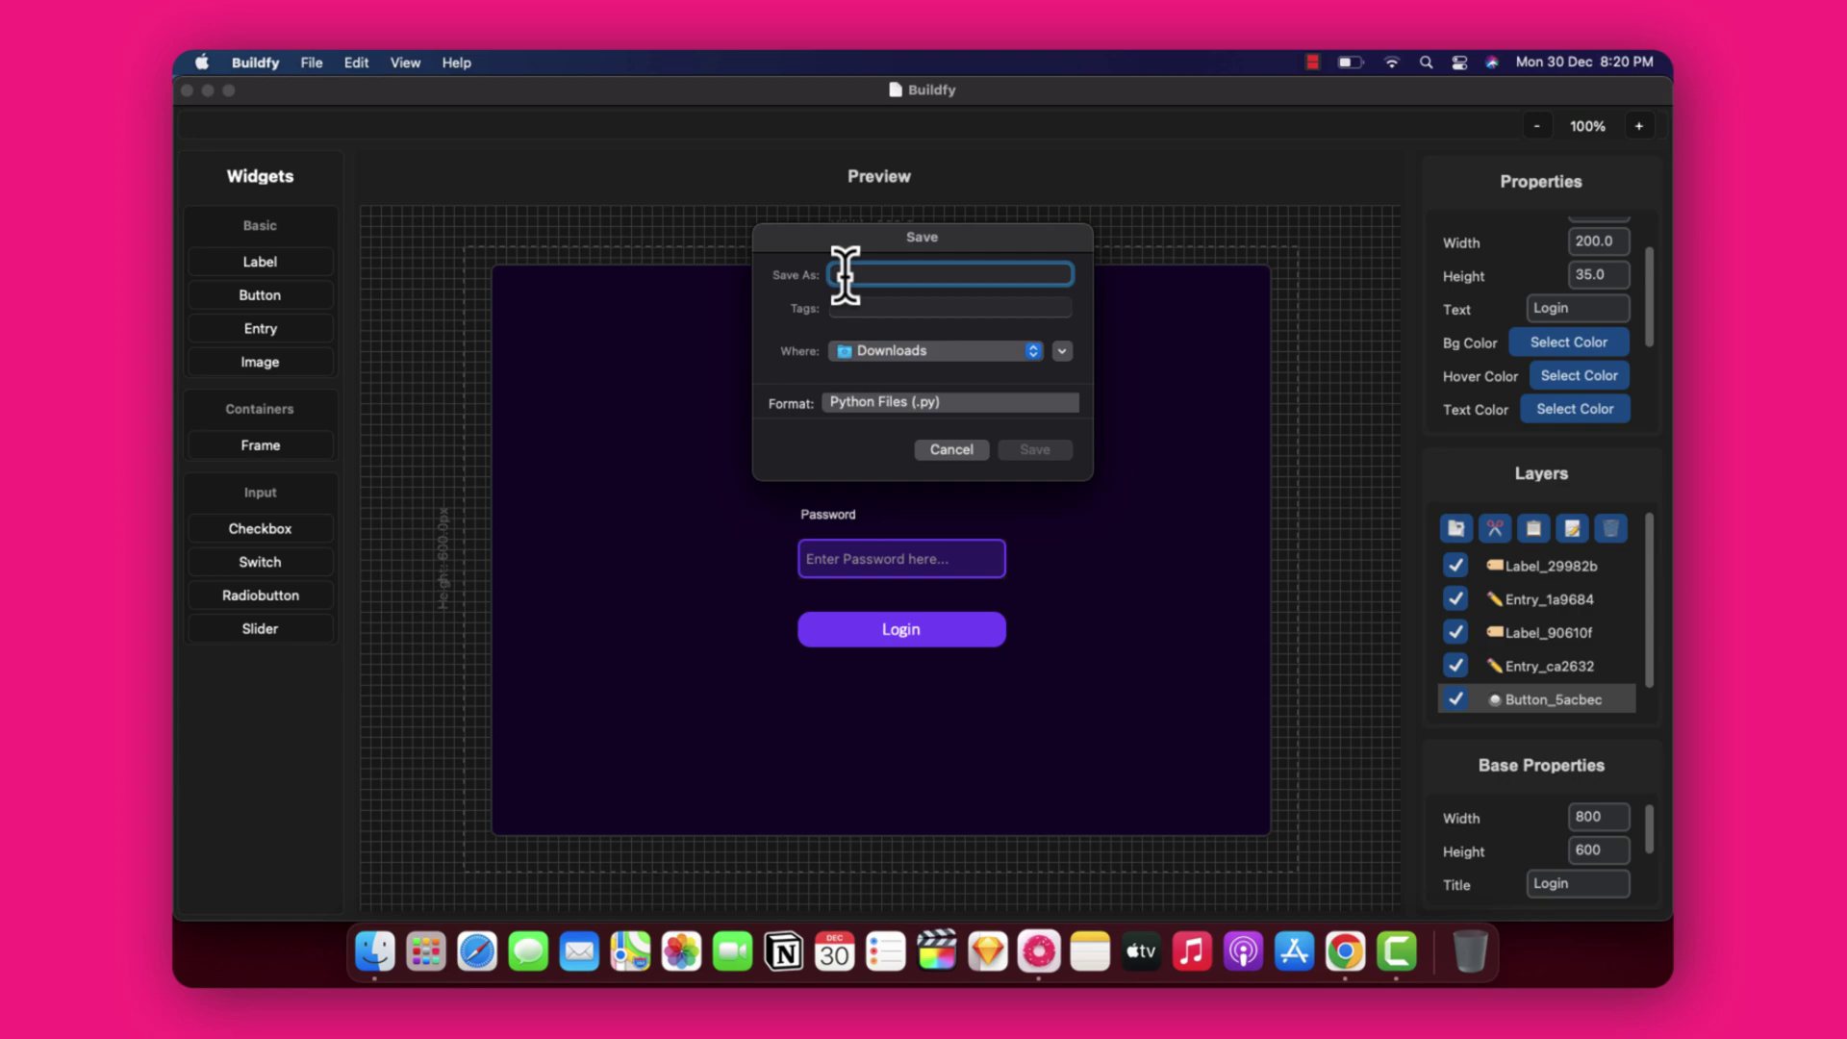
text(login app)
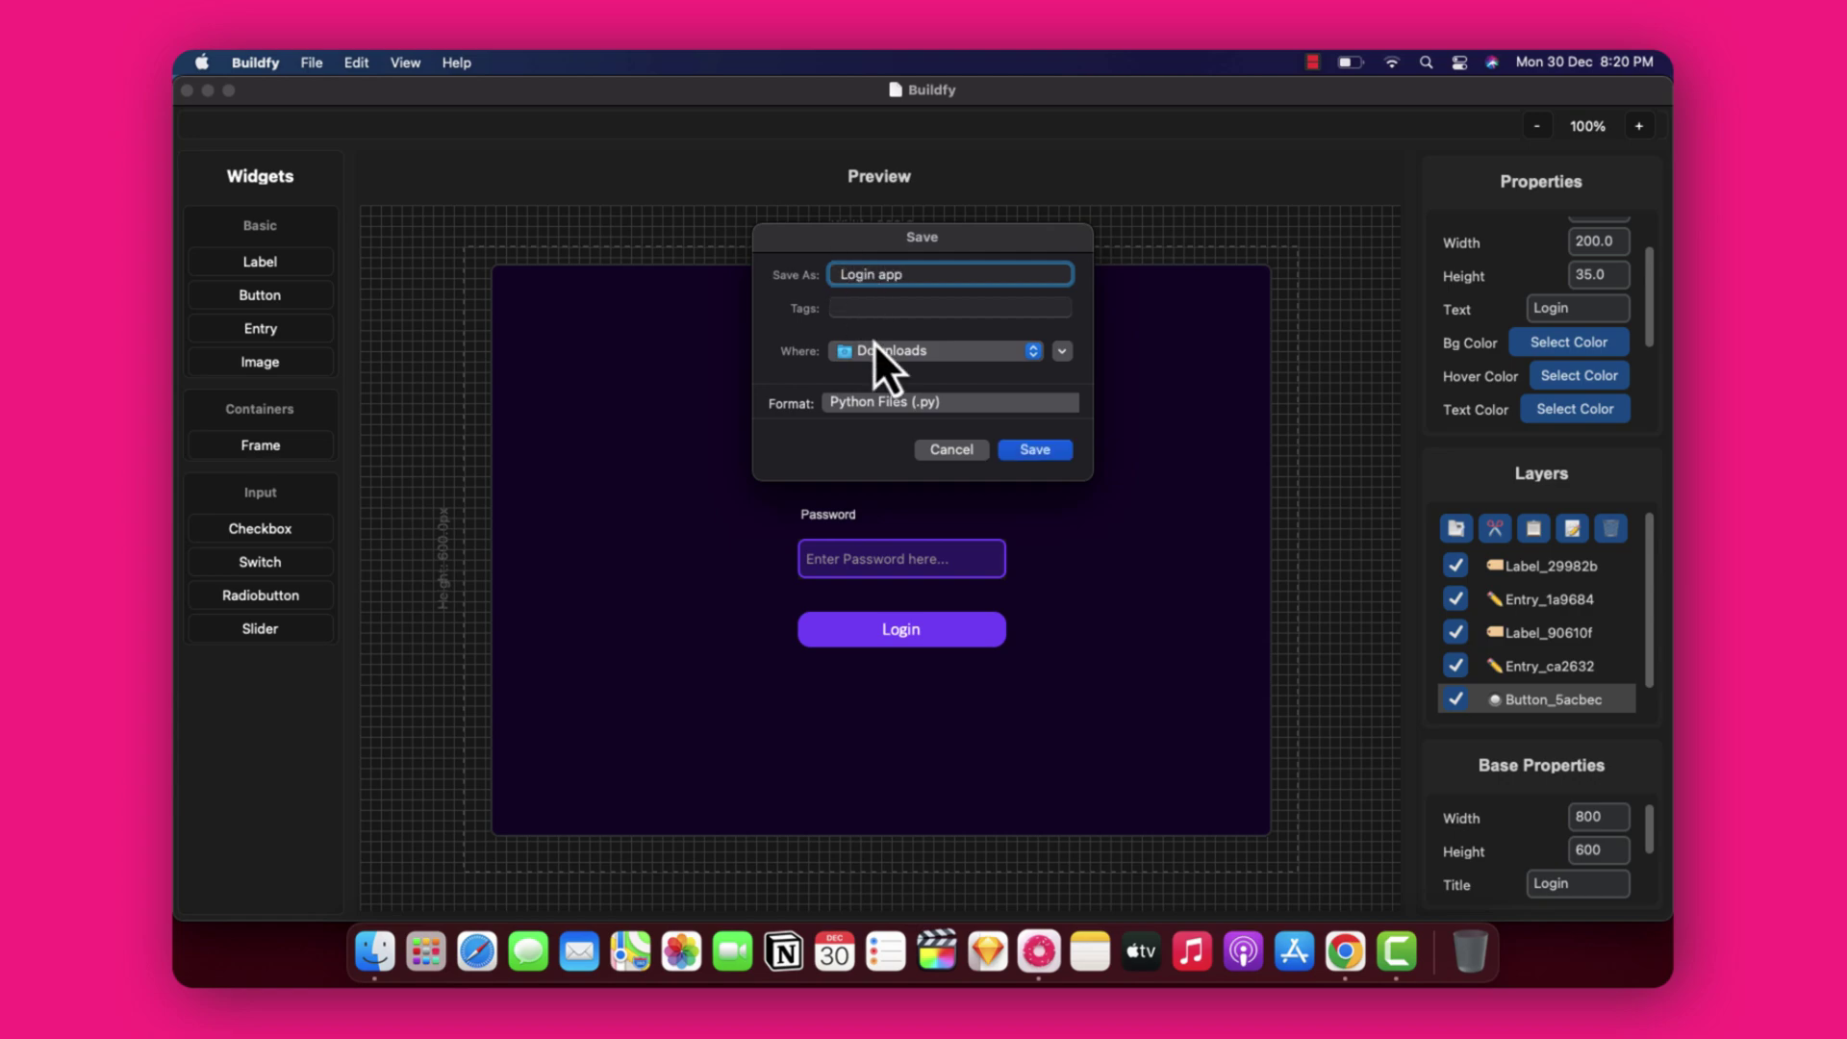
key(Return)
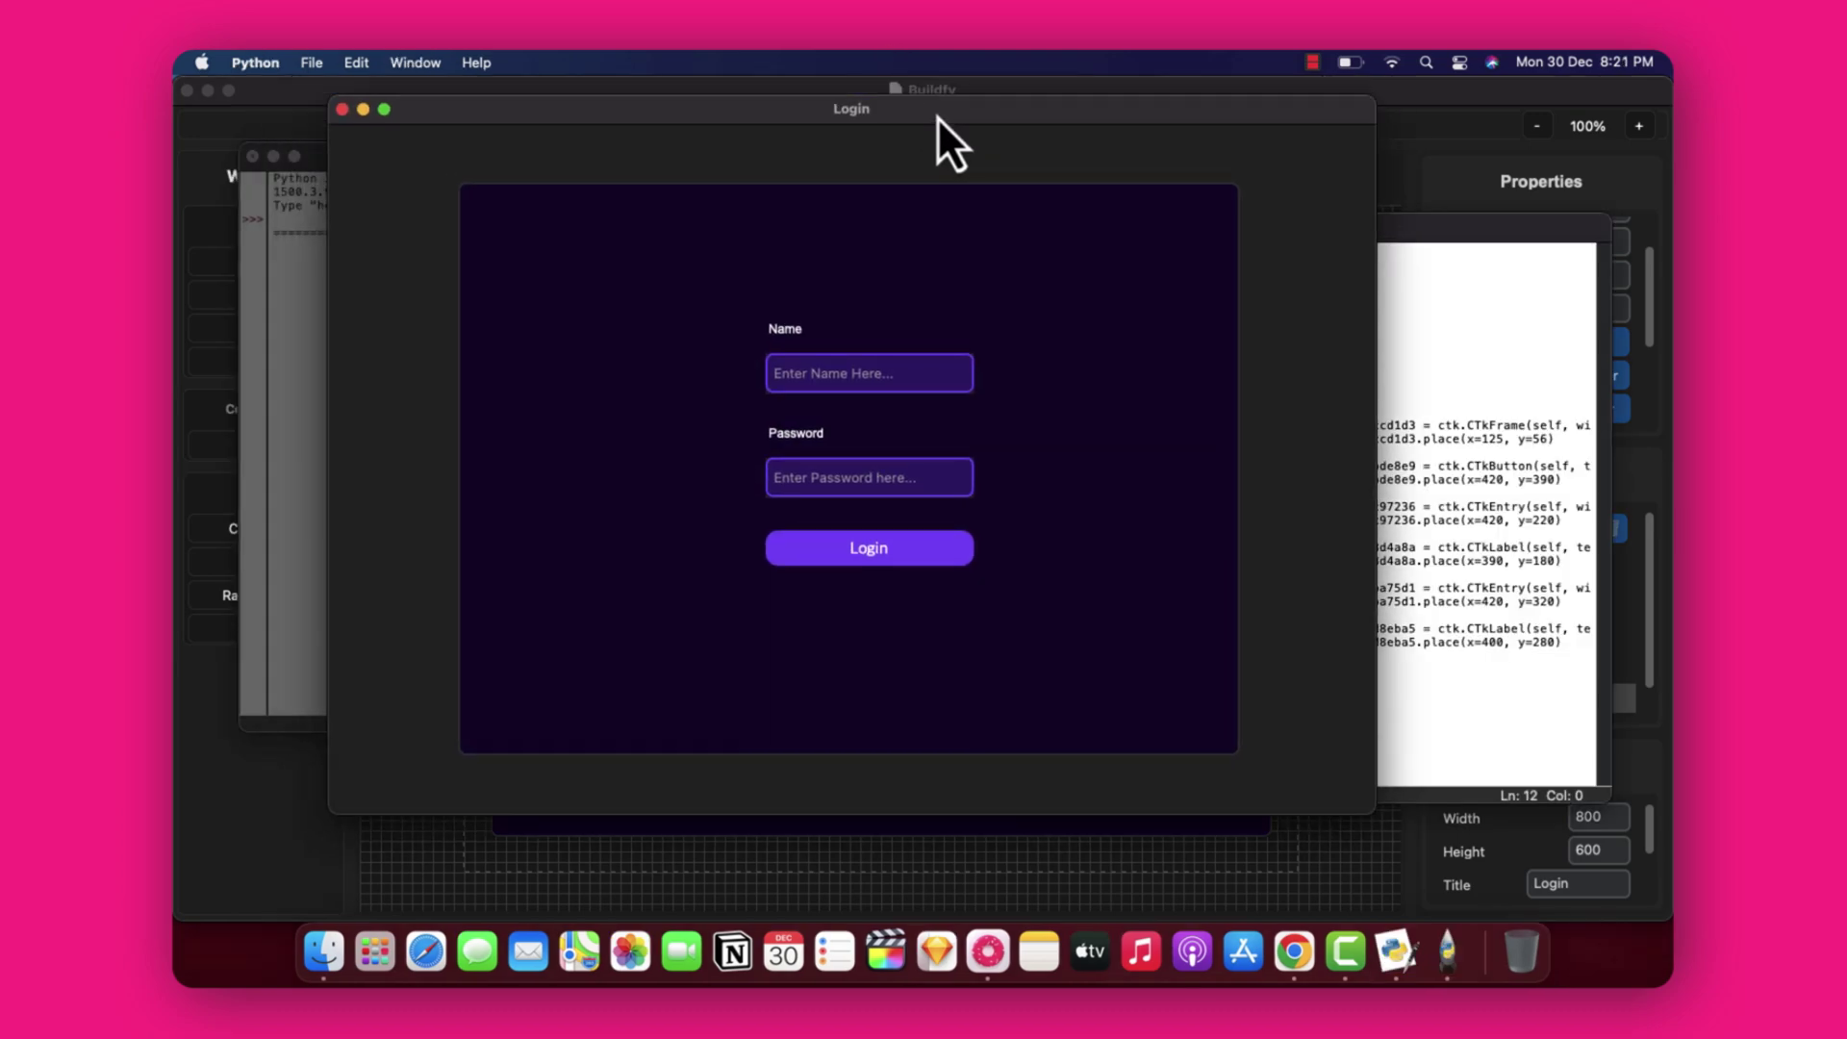
Test the running Login window by entering sample text in the Name and Password entries and selecting the password text.
click(862, 375)
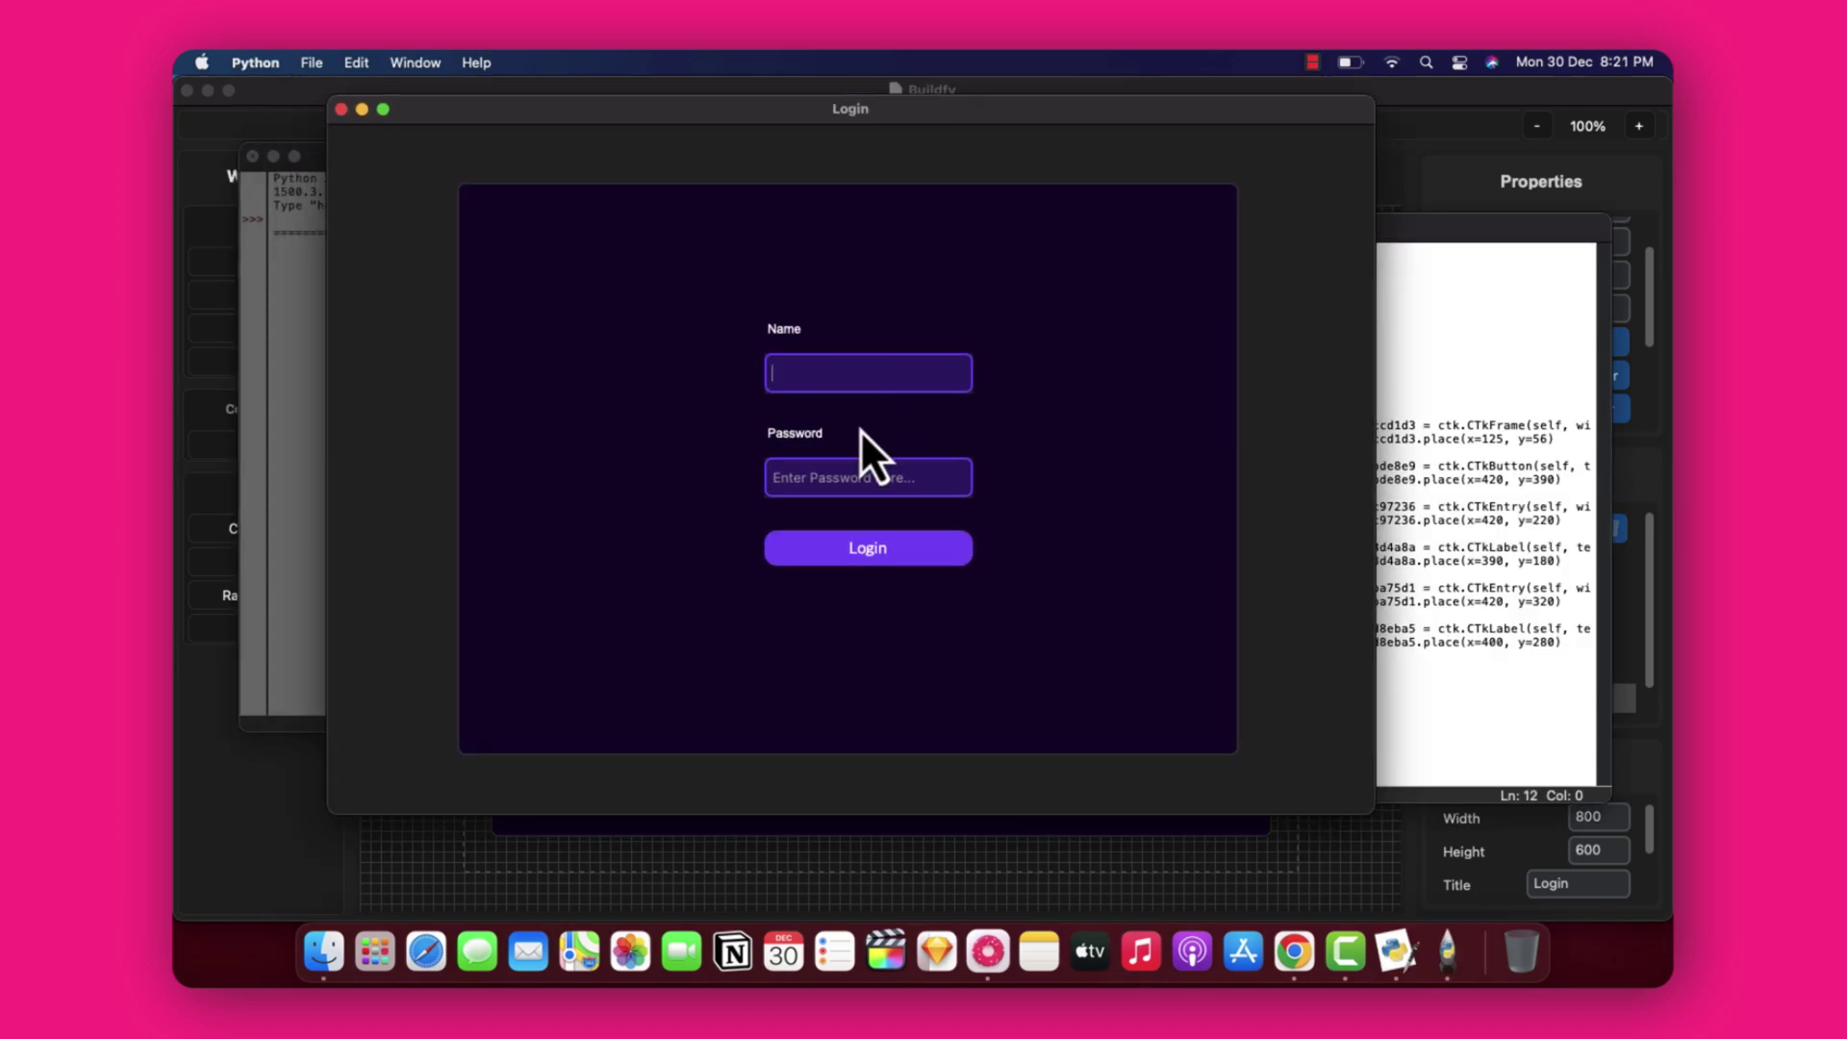
text(dfdv)
click(851, 474)
text(xcvx)
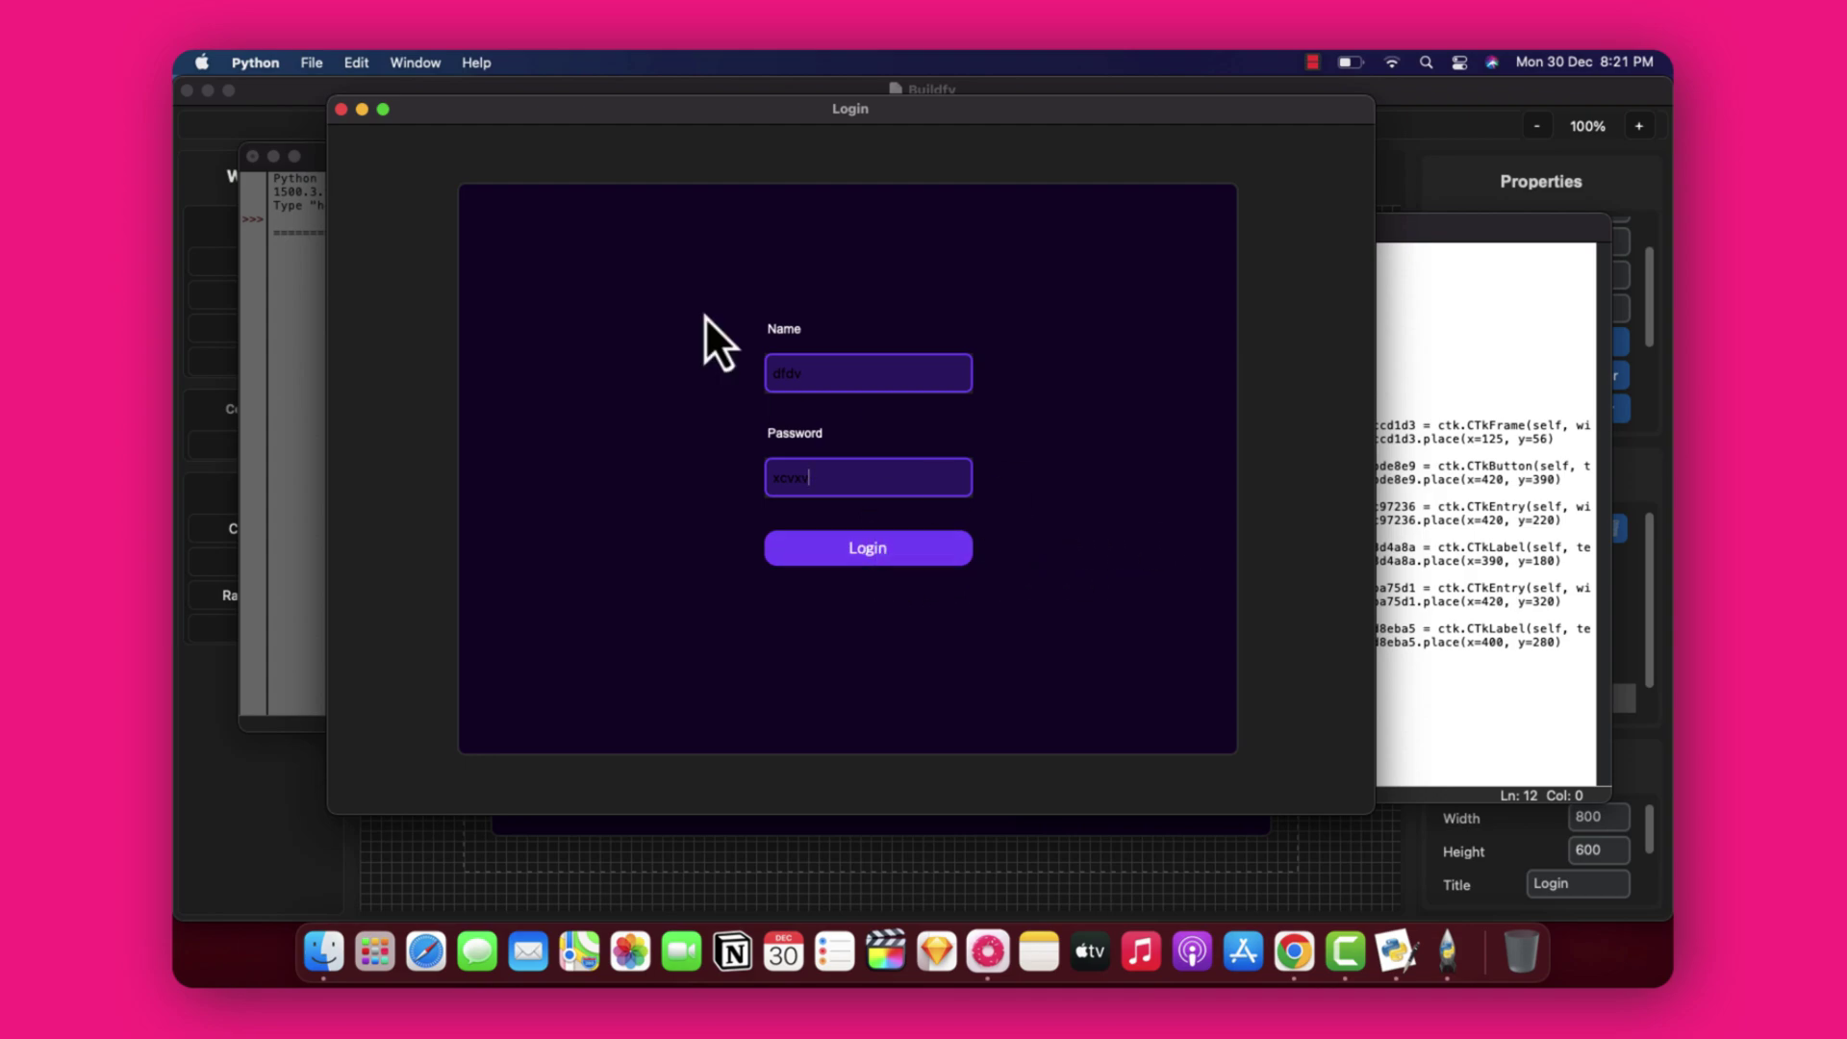
text(v)
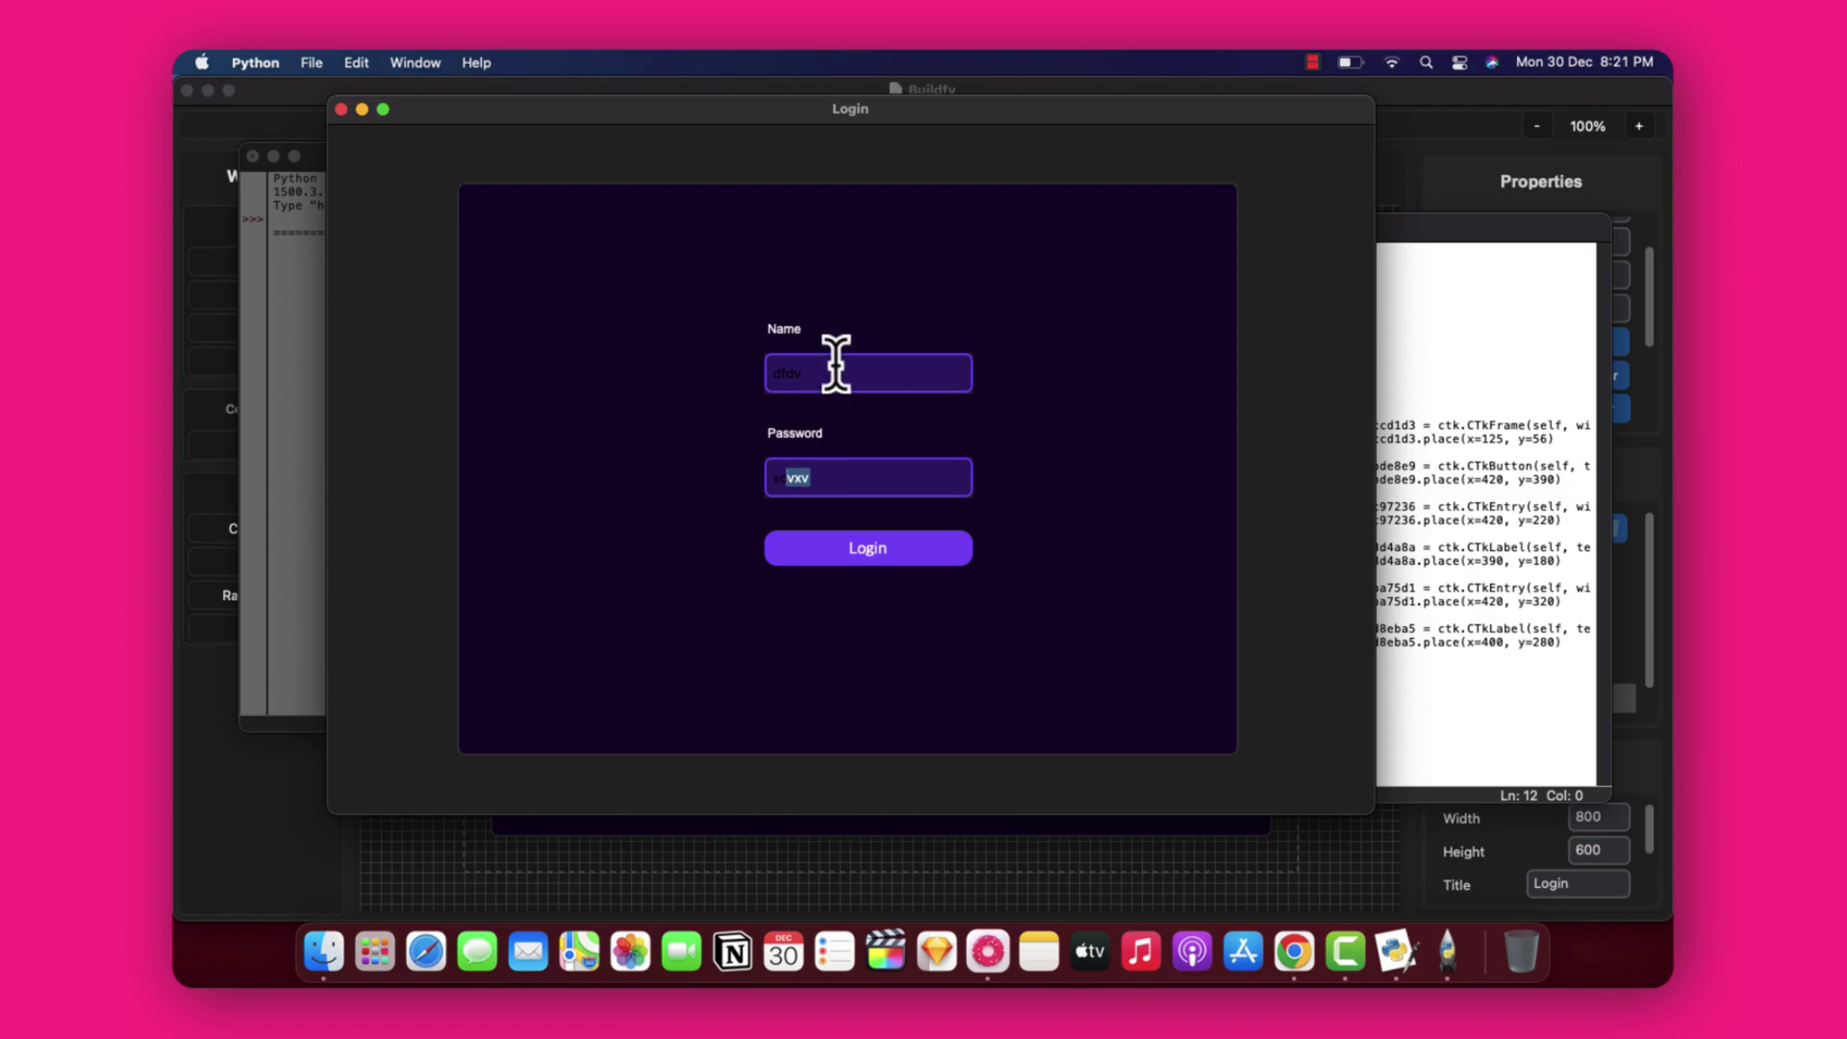
drag(813, 481, 748, 473)
Quit Python with its shell and code windows to return to the Buildfy design.
click(1242, 386)
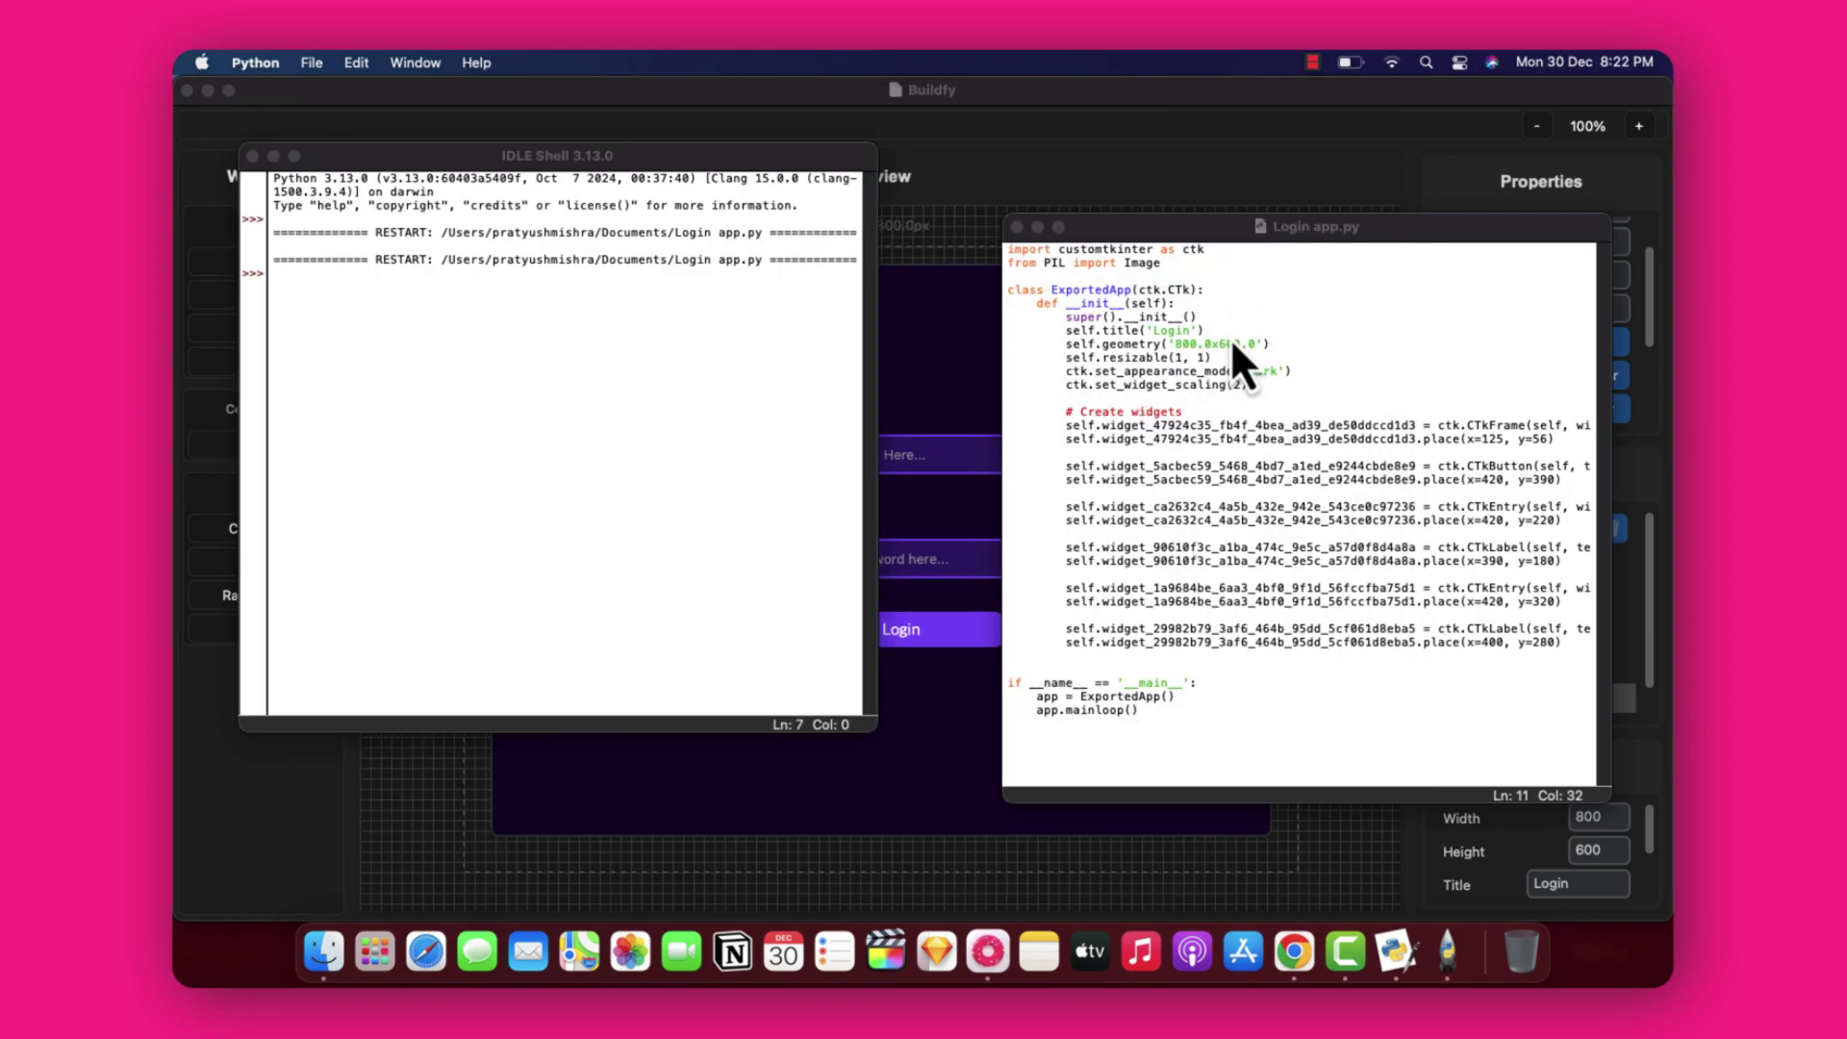
key(super+q)
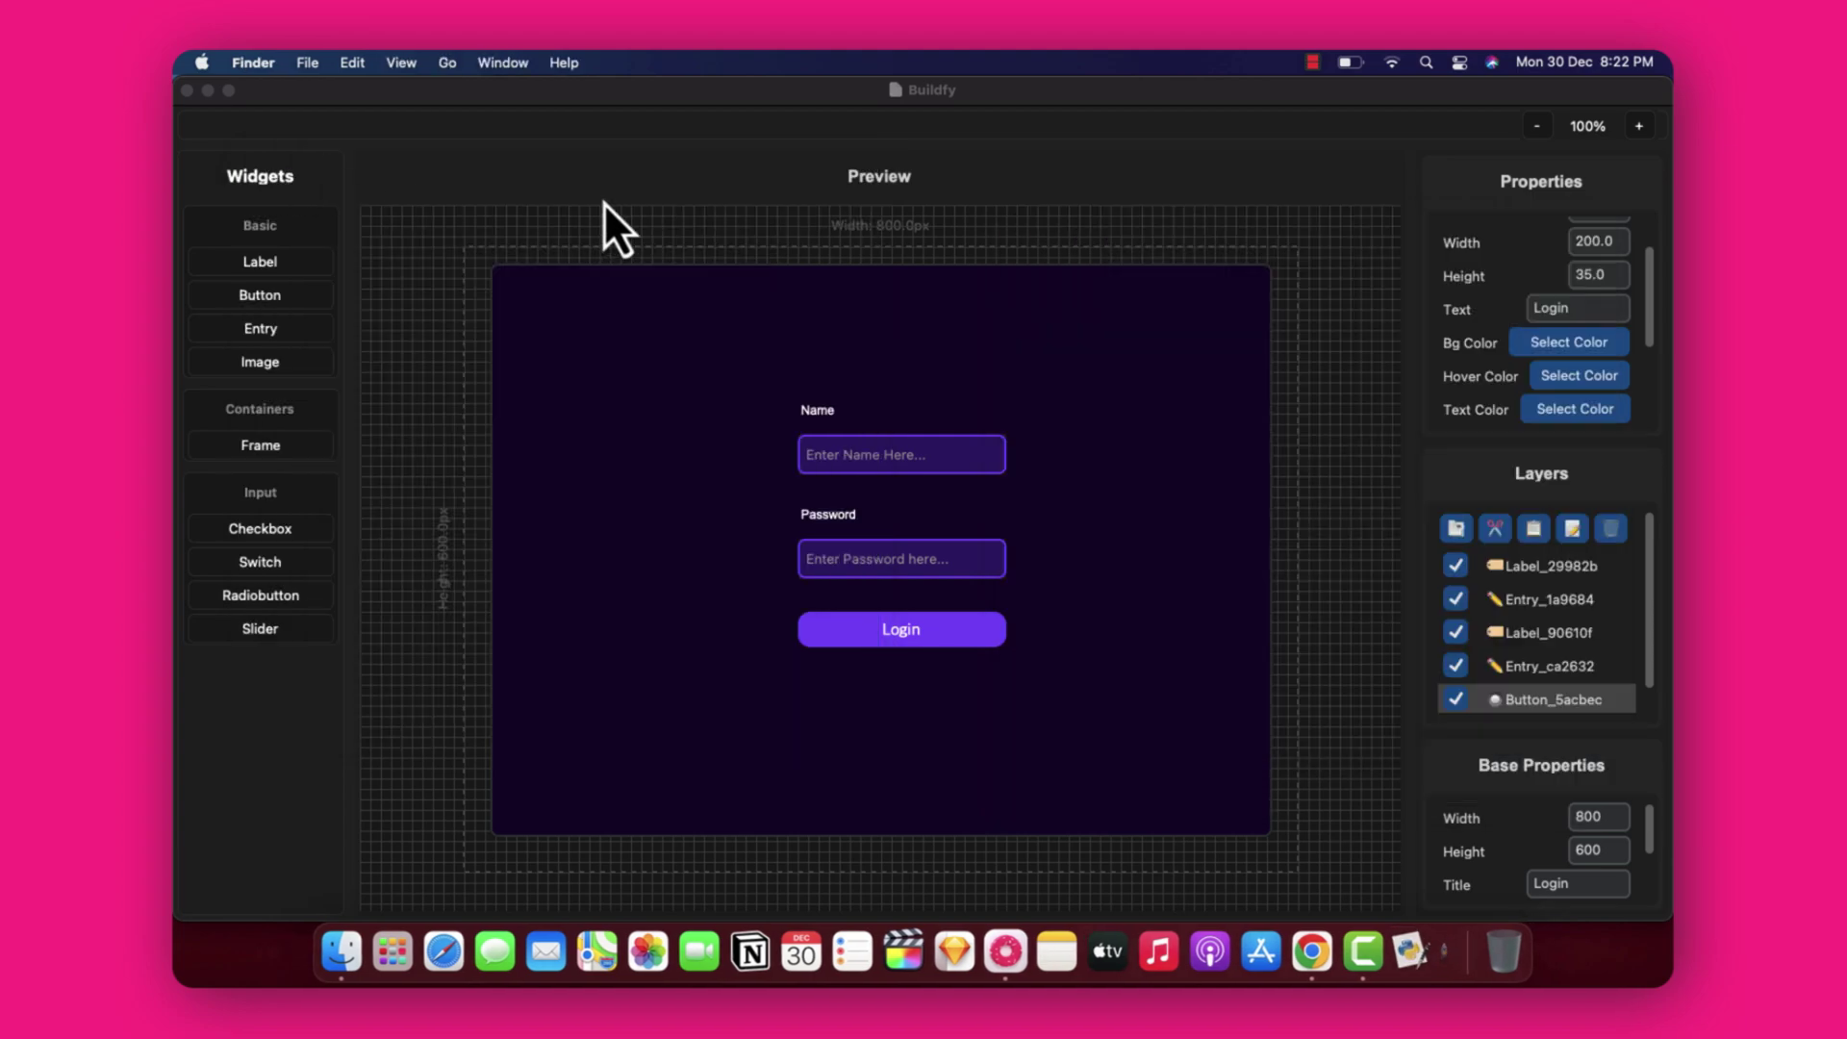